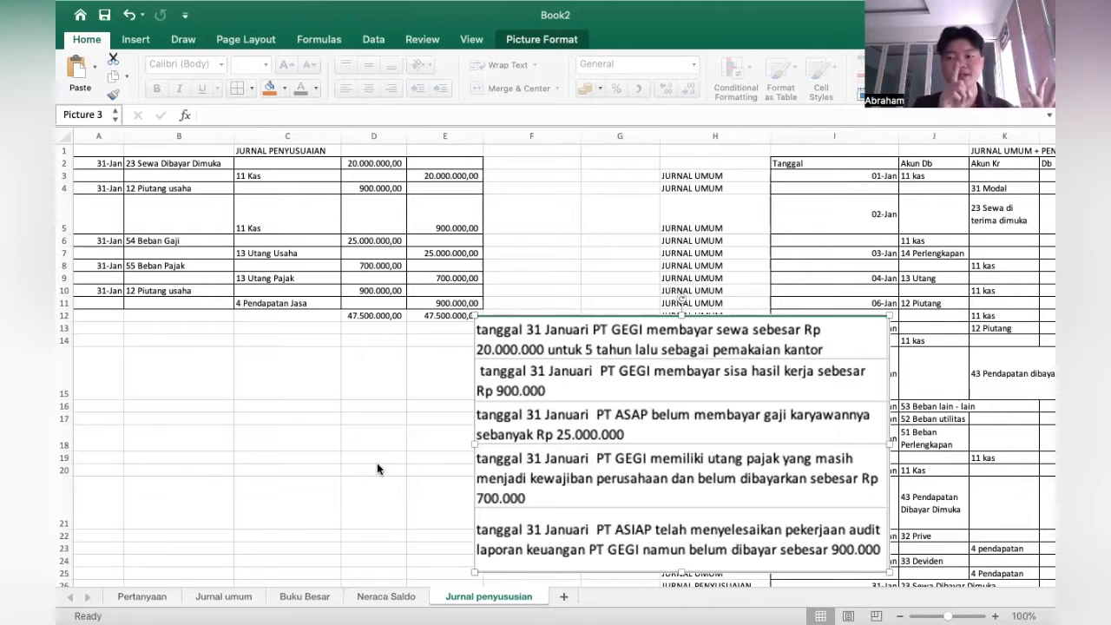
Review the Jurnal umum, Buku Besar and Neraca Saldo sheets, and the adjusting and combined journals on Jurnal penyususian.
left_click(248, 598)
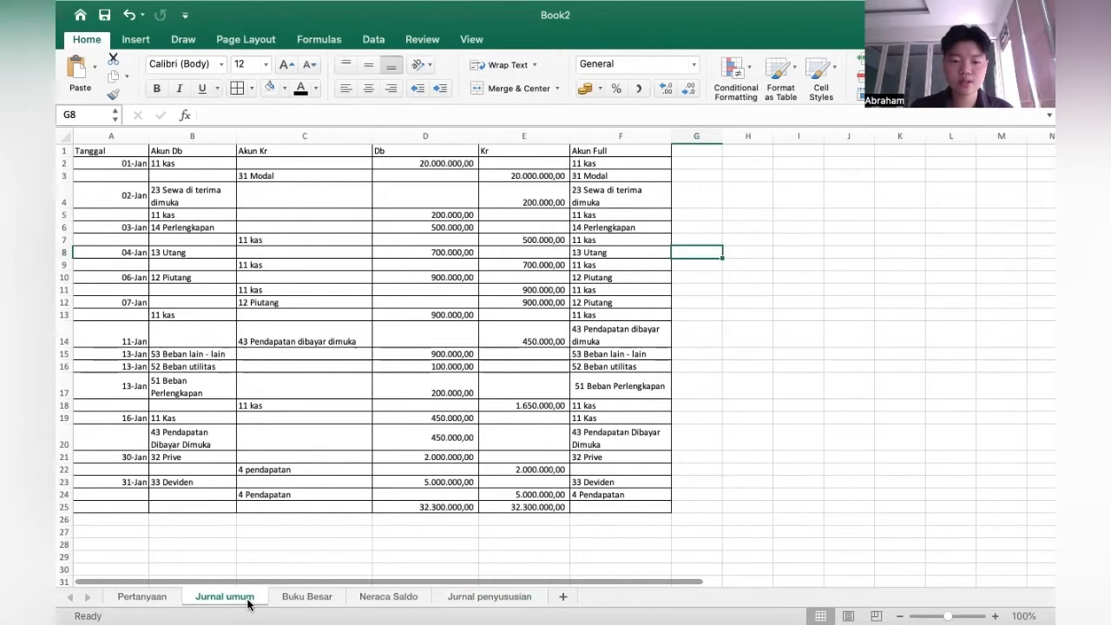
left_click(291, 599)
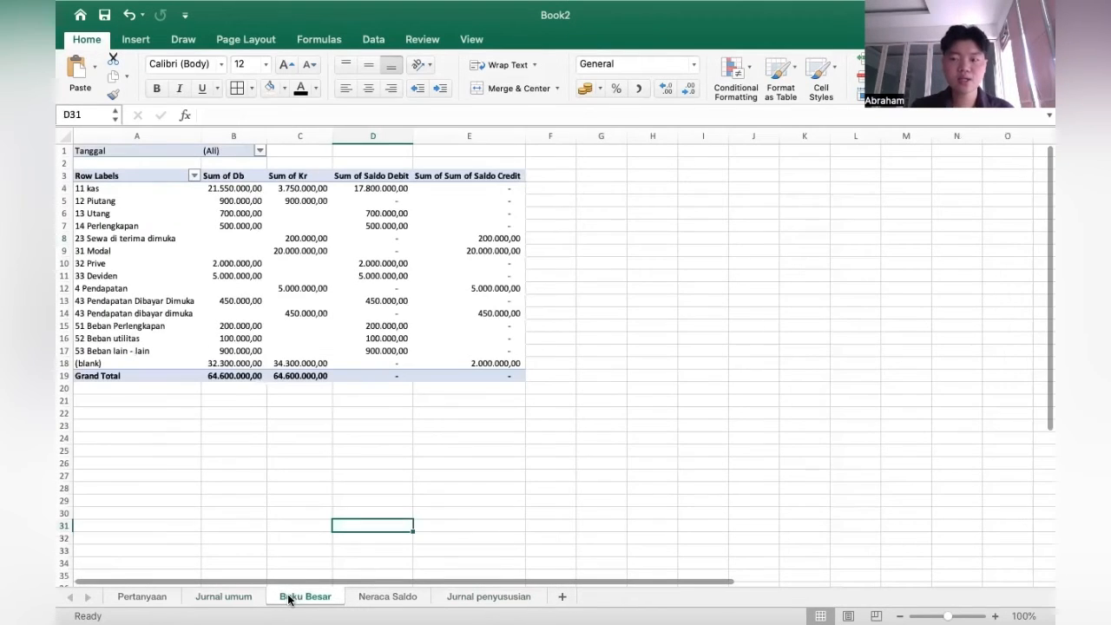
left_click(375, 598)
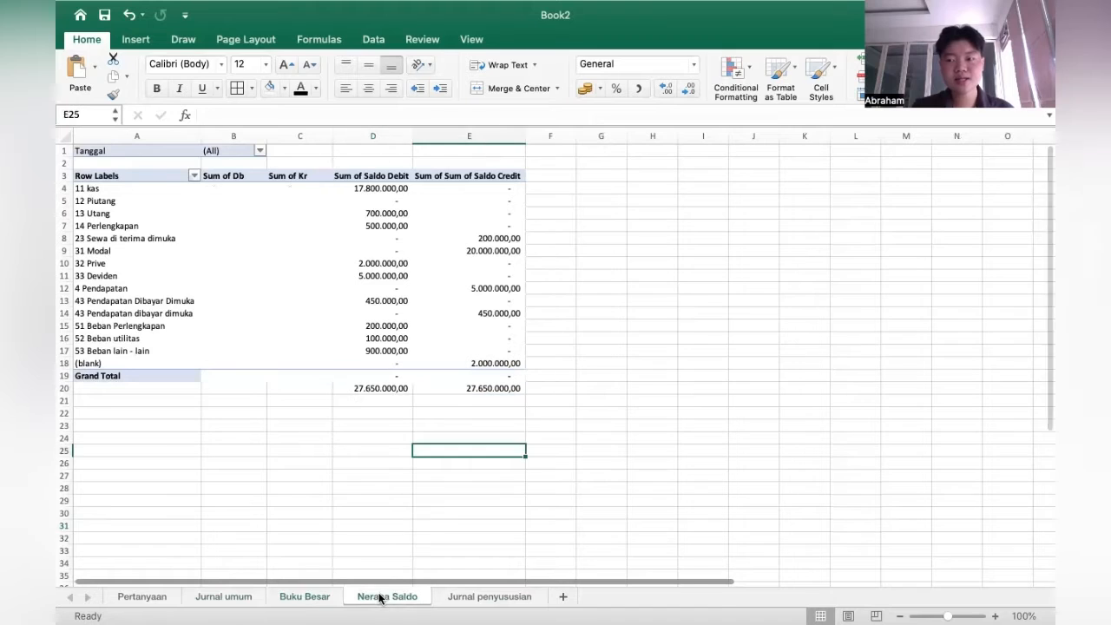
left_click(497, 598)
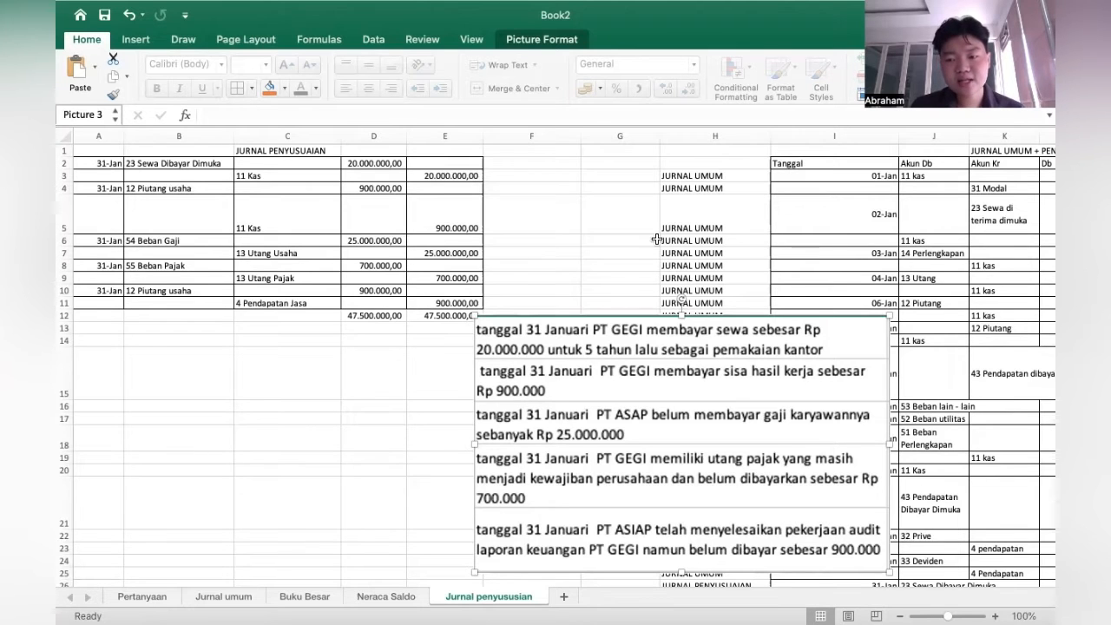
scroll(656, 239, "right", 3)
scroll(656, 237, "right", 3)
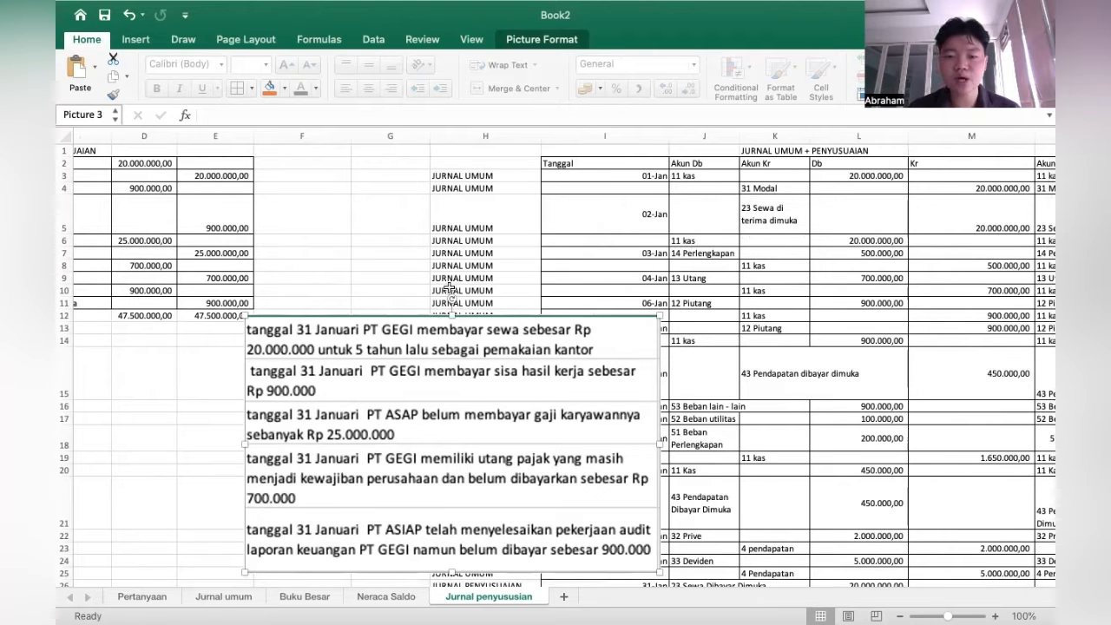
scroll(559, 271, "right", 2)
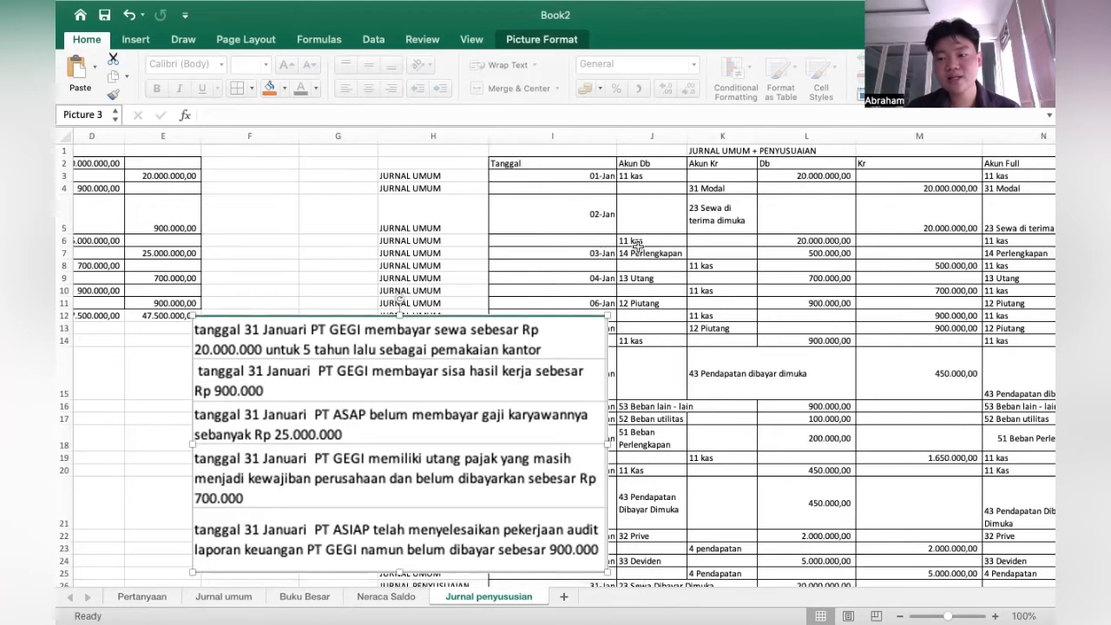
scroll(640, 251, "left", 1)
scroll(640, 251, "left", 4)
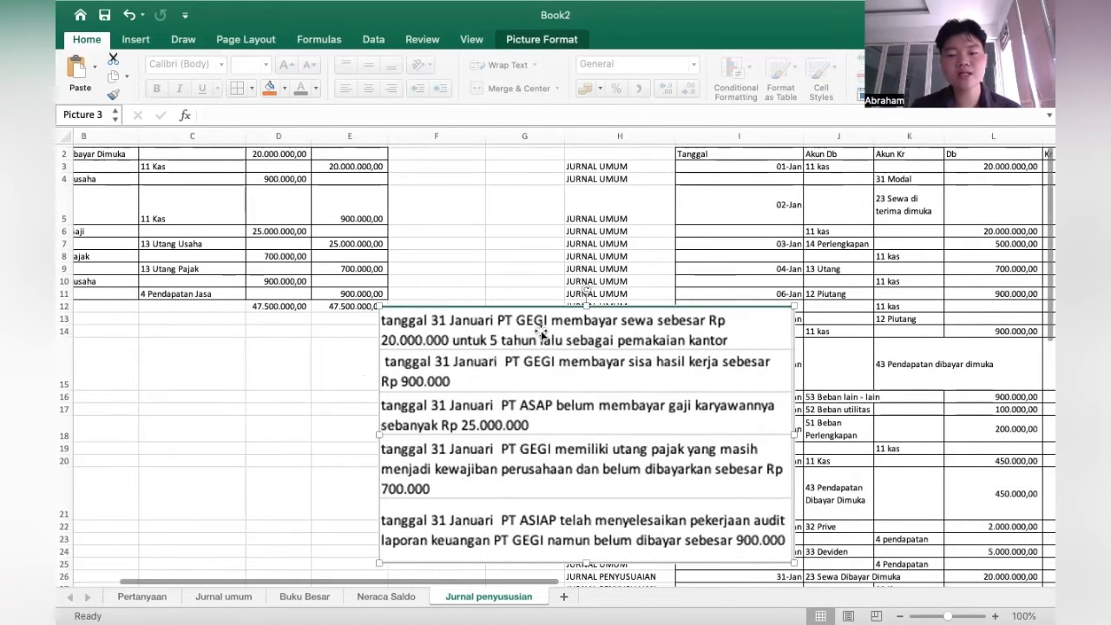
scroll(555, 364, "left", 3)
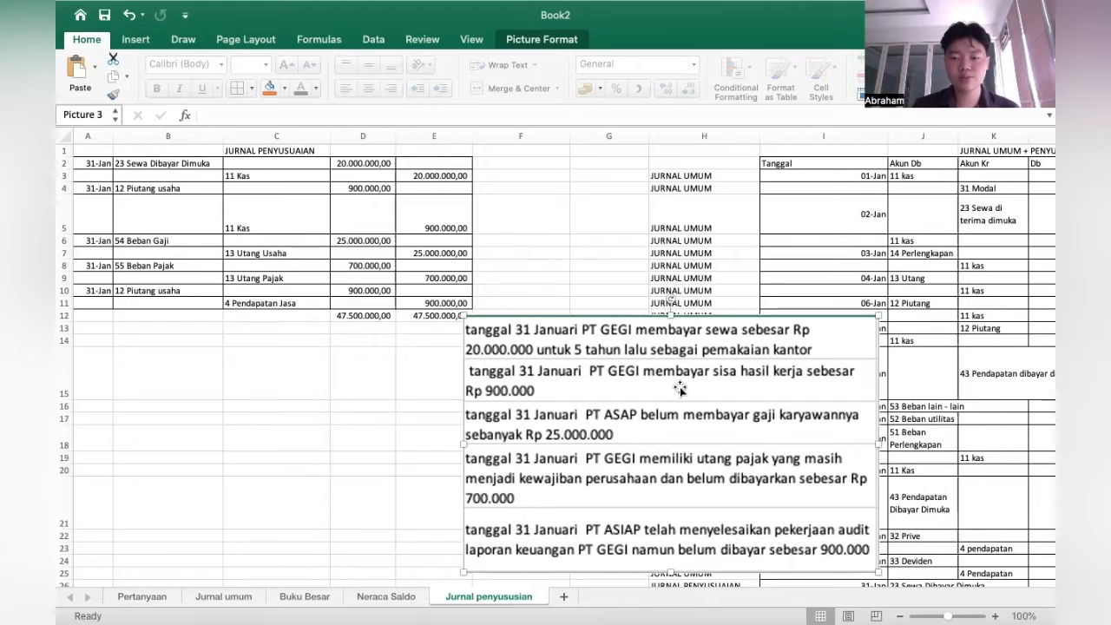
Delete the picture of the 31 January transactions from the Jurnal penyususian sheet.
left_click_drag(677, 387, 297, 423)
key("BackSpace")
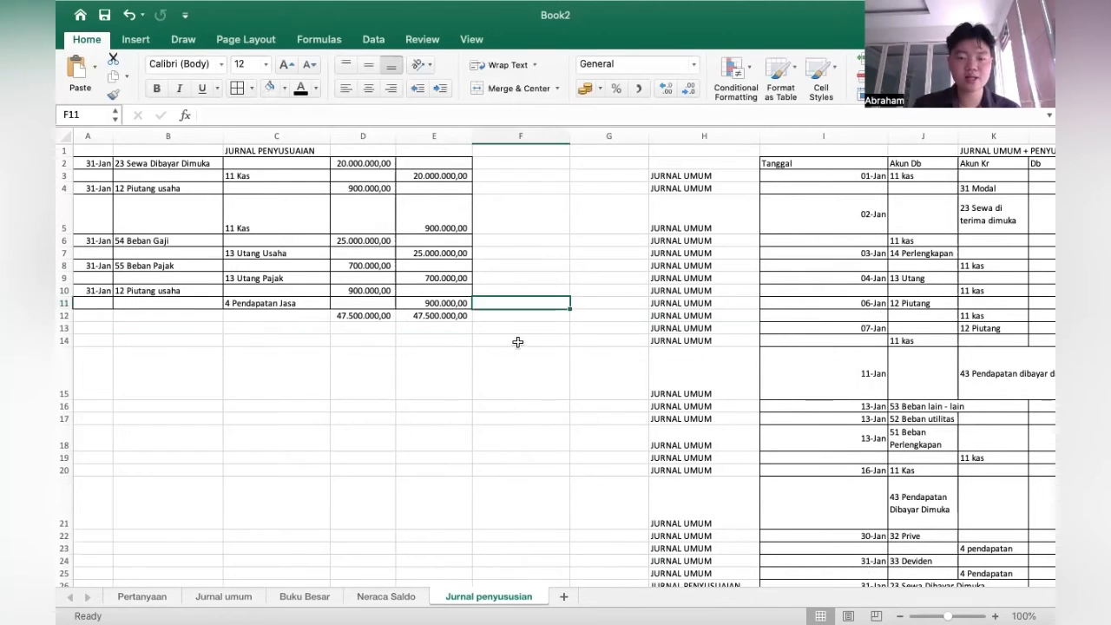
scroll(334, 220, "right", 1)
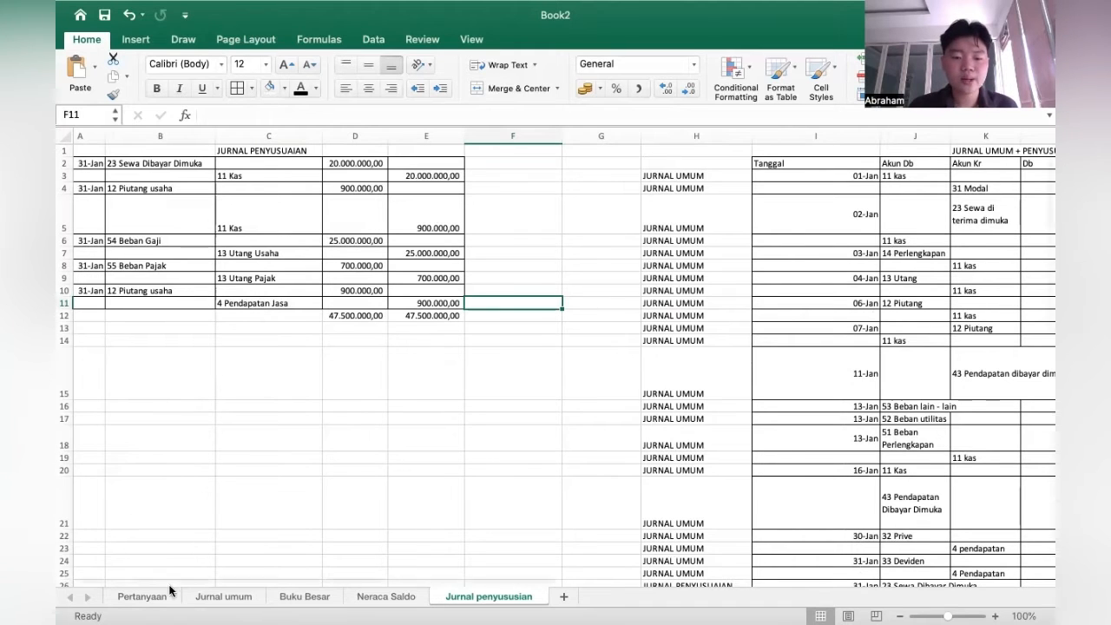
Examine the general journal entries and the debit and credit totals on the Jurnal umum sheet.
left_click(217, 597)
scroll(348, 269, "down", 1)
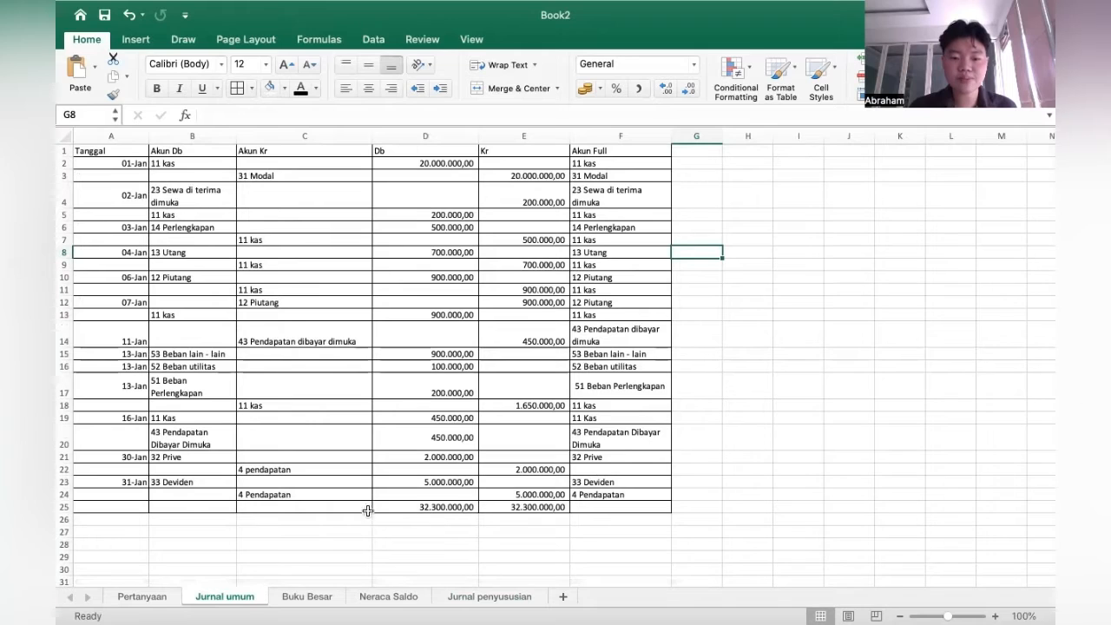
left_click(453, 516)
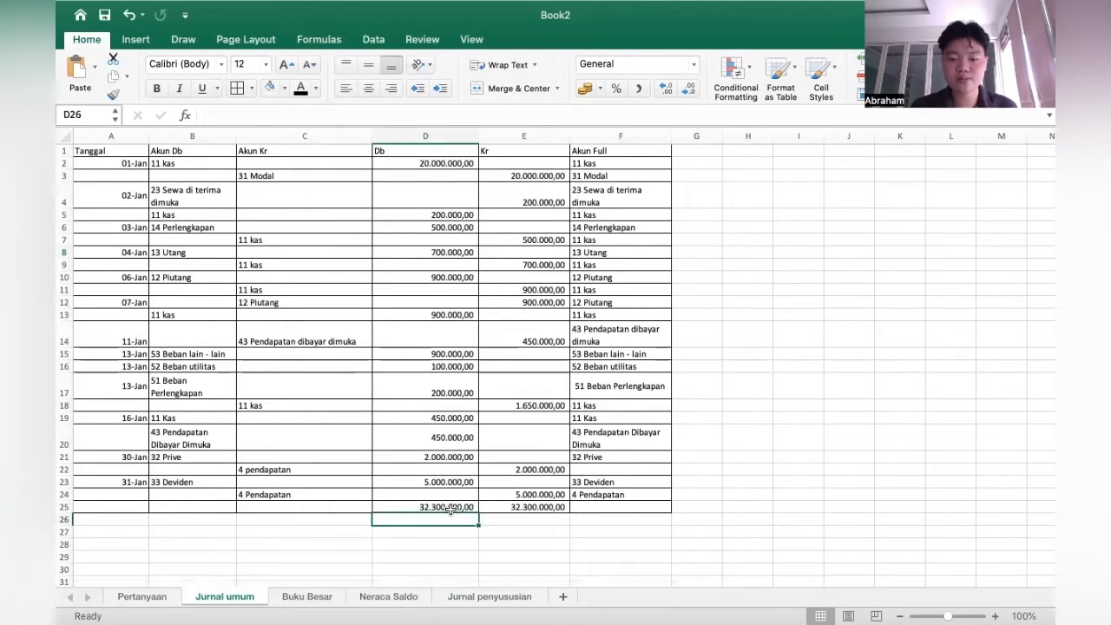
left_click(450, 509)
left_click(429, 524)
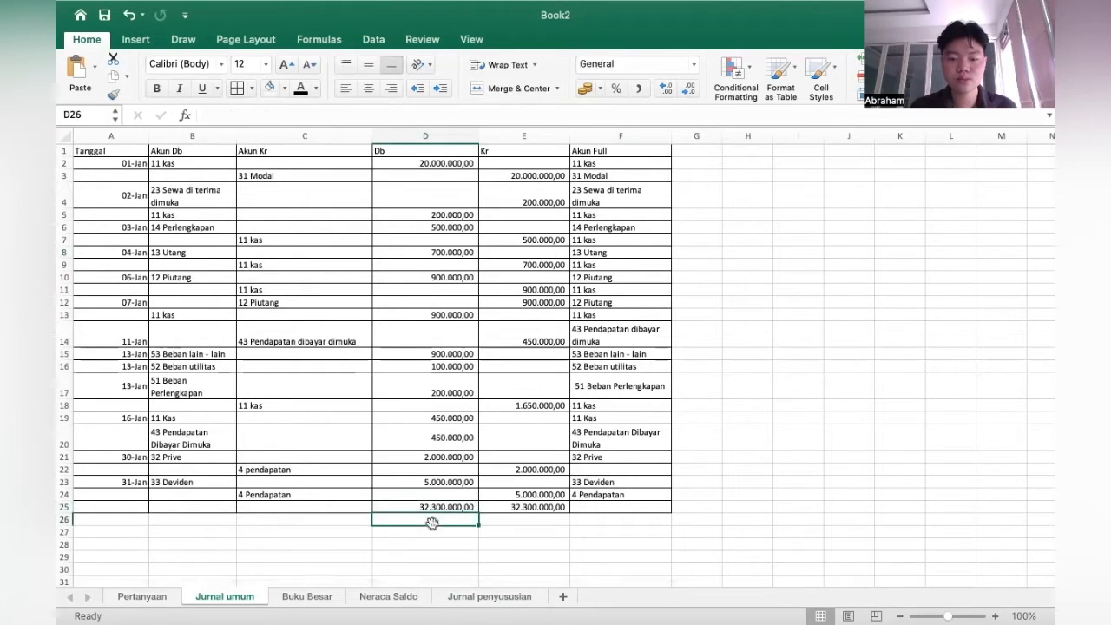
Examine the adjusting journal and the combined JURNAL UMUM + PENYUSUAIAN table, down to its TOTAL row, on the Jurnal penyususian sheet.
left_click(469, 601)
scroll(607, 374, "right", 2)
scroll(606, 374, "right", 3)
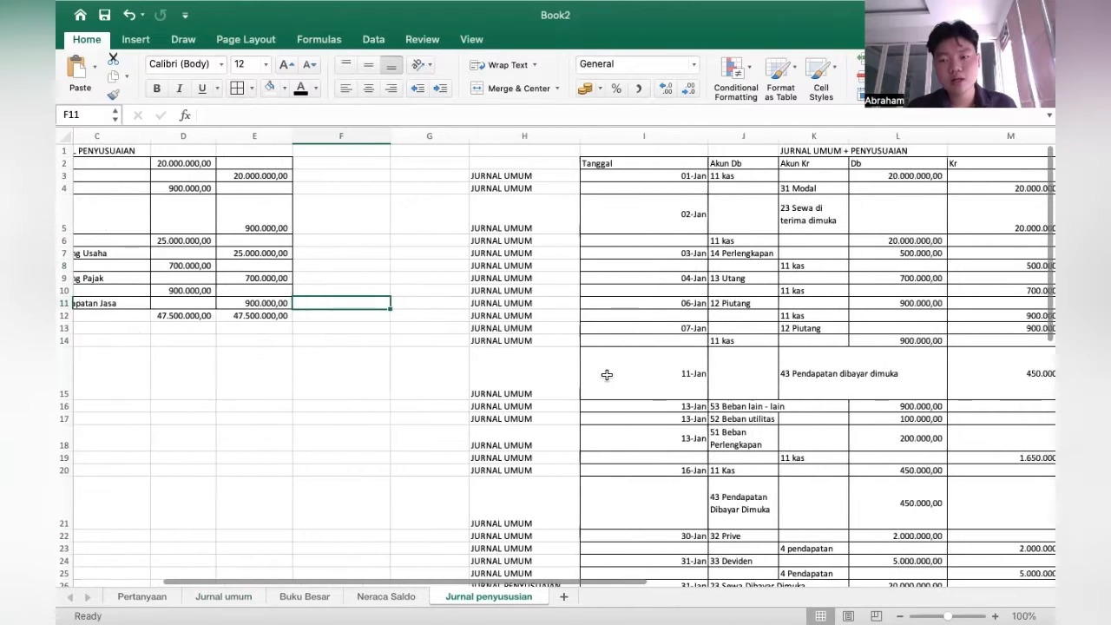
scroll(763, 405, "down", 10)
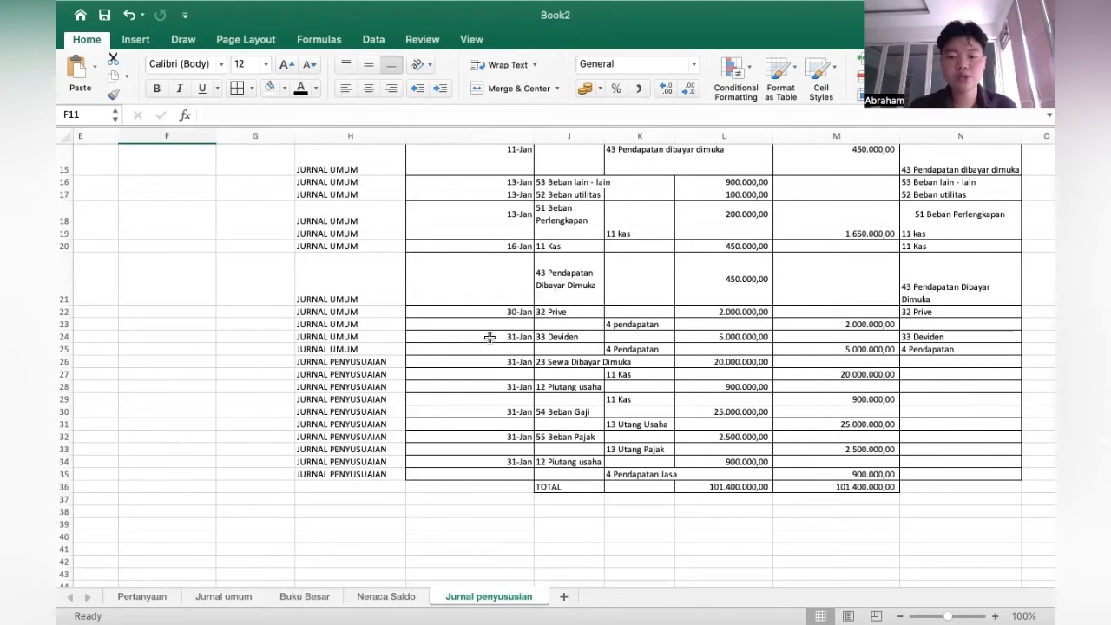
scroll(427, 372, "up", 3)
scroll(427, 372, "left", 1)
scroll(107, 218, "up", 3)
scroll(107, 217, "left", 2)
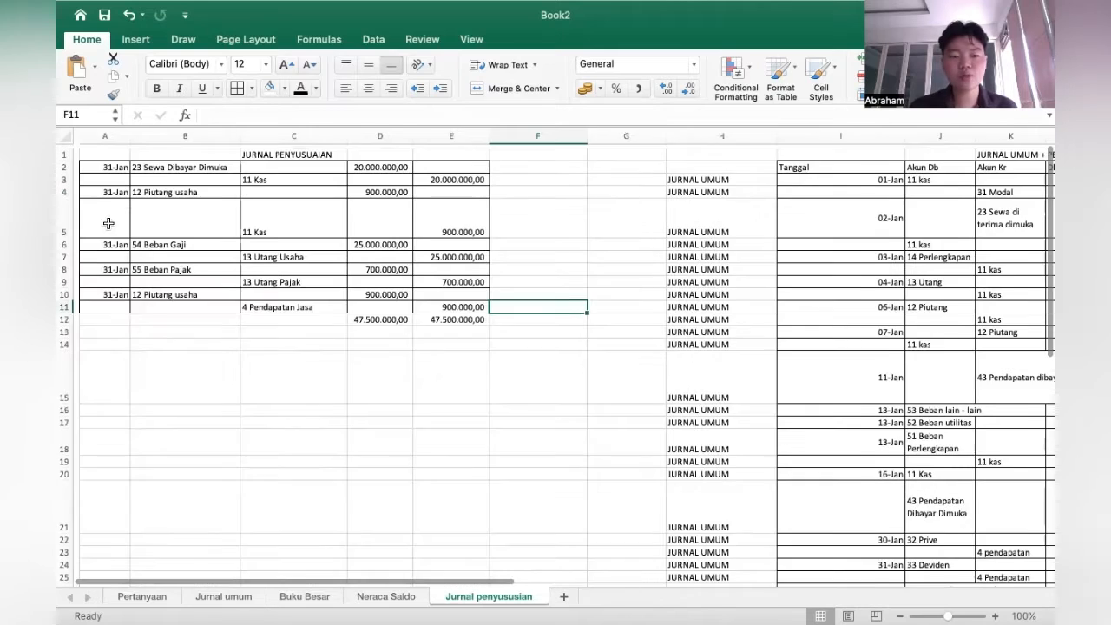
scroll(438, 332, "down", 10)
scroll(438, 332, "right", 3)
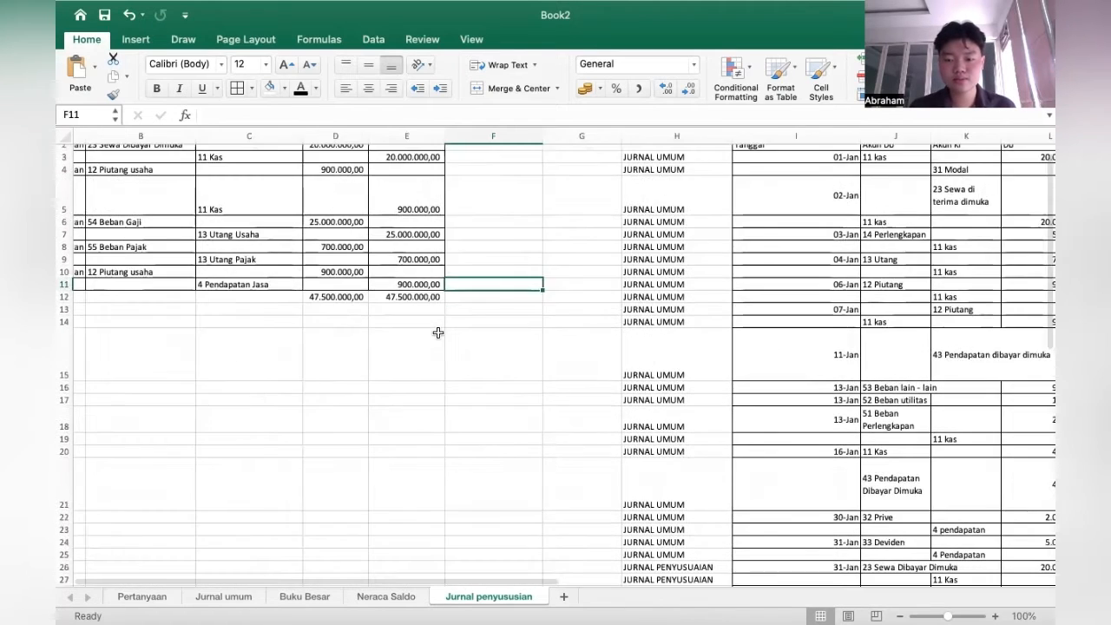
scroll(738, 347, "up", 10)
scroll(738, 347, "right", 1)
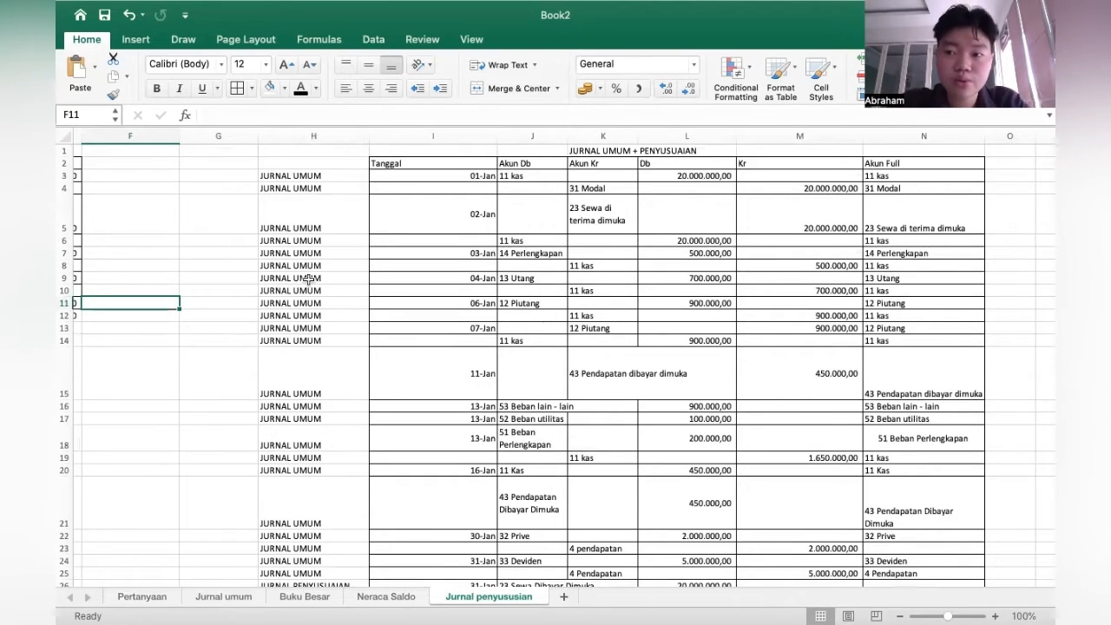
scroll(309, 279, "down", 6)
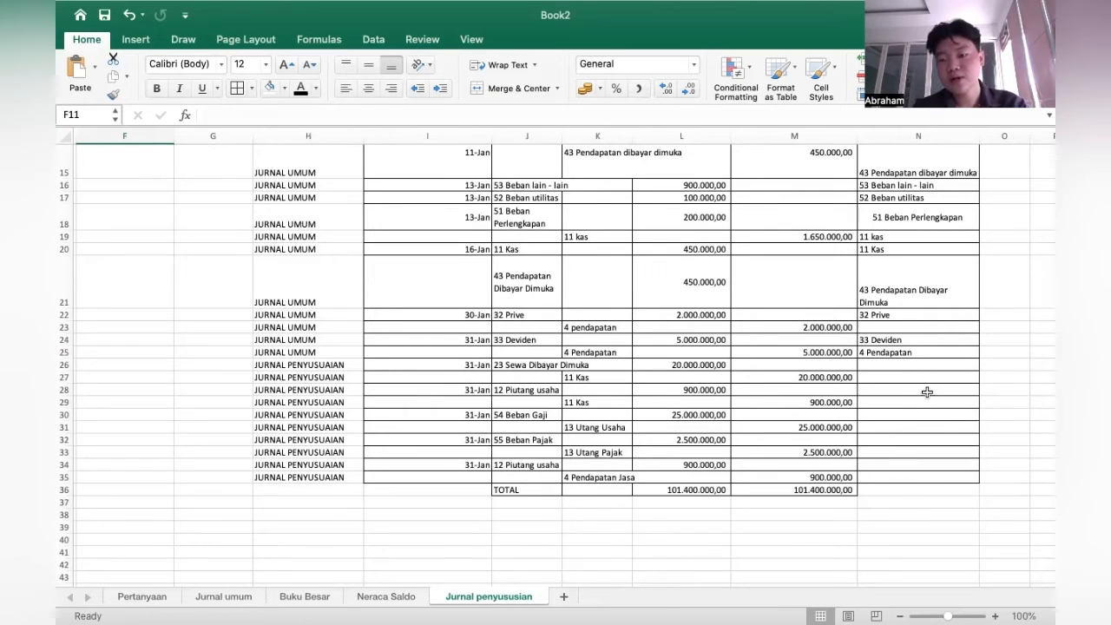
Check the Akun Full formulas in both journals and fill the one in N25 of Jurnal penyususian down to N35.
left_click(912, 356)
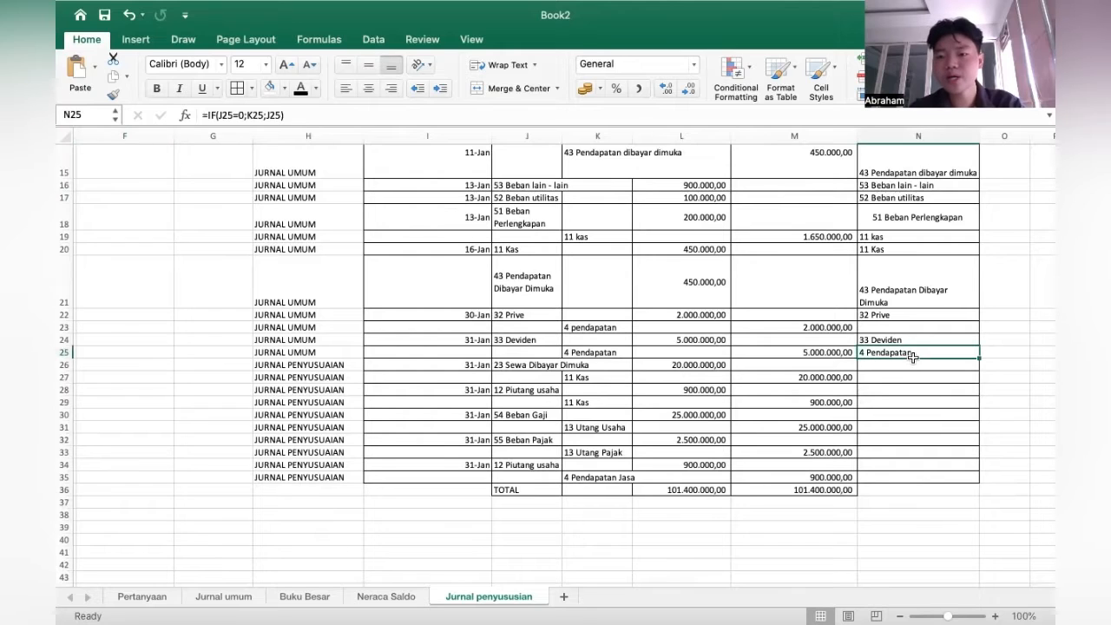
left_click(236, 597)
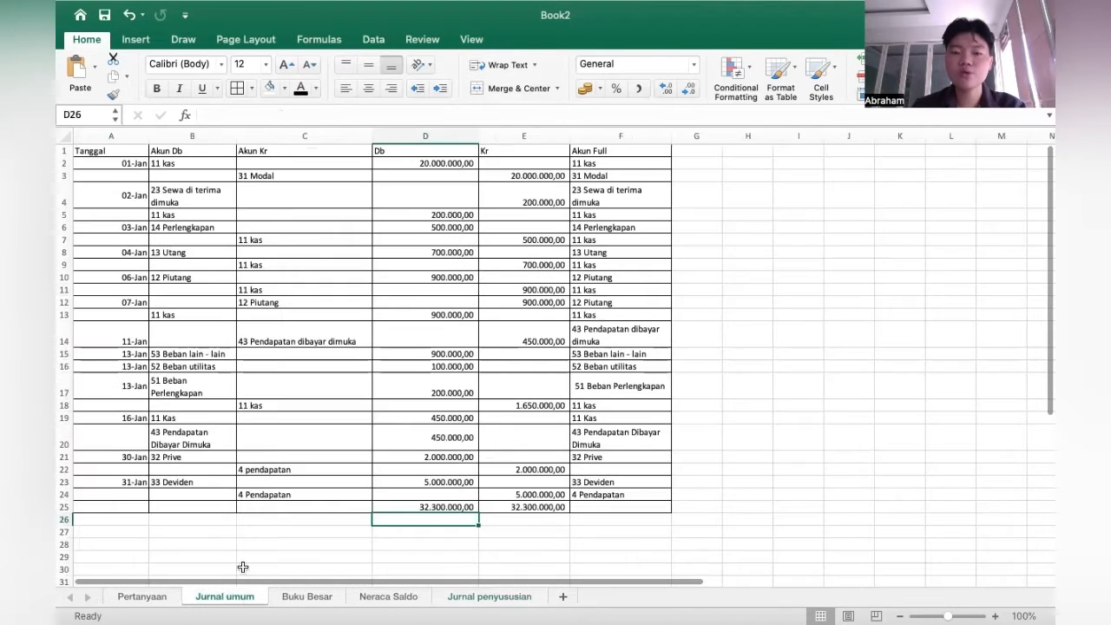
left_click(585, 276)
left_click(598, 228)
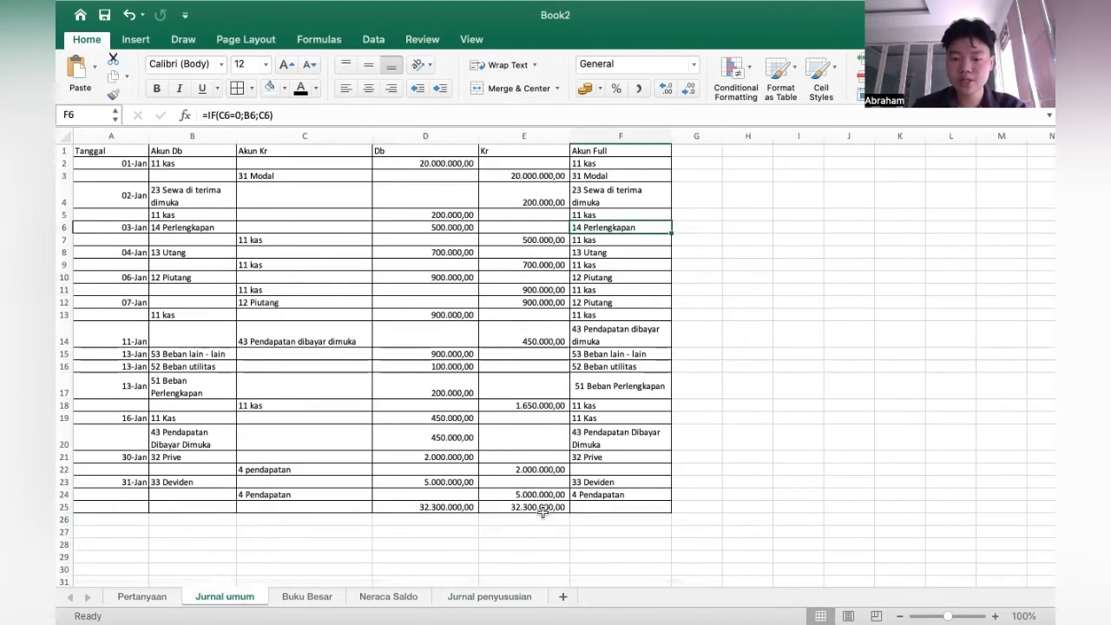
left_click(489, 596)
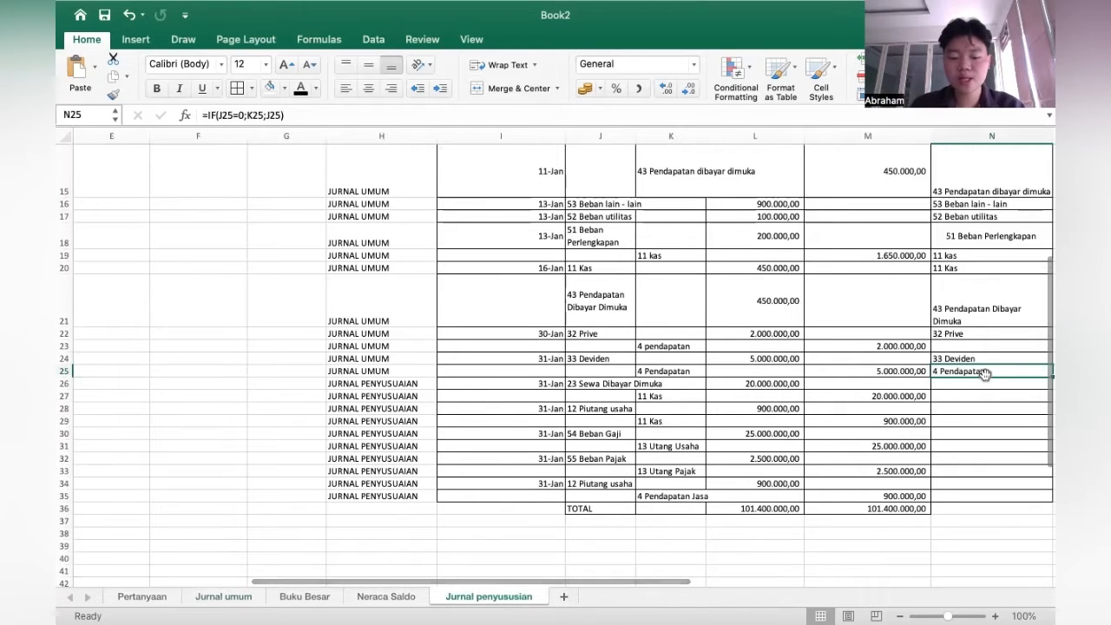
key("super+c")
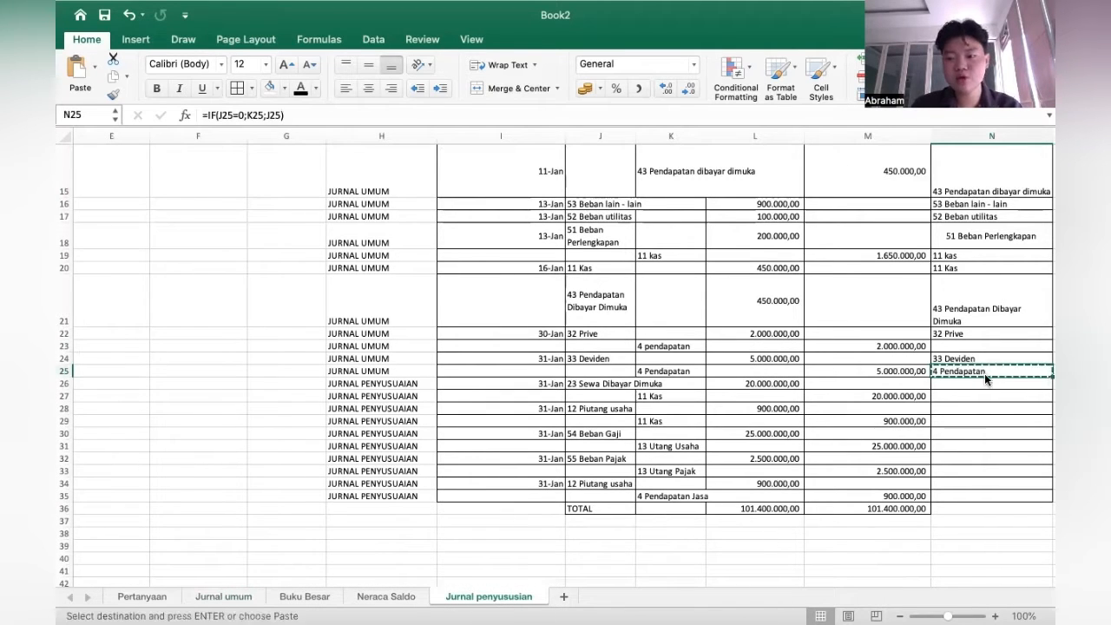
scroll(949, 402, "right", 2)
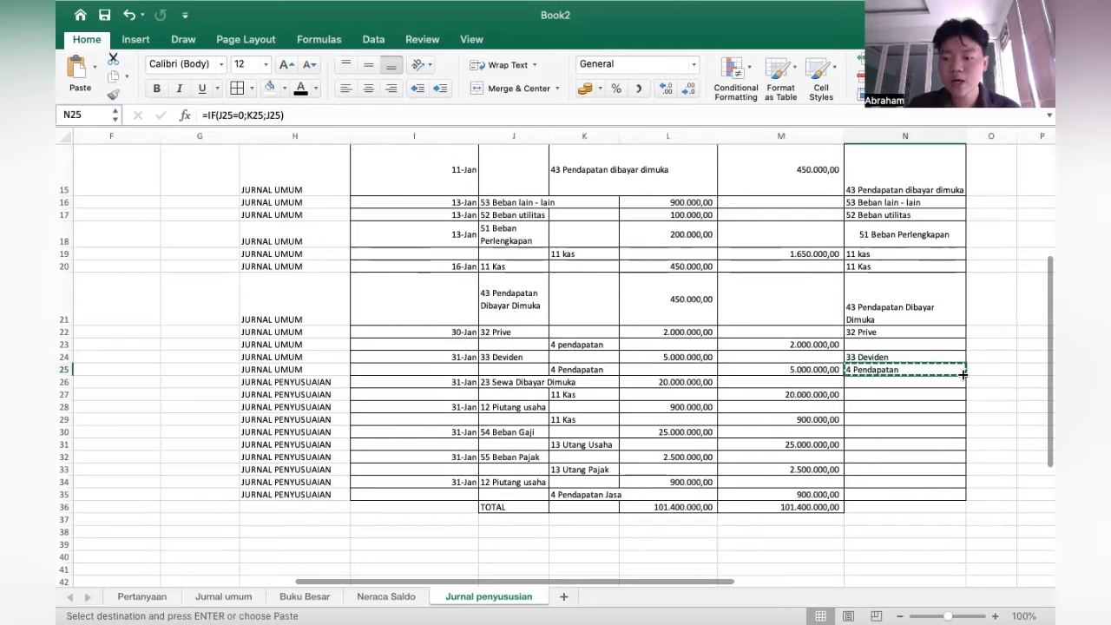
left_click_drag(964, 384, 957, 500)
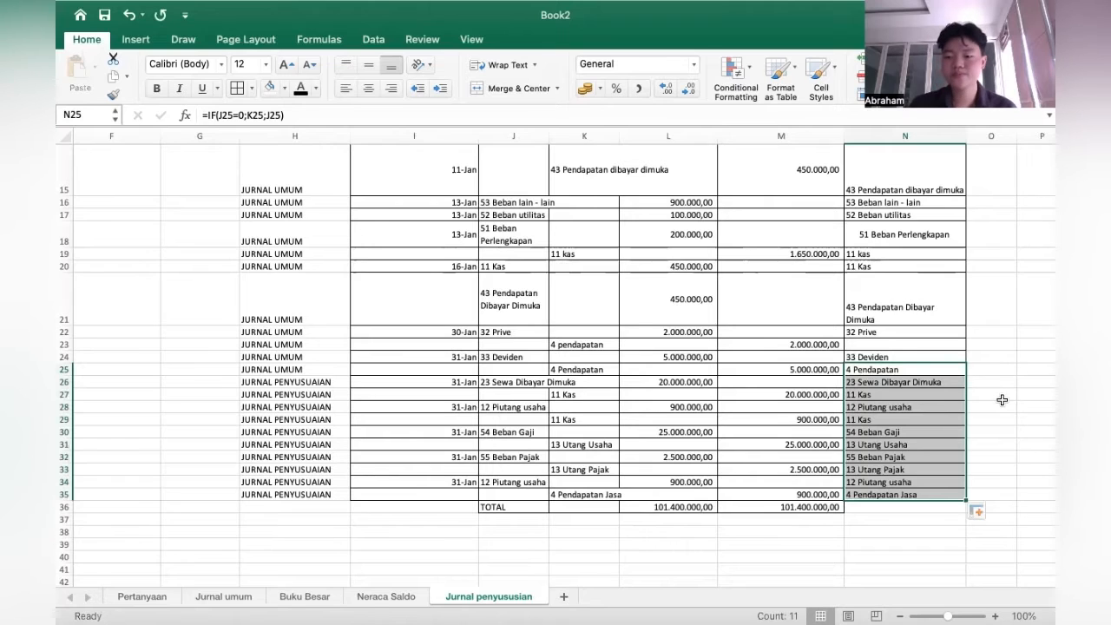
left_click(1002, 404)
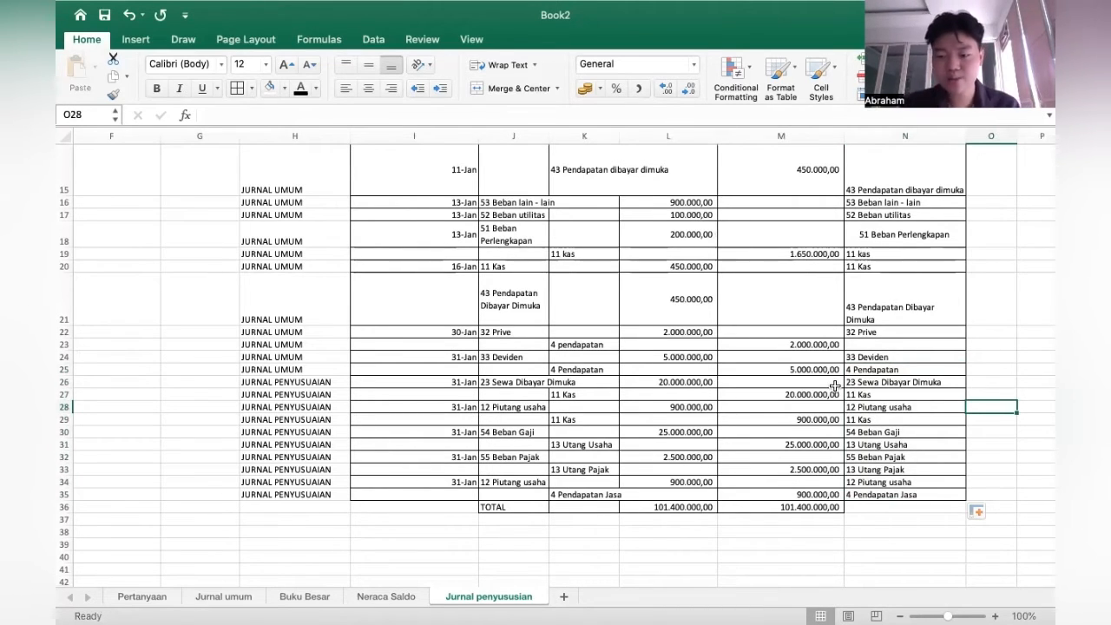
Fill the Akun Full formula from N22 into the empty cell N23.
left_click(895, 394)
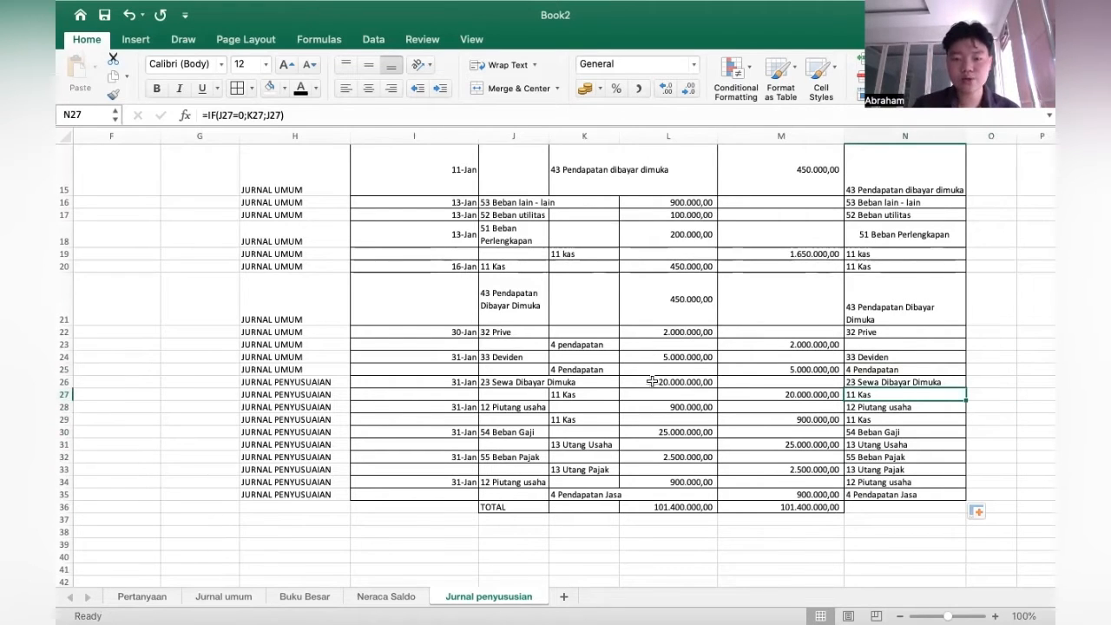
left_click(911, 331)
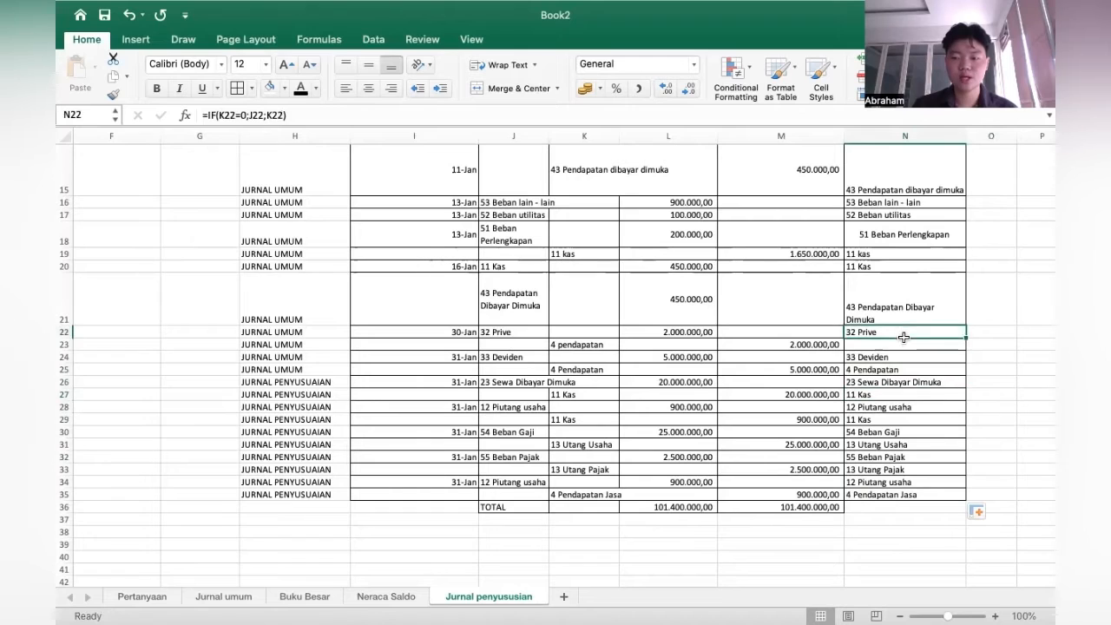
left_click_drag(961, 336, 964, 349)
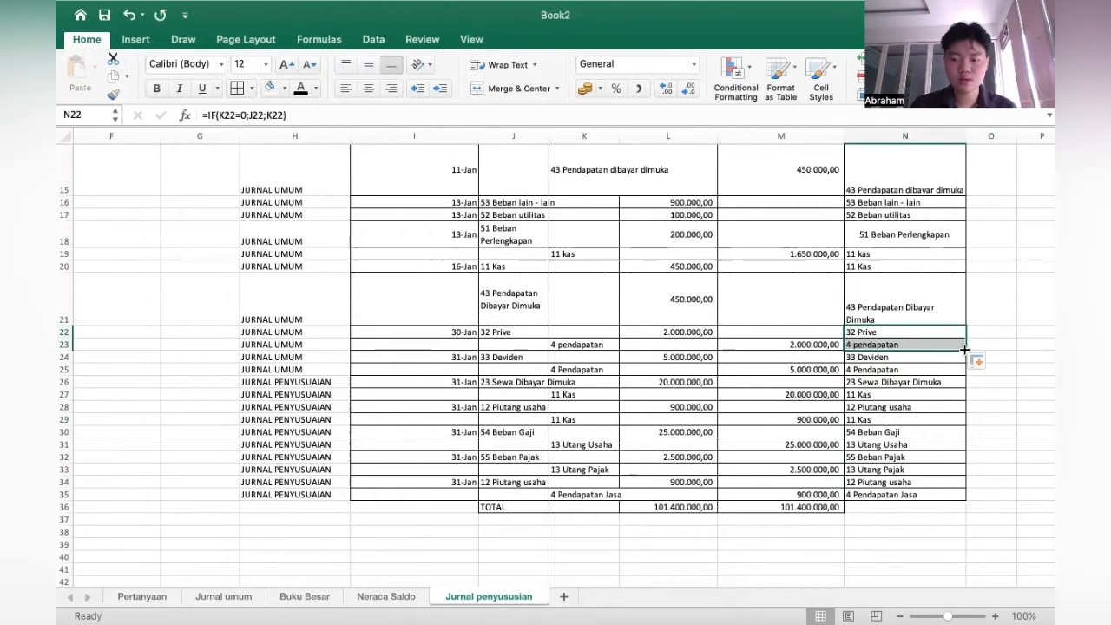
left_click(1006, 427)
Create a PivotTable on a new sheet from the combined journal range I2:N35, leaving out the TOTAL row.
scroll(734, 330, "up", 10)
scroll(734, 330, "right", 1)
scroll(734, 330, "right", 1)
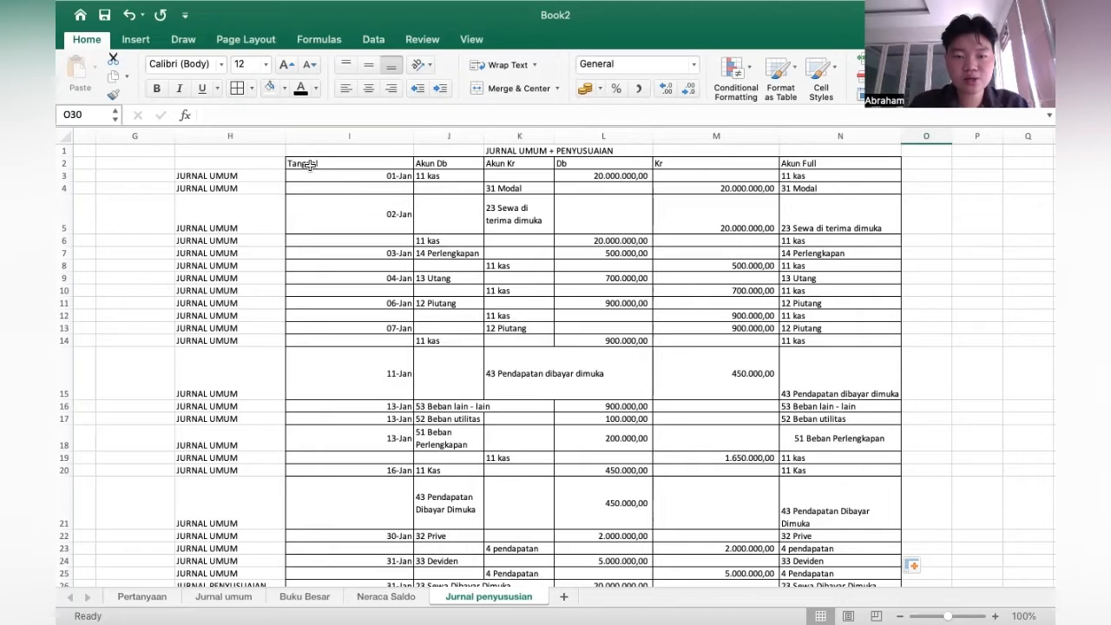
left_click_drag(309, 164, 883, 544)
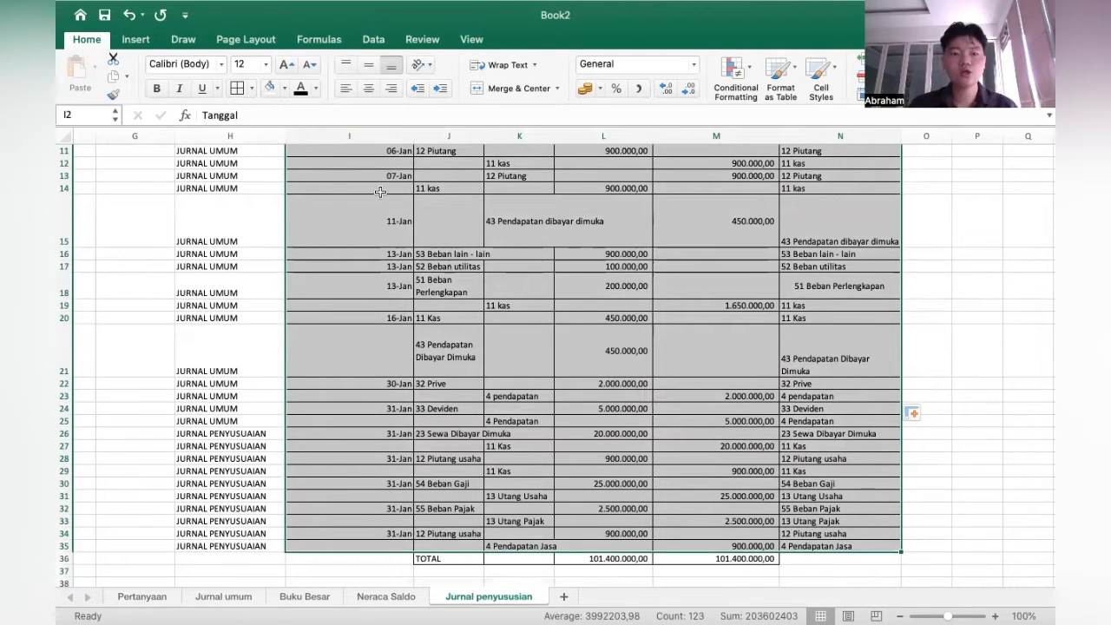
left_click(137, 40)
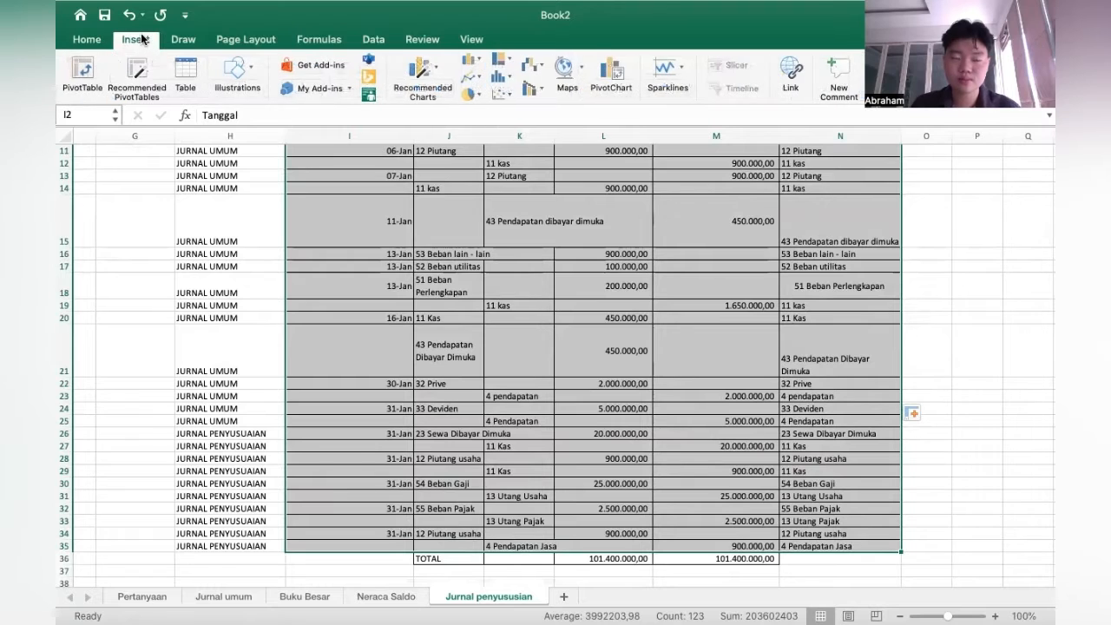
left_click(83, 71)
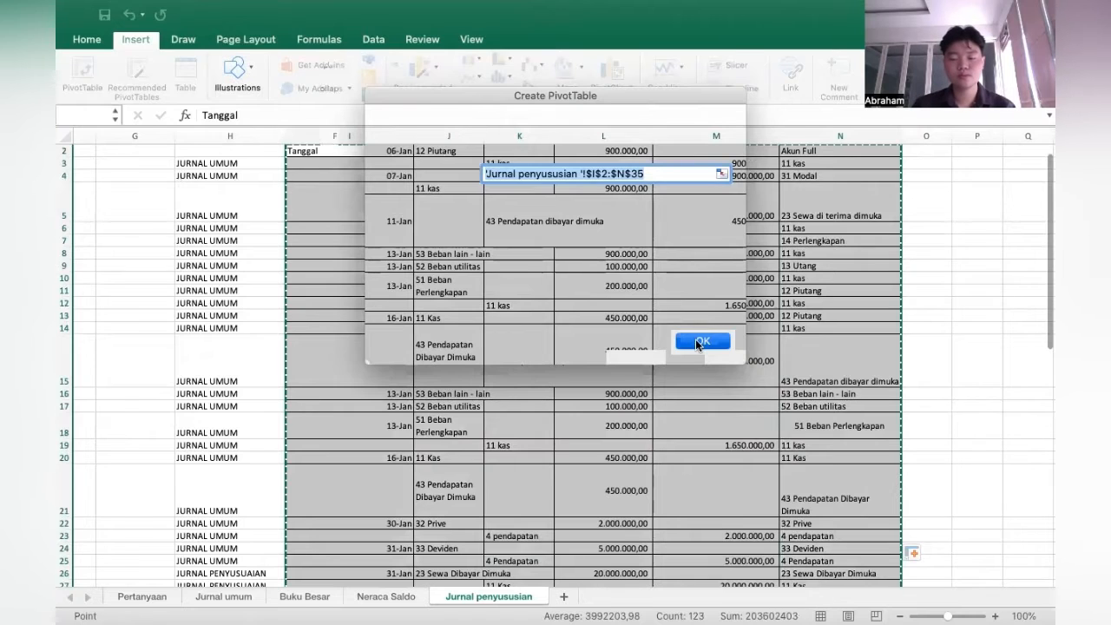
left_click(698, 341)
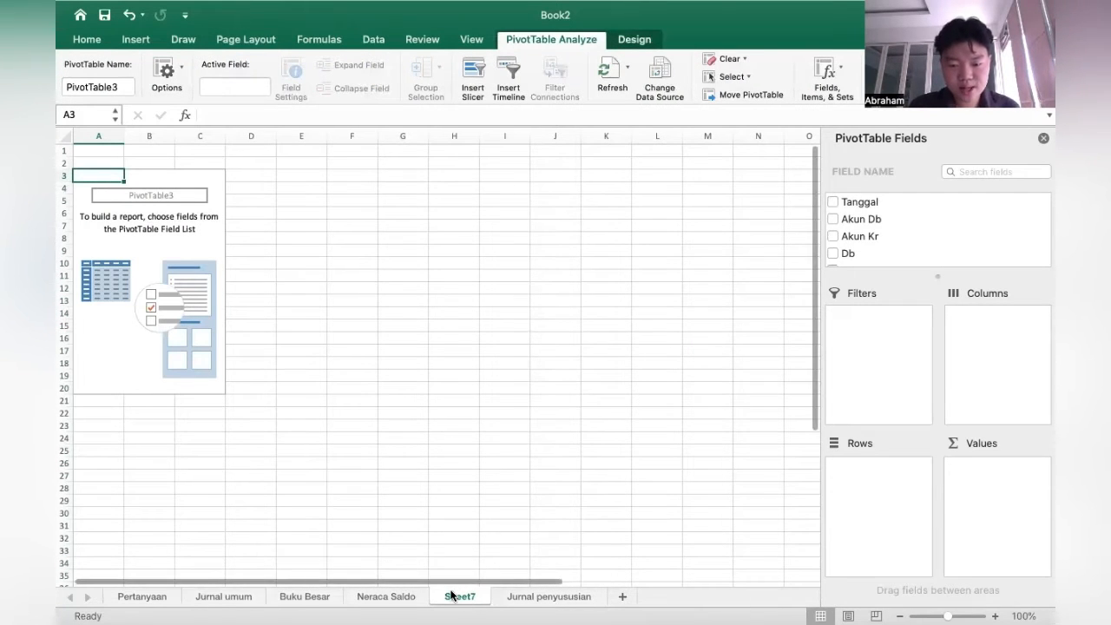
Move the new PivotTable sheet after Jurnal penyususian and rename it Buku Besar Penyusuain.
left_click_drag(565, 591, 613, 597)
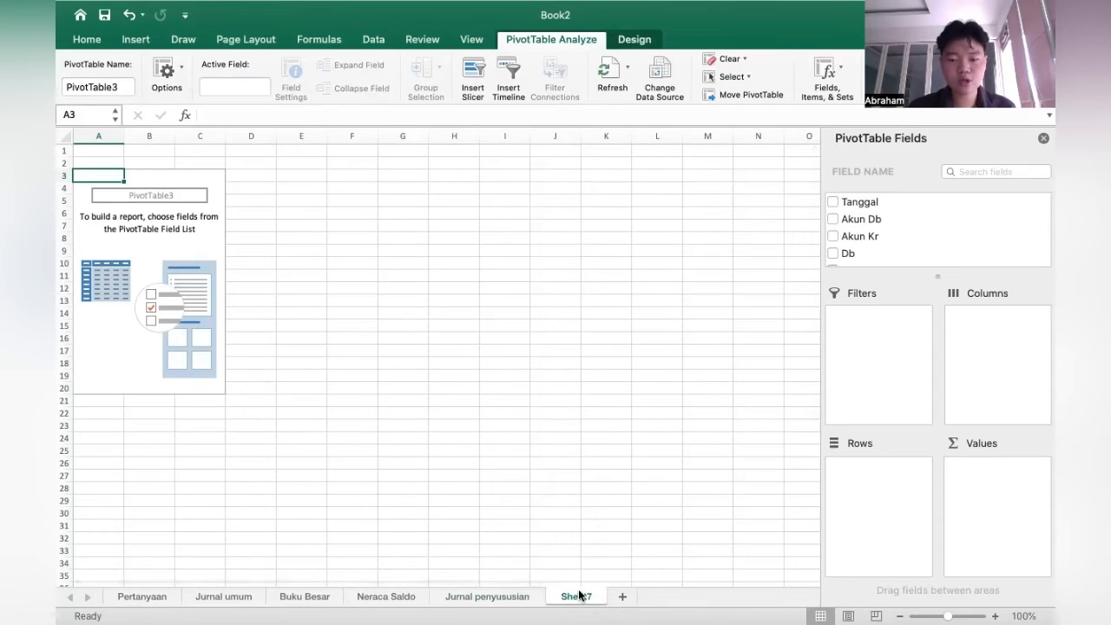
double_click(580, 596)
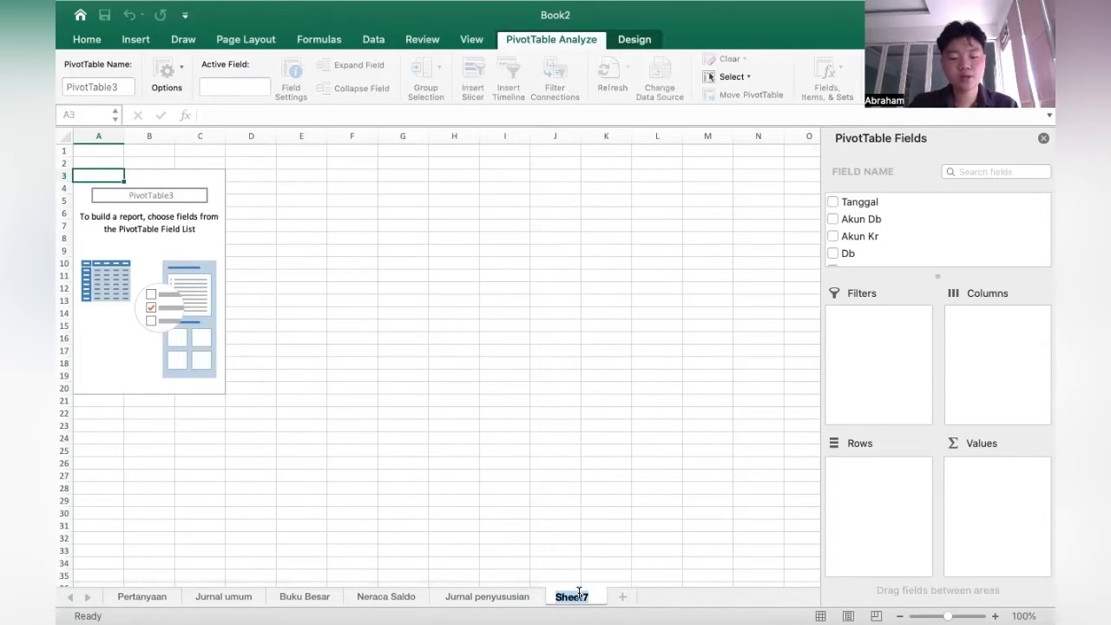
type("Buku")
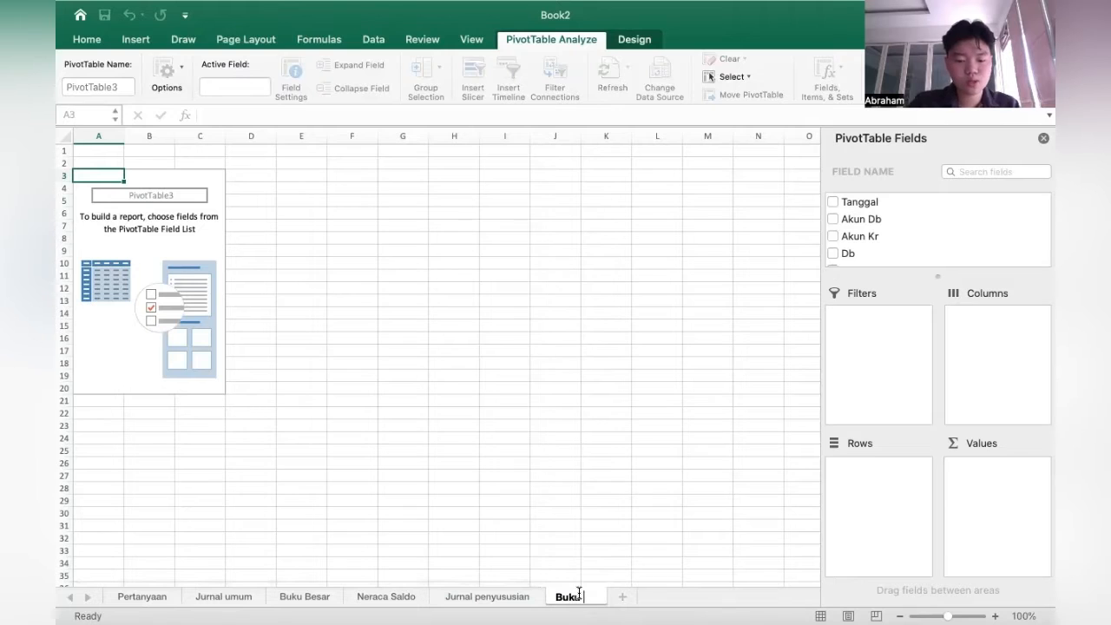
type(" Besar Pe")
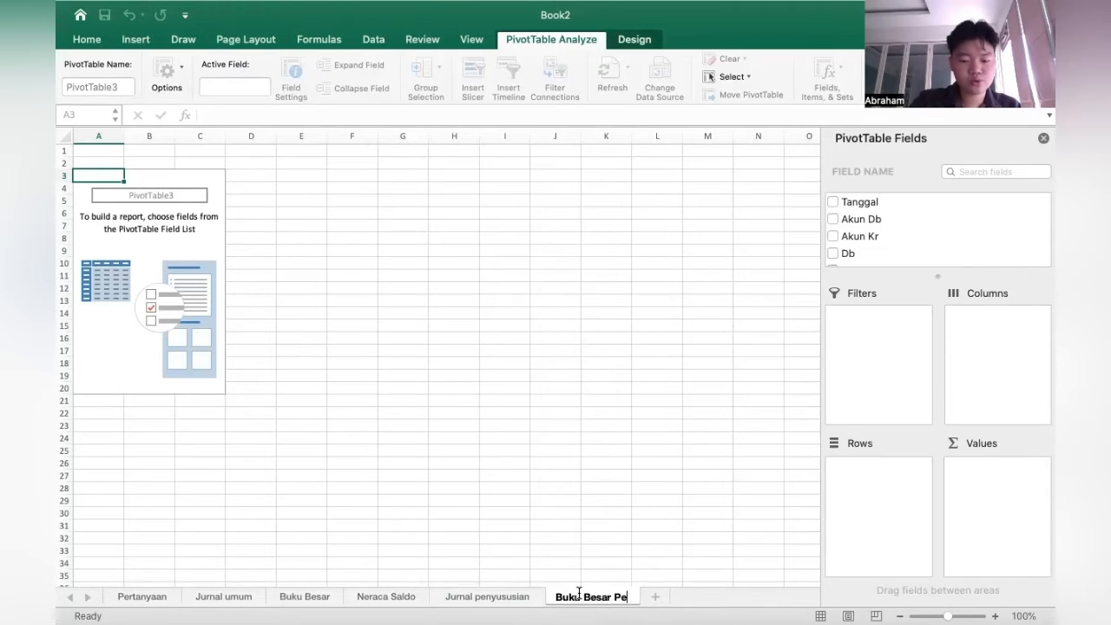
type("nyusuain")
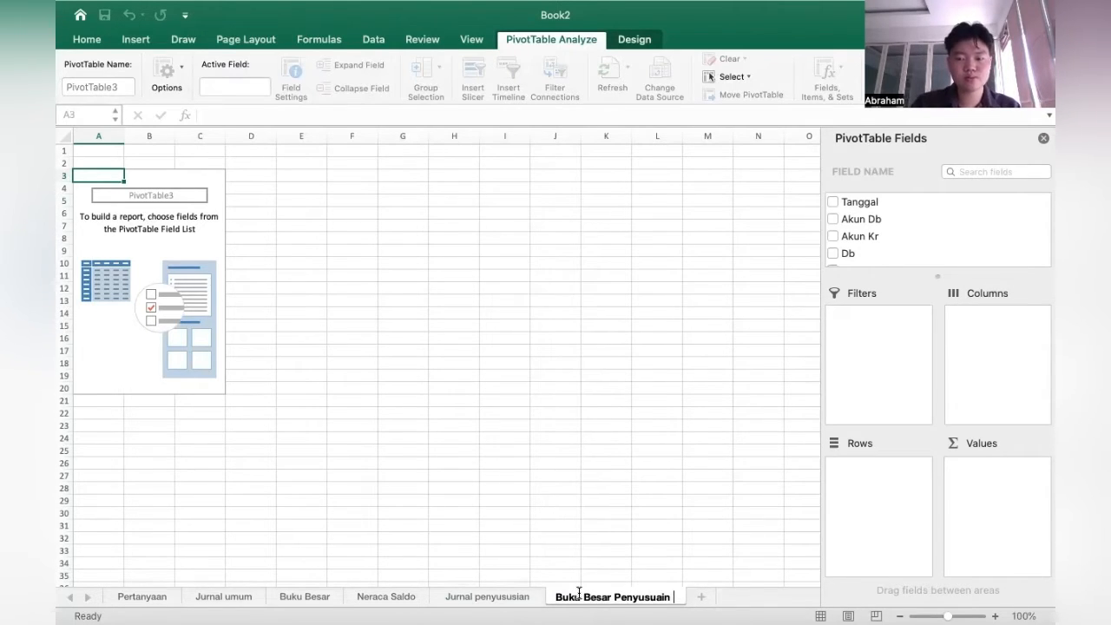
left_click(599, 471)
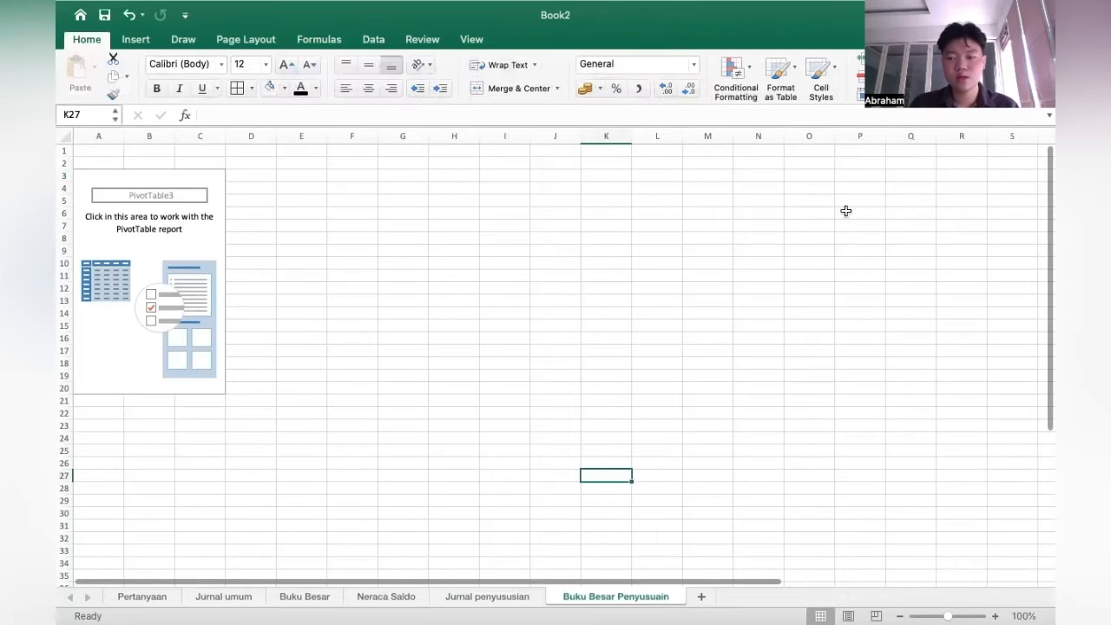
Add the Tanggal, Db, Kr and Akun Full fields to the empty PivotTable.
left_click(151, 218)
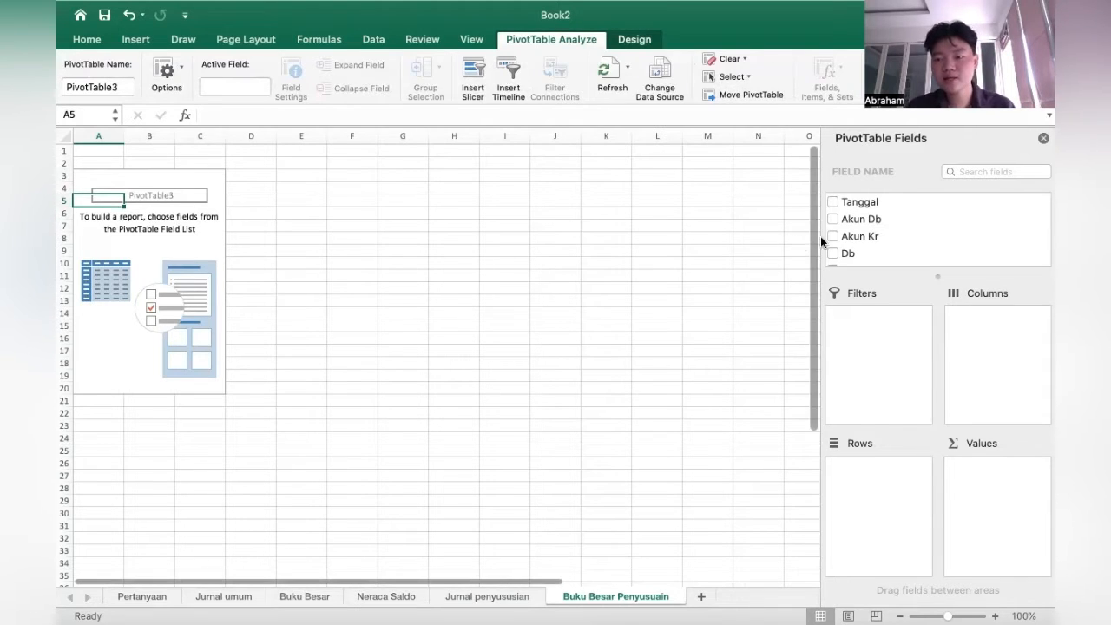
left_click(832, 201)
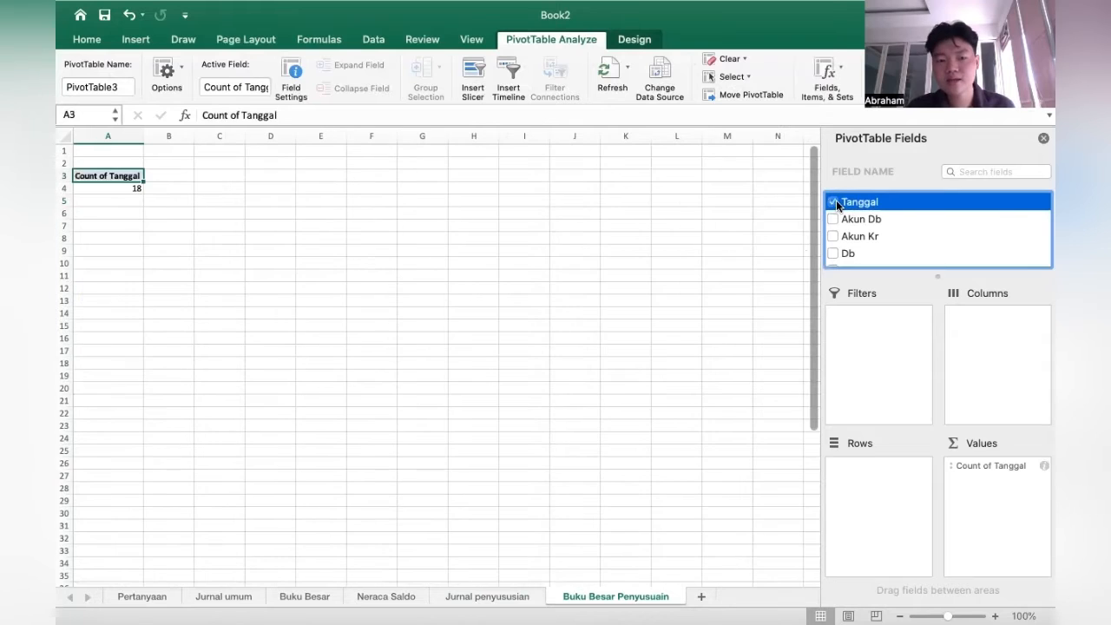
left_click(834, 253)
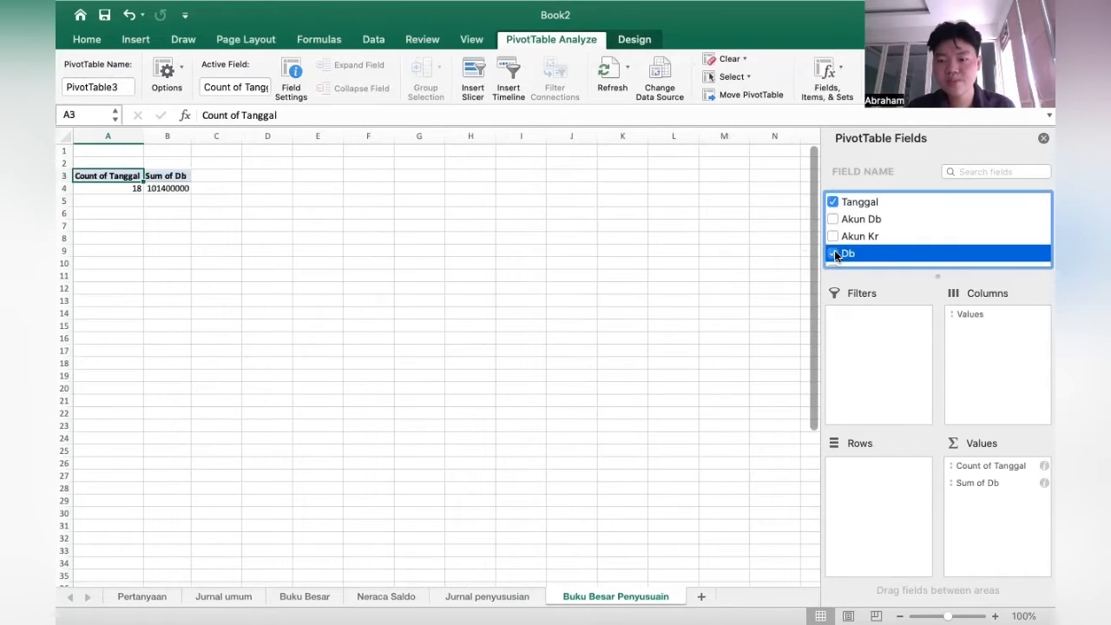
scroll(880, 251, "down", 2)
left_click(833, 241)
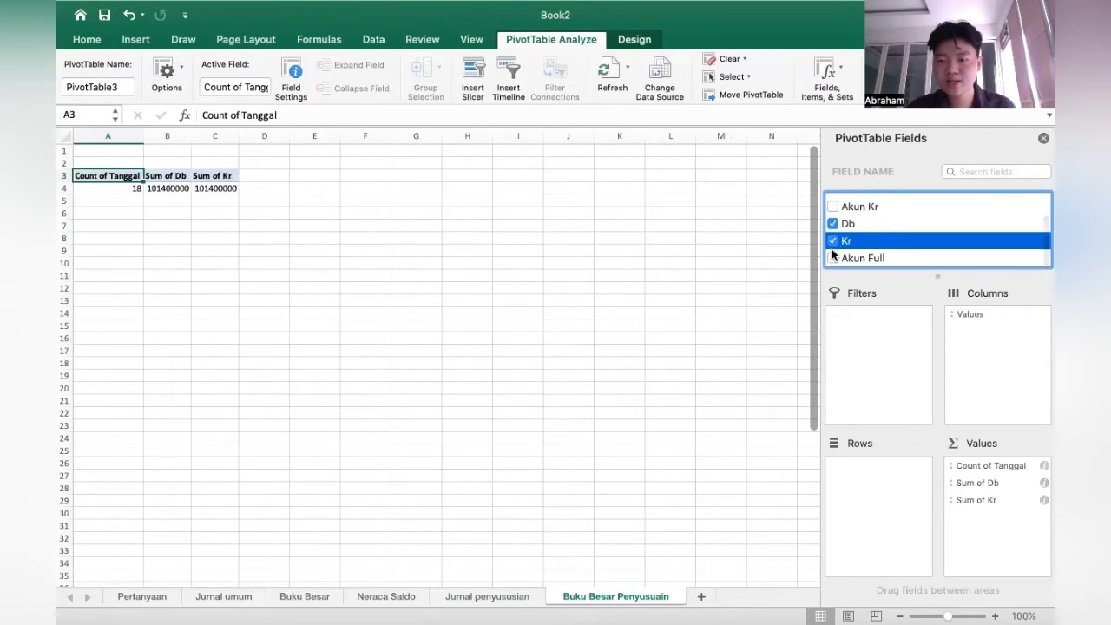
left_click(832, 258)
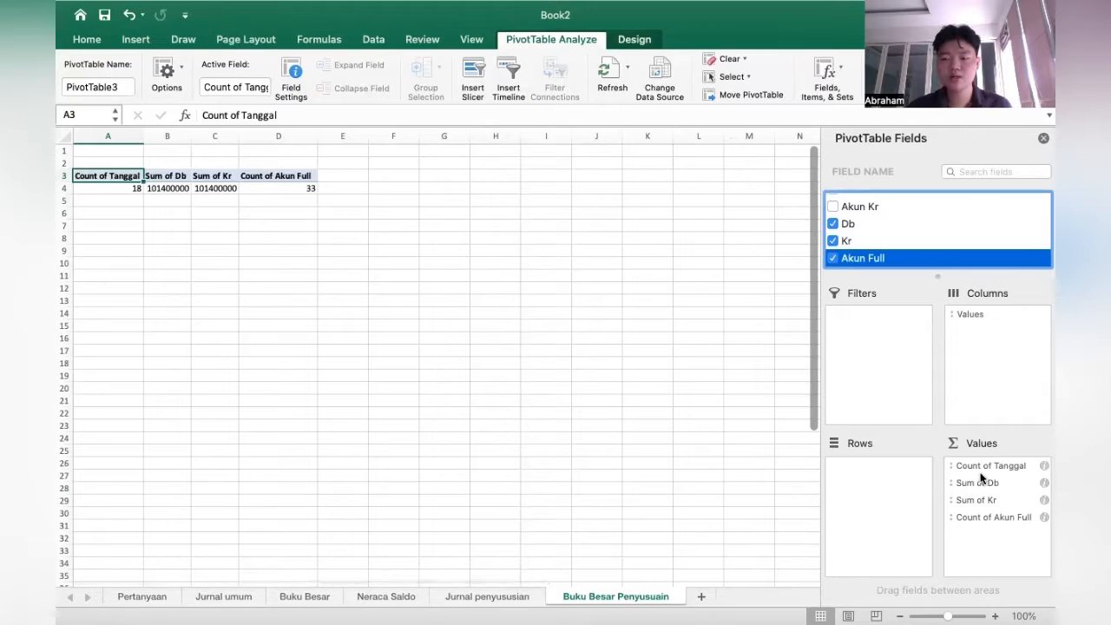
Lay out the PivotTable with Tanggal as row labels and Akun Full as the report filter.
left_click_drag(984, 465, 870, 469)
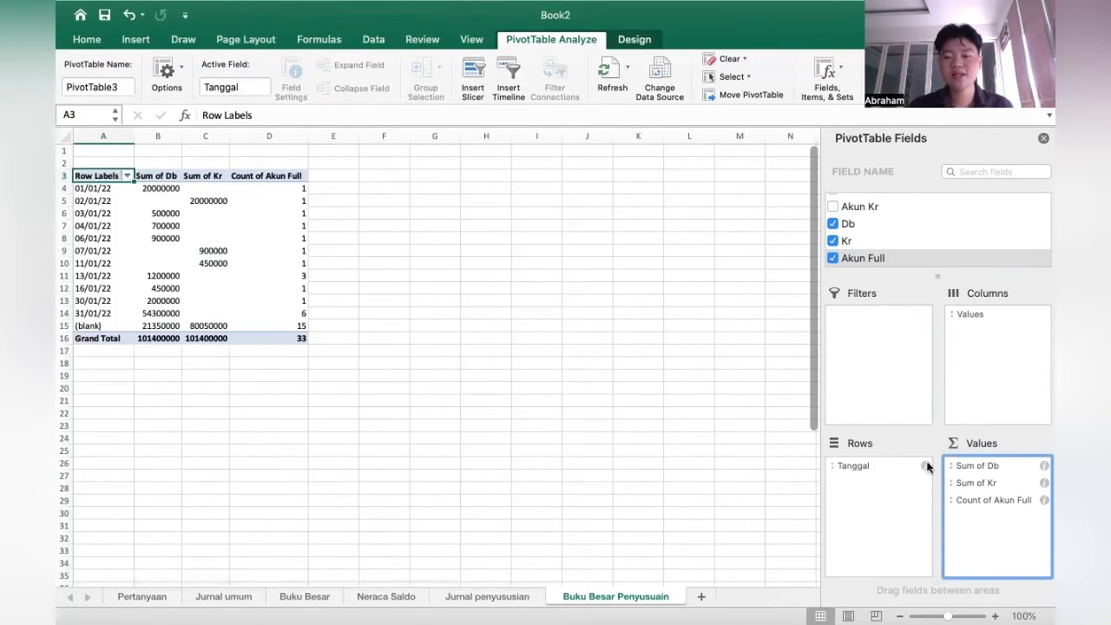
left_click(876, 467)
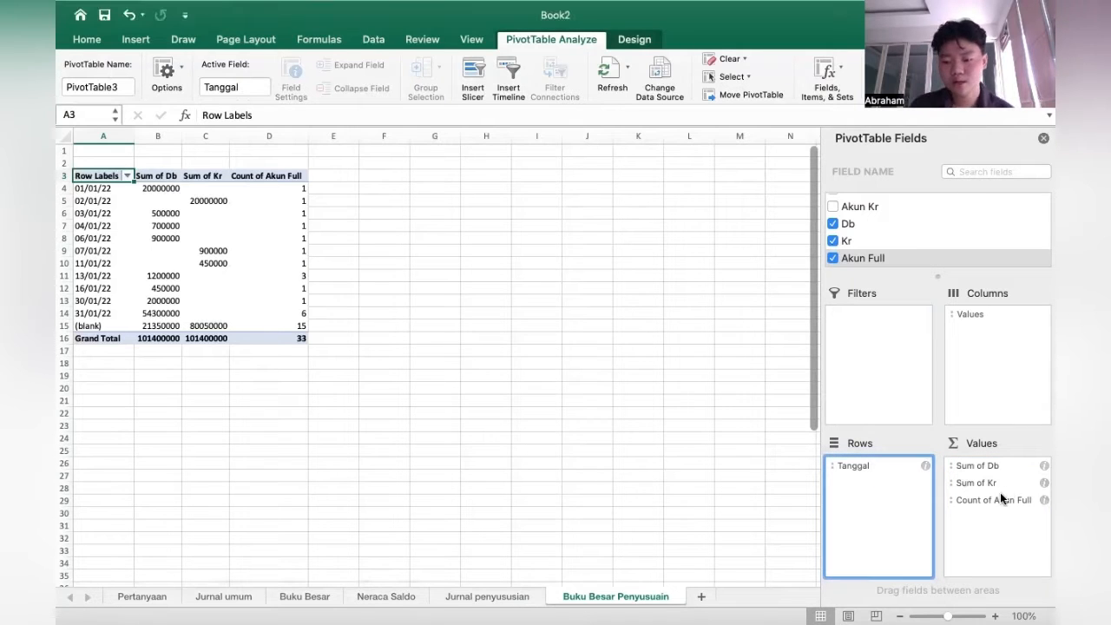
left_click_drag(999, 494, 869, 312)
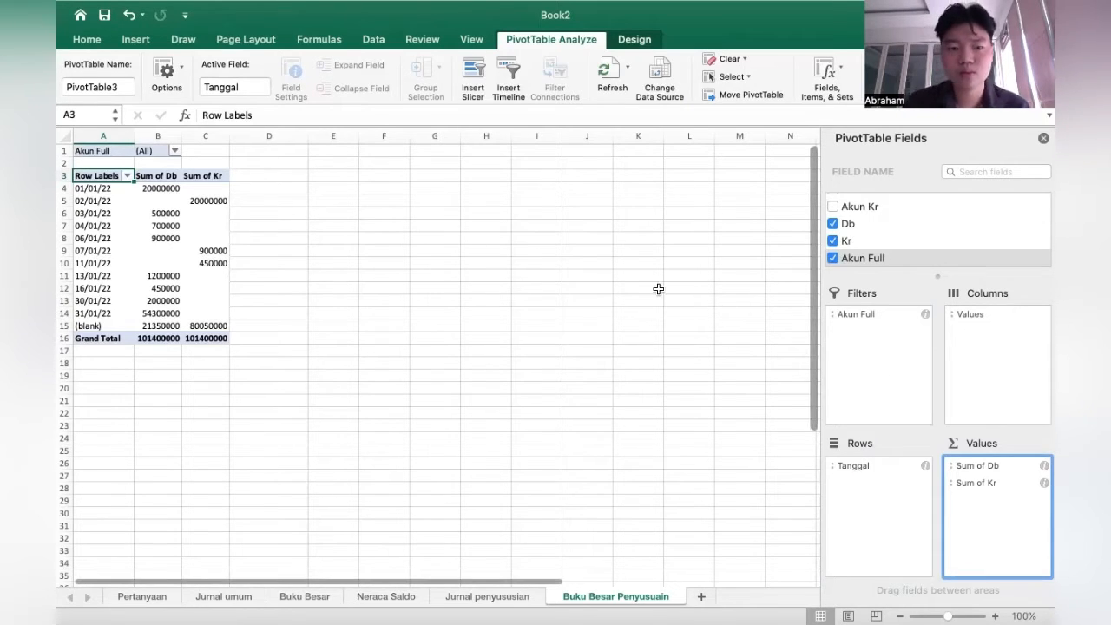
left_click(236, 299)
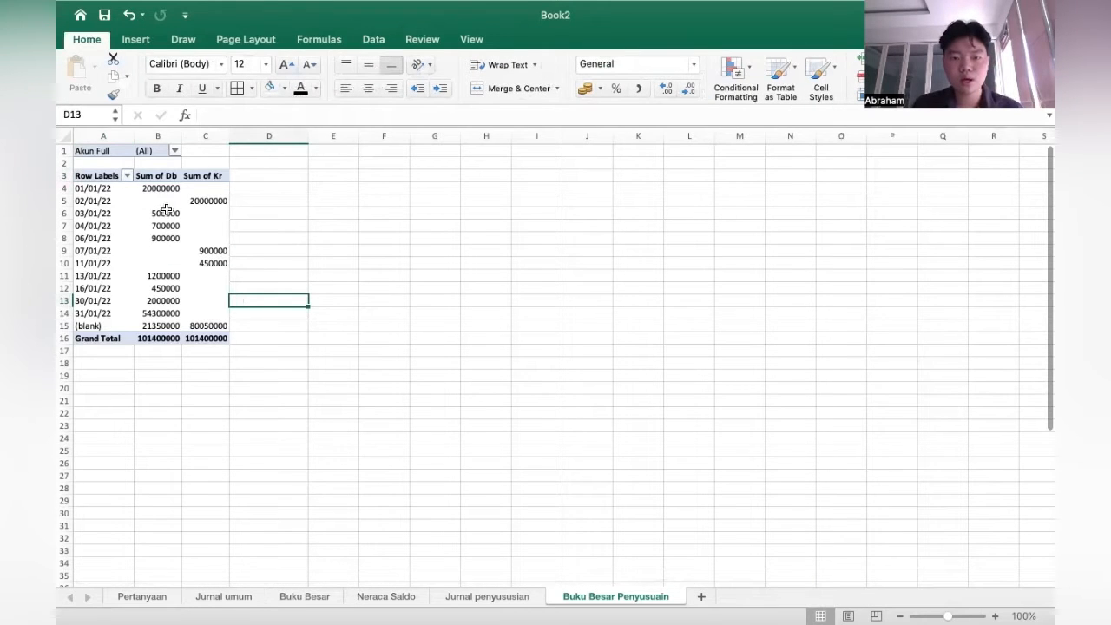
Apply the comma number style to the Sum of Db and Sum of Kr values in B4:C16.
left_click_drag(156, 189, 199, 341)
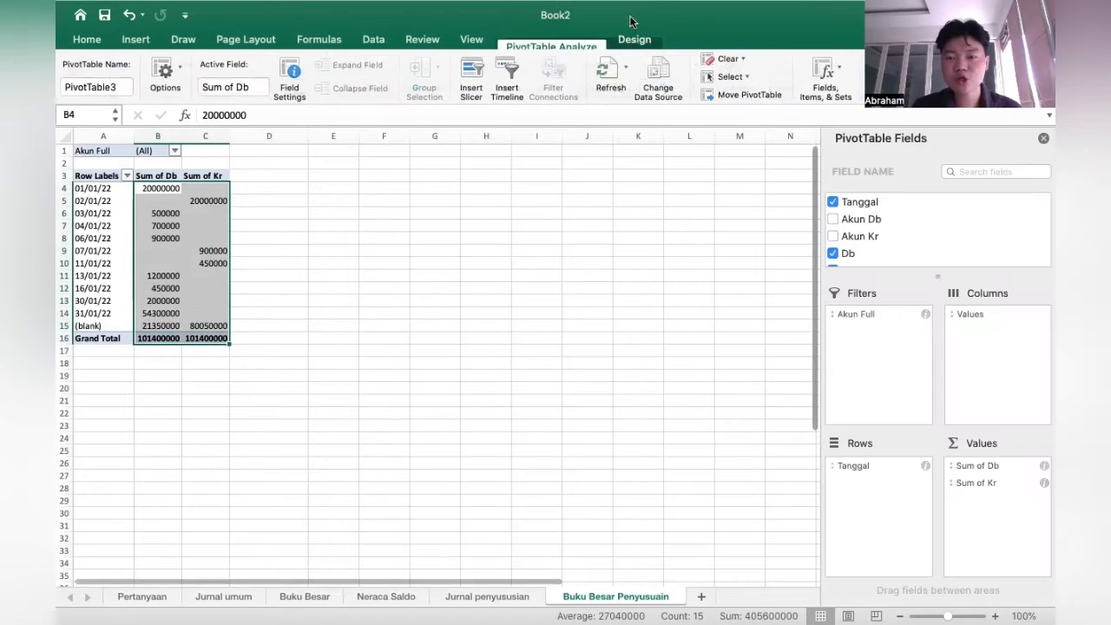
left_click(131, 39)
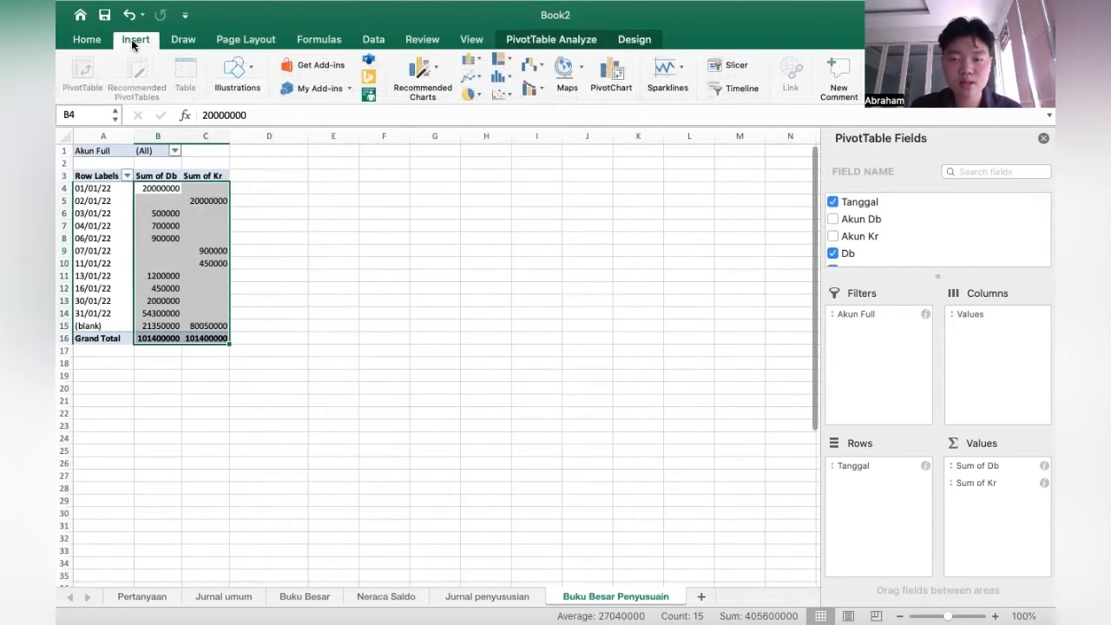
left_click(87, 40)
left_click(640, 87)
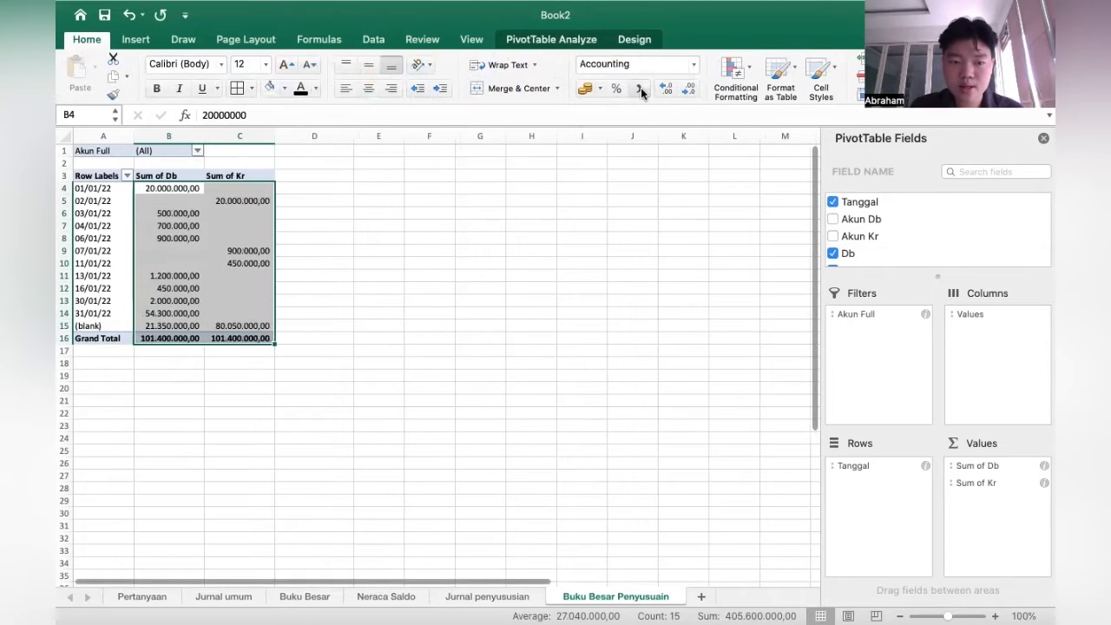
left_click(335, 297)
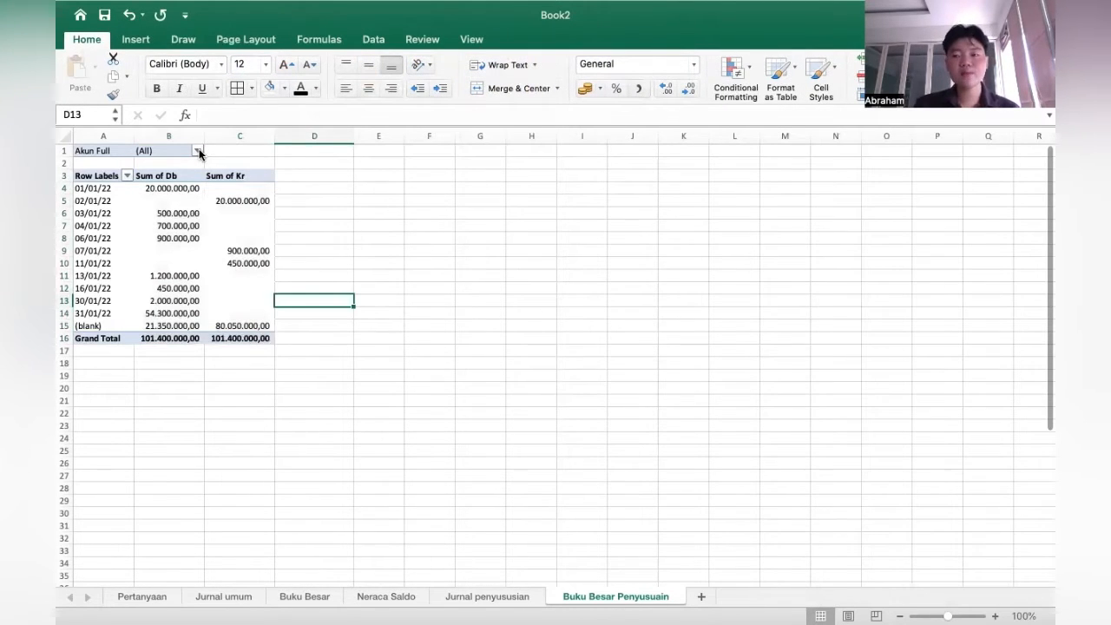
Filter the PivotTable by Akun Full so that only the 11 kas account is included.
left_click(198, 151)
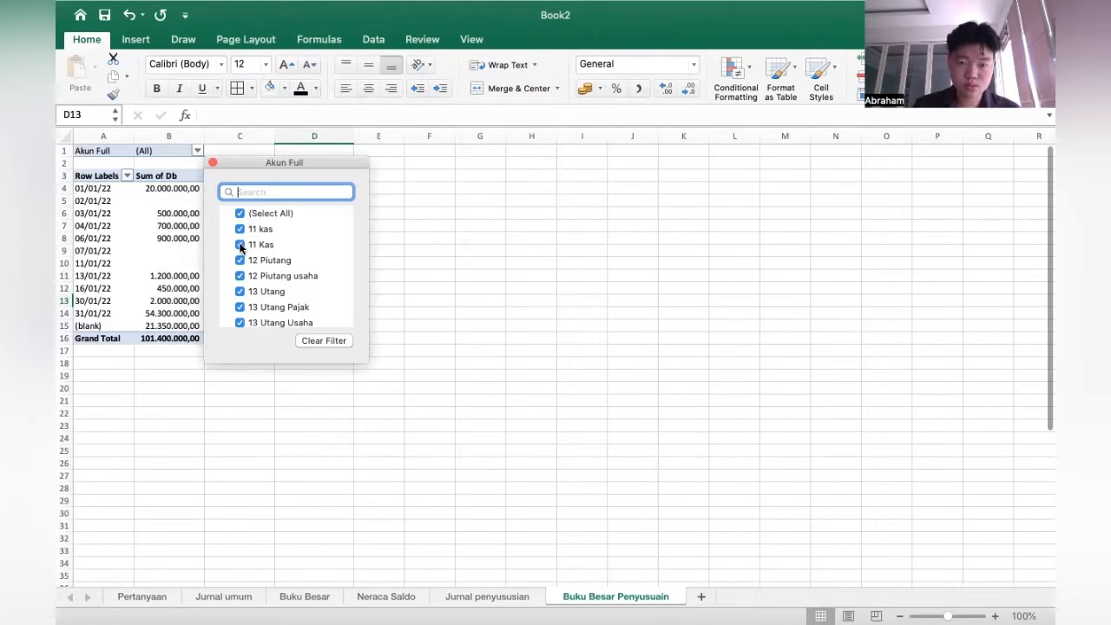
left_click(309, 340)
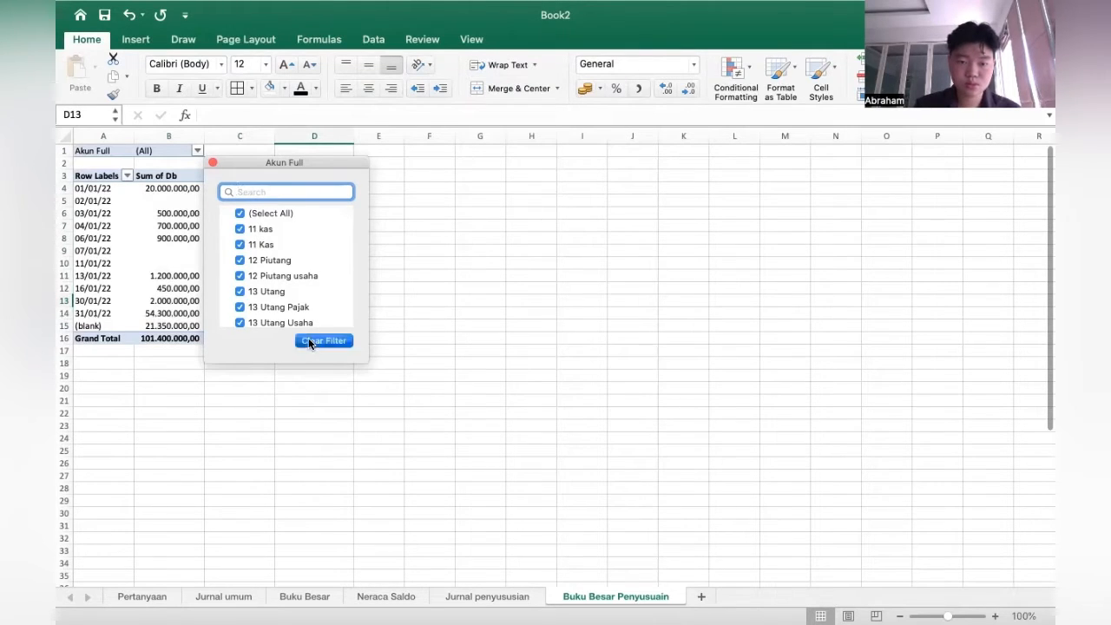
left_click(240, 229)
left_click(240, 245)
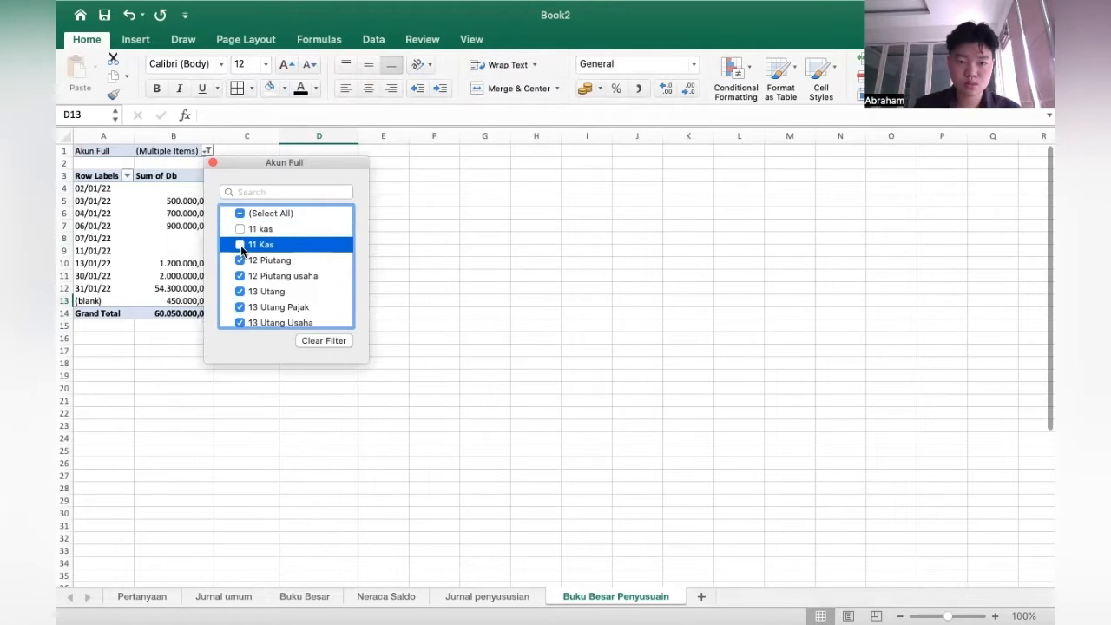
left_click(241, 229)
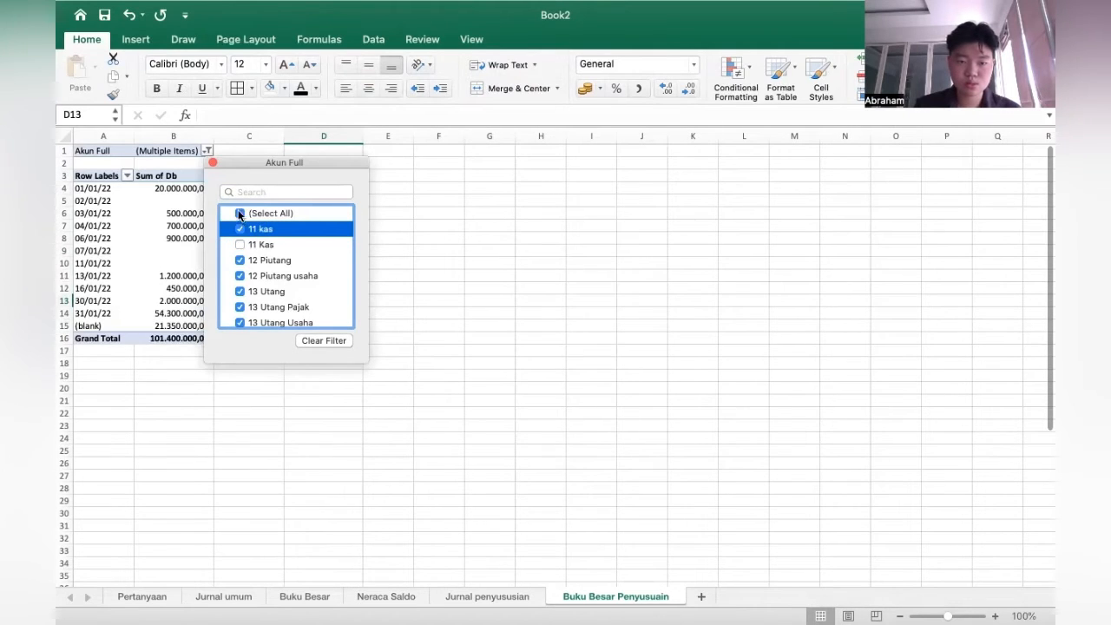
left_click(240, 213)
left_click(240, 227)
left_click(239, 213)
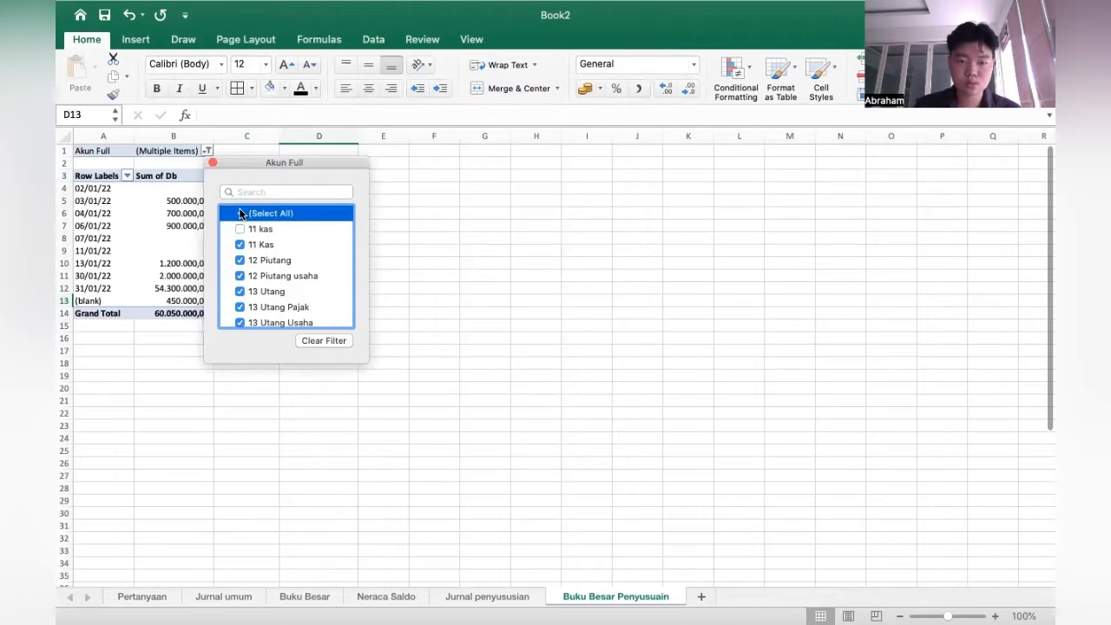
left_click(240, 214)
left_click(240, 228)
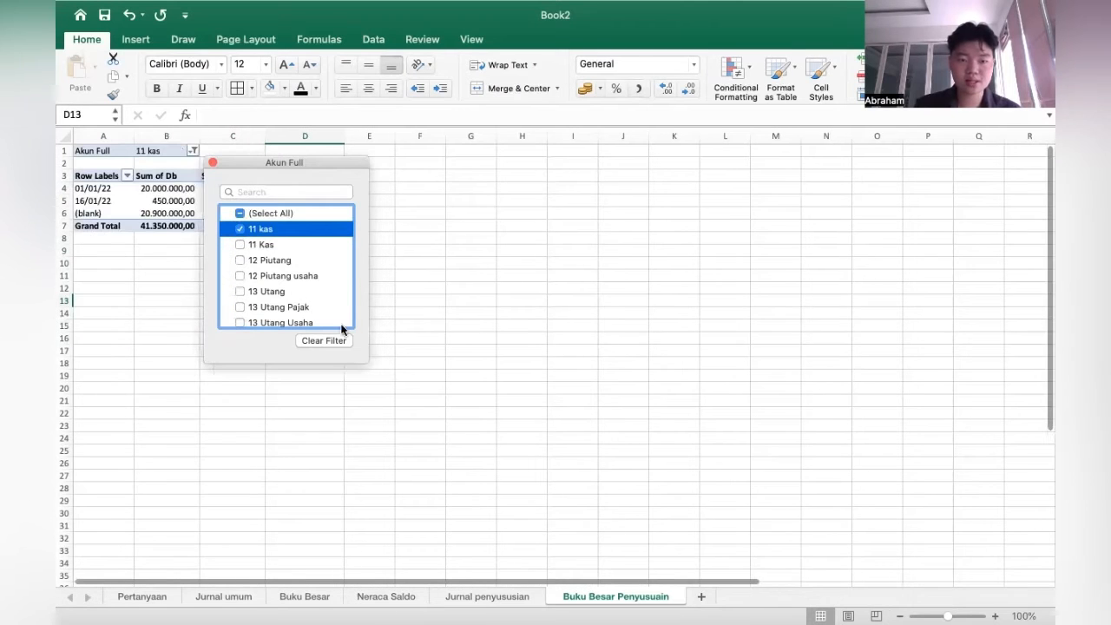
left_click(475, 371)
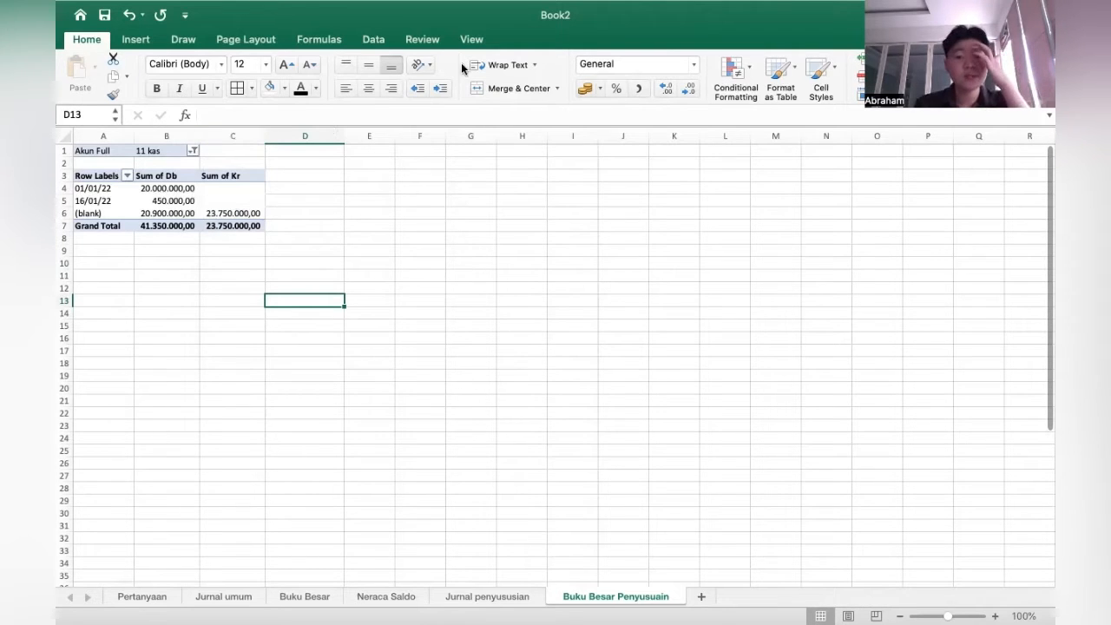
Start a new calculated field in the 11 kas PivotTable and name it Saldo Debit.
left_click(232, 187)
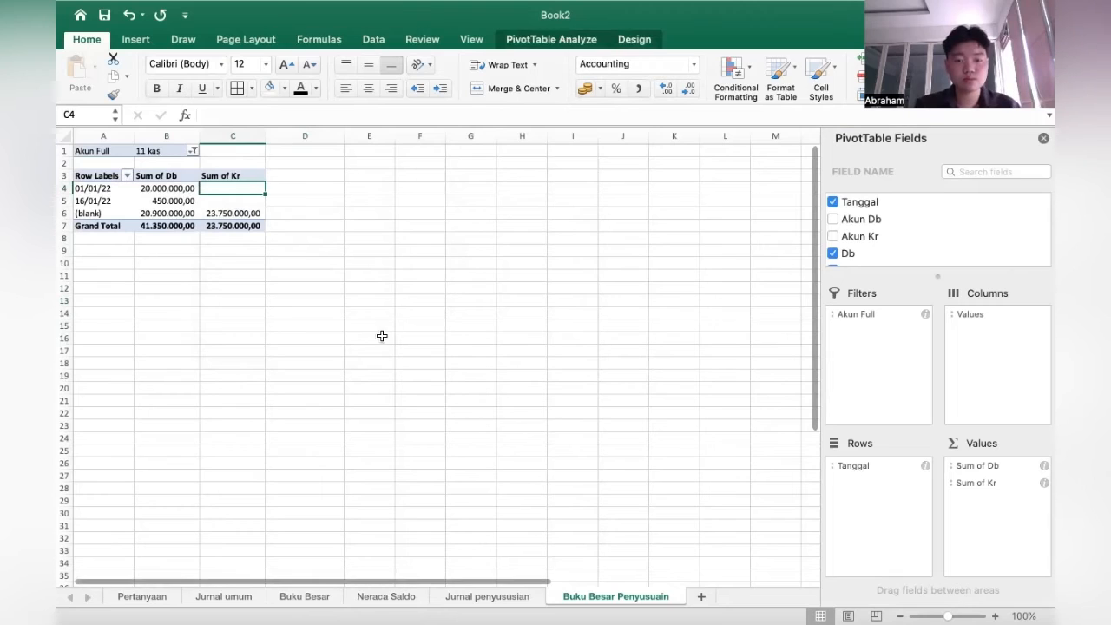
left_click(140, 171)
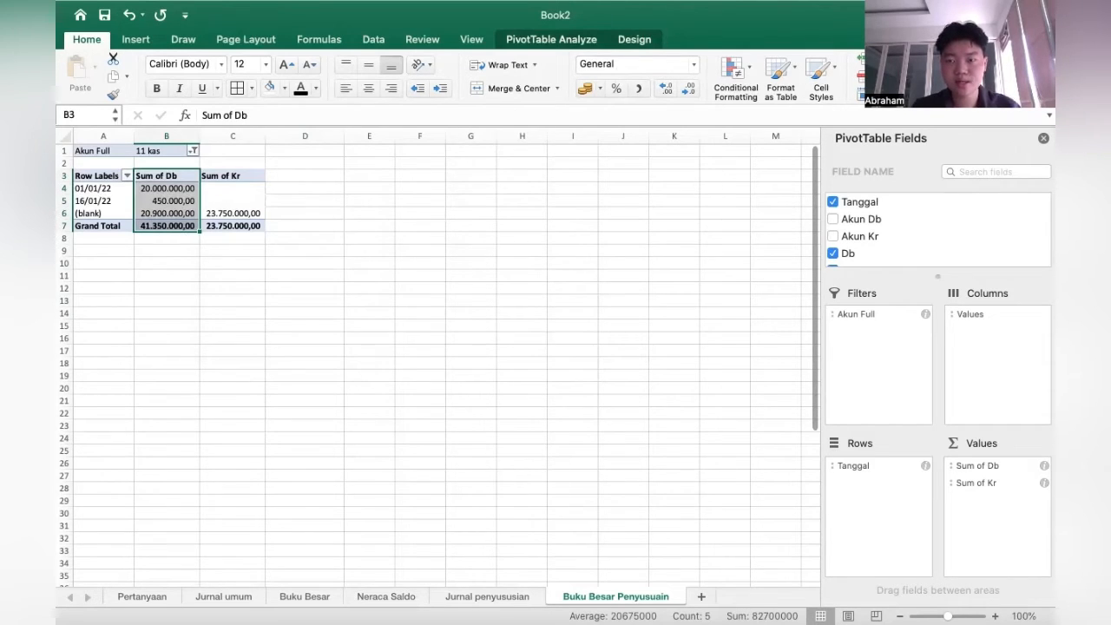
mouse_move(198, 7)
left_click(104, 31)
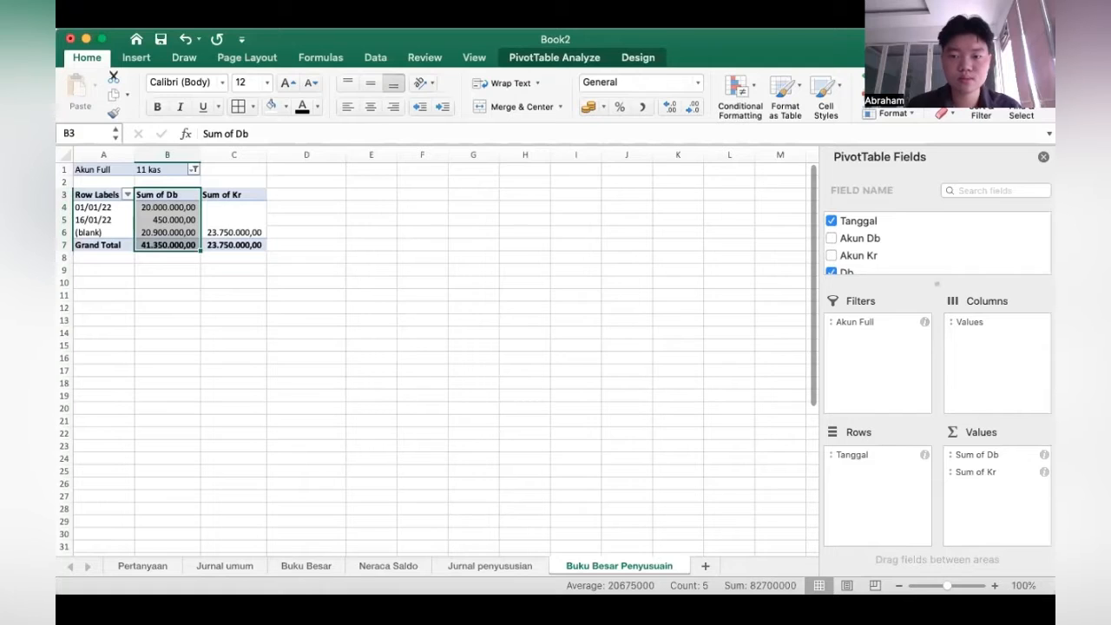
left_click(548, 68)
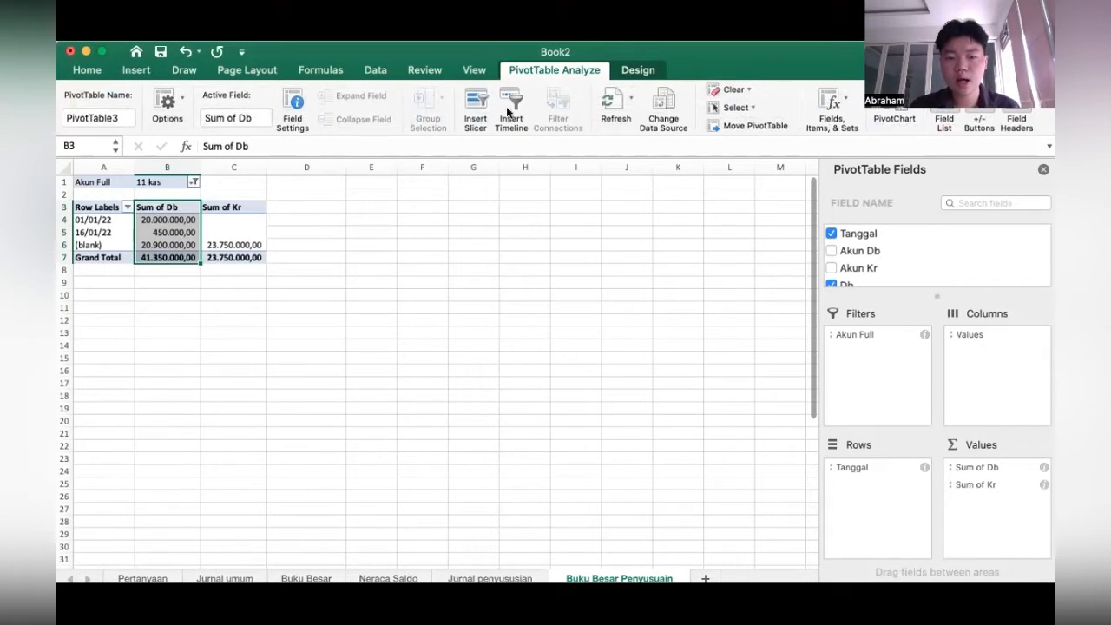
left_click(238, 258)
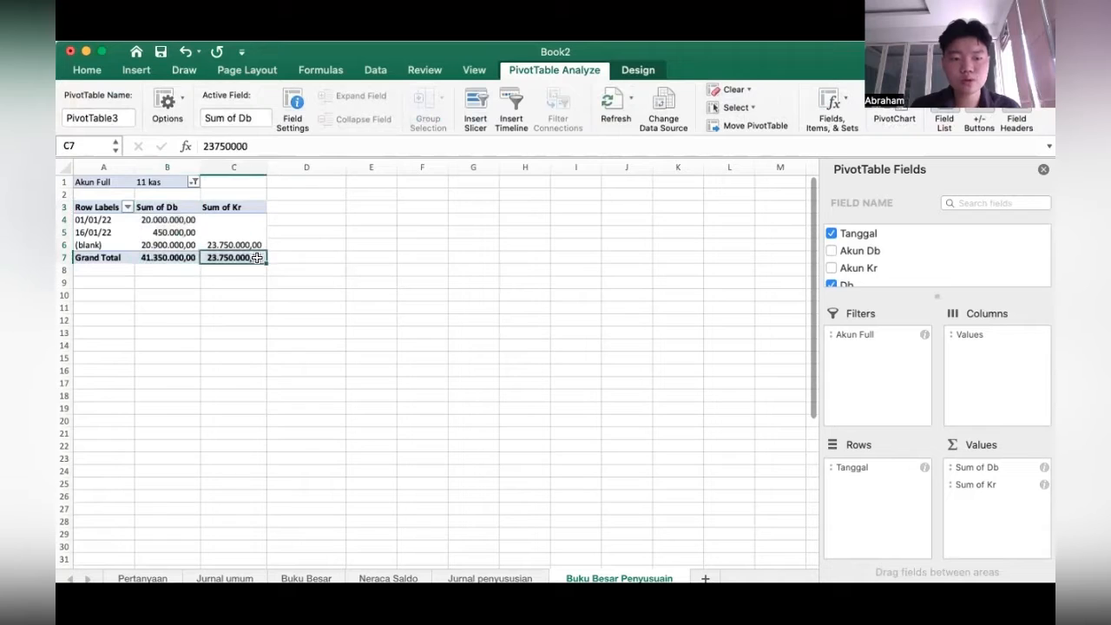
left_click(857, 121)
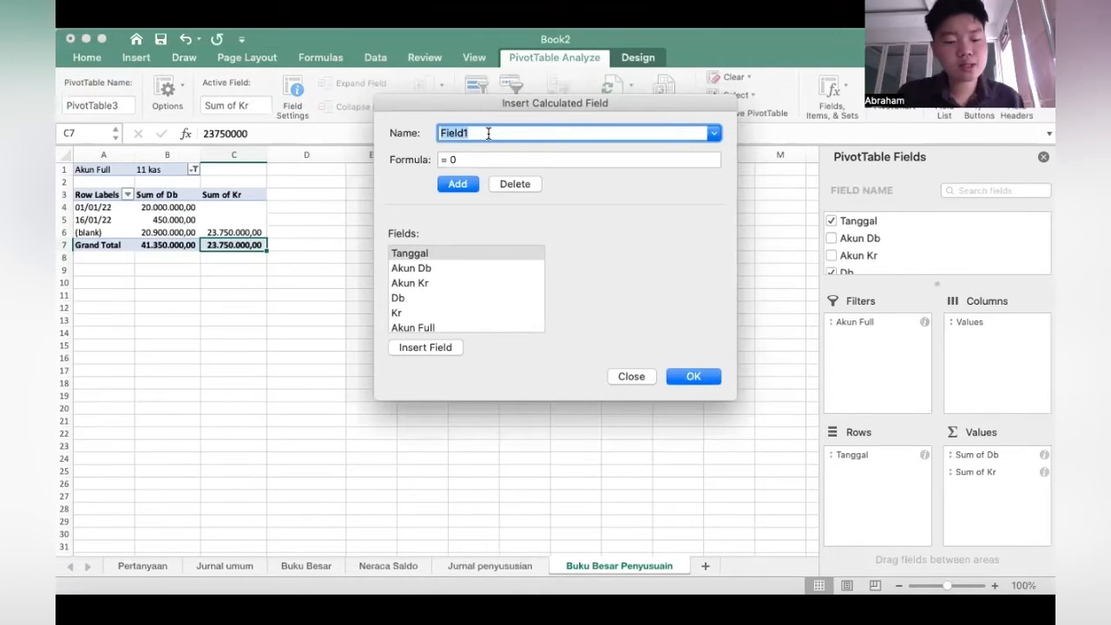
type("Sal")
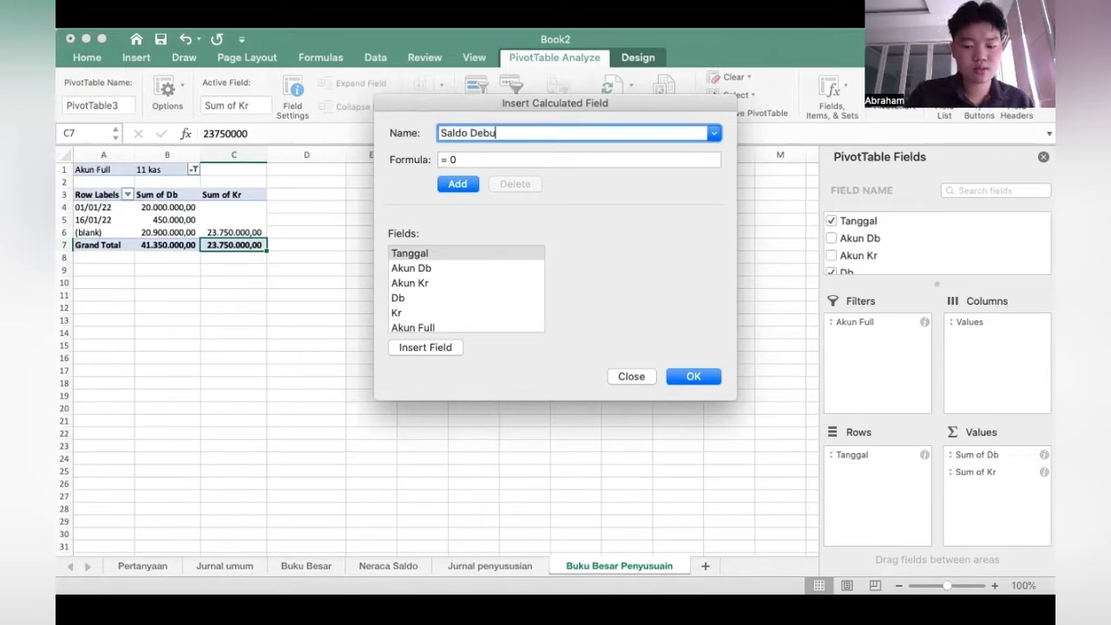
type("do Debit")
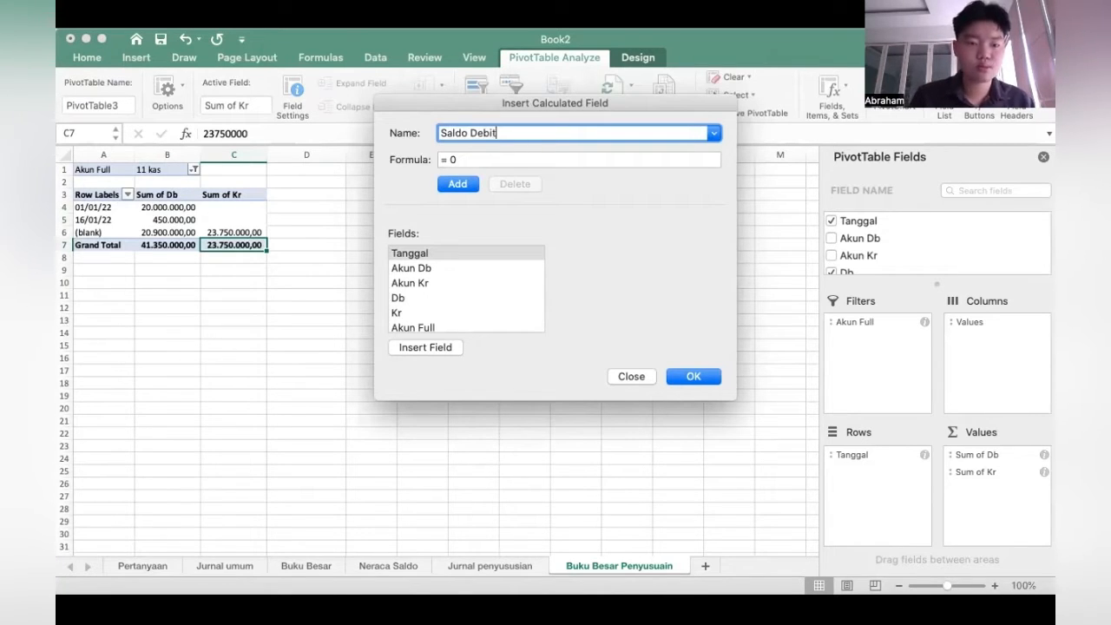
Begin the Saldo Debit formula with an IF condition testing whether Db exceeds Kr: =if( Db> Kr;.
left_click(499, 159)
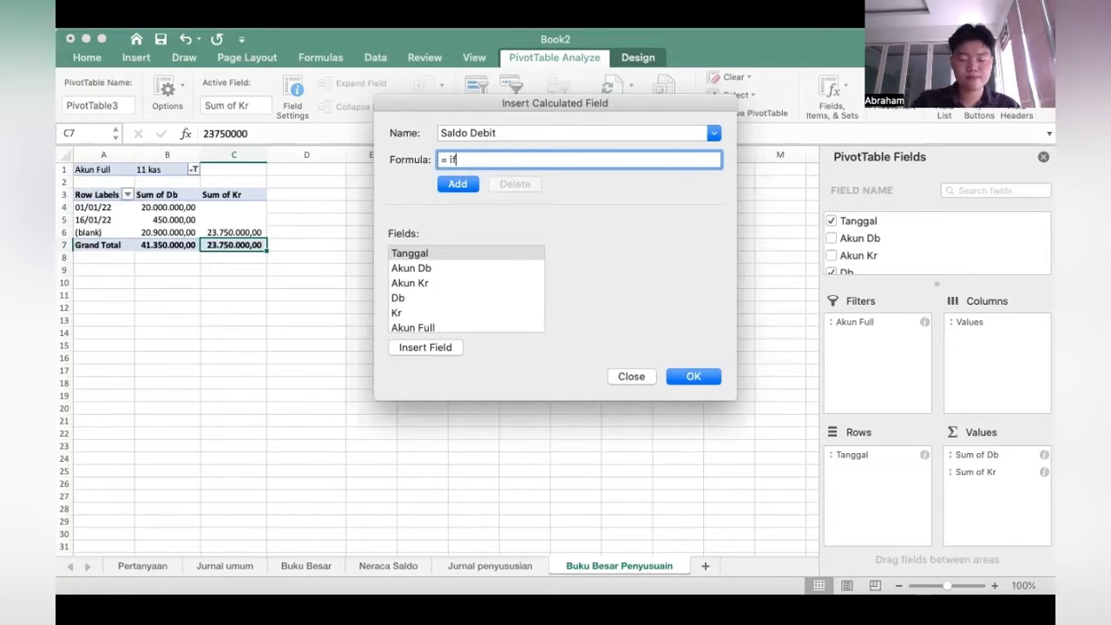
key("BackSpace")
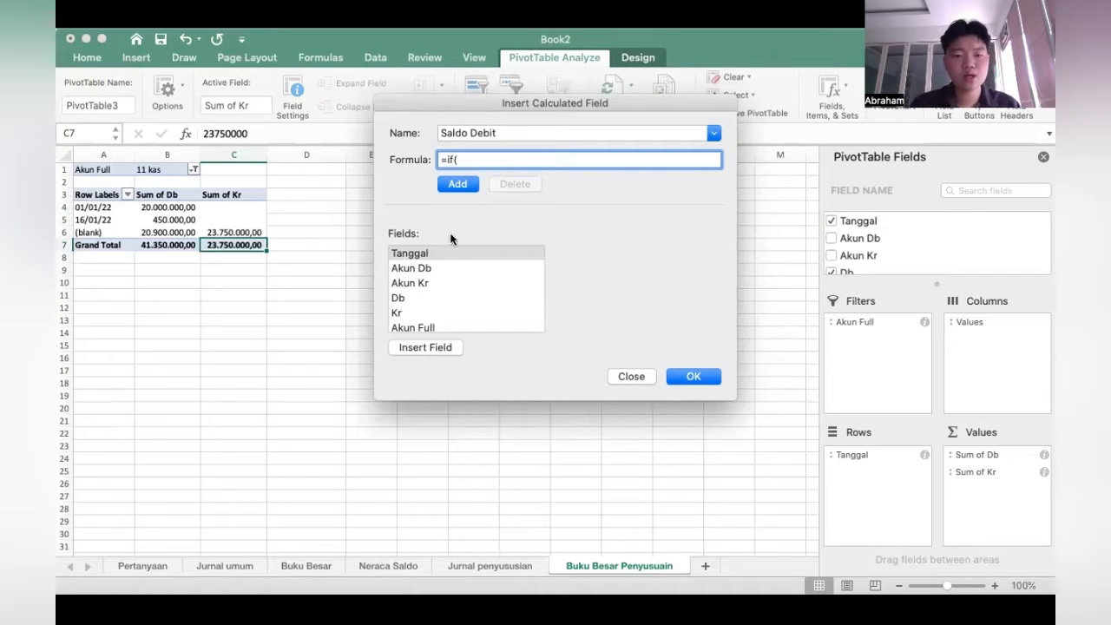
left_click(413, 295)
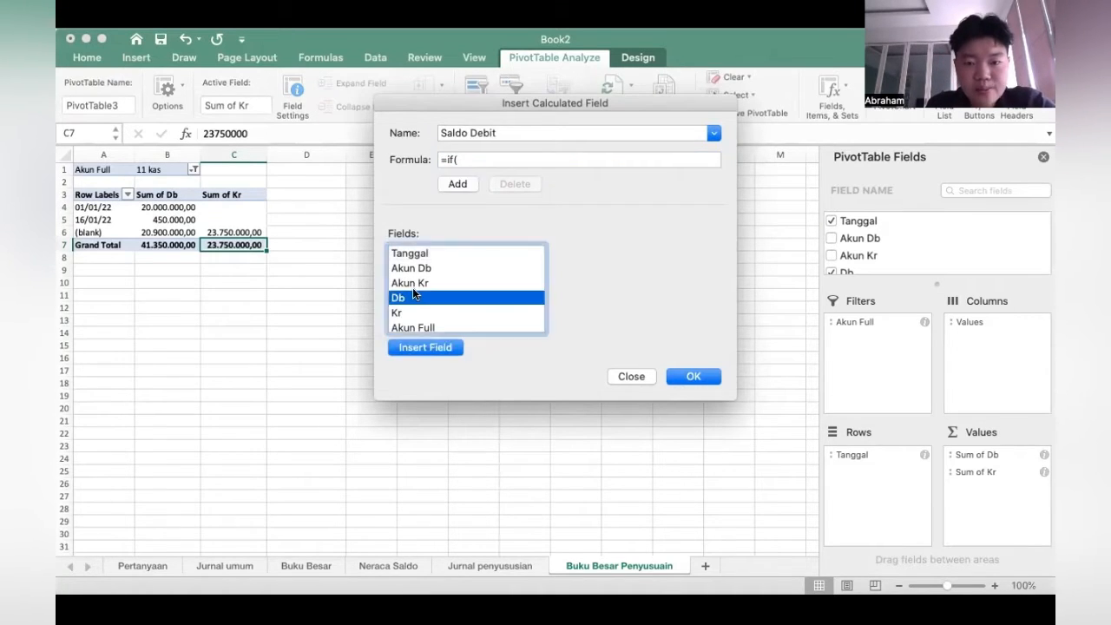
left_click(425, 347)
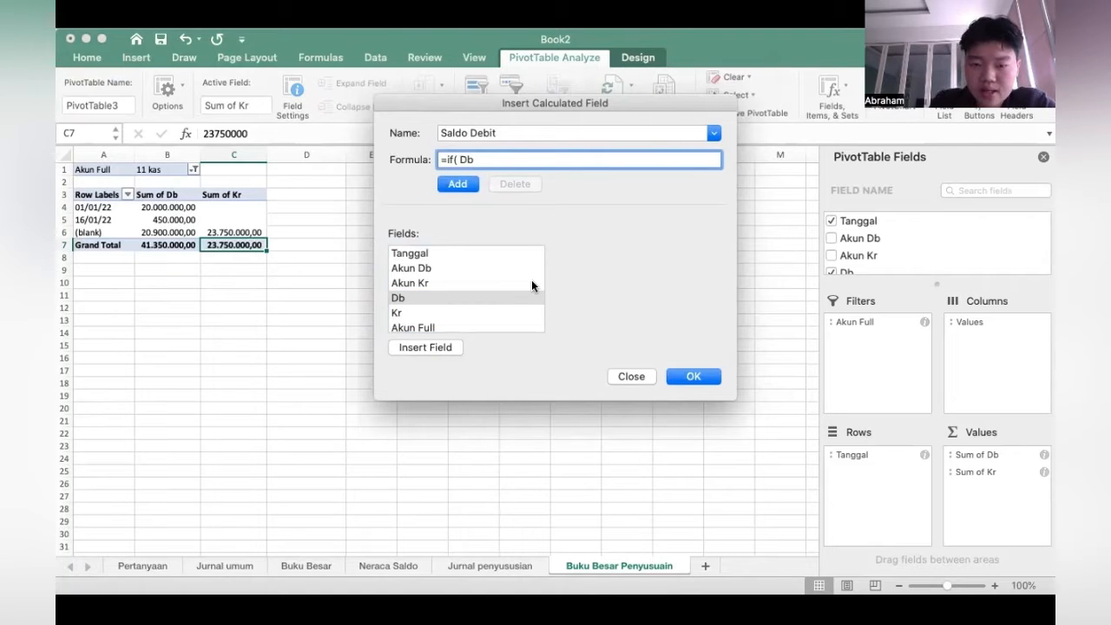
type(">")
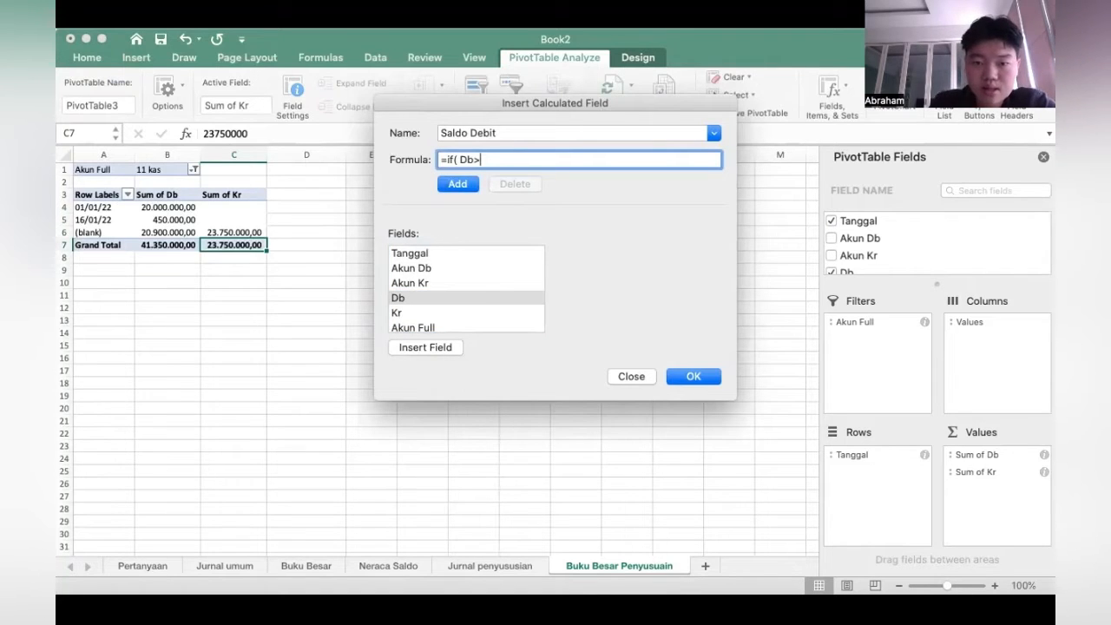
left_click(443, 312)
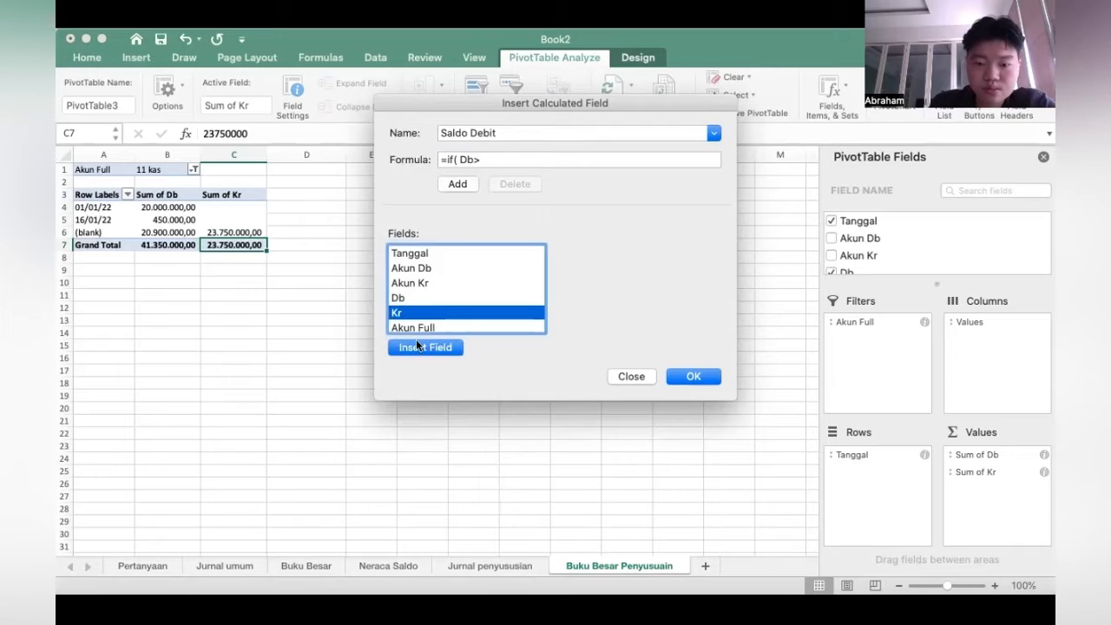
left_click(416, 346)
type(";")
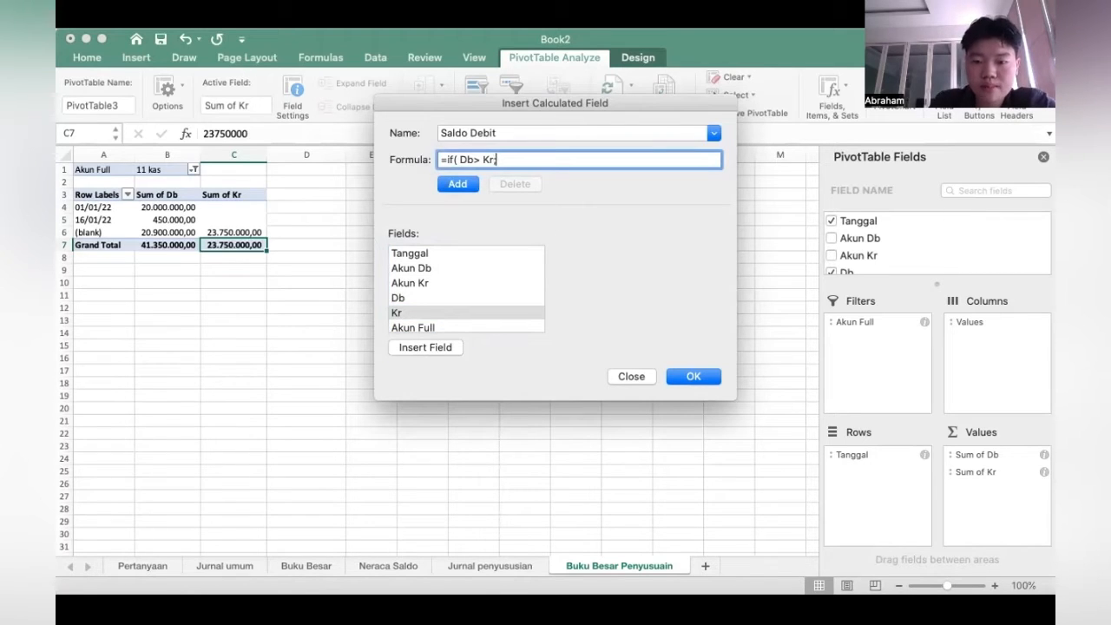
Complete the IF formula with Db- Kr as the true result and 0 otherwise, and add Saldo Debit to the PivotTable.
left_click(398, 298)
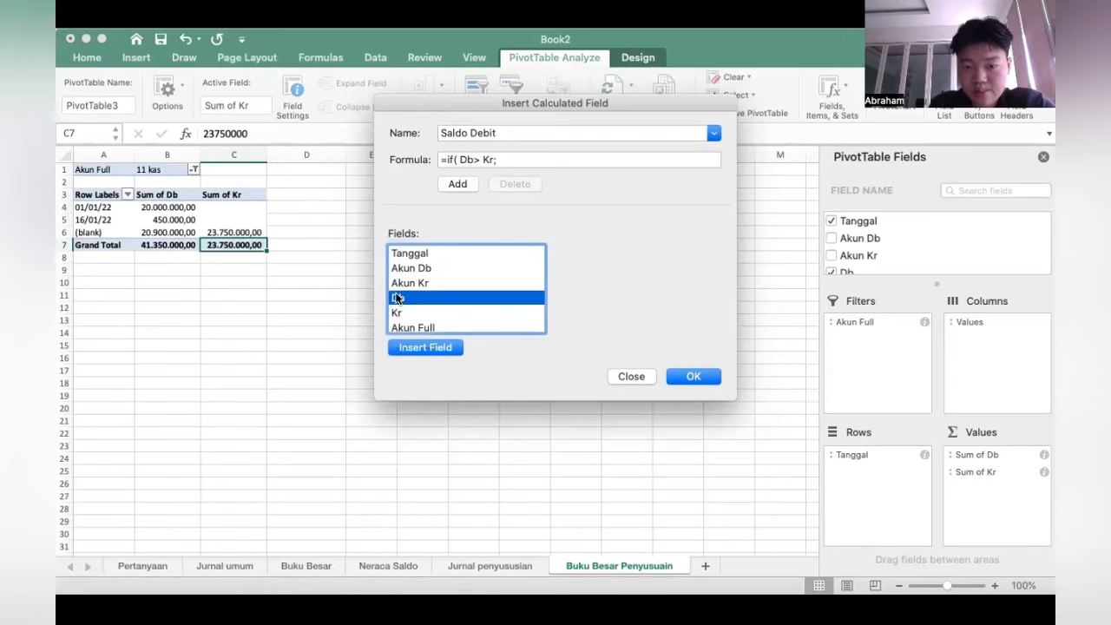
left_click(445, 347)
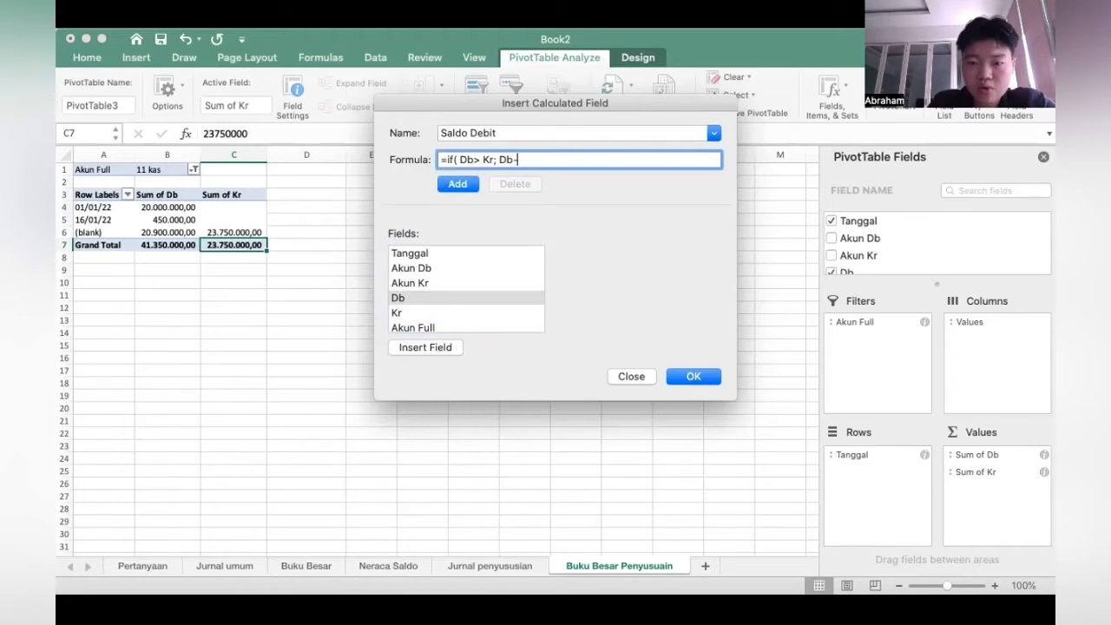
type("-")
left_click(411, 313)
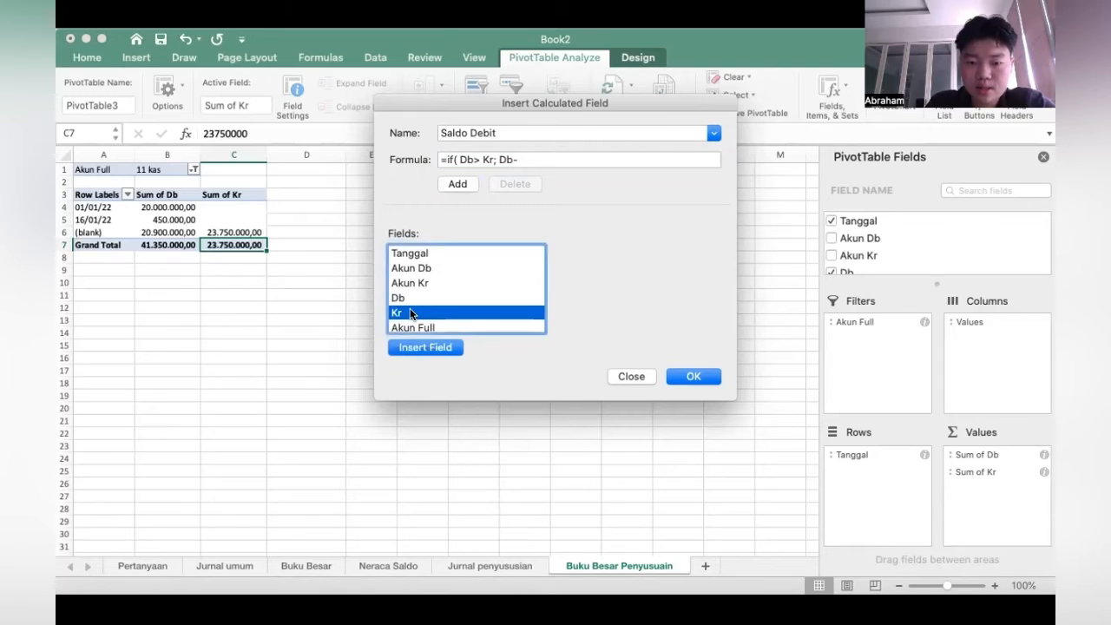
left_click(414, 340)
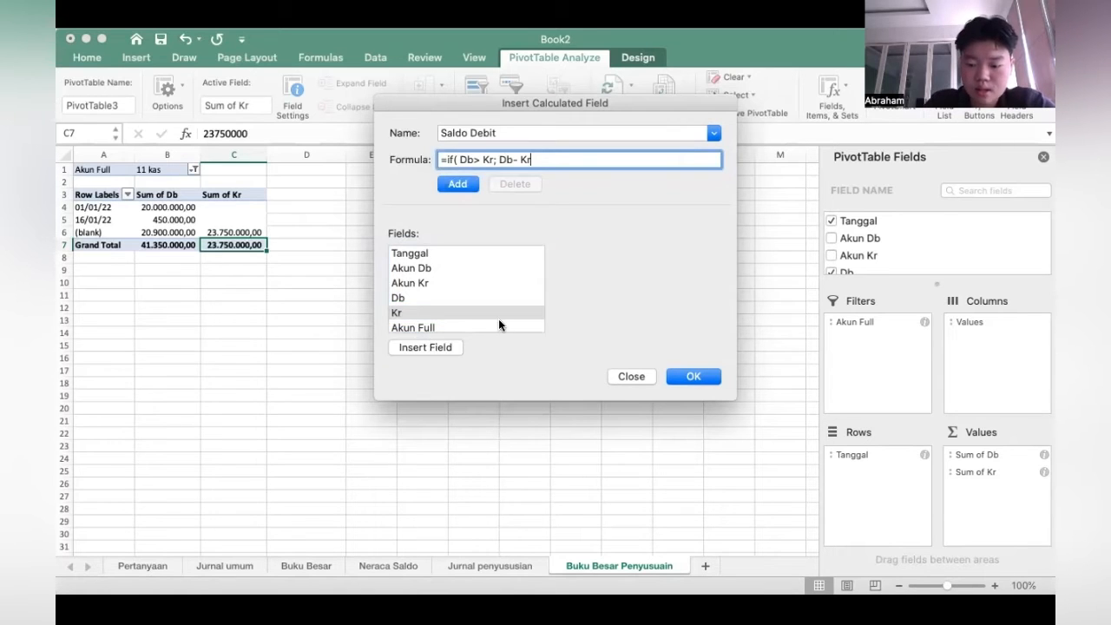
type(";0")
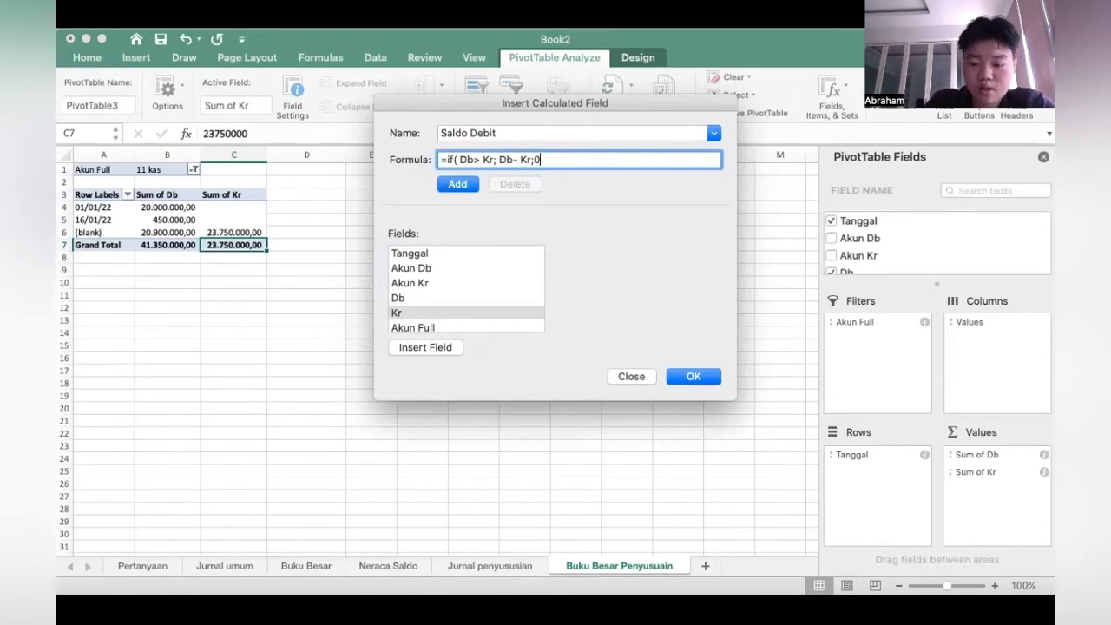
type(")")
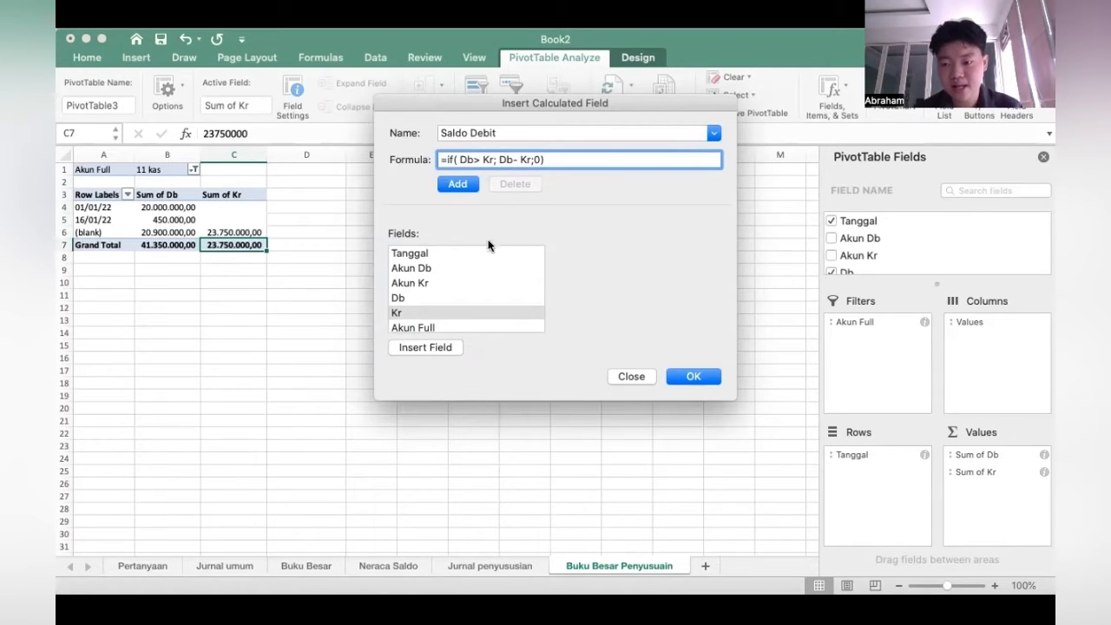
left_click(695, 376)
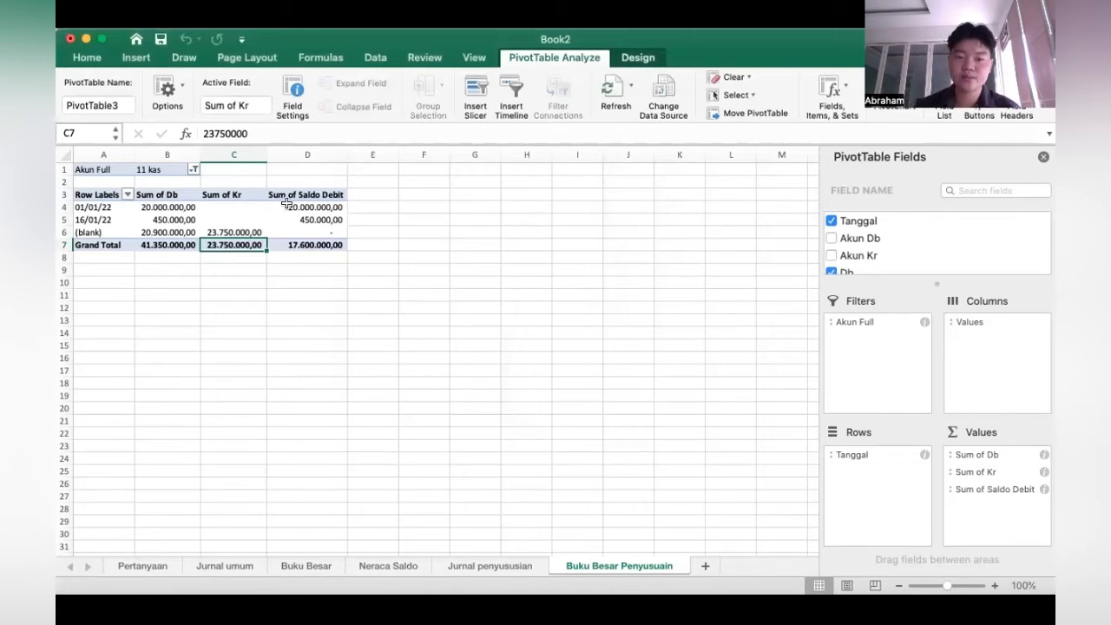
Start another calculated field in the PivotTable and name it Total Kredit.
left_click(363, 183)
left_click(367, 192)
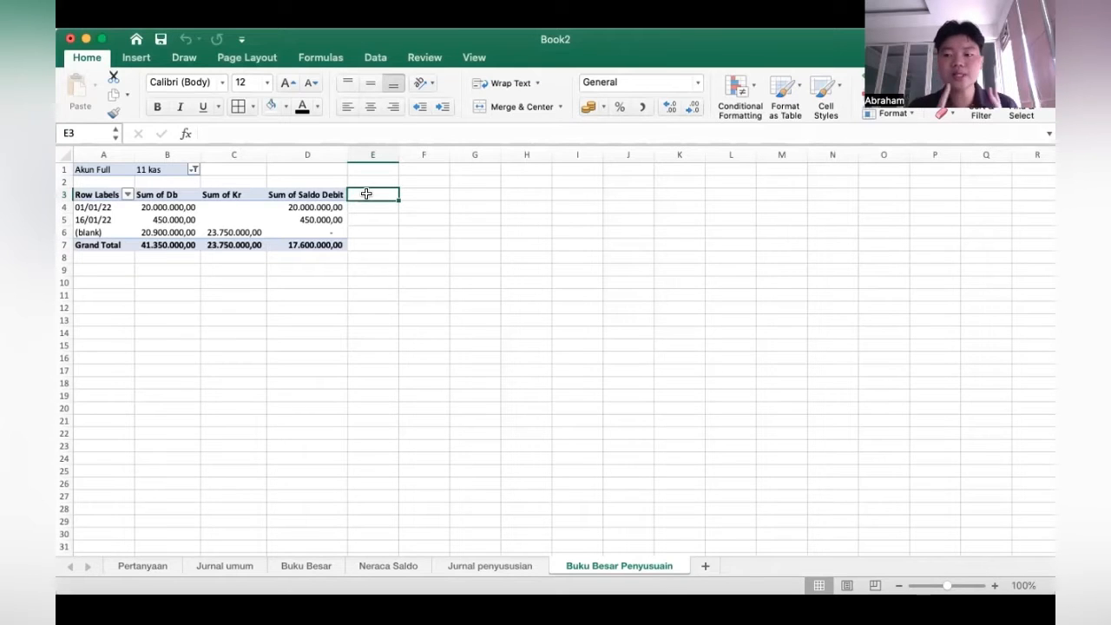
left_click(282, 195)
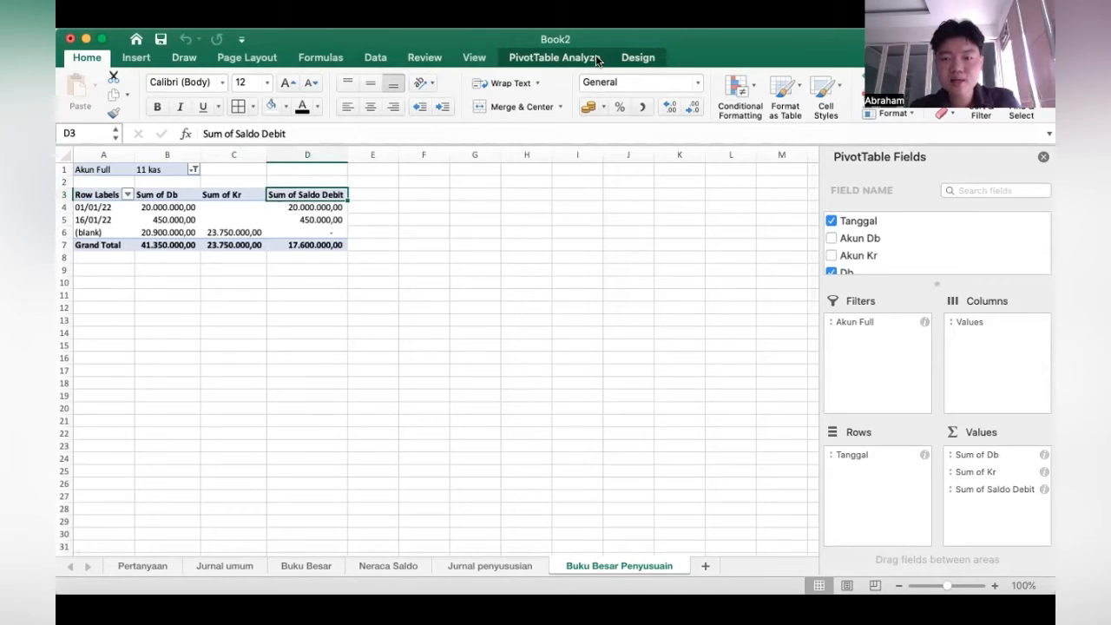
left_click(542, 57)
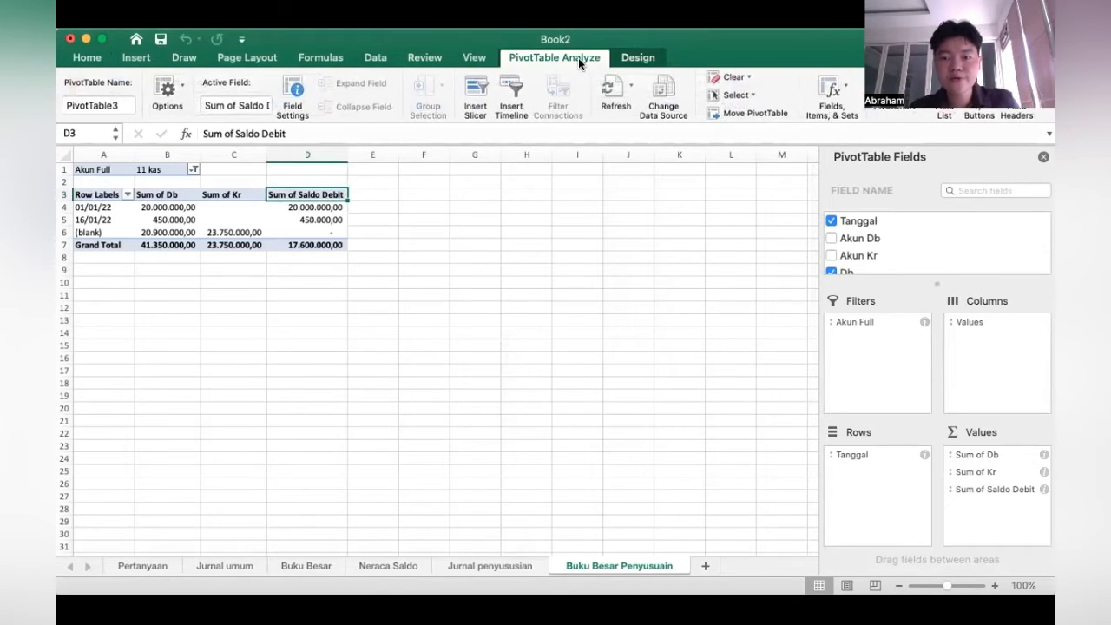
left_click(838, 87)
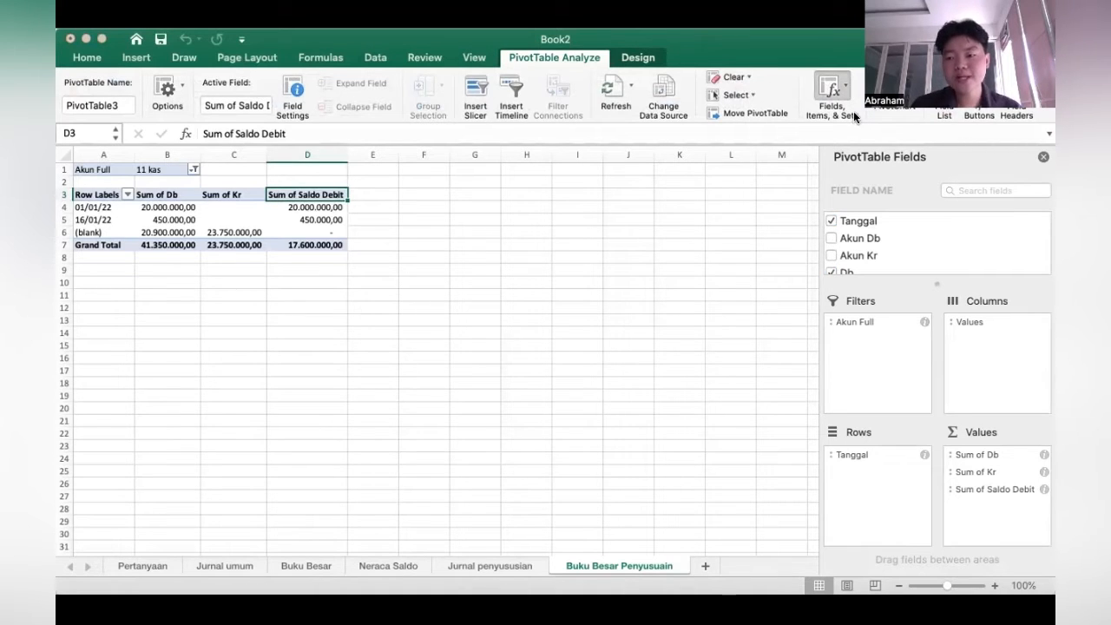
left_click(853, 112)
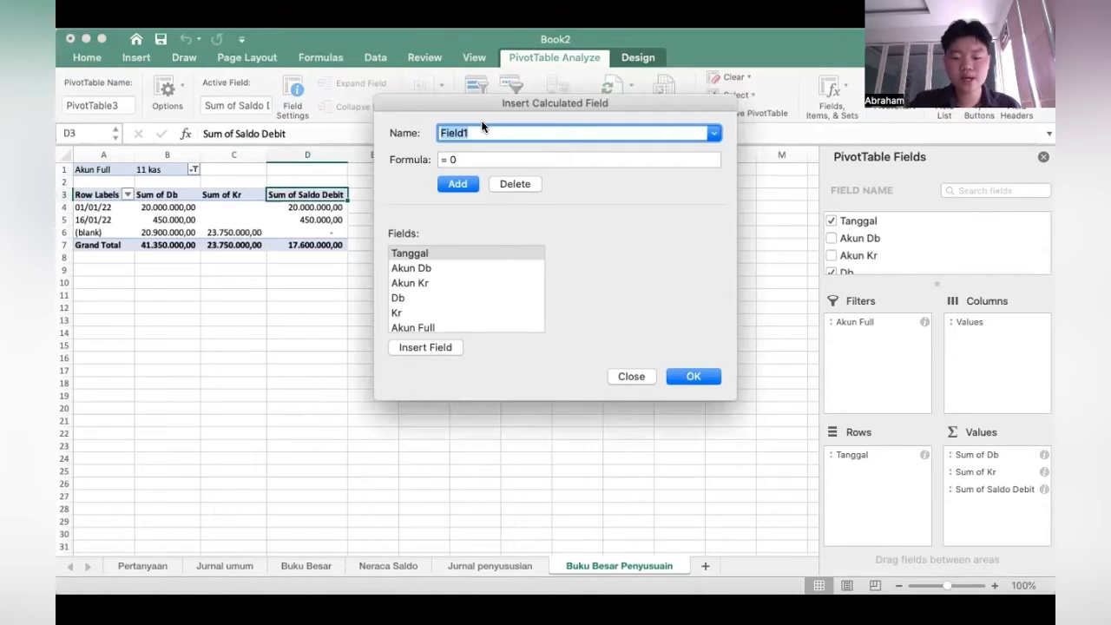
type("t")
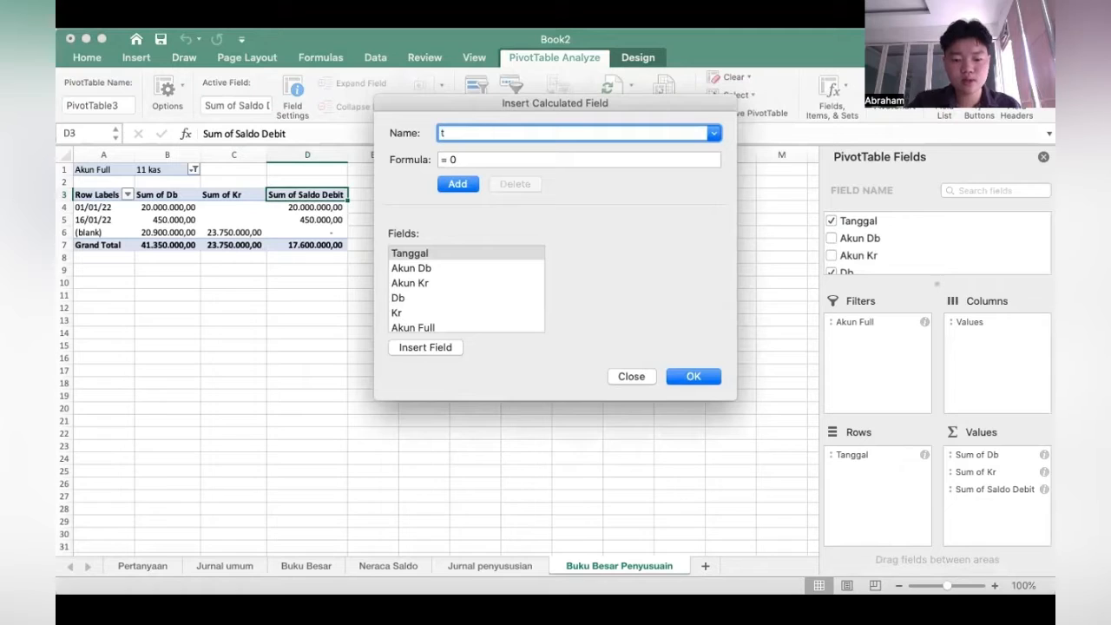
key("BackSpace")
type("Tota")
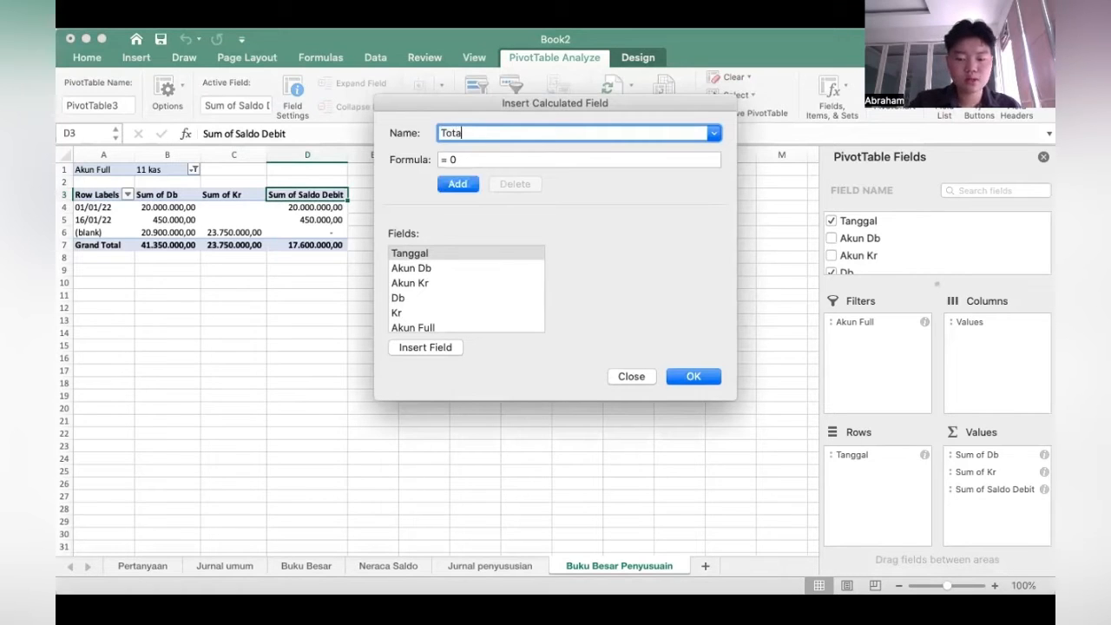
type("l Kred")
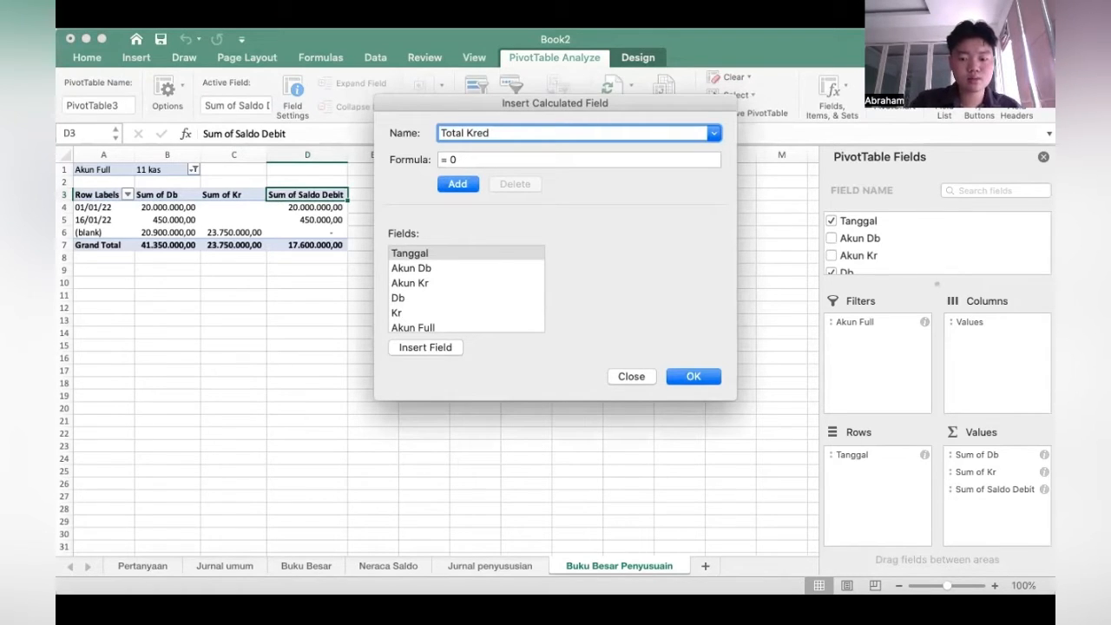
type("it")
Begin the Total Kredit formula with an IF condition testing whether Kr exceeds Db: =if( Kr> Db;.
left_click(474, 160)
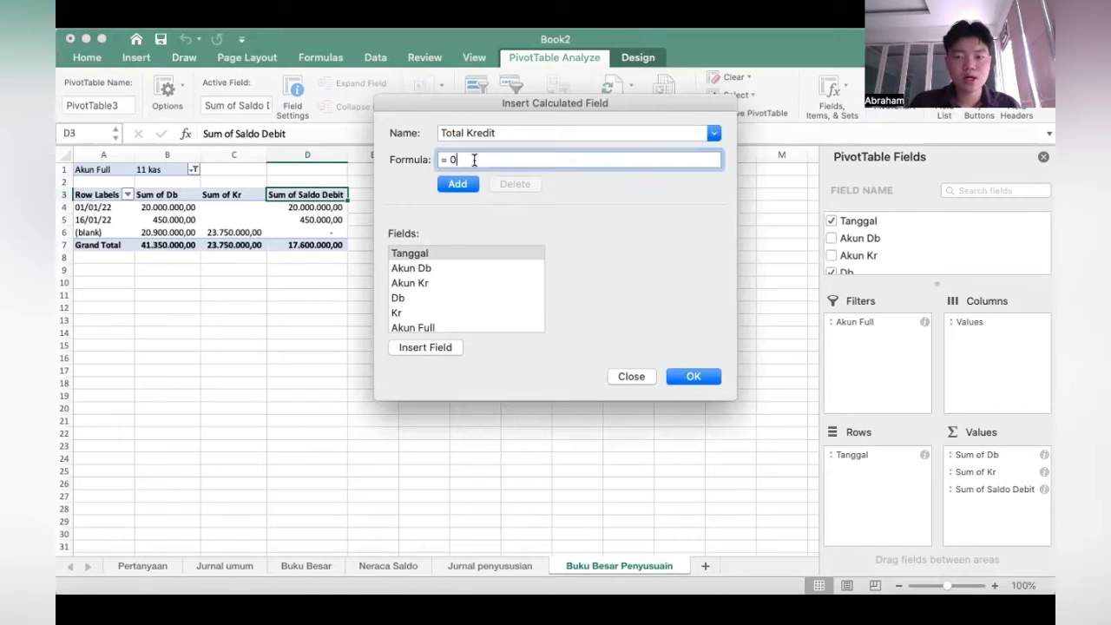
key("BackSpace")
key("BackSpace")
type("if")
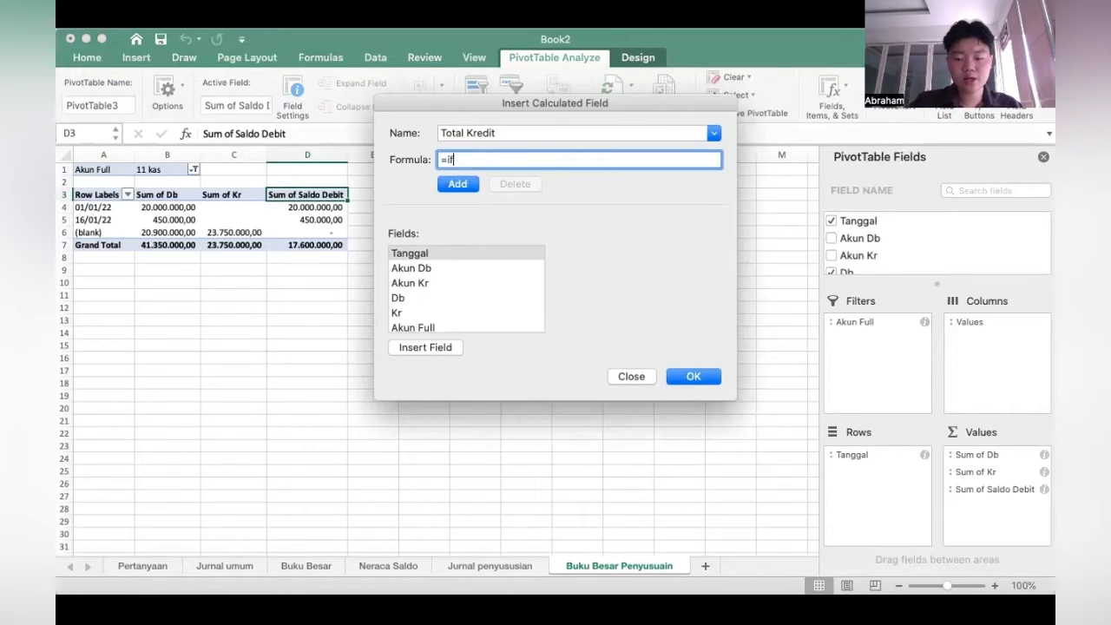
type("(")
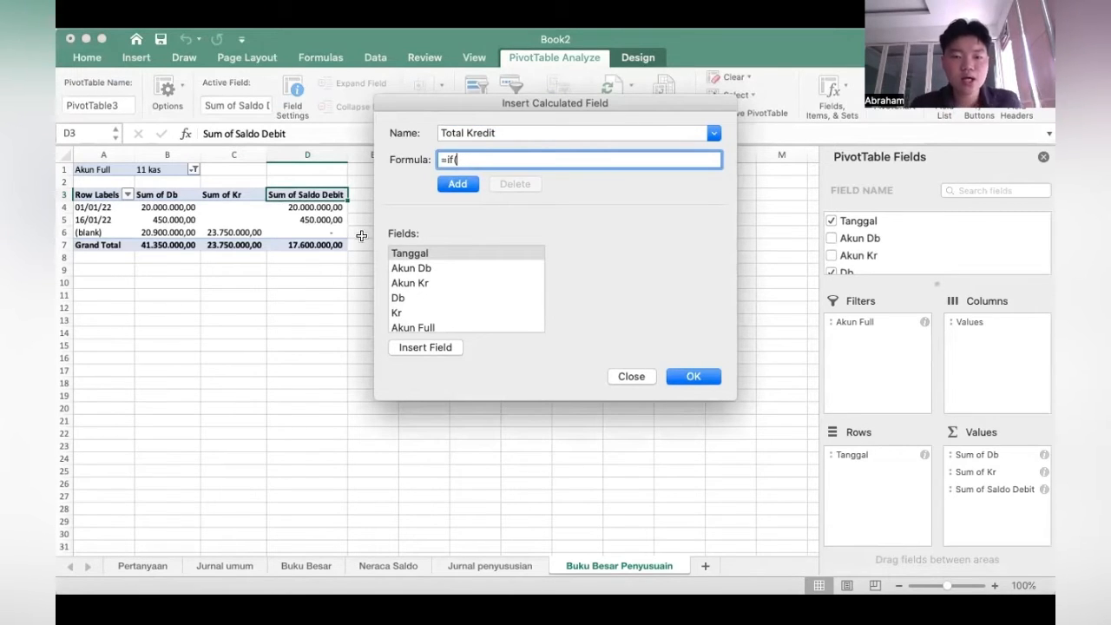
left_click(422, 312)
left_click(419, 347)
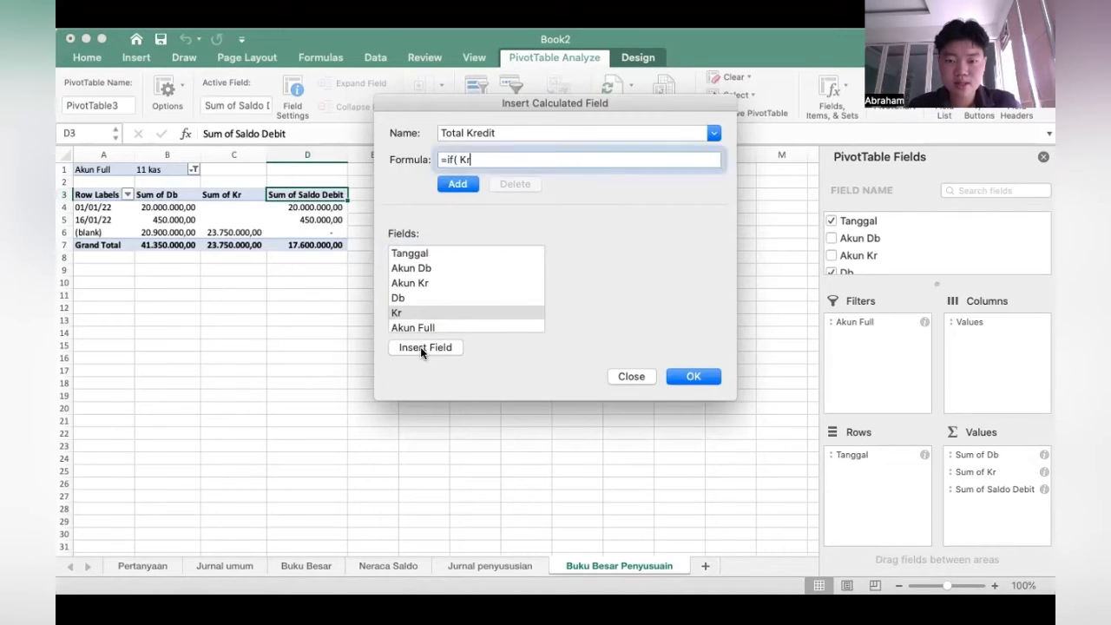
type(">")
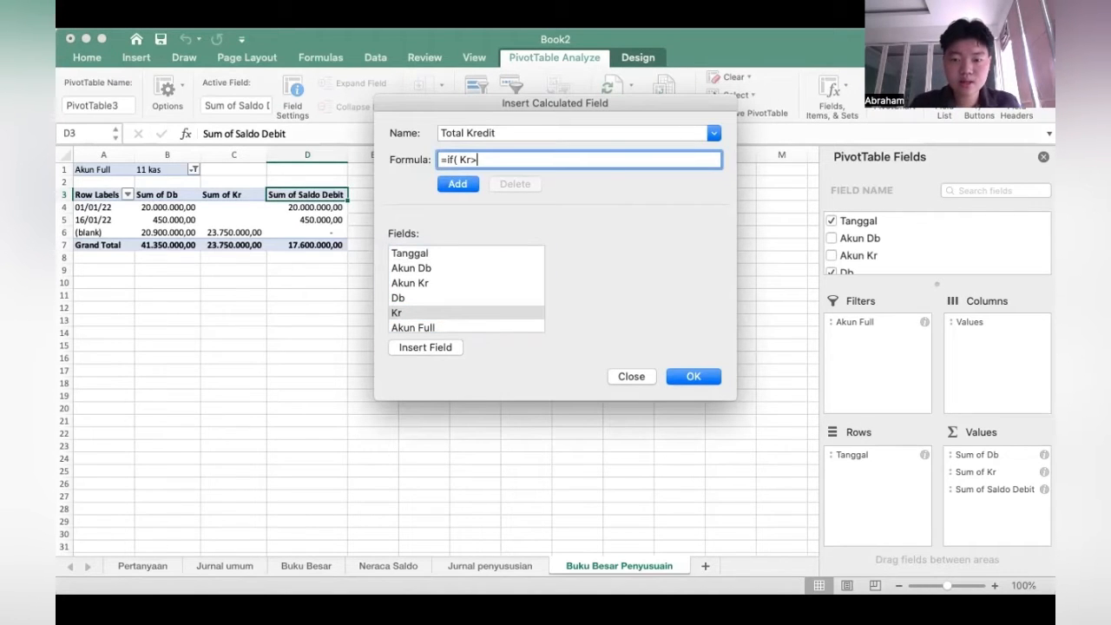
left_click(396, 297)
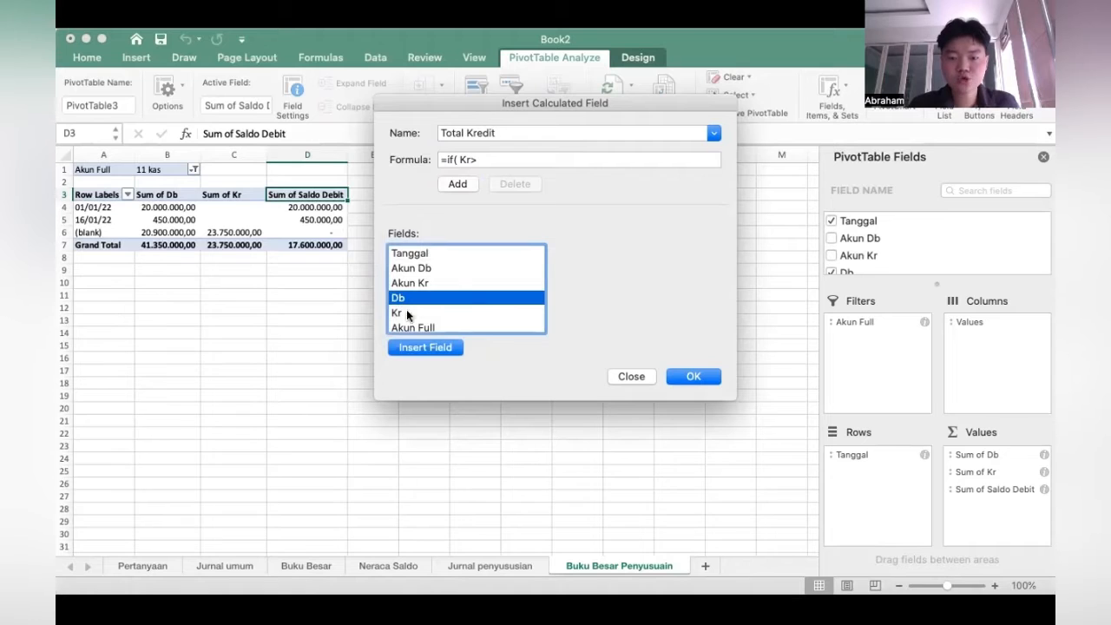
left_click(417, 346)
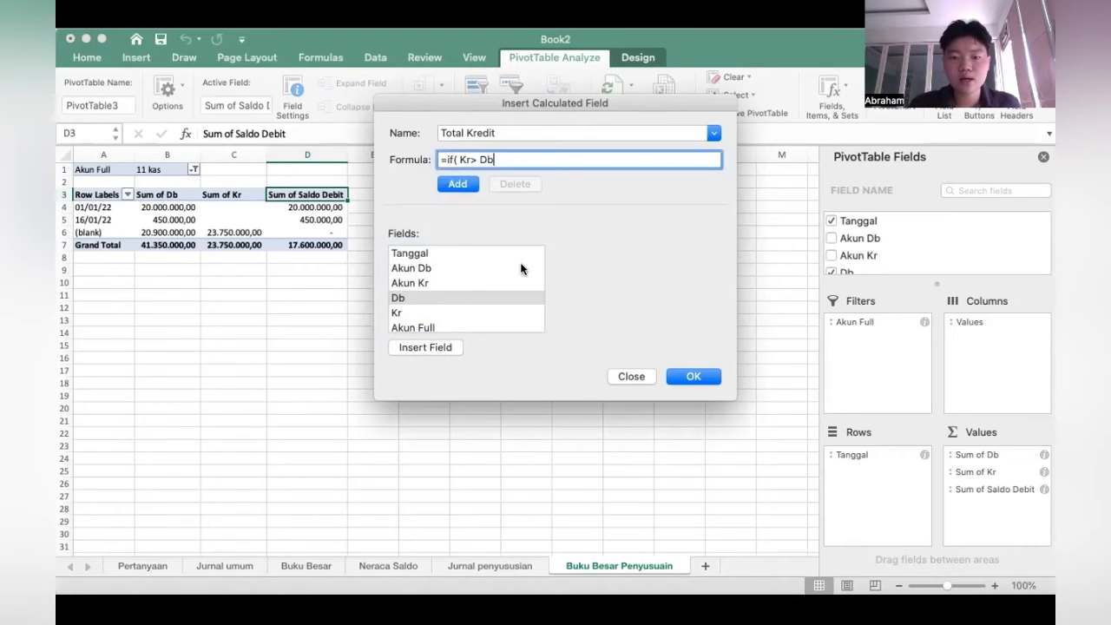
type(";")
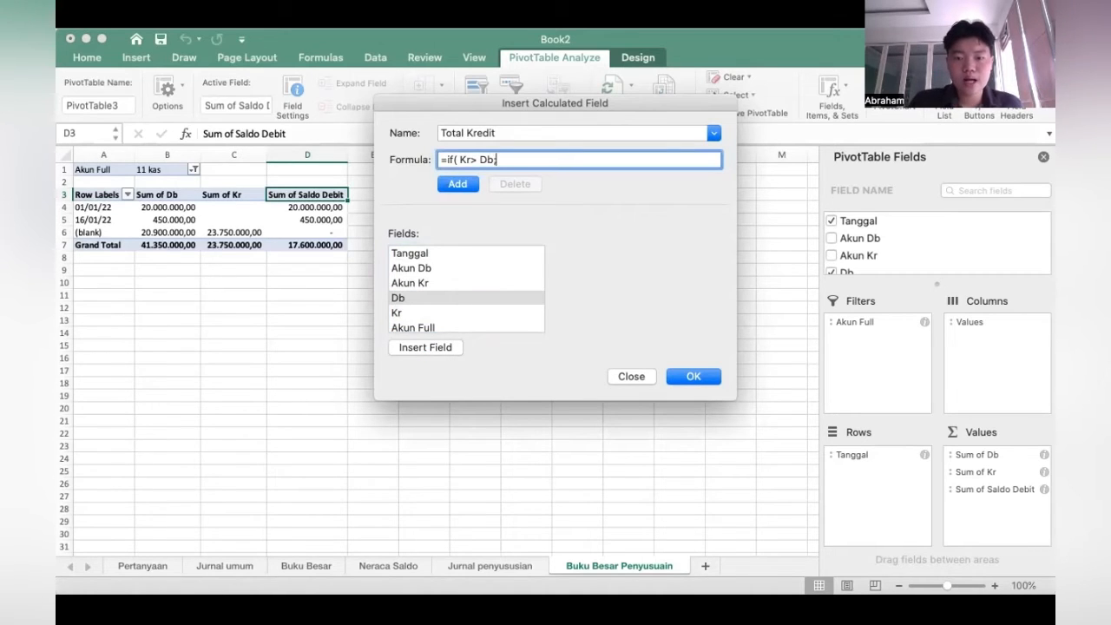
Complete the Total Kredit formula with Kr- Db as the true result and 0 otherwise, and add the field to the PivotTable.
left_click(415, 312)
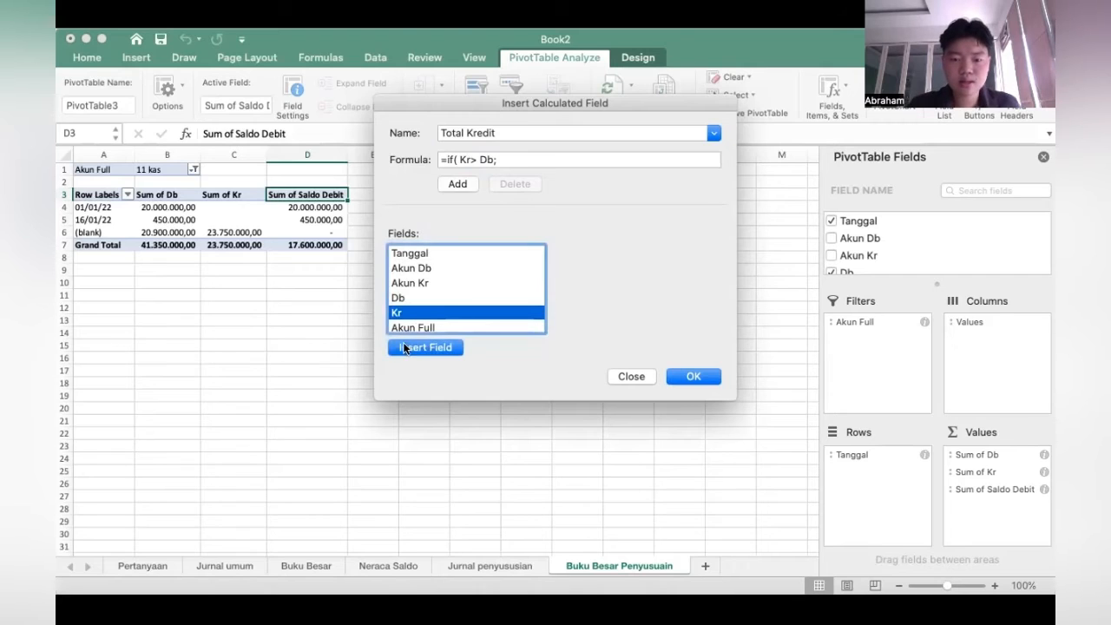
left_click(405, 346)
type("-")
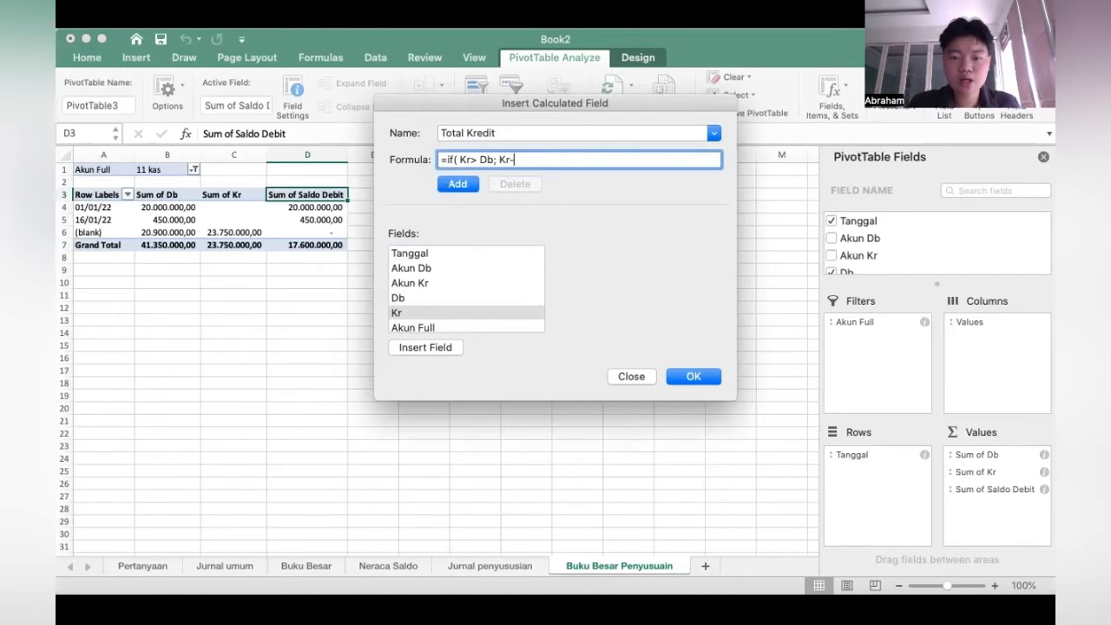
left_click(427, 297)
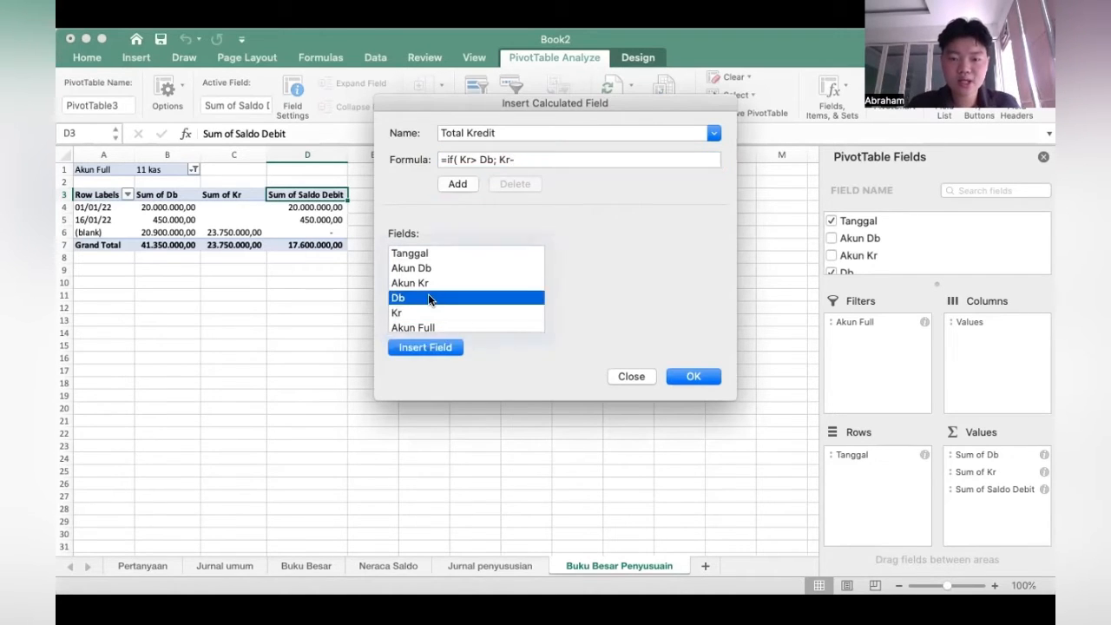
left_click(439, 346)
type(";")
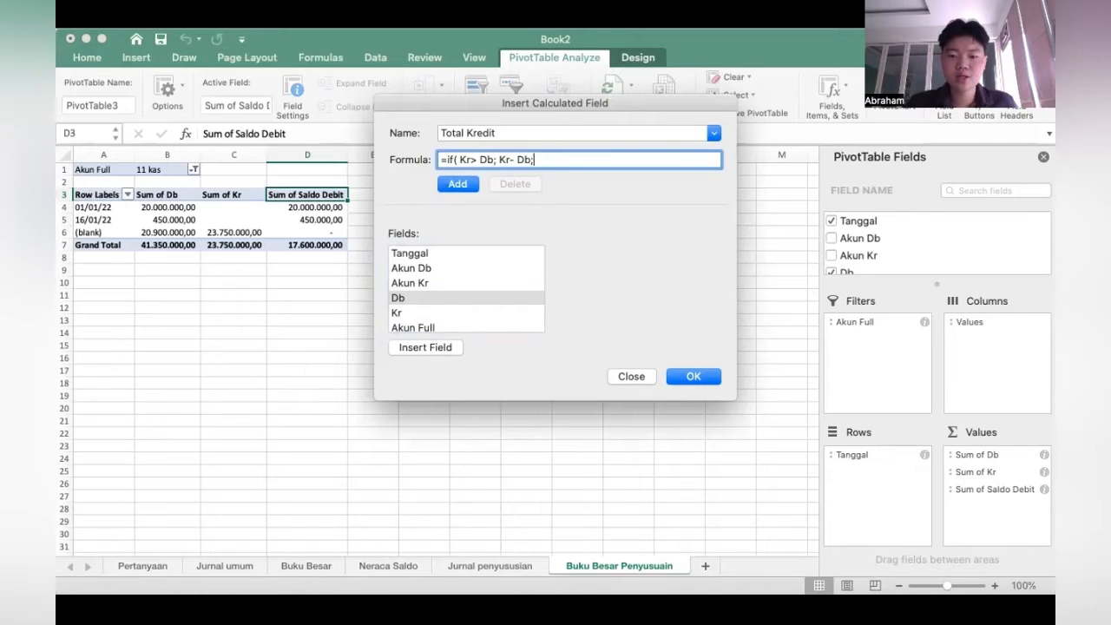
type("0)")
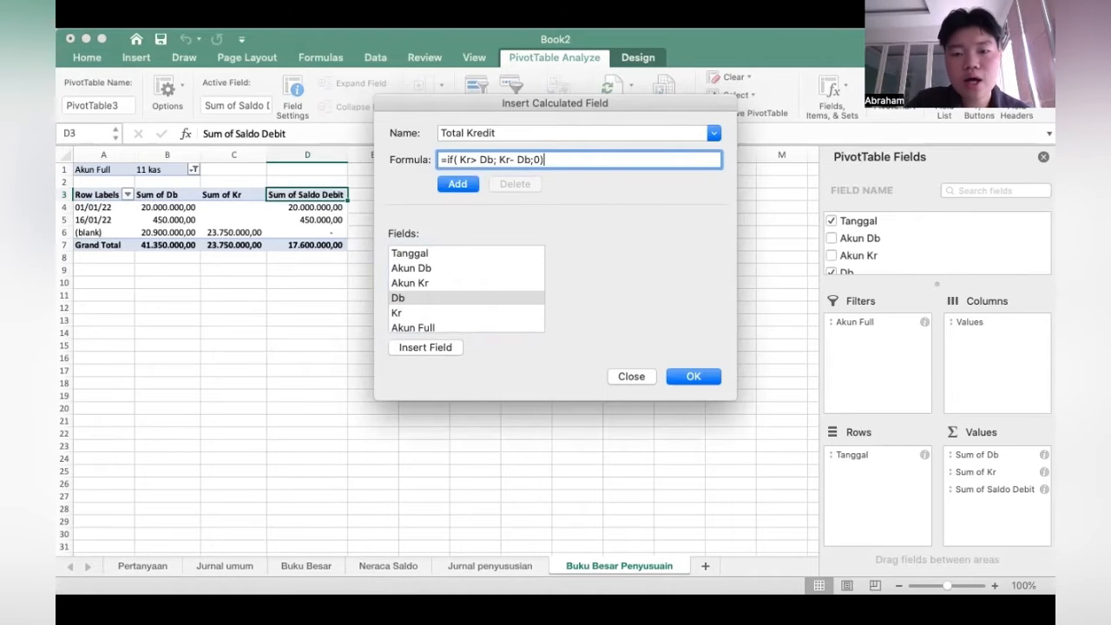
left_click(697, 376)
left_click(437, 306)
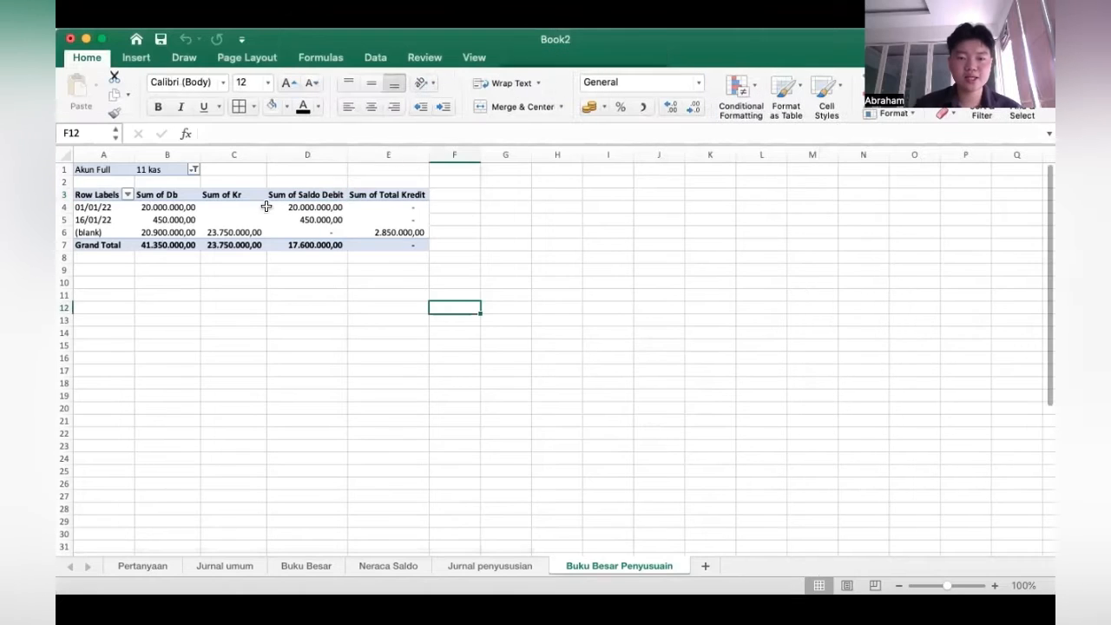
Set the PivotTable's Akun Full filter to include all accounts.
left_click(194, 170)
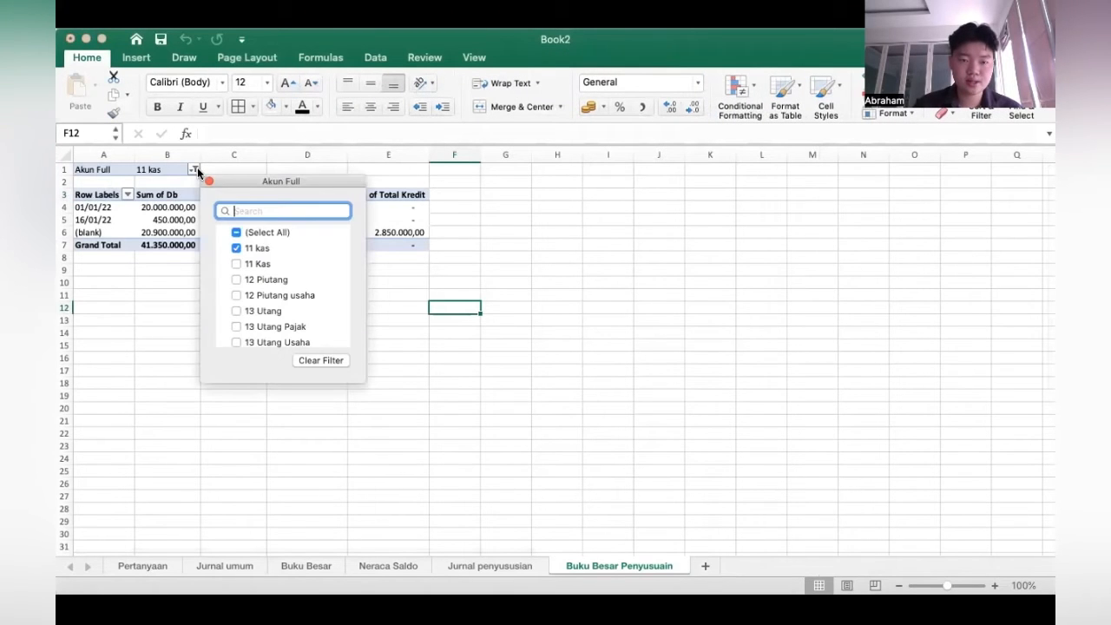
left_click(240, 233)
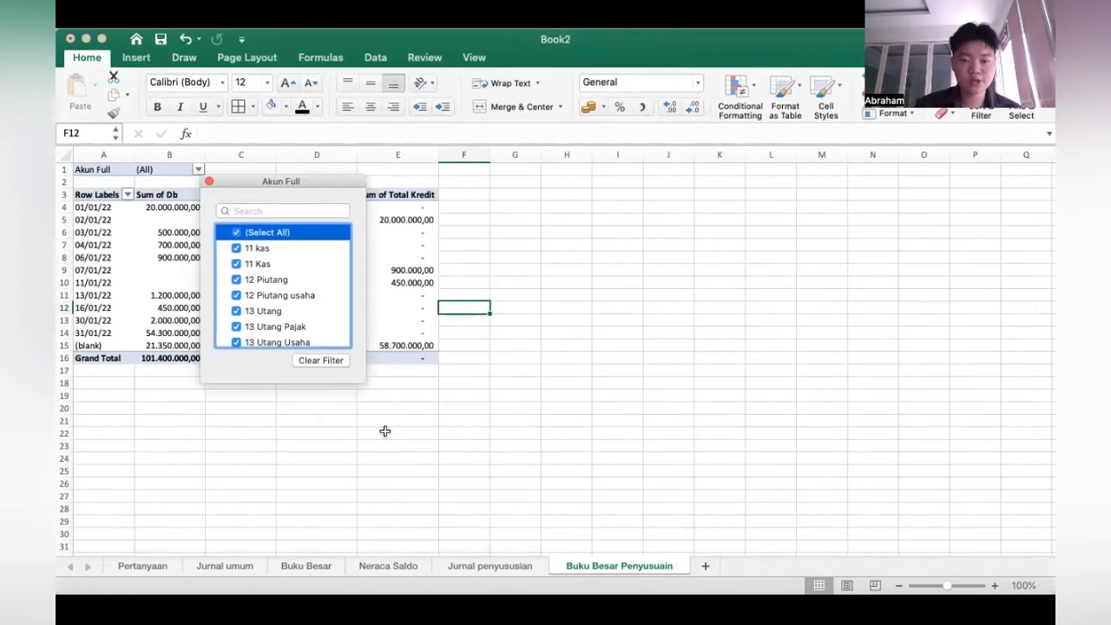
left_click(374, 404)
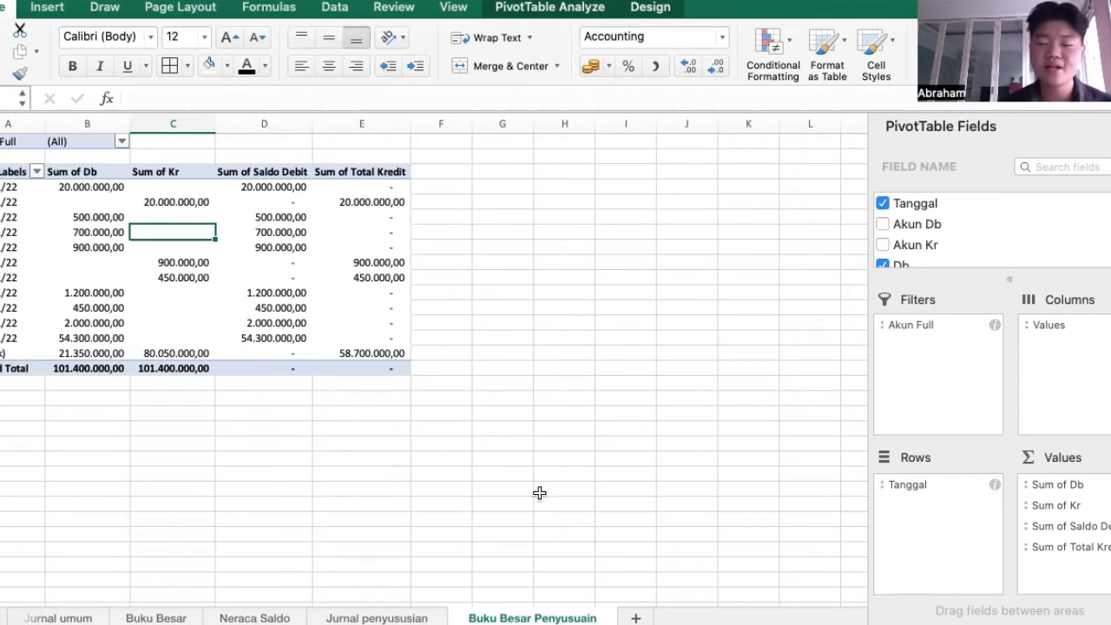
Create a copy of the Buku Besar Penyusuain sheet at the end of the Book2 workbook.
right_click(568, 616)
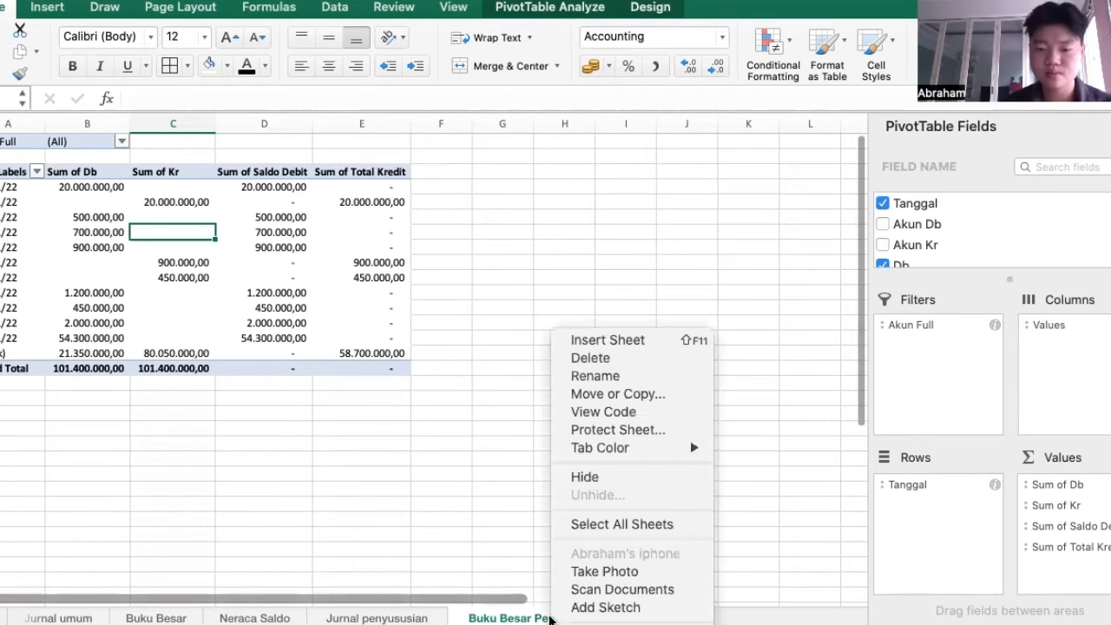
left_click(613, 395)
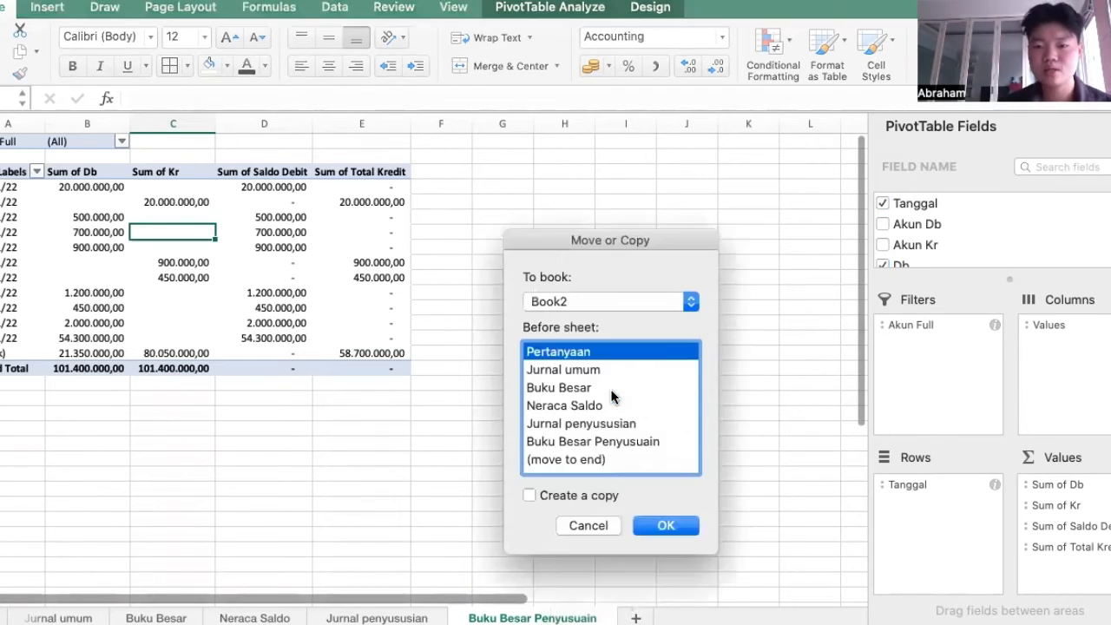
left_click(540, 459)
left_click(528, 495)
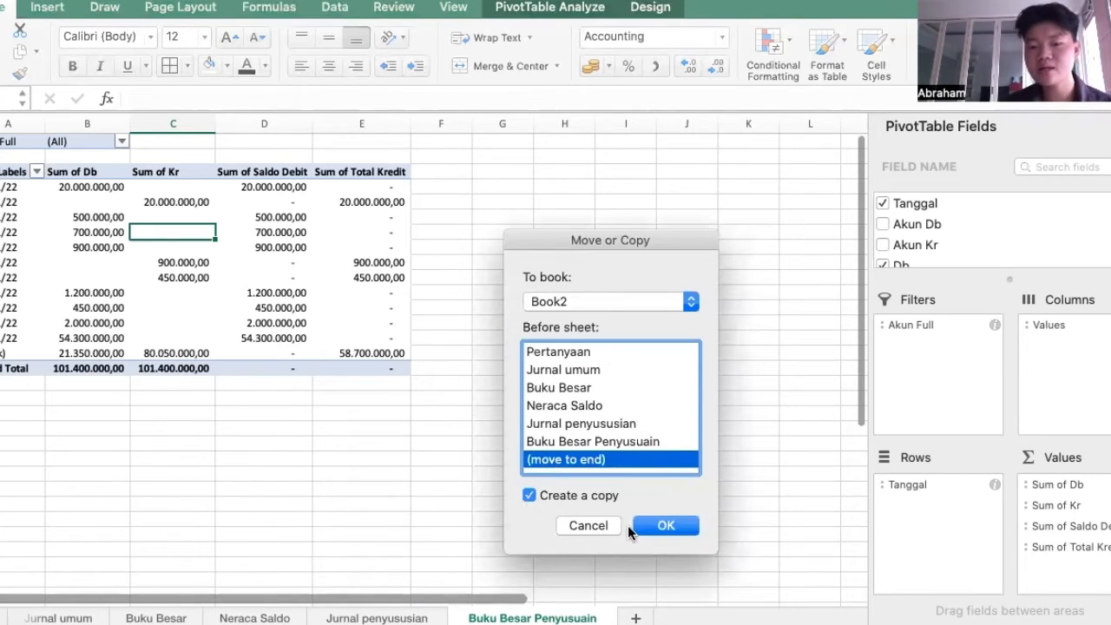
left_click(664, 525)
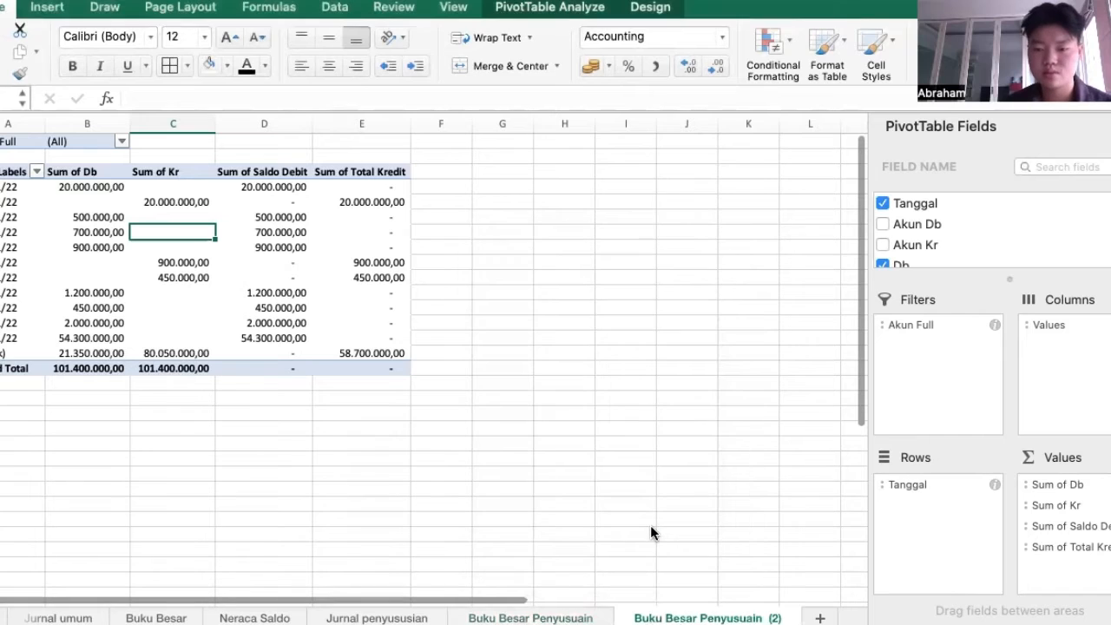
Rename the copied sheet as Neraca Saldo Penyusuain.
double_click(681, 619)
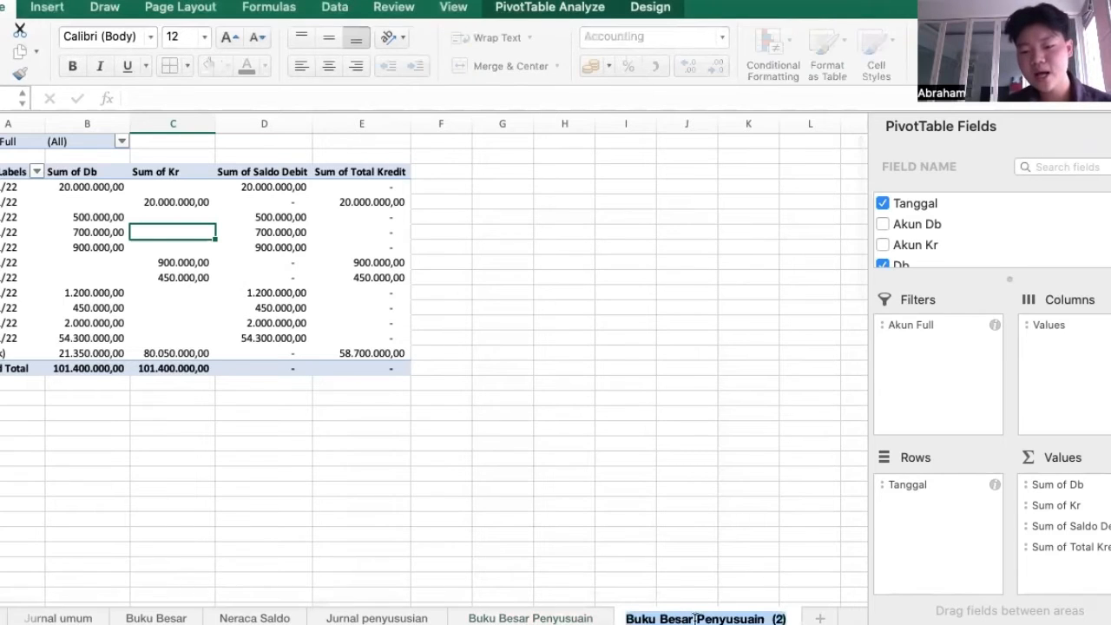
left_click_drag(692, 618, 610, 619)
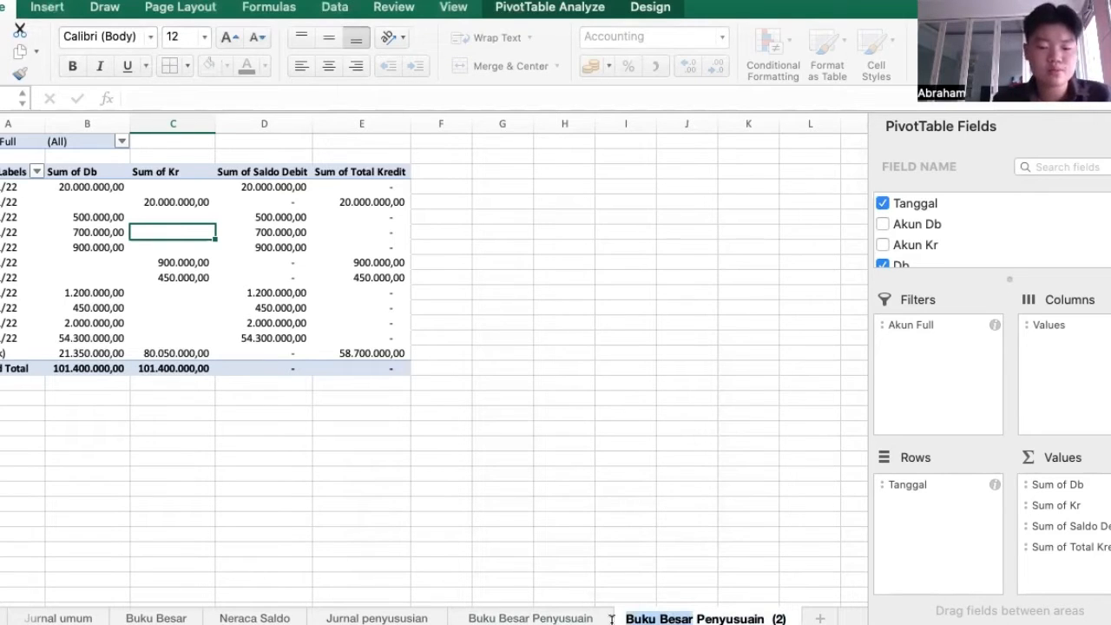
type("Ner")
key("BackSpace")
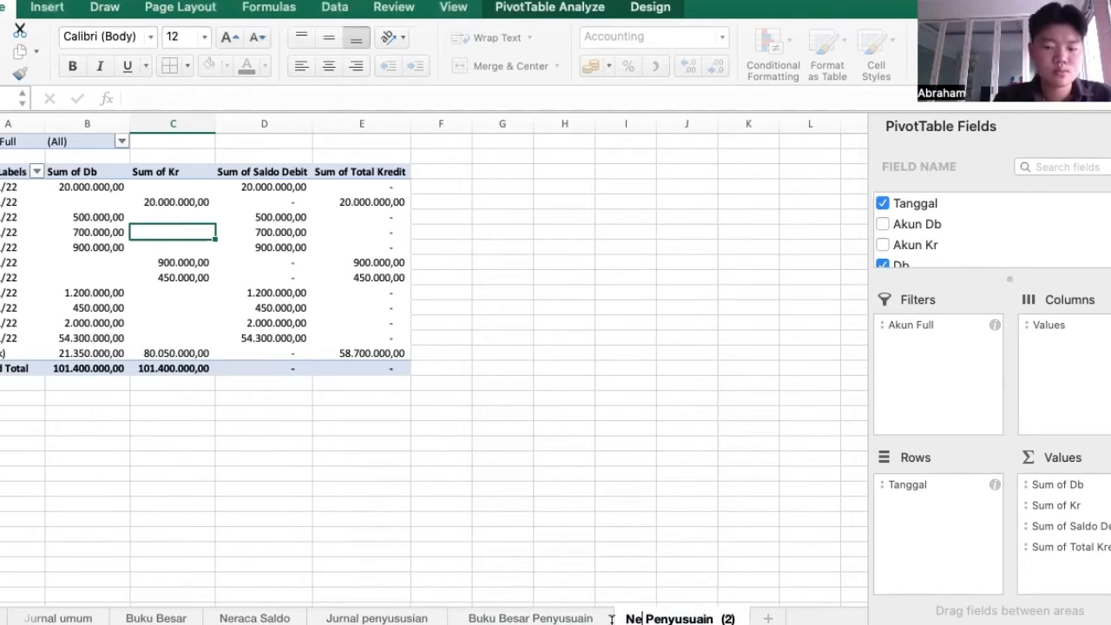
type("raca Sal")
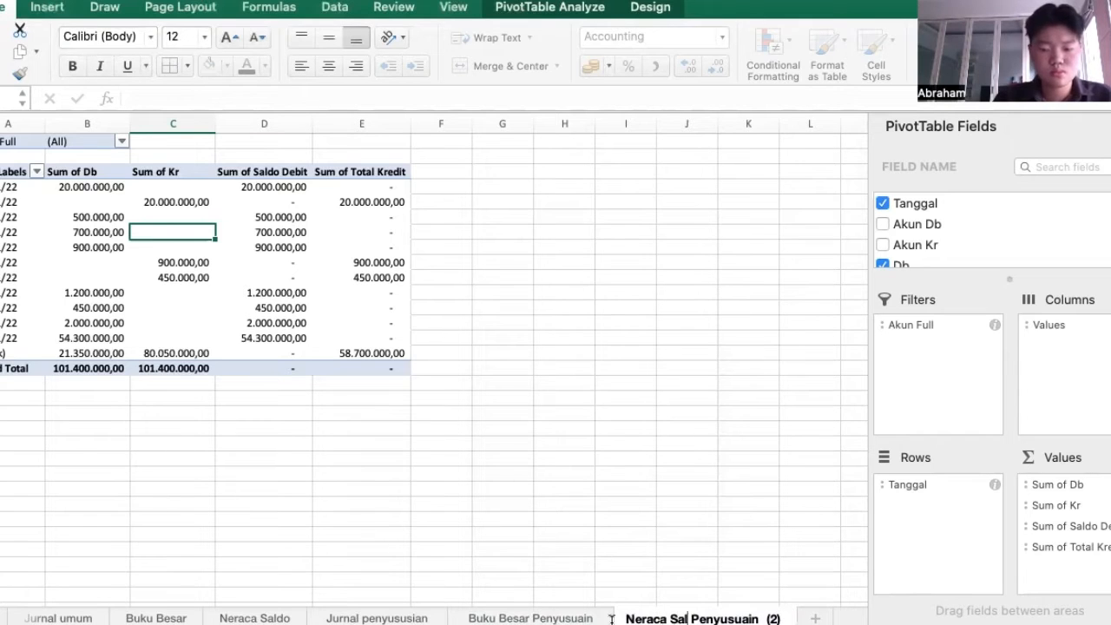
type("do")
left_click_drag(680, 618, 706, 617)
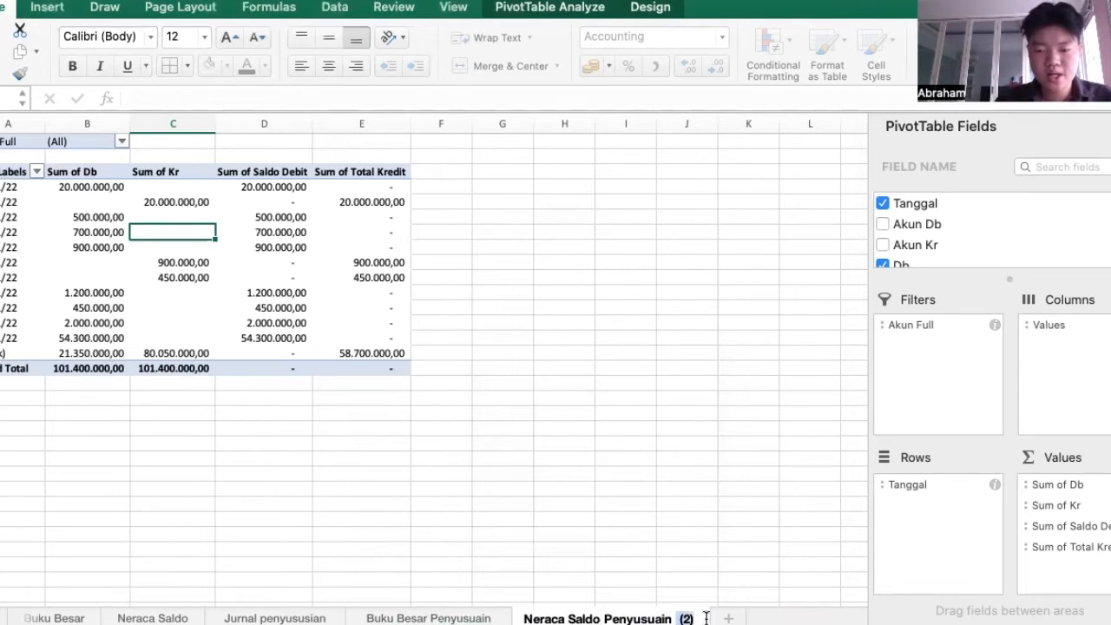
key("BackSpace")
left_click(629, 533)
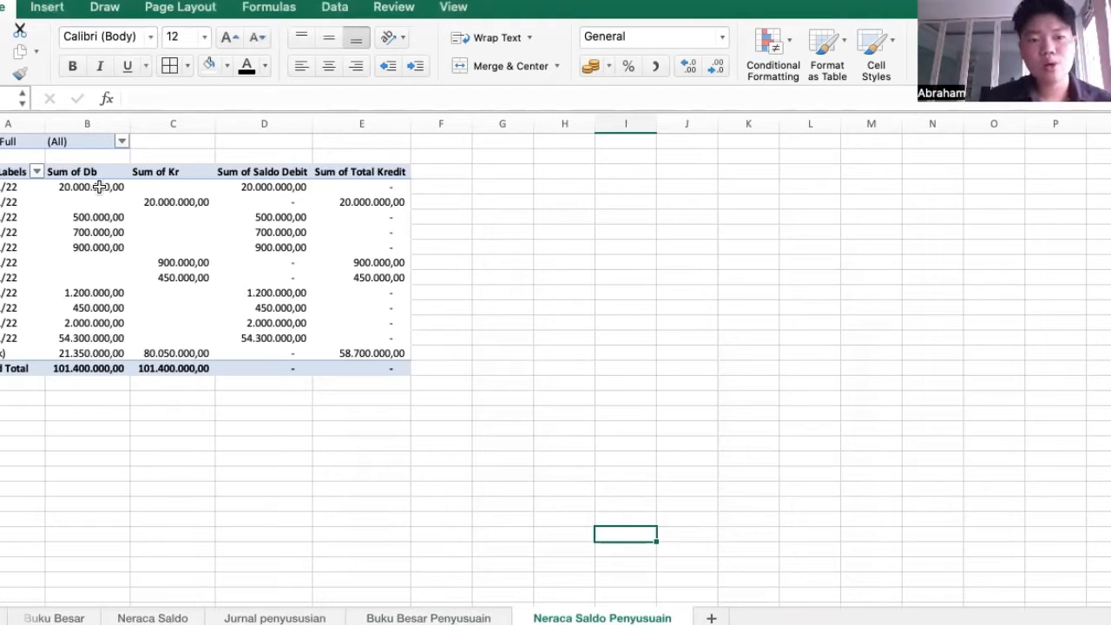
Move Akun Full from the PivotTable's filters to its rows above Tanggal, and collapse the entire field to one row per account.
left_click(86, 243)
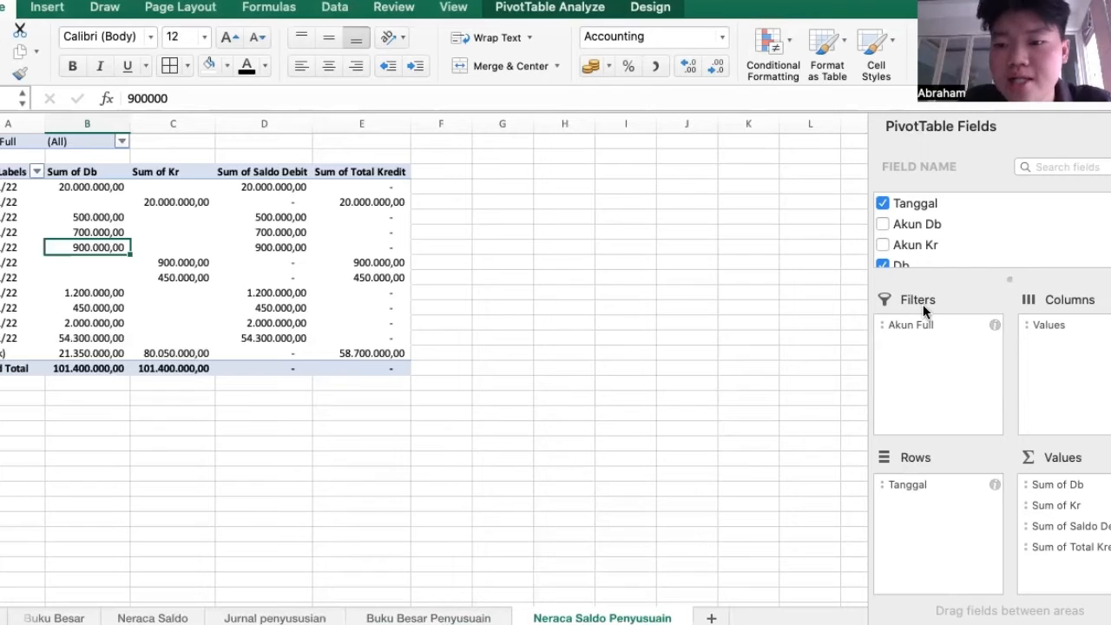
left_click_drag(924, 327, 922, 477)
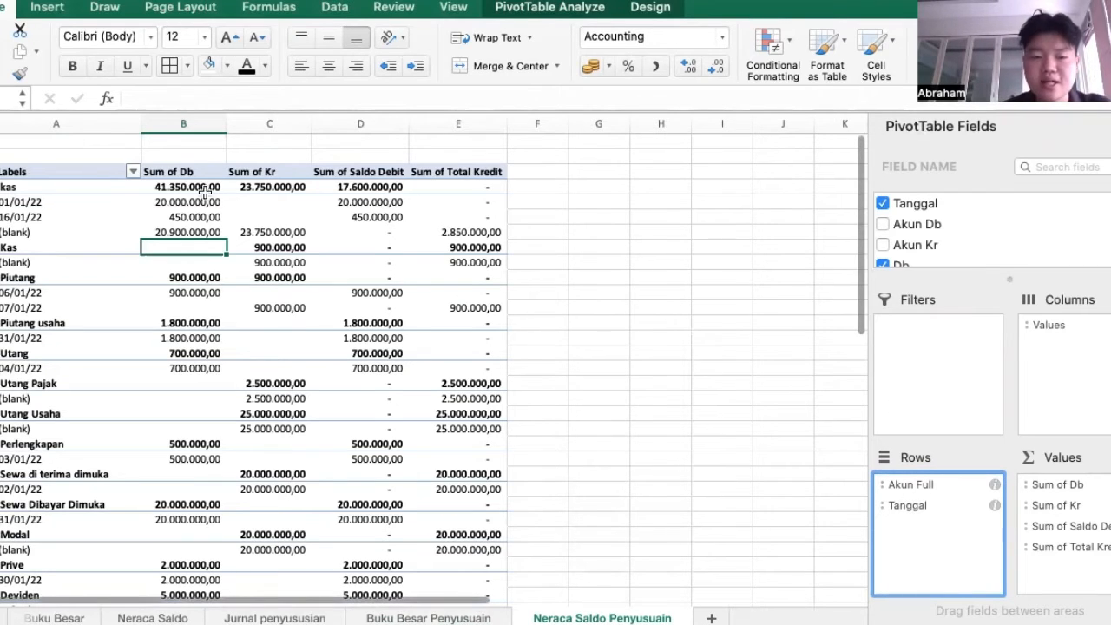
right_click(84, 232)
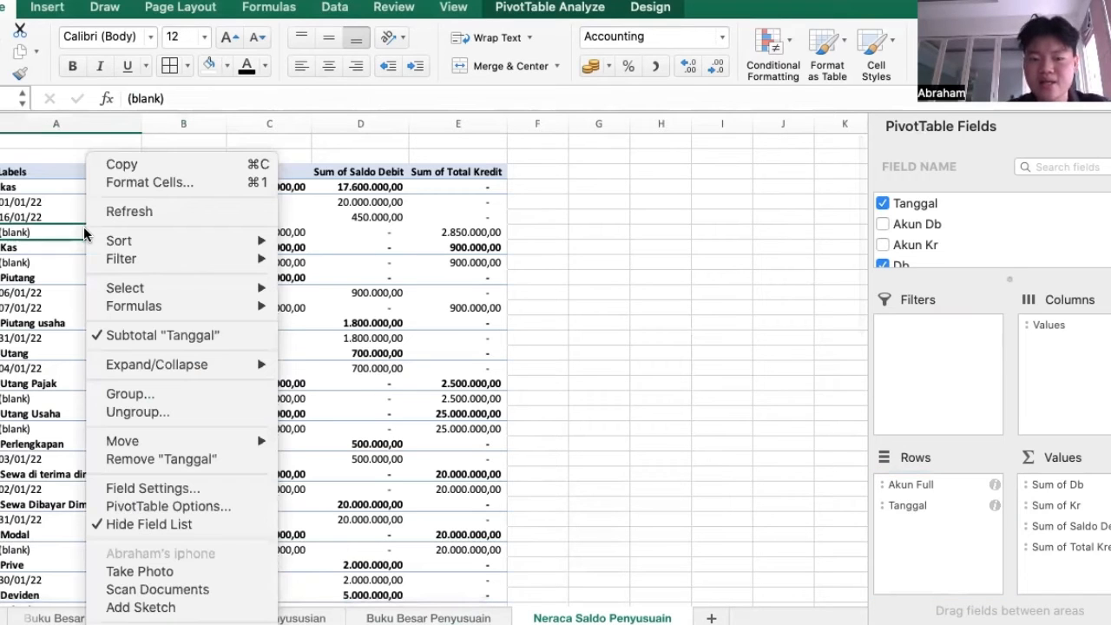
mouse_move(129, 368)
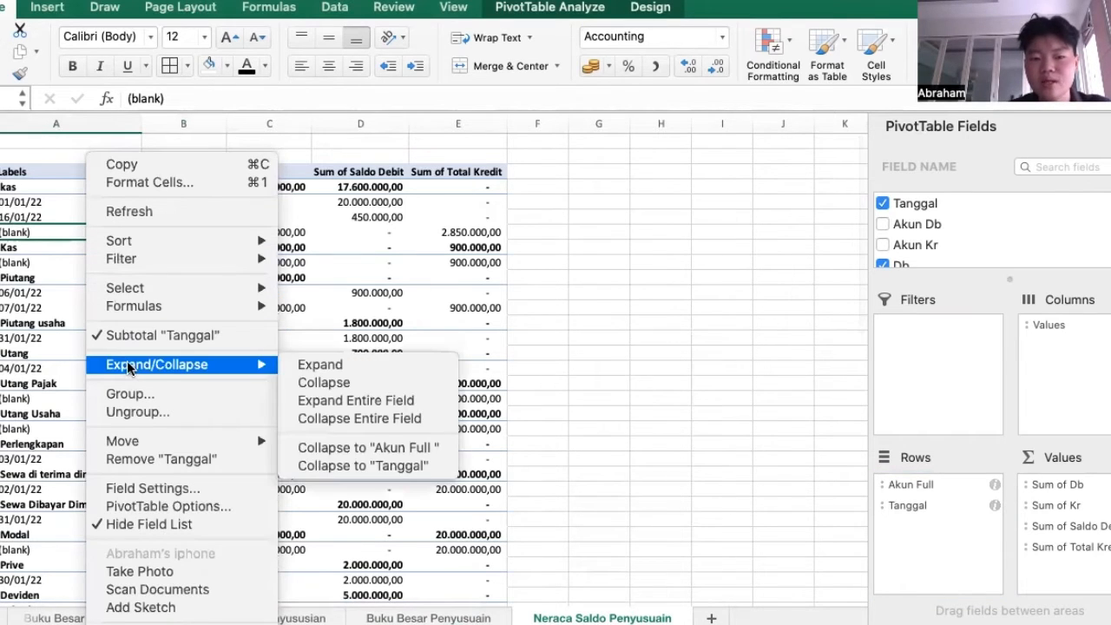
left_click(347, 418)
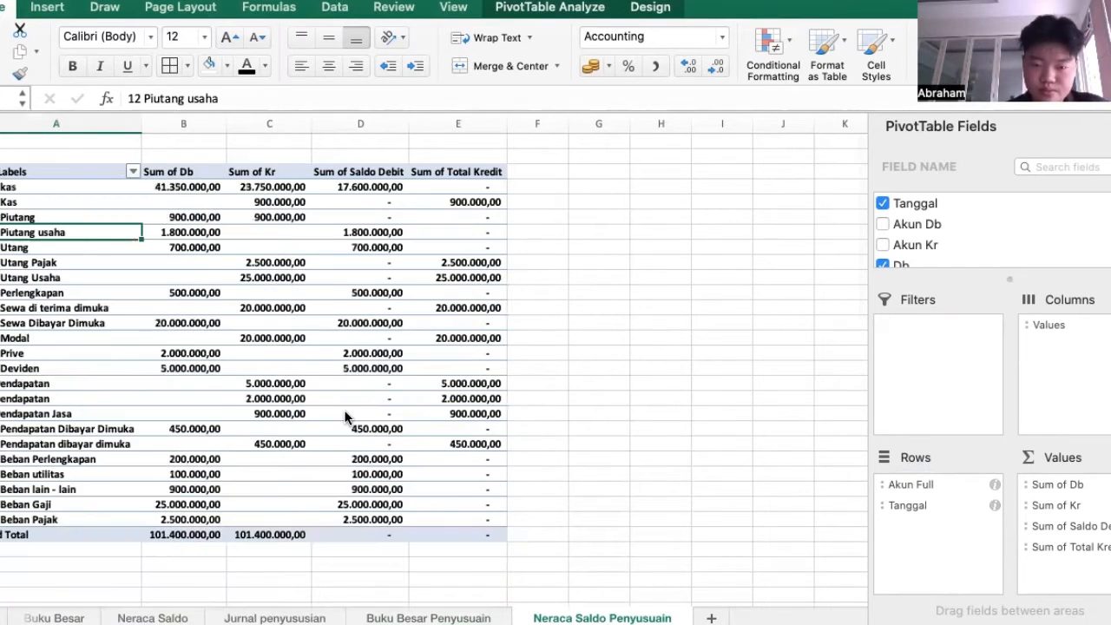
left_click(542, 495)
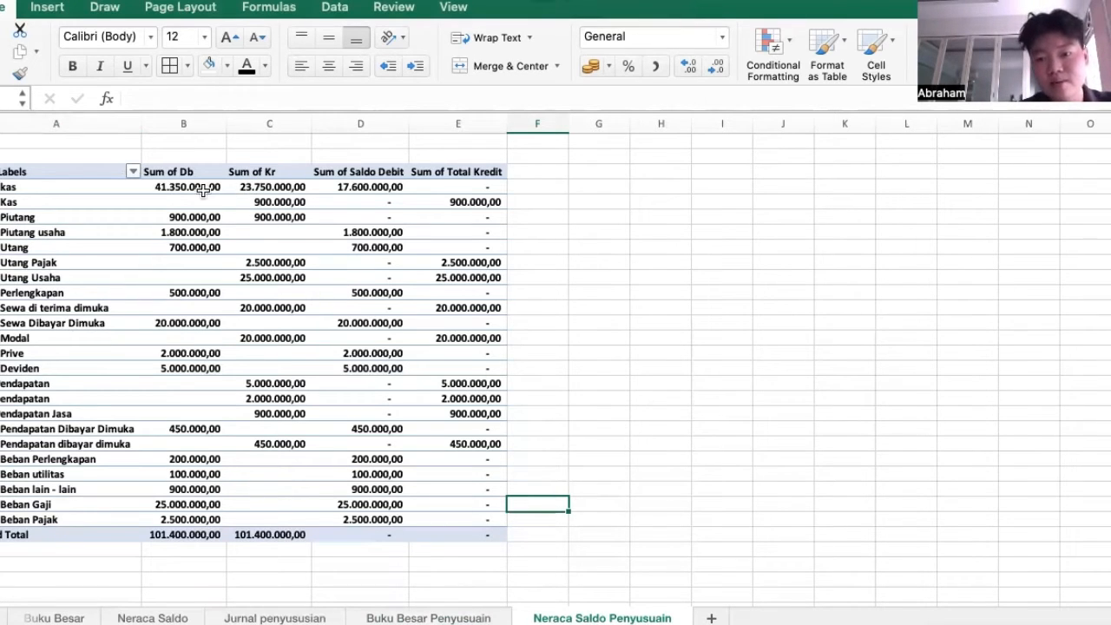
Remove the Sum of Db and Sum of Kr value fields from the Neraca Saldo Penyusuain PivotTable.
left_click_drag(182, 187, 213, 533)
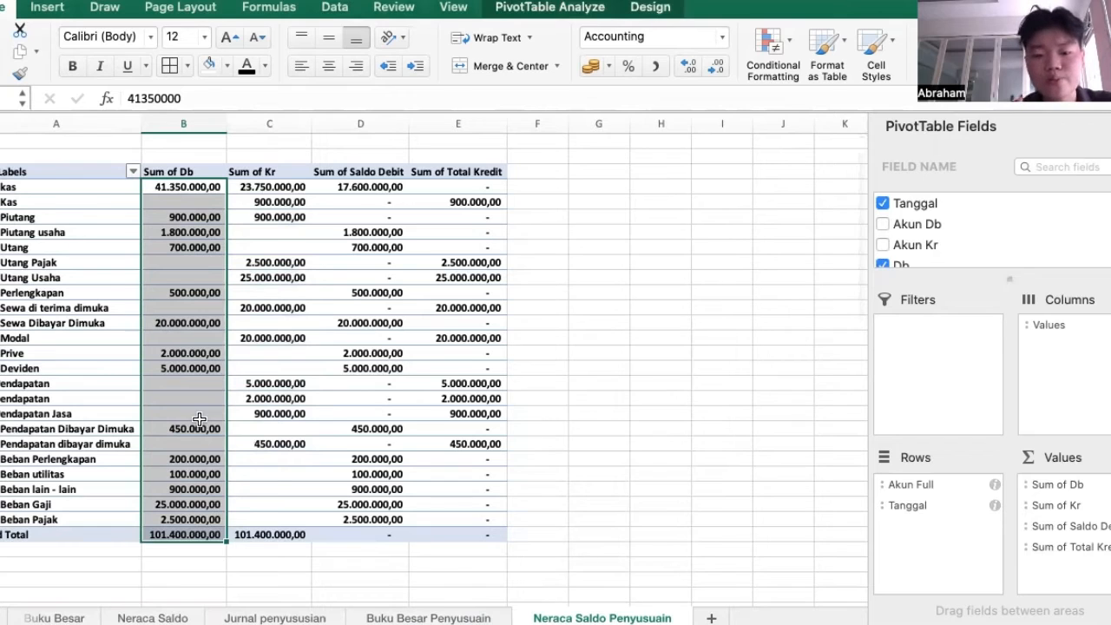
right_click(189, 363)
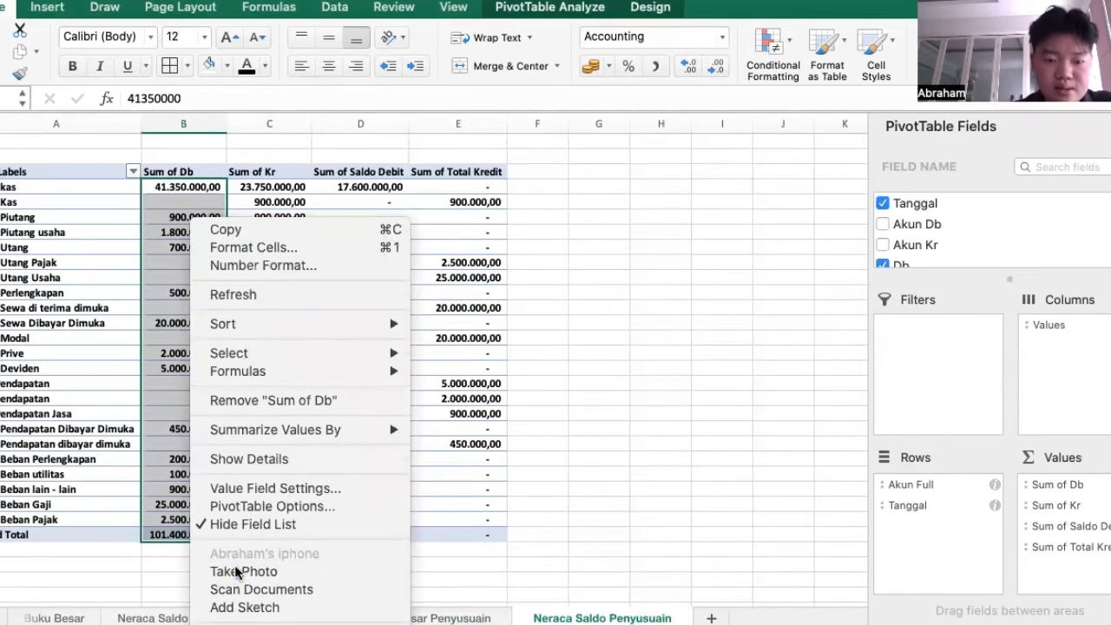
right_click(178, 295)
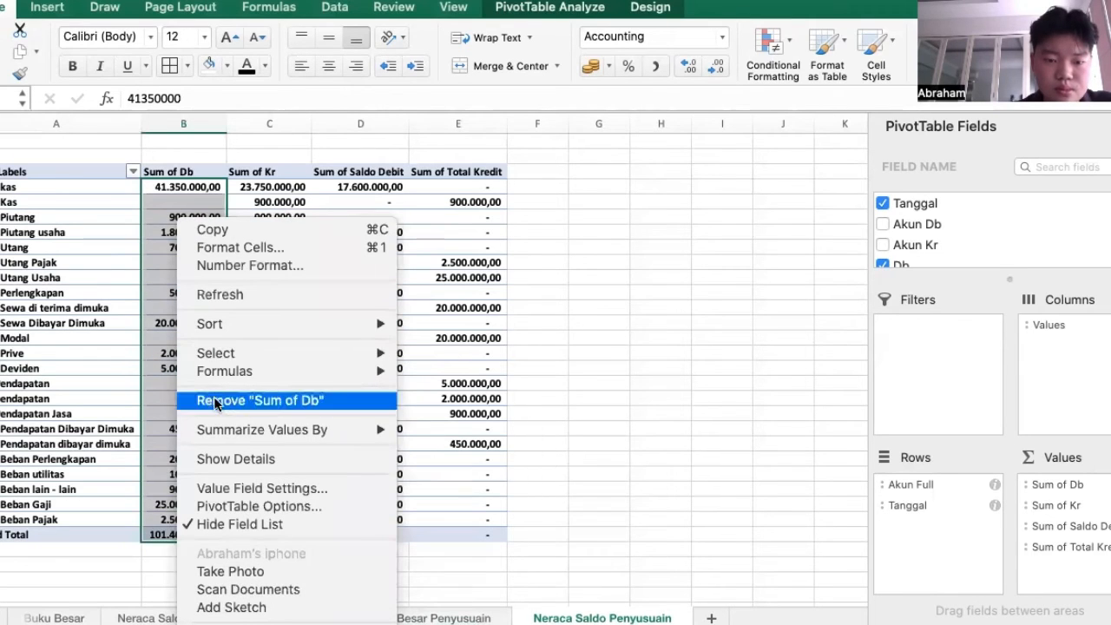
left_click(216, 401)
right_click(191, 281)
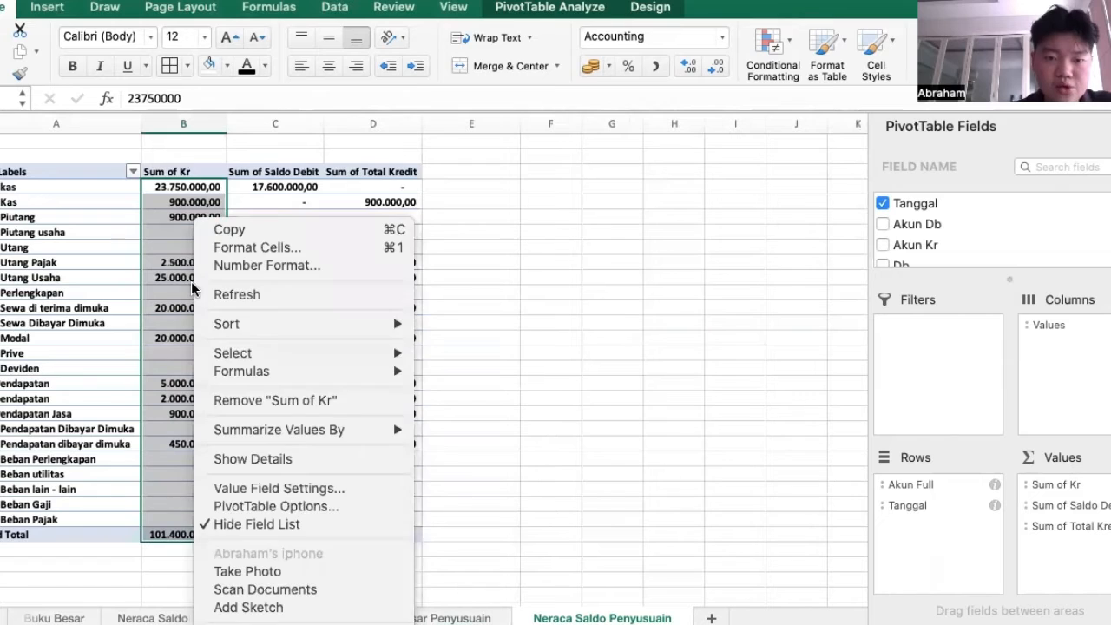
left_click(245, 400)
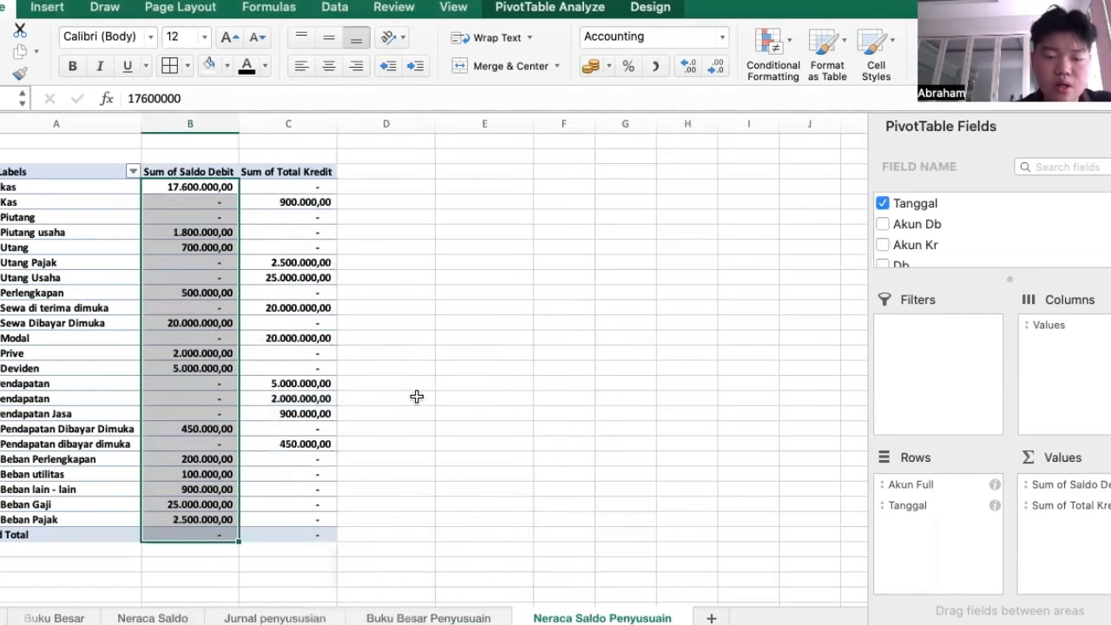
left_click(415, 398)
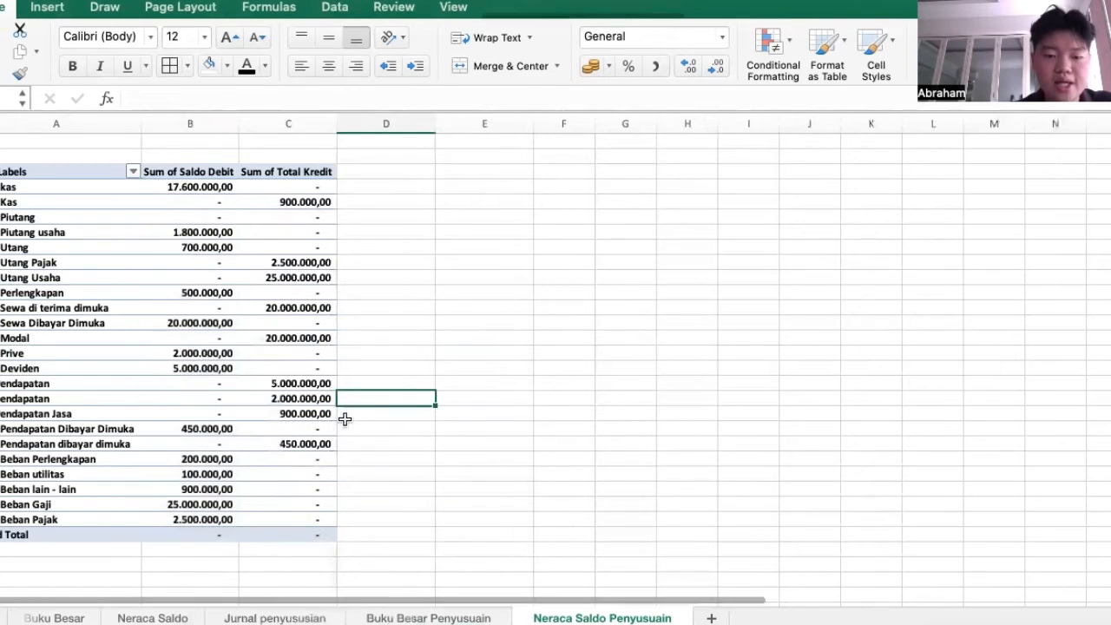
left_click(187, 549)
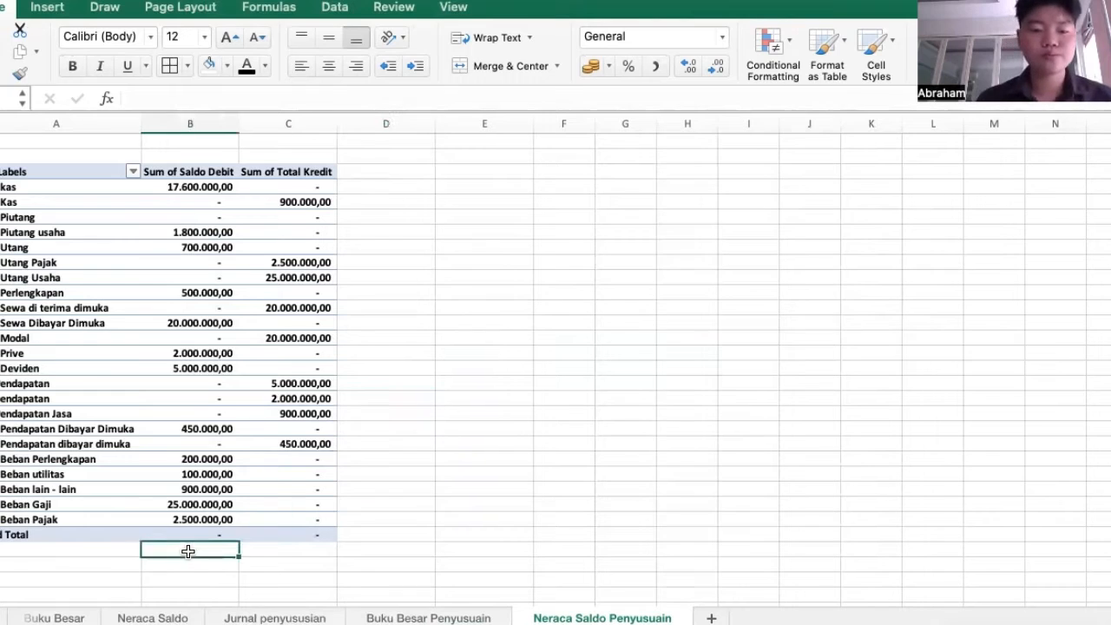
left_click(85, 562)
left_click(52, 551)
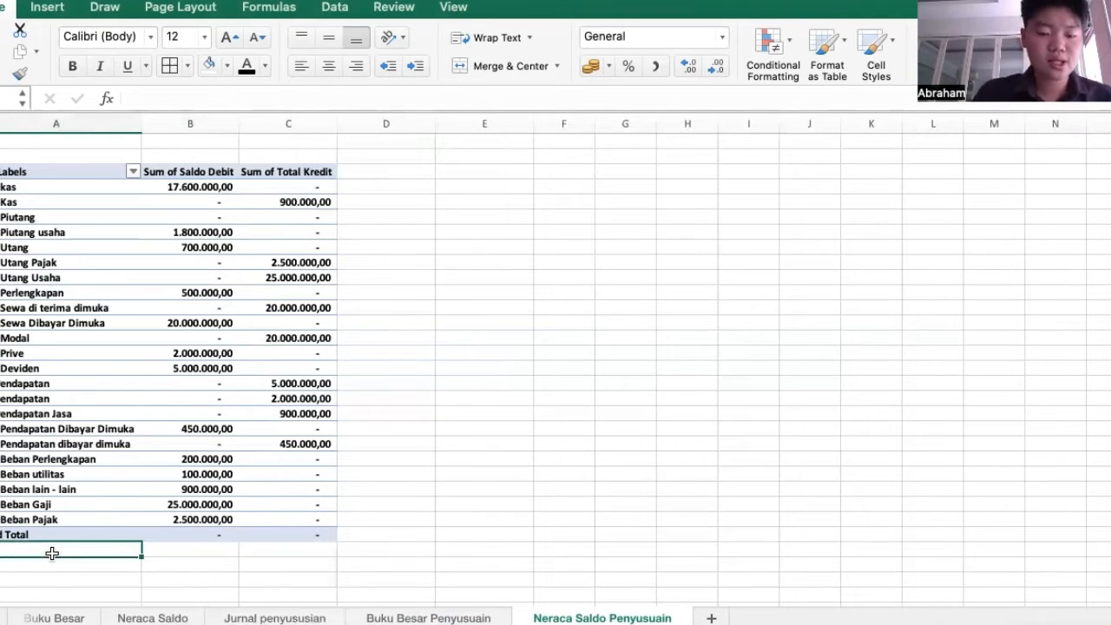
type("Total")
key("Escape")
Total the Saldo Debit column in cell B28, below the PivotTable's grand total, with =sum(B4:B26).
left_click(223, 553)
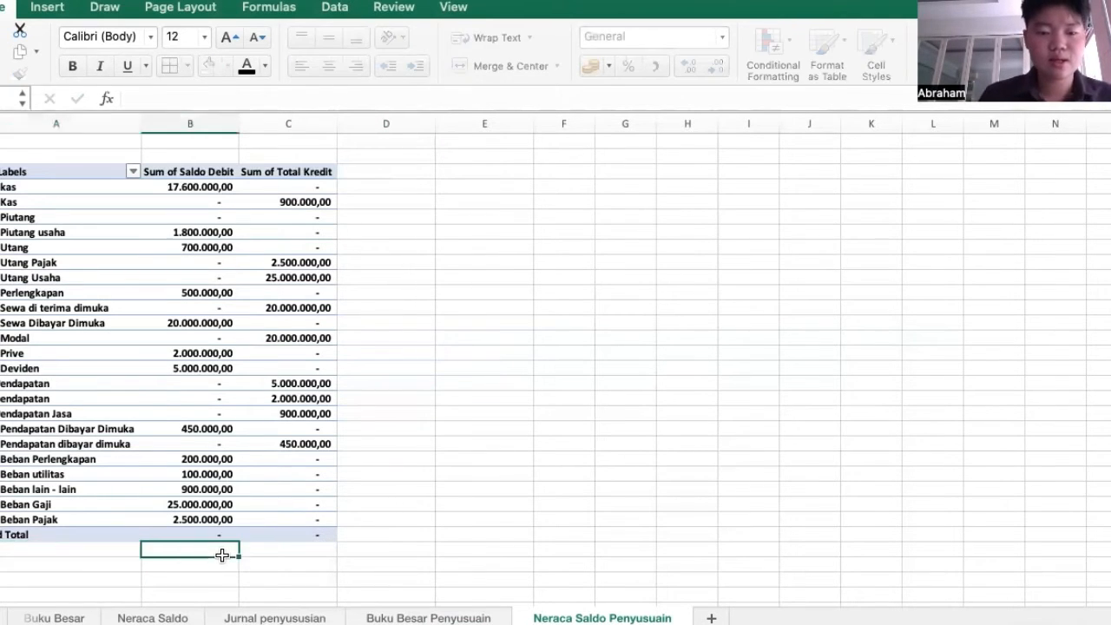
type("=sum")
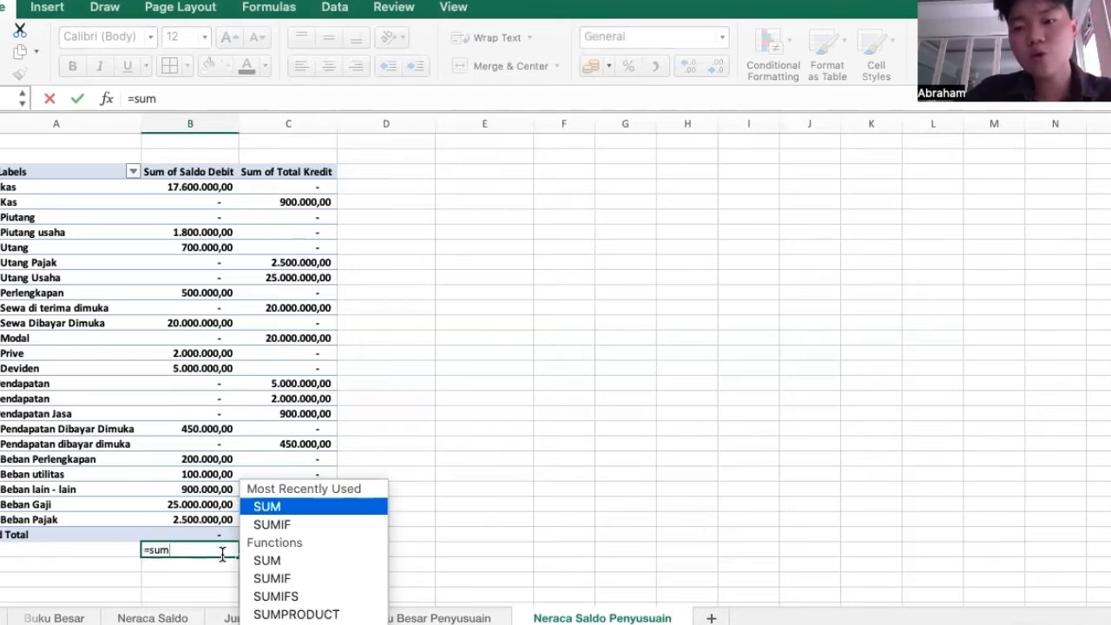
type("(")
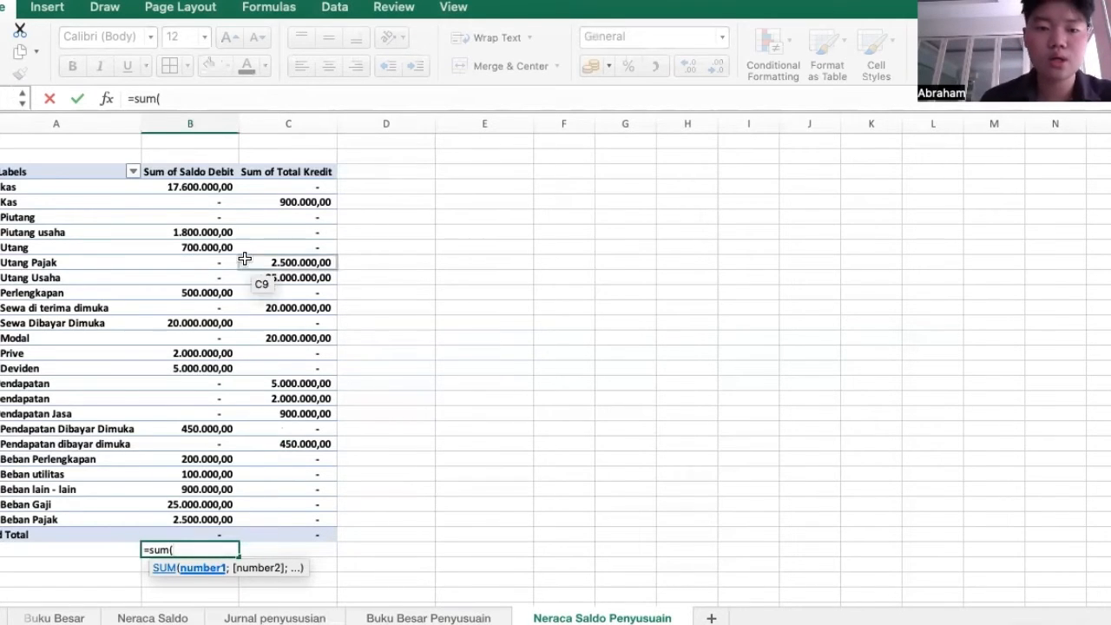
left_click_drag(199, 187, 210, 522)
type(")")
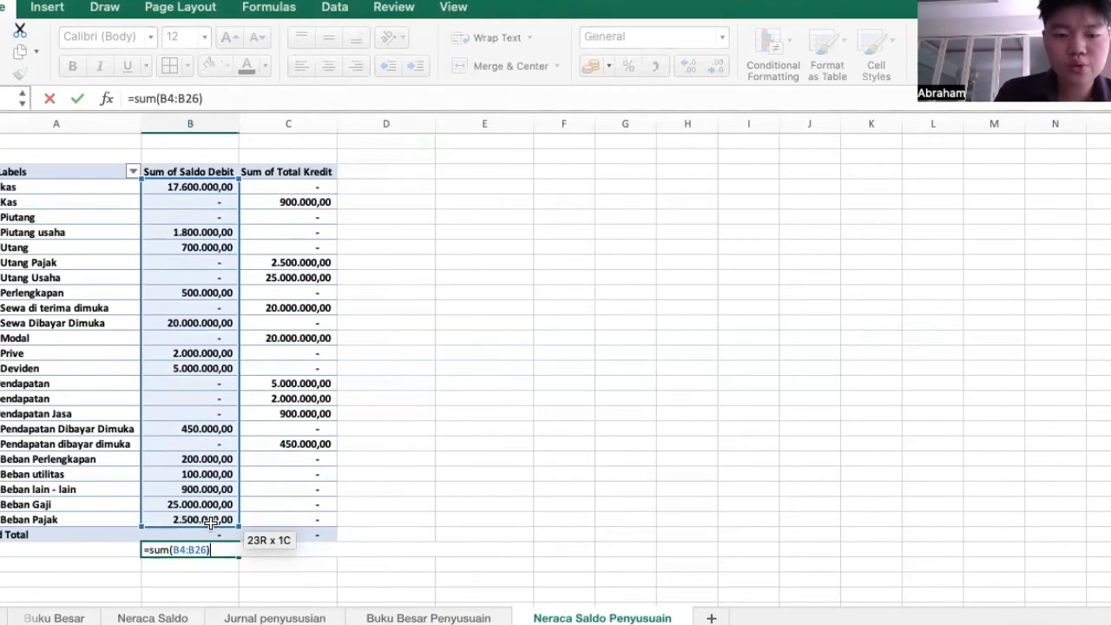
key("Return")
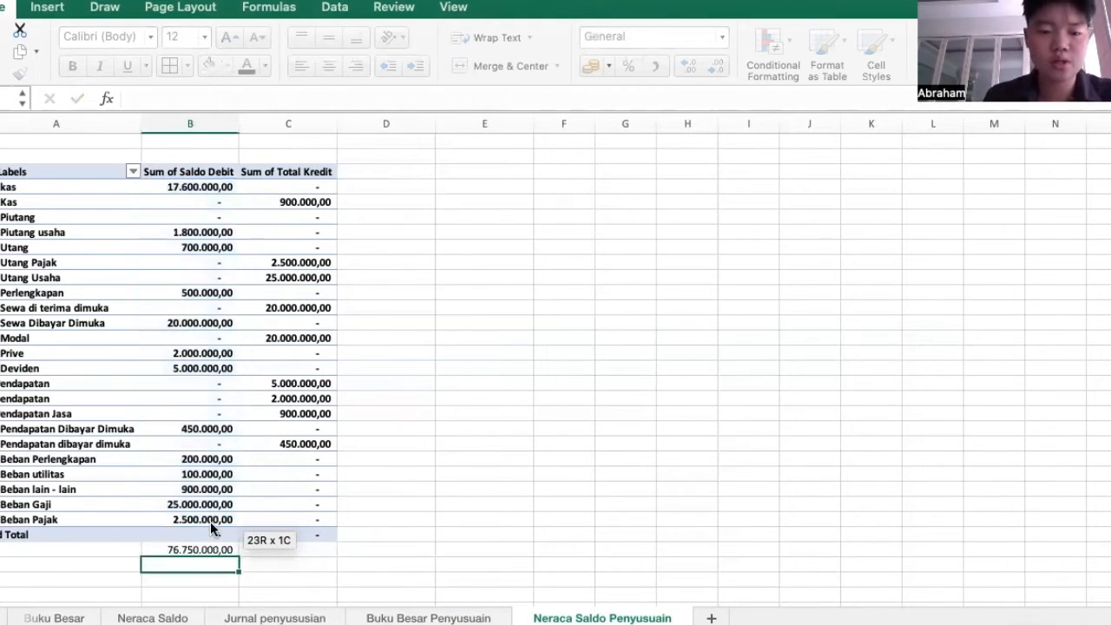
Total the Total Kredit column in cell C28 with =sum(C4:C26).
left_click(274, 555)
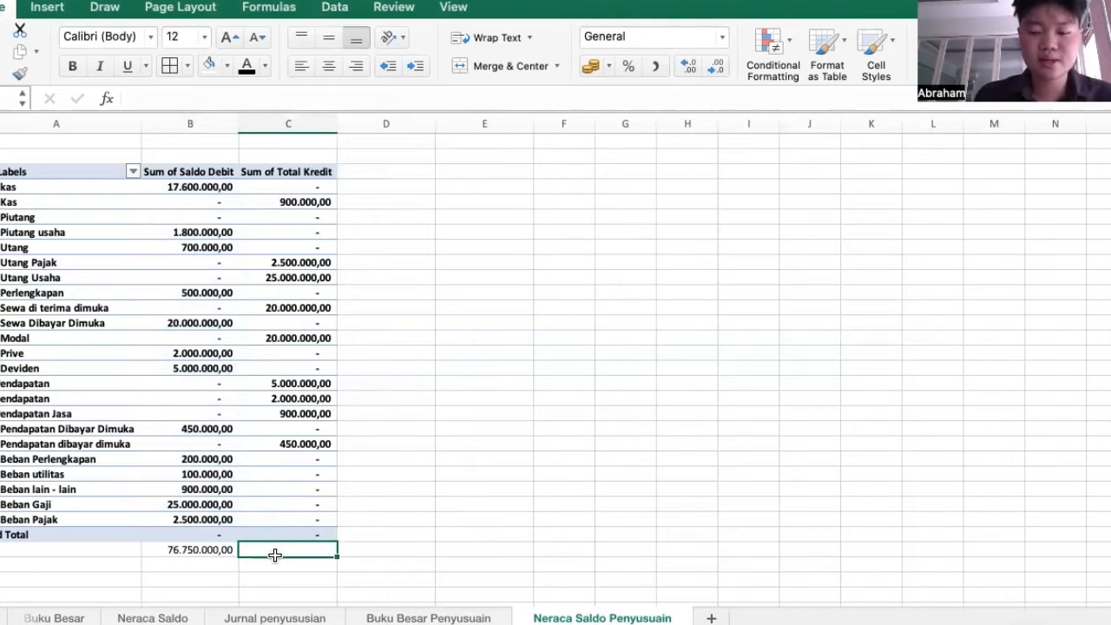
type("=sum(")
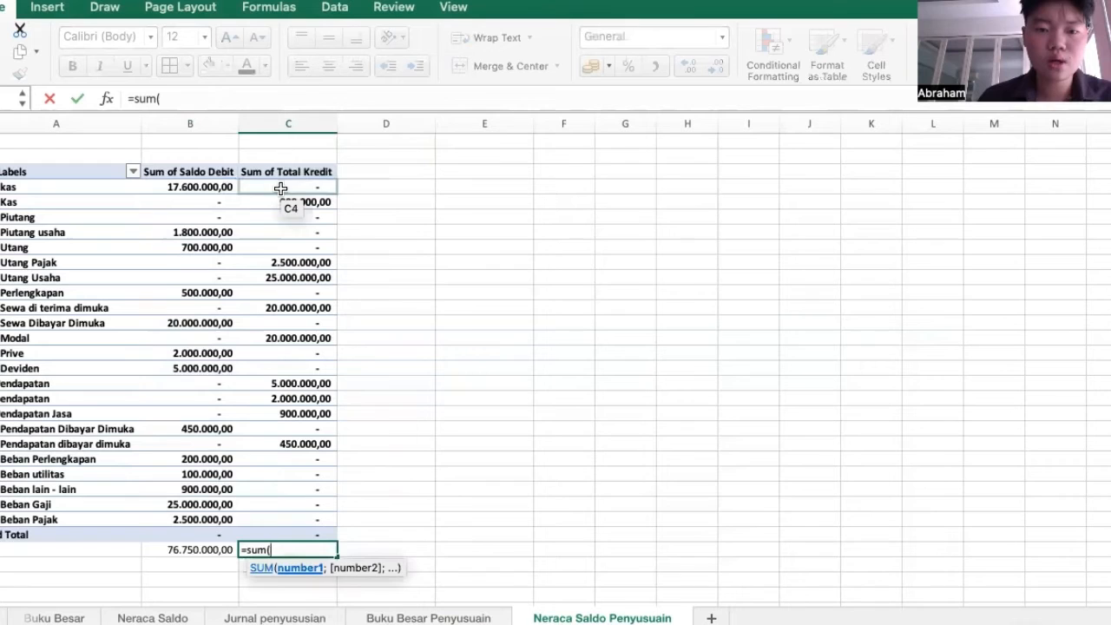
left_click_drag(283, 185, 282, 476)
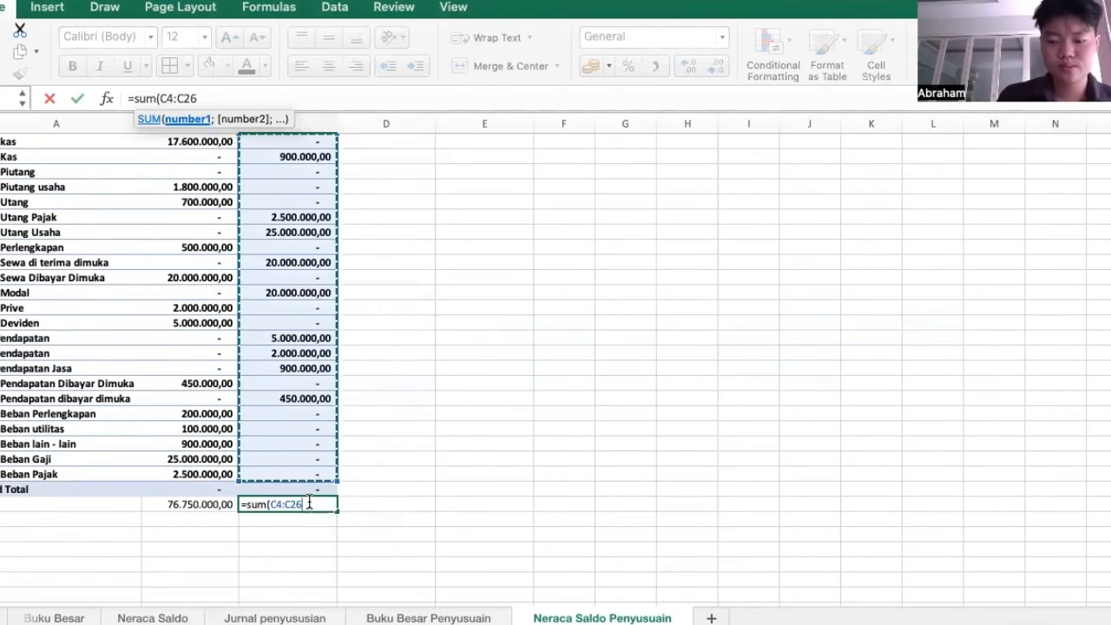
type(")")
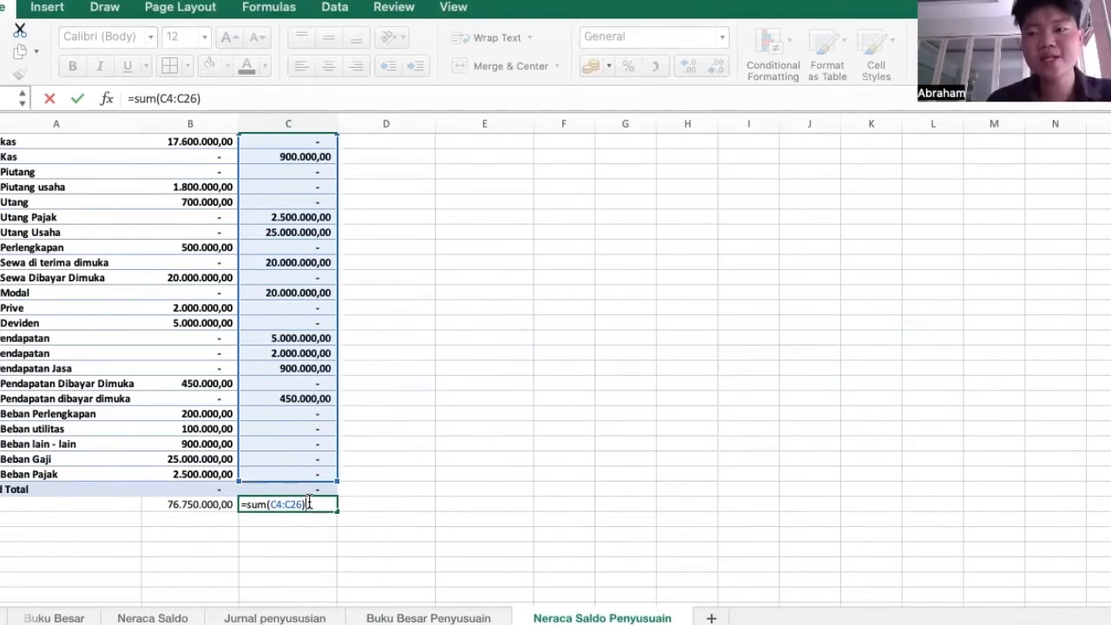
key("Return")
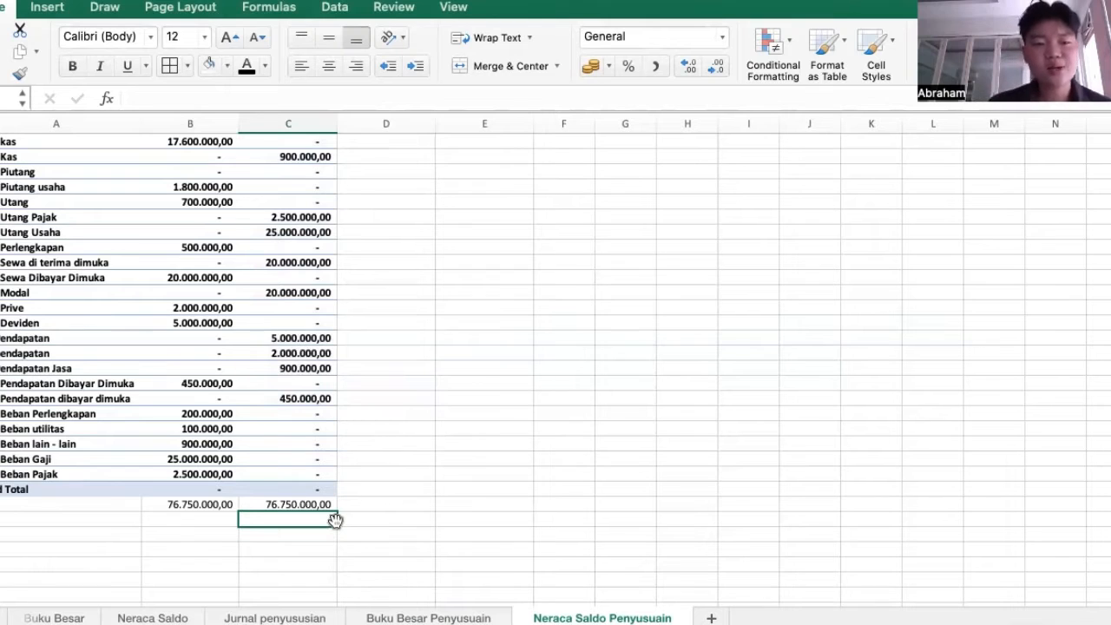
Filter the Buku Besar Penyusuain PivotTable's Akun Full to only 11 kas and compare its balance with the Neraca Saldo Penyusuain sheet.
scroll(253, 359, "up", 3)
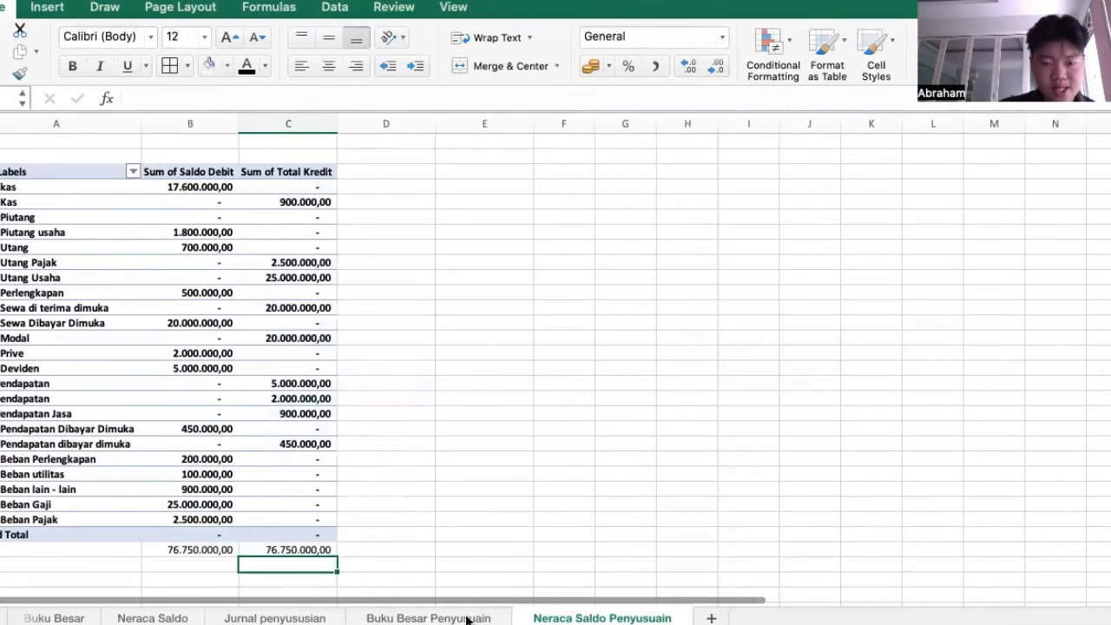
left_click(466, 619)
left_click(122, 140)
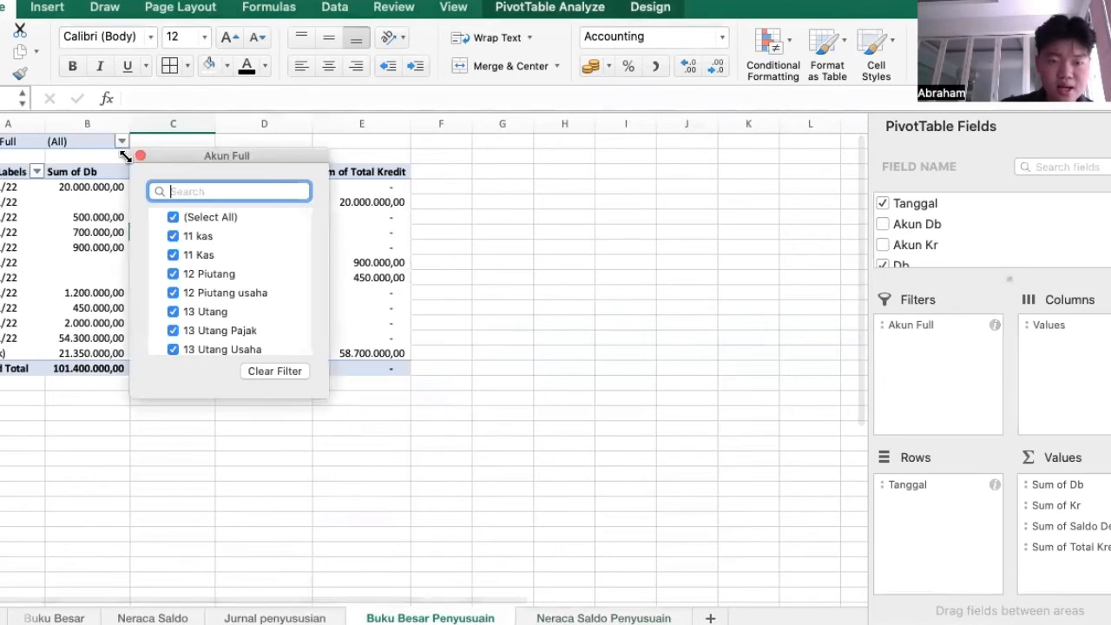
left_click(172, 217)
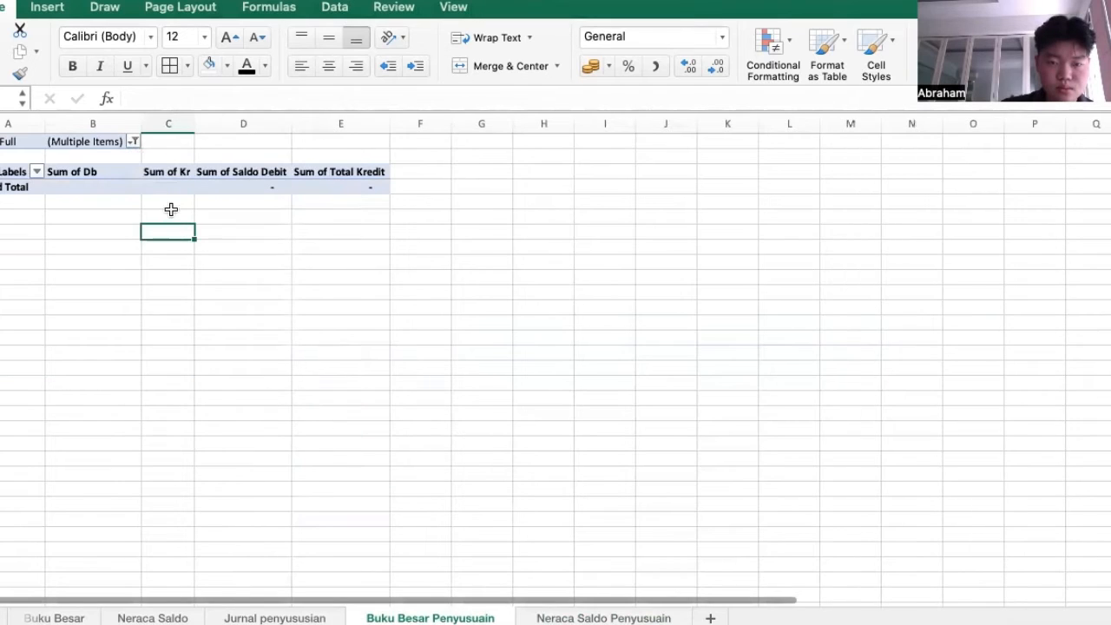
left_click(136, 142)
left_click(184, 236)
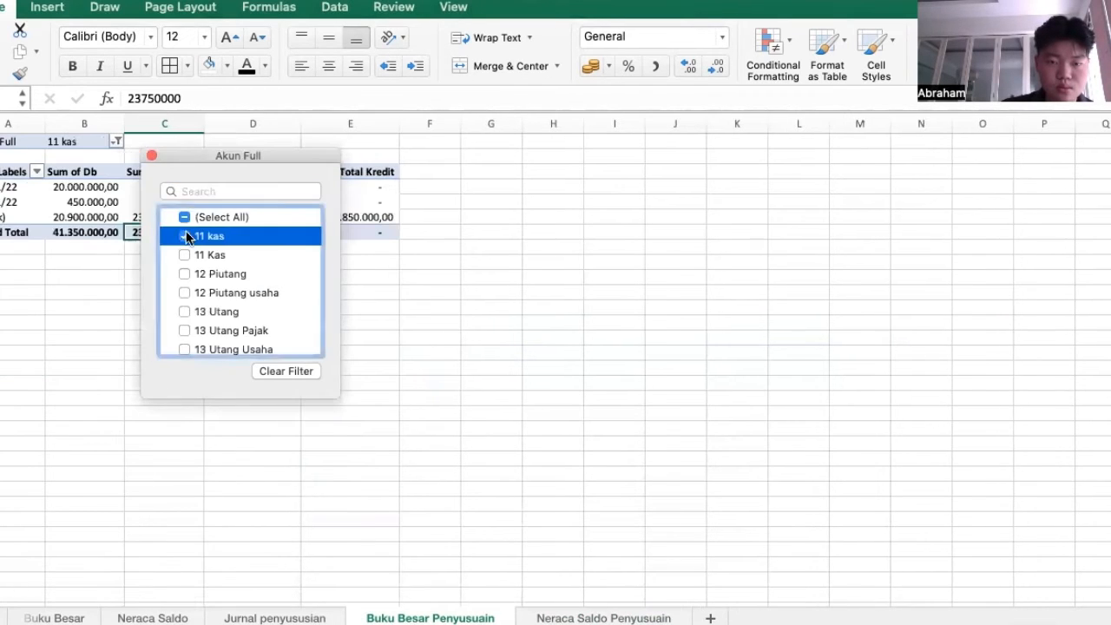
left_click(471, 399)
left_click(471, 400)
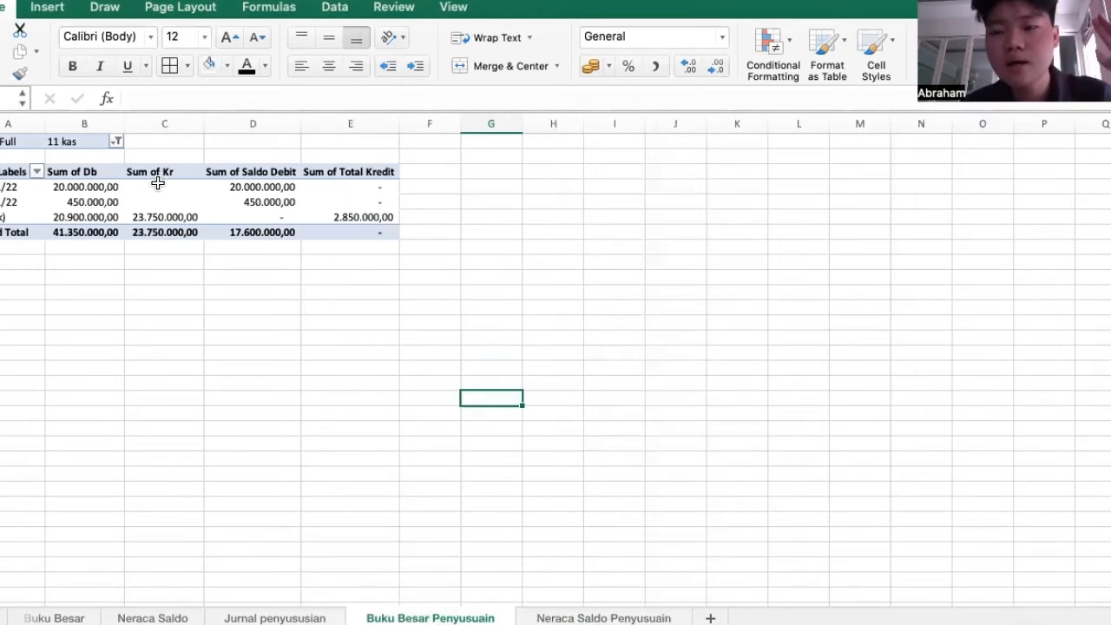
left_click(606, 618)
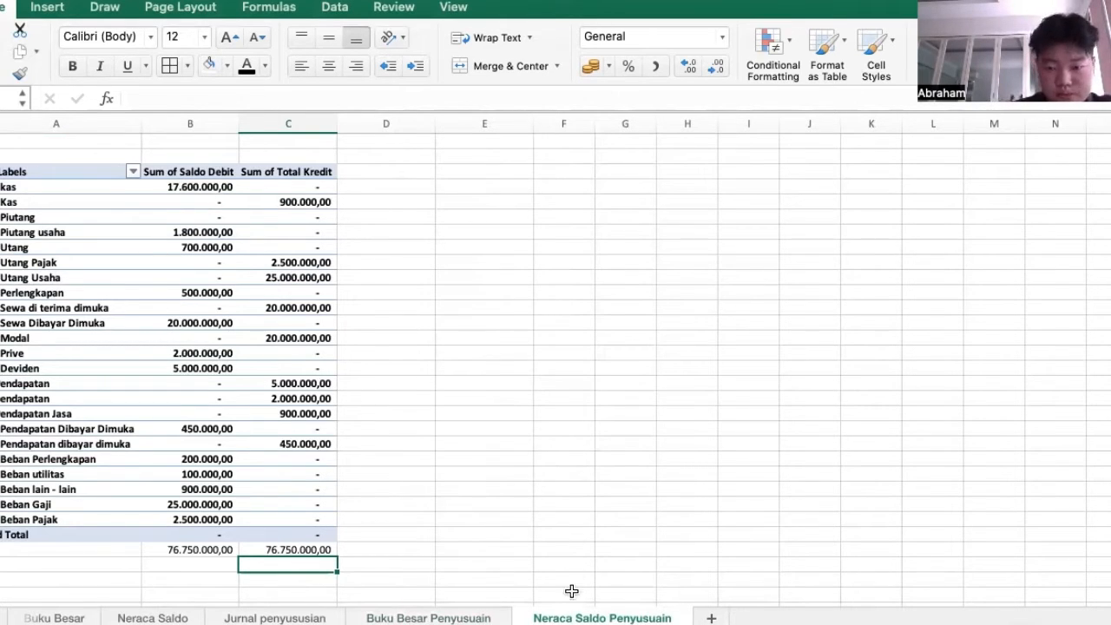
Filter Akun Full on Buku Besar Penyusuain to only 12 Piutang usaha and compare its balance with Neraca Saldo Penyusuain.
left_click(480, 617)
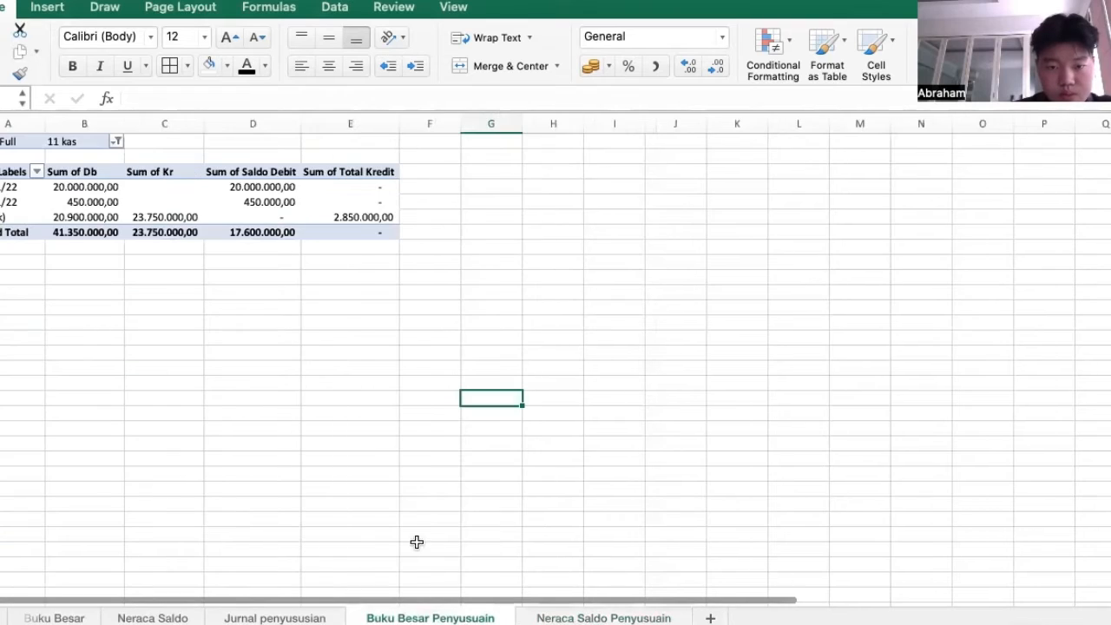
left_click(115, 142)
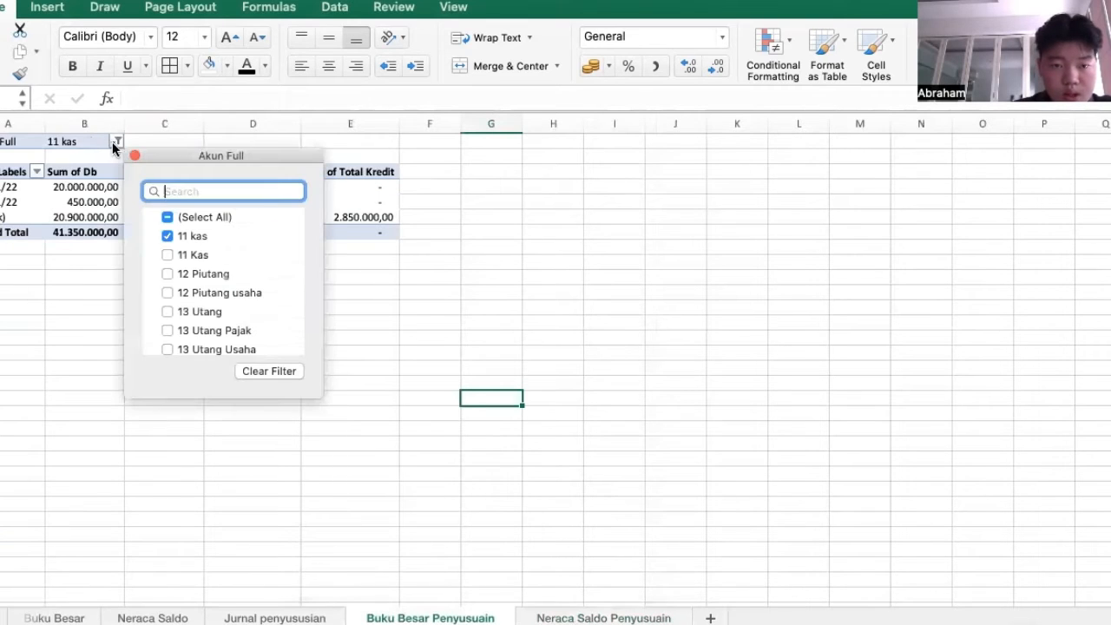
left_click(167, 292)
left_click(167, 235)
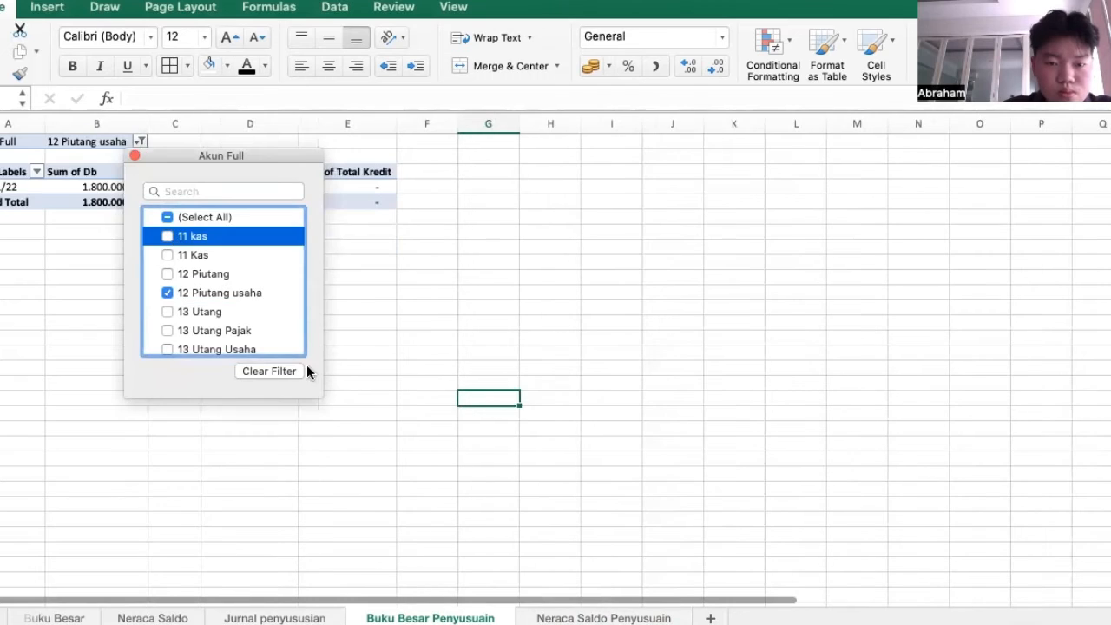
left_click(401, 423)
left_click(576, 617)
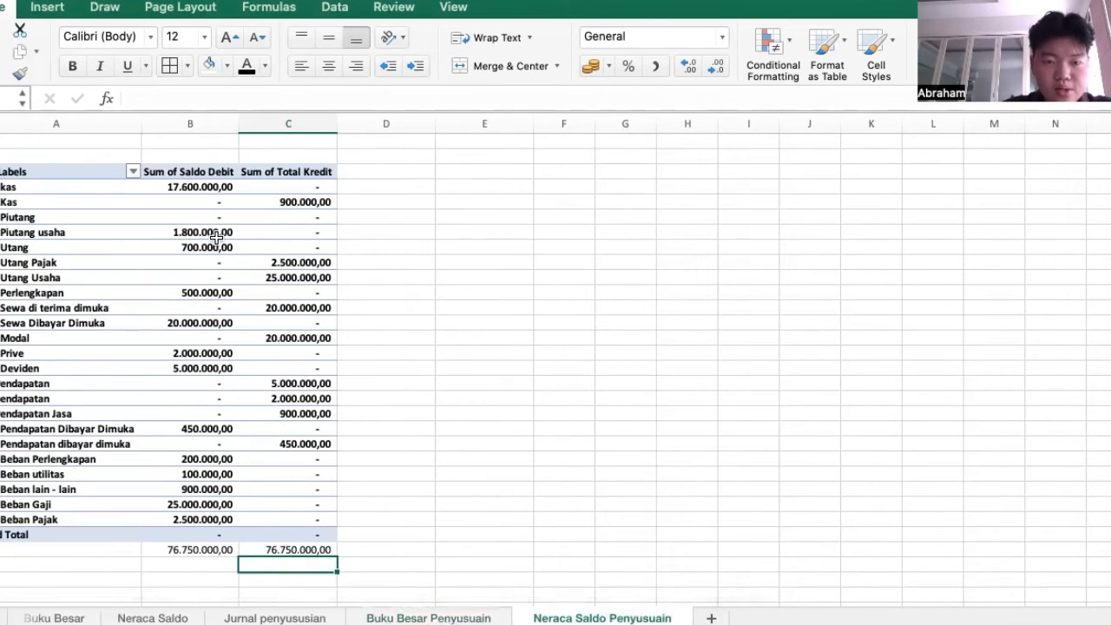
Set the Akun Full filter on the Buku Besar Penyusuain sheet to show only 13 Utang.
left_click(477, 617)
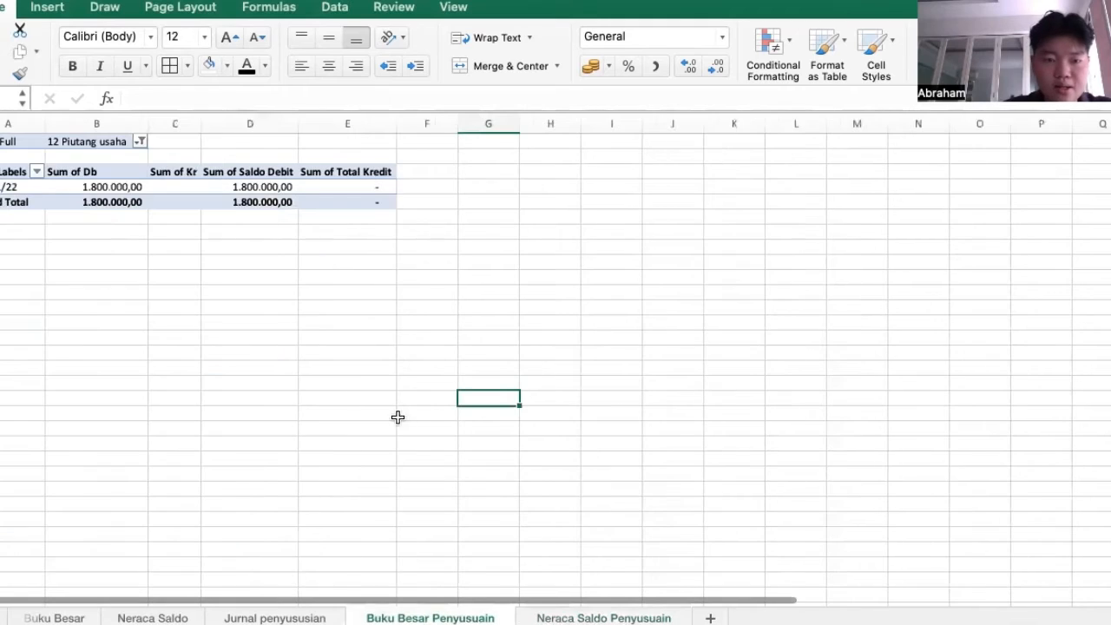
left_click(139, 142)
scroll(212, 327, "down", 2)
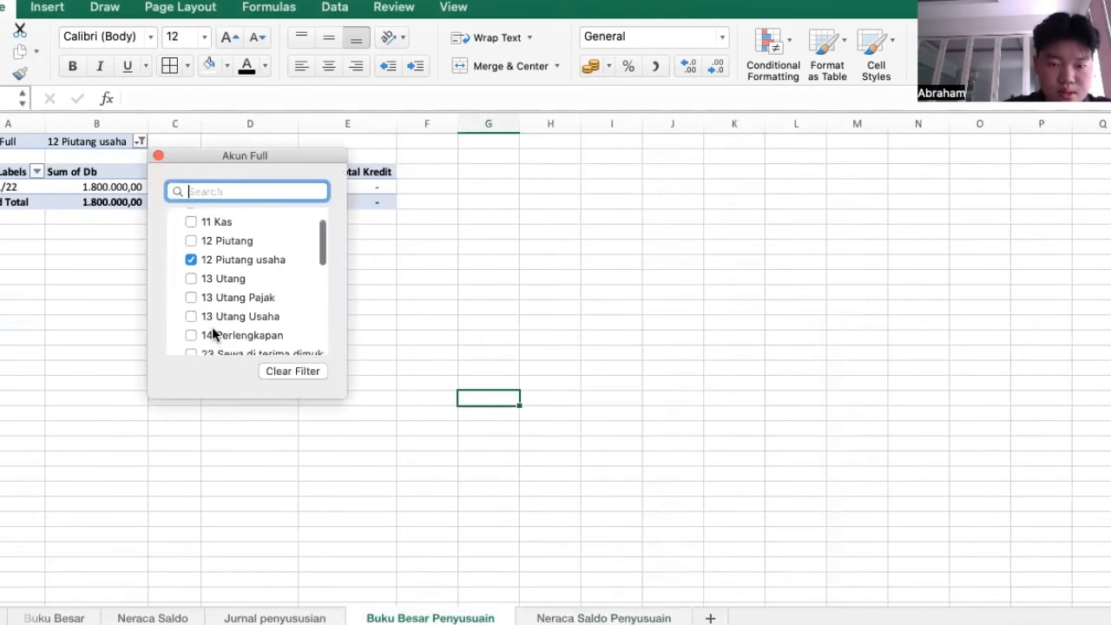
left_click(190, 266)
left_click(404, 407)
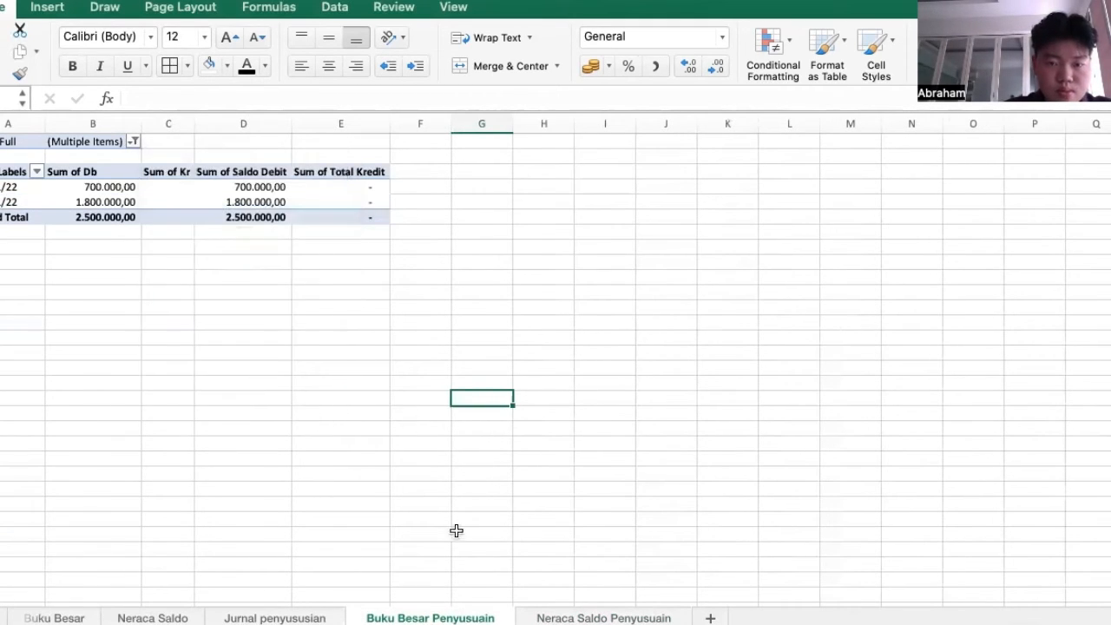
left_click(135, 142)
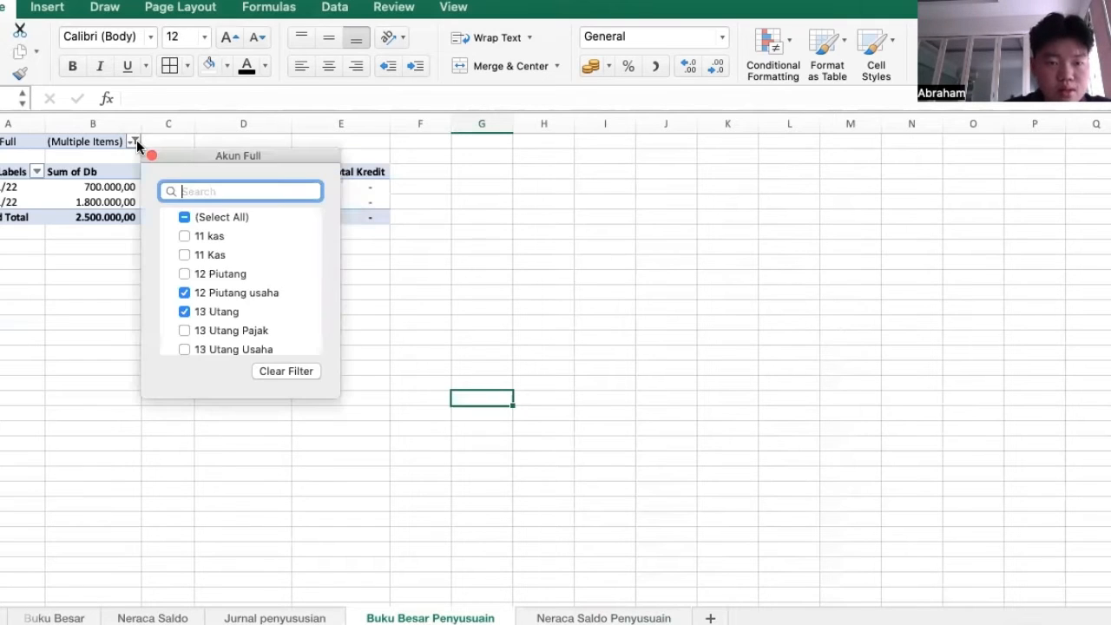
left_click(185, 312)
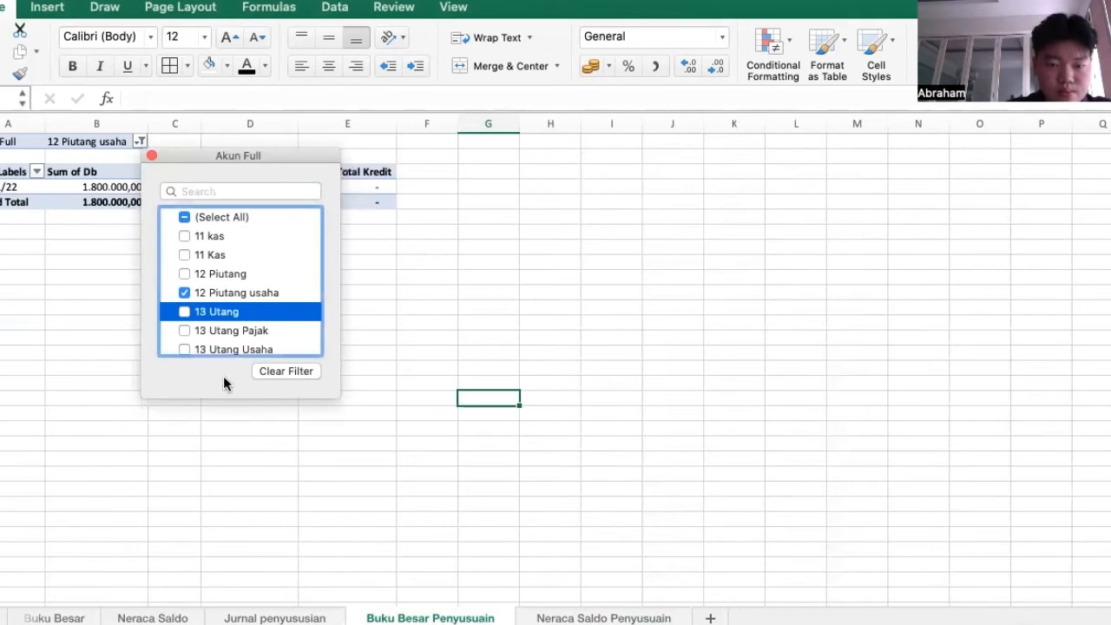
left_click(185, 311)
left_click(185, 293)
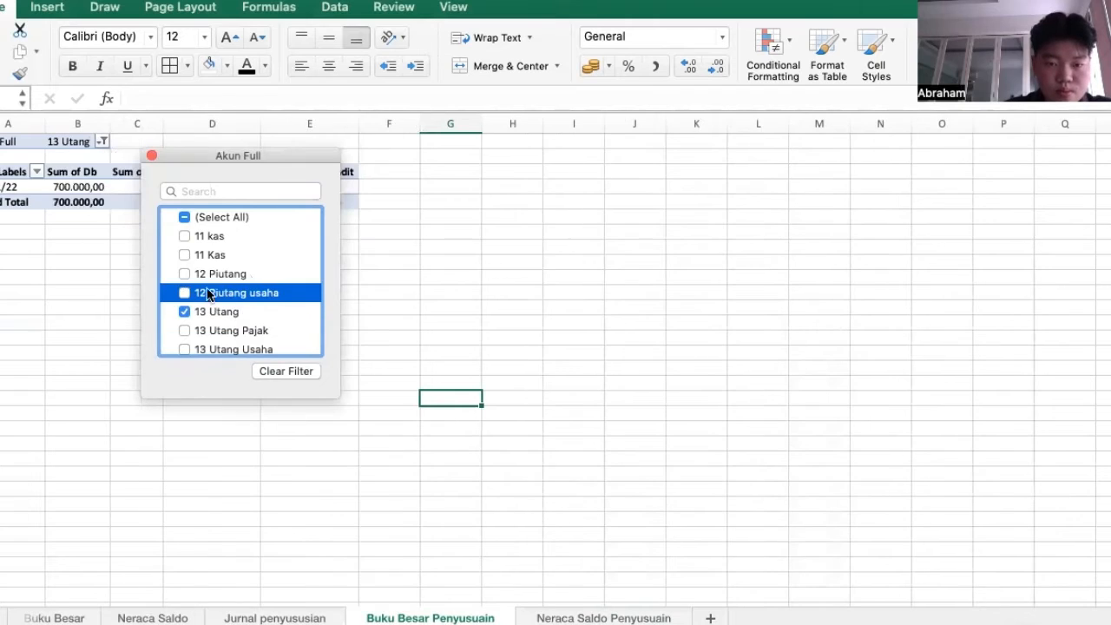
scroll(210, 267, "down", 5)
left_click(390, 458)
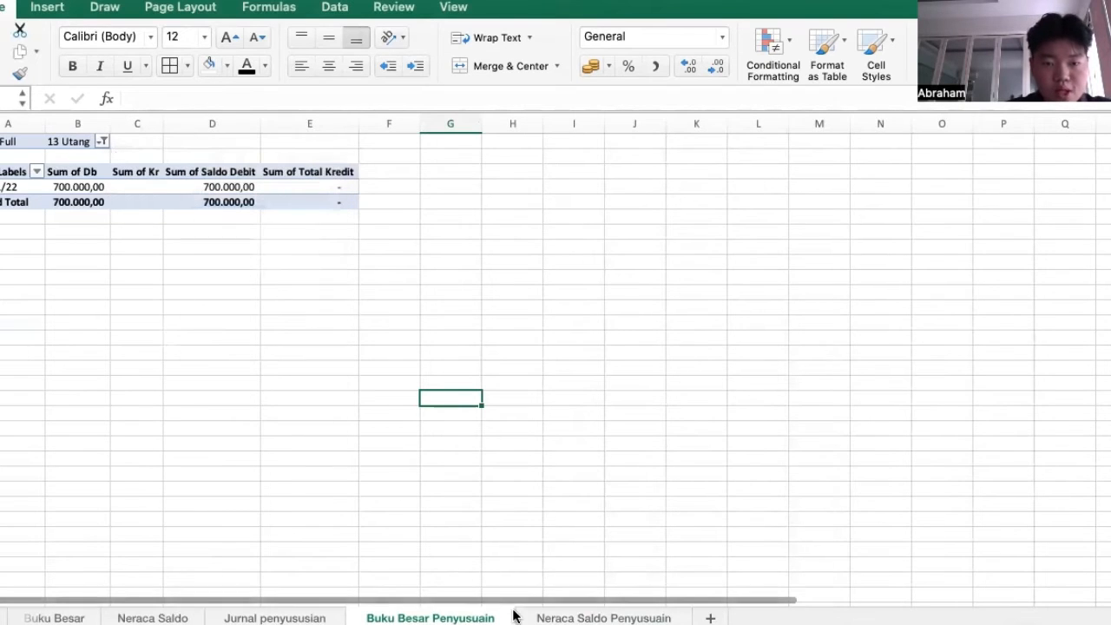
Compare the 13 Utang balance with Neraca Saldo Penyusuain and review the Buku Besar and Neraca Saldo sheets.
left_click(589, 618)
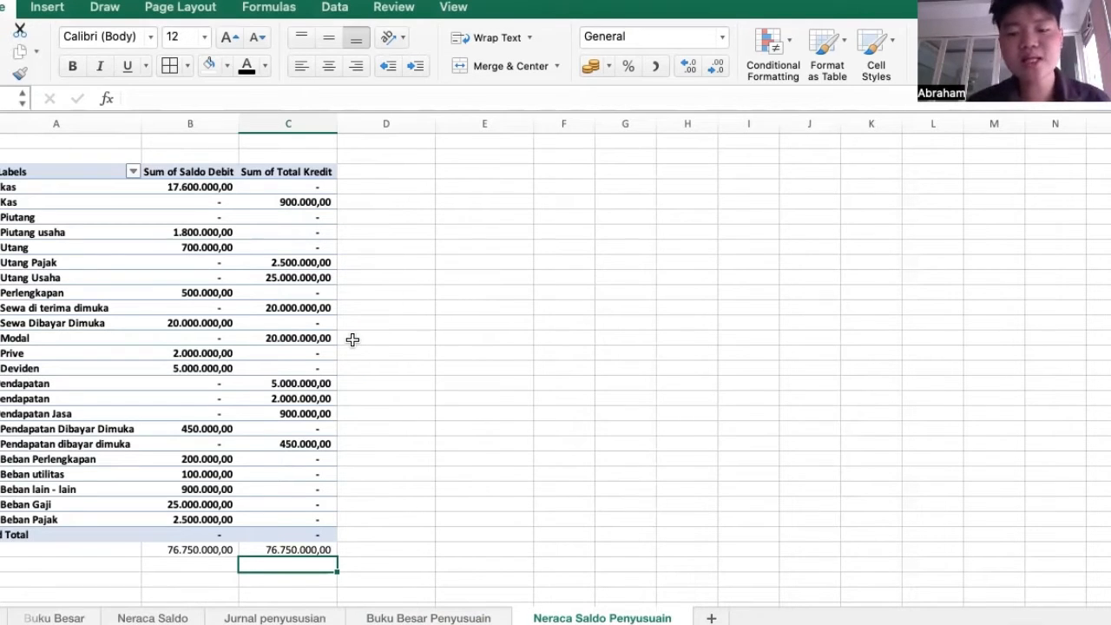
left_click(446, 618)
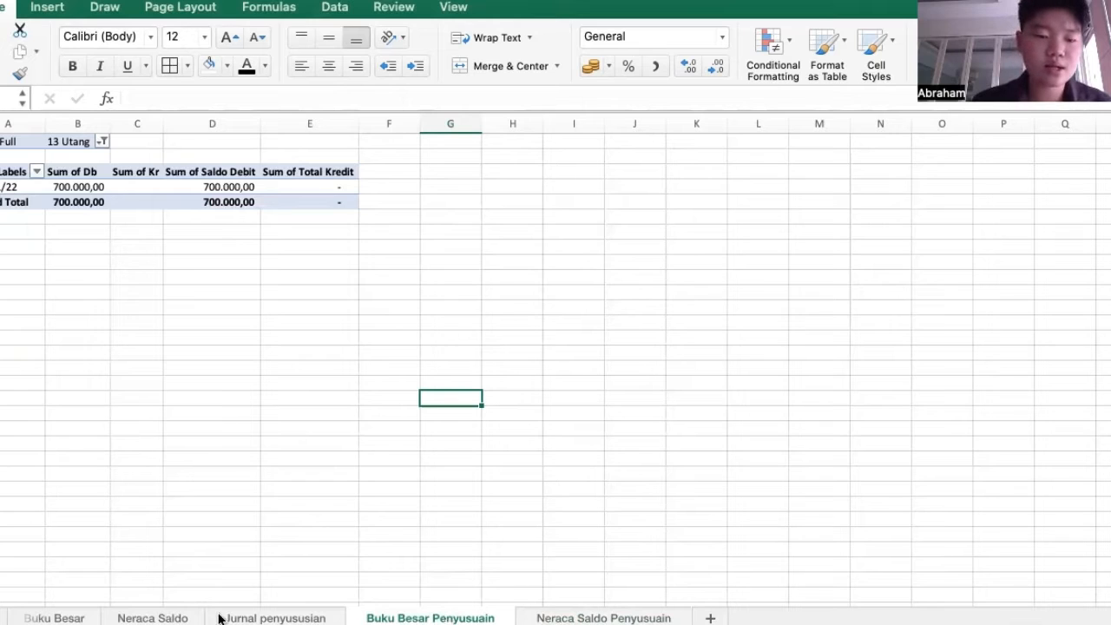
left_click(65, 618)
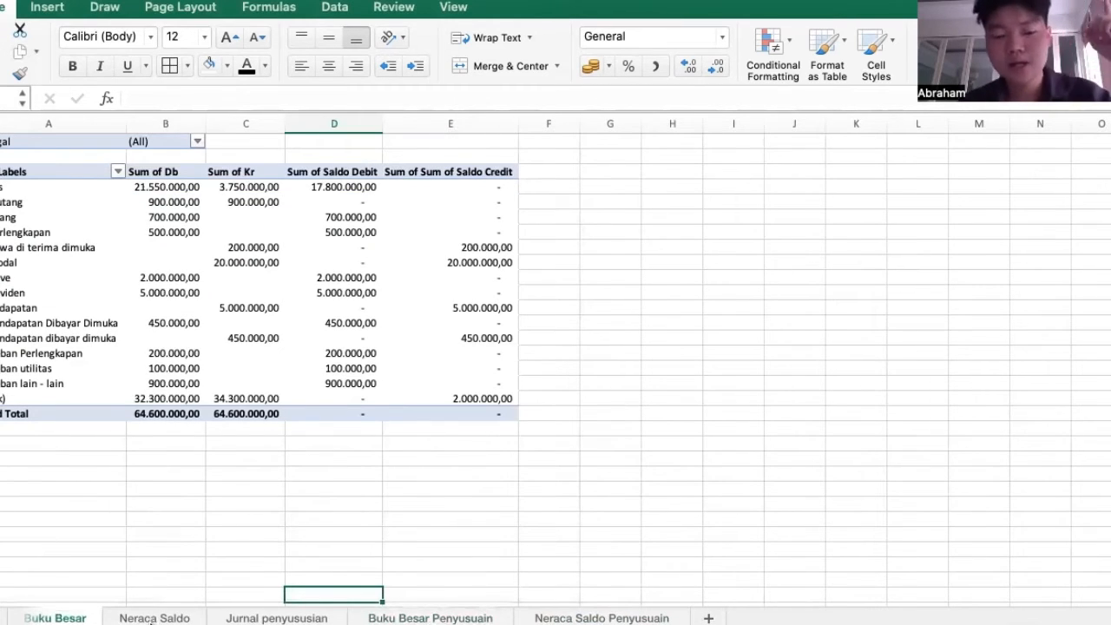
left_click(172, 619)
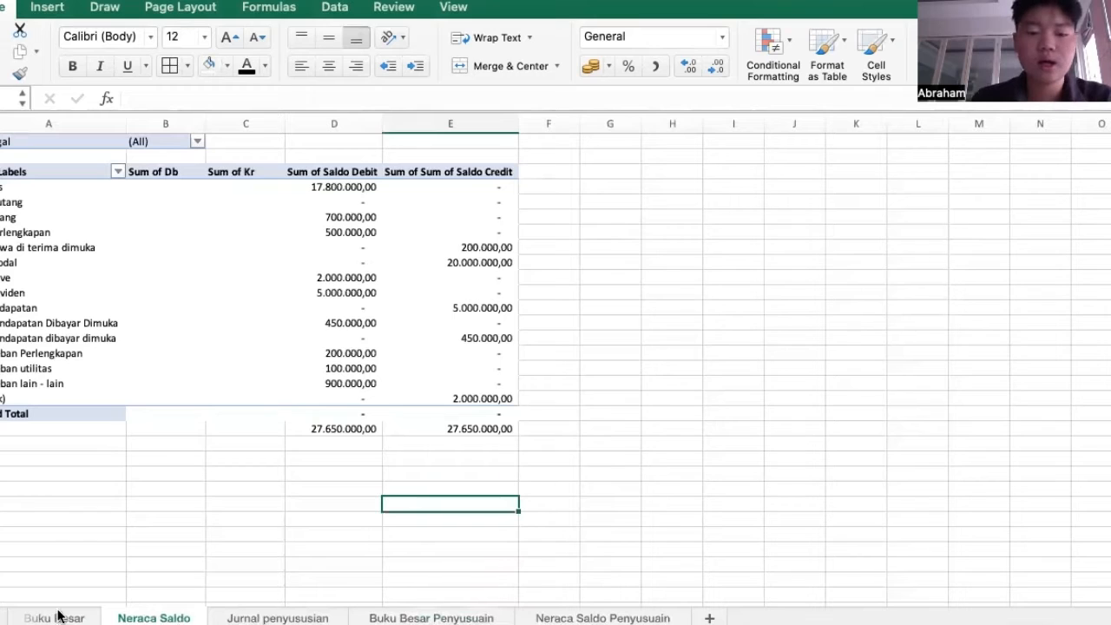
left_click(2, 618)
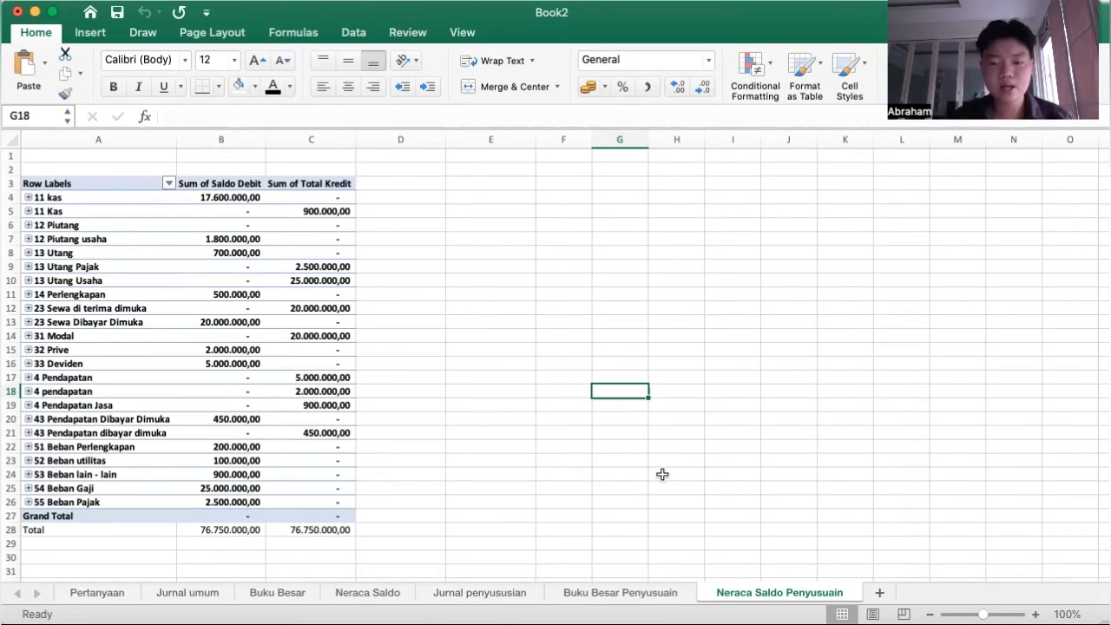
Create a copy of the Neraca Saldo Penyusuain sheet at the end of the workbook.
right_click(774, 593)
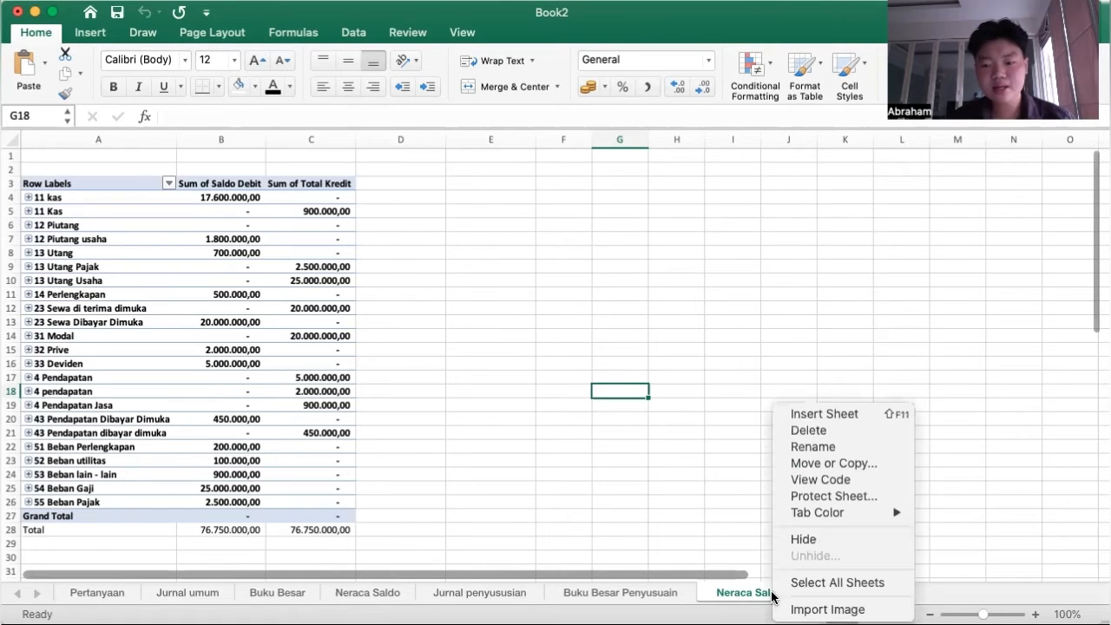
left_click(810, 464)
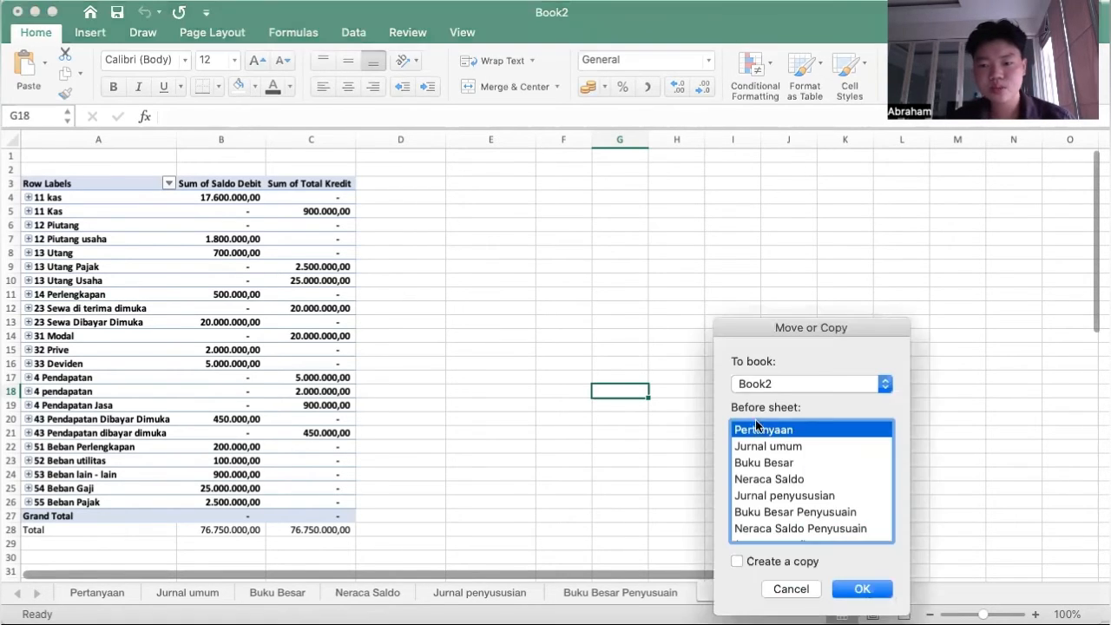
scroll(748, 531, "down", 1)
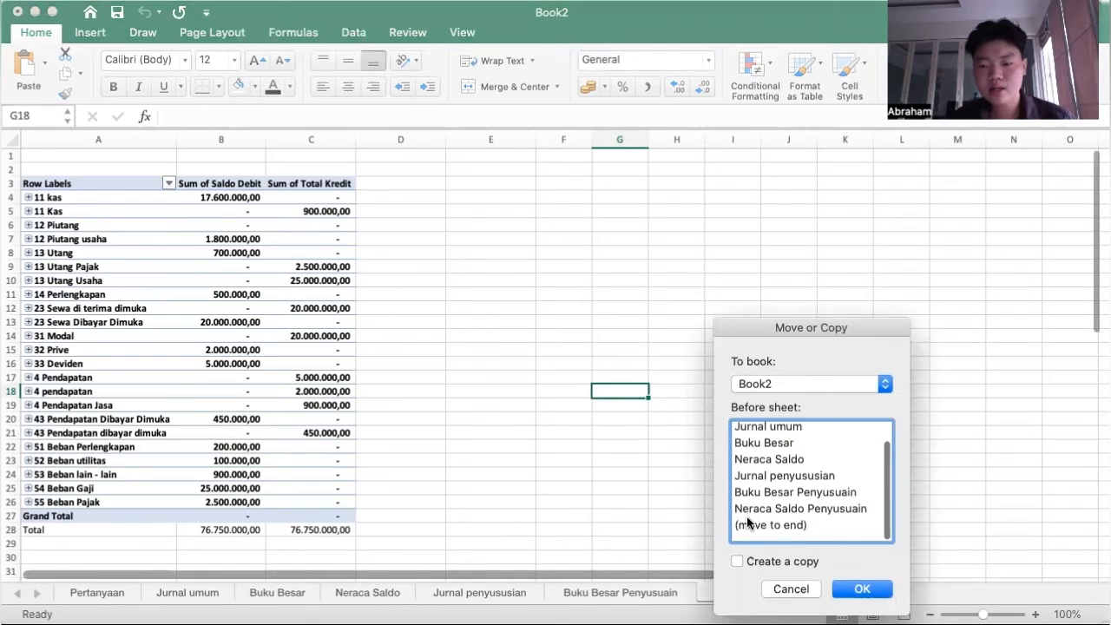
left_click(750, 533)
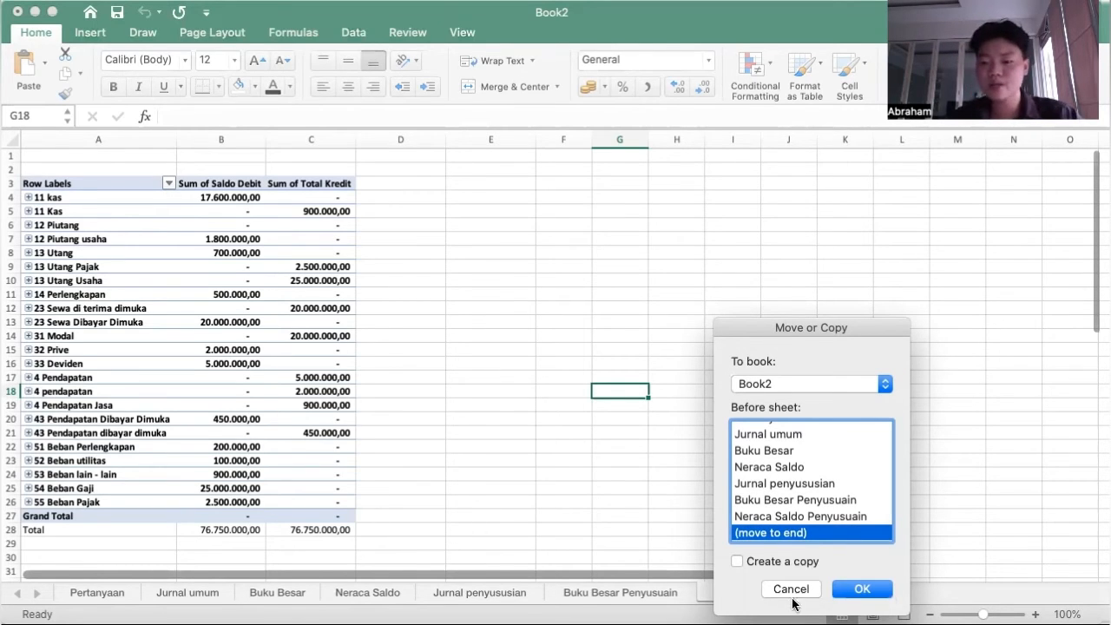
left_click(737, 561)
left_click(838, 595)
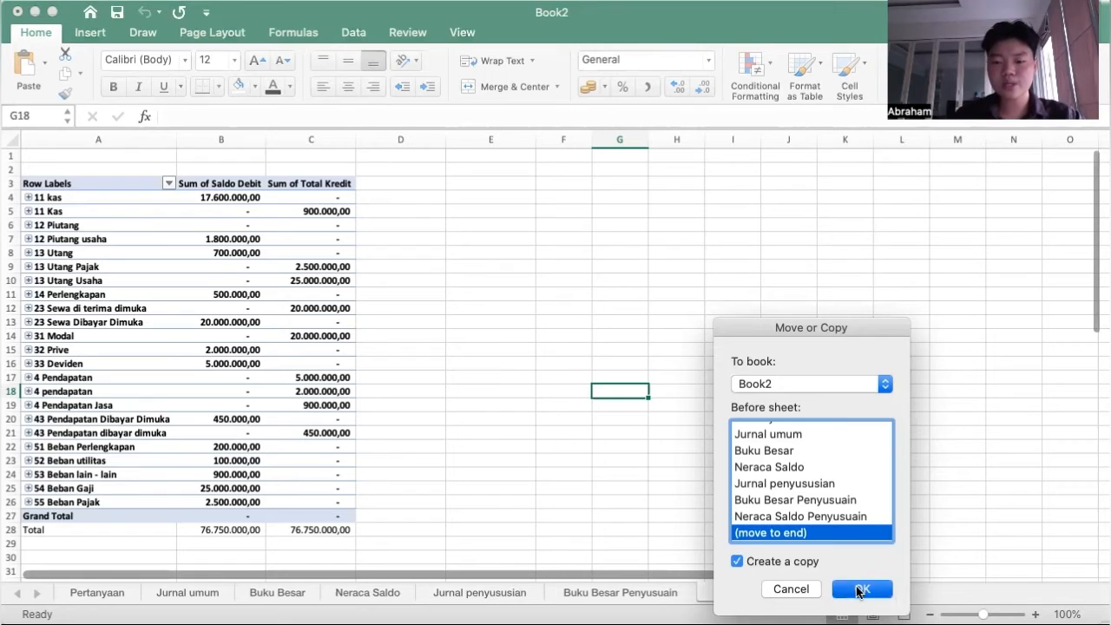
Rename the copied sheet as LP Lb Rugi & Ekuitas.
double_click(923, 594)
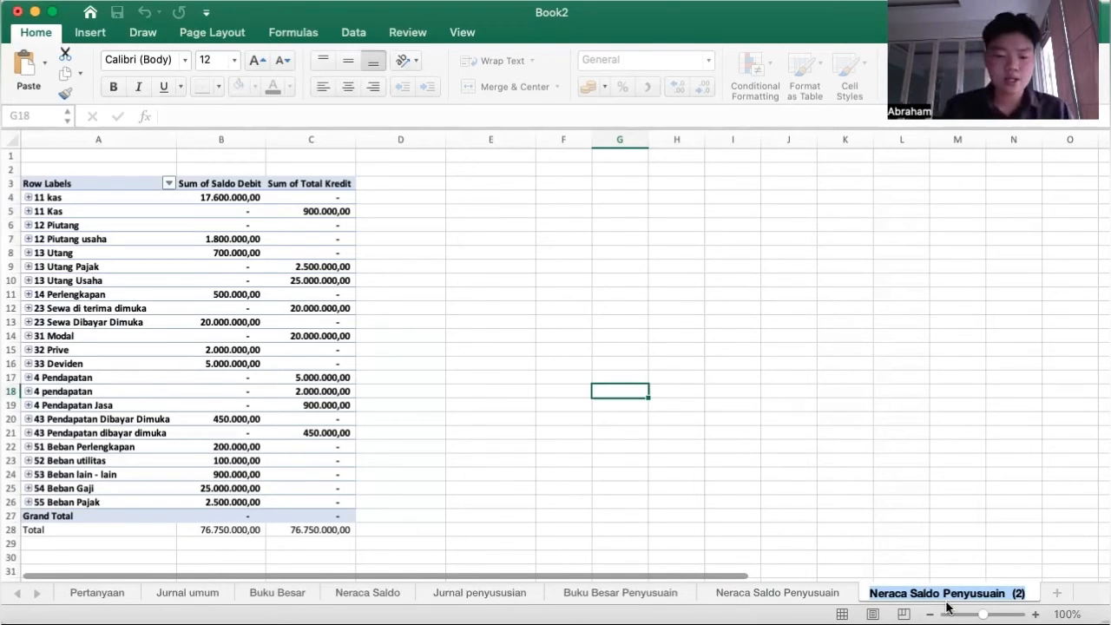
type("LP")
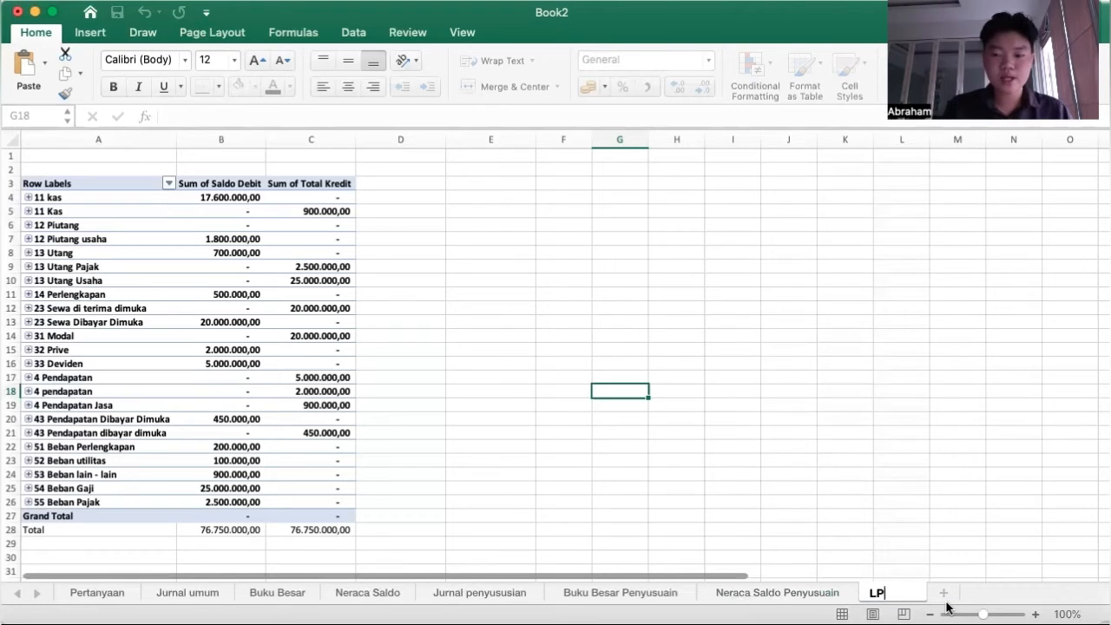
type(" Lk")
key("BackSpace")
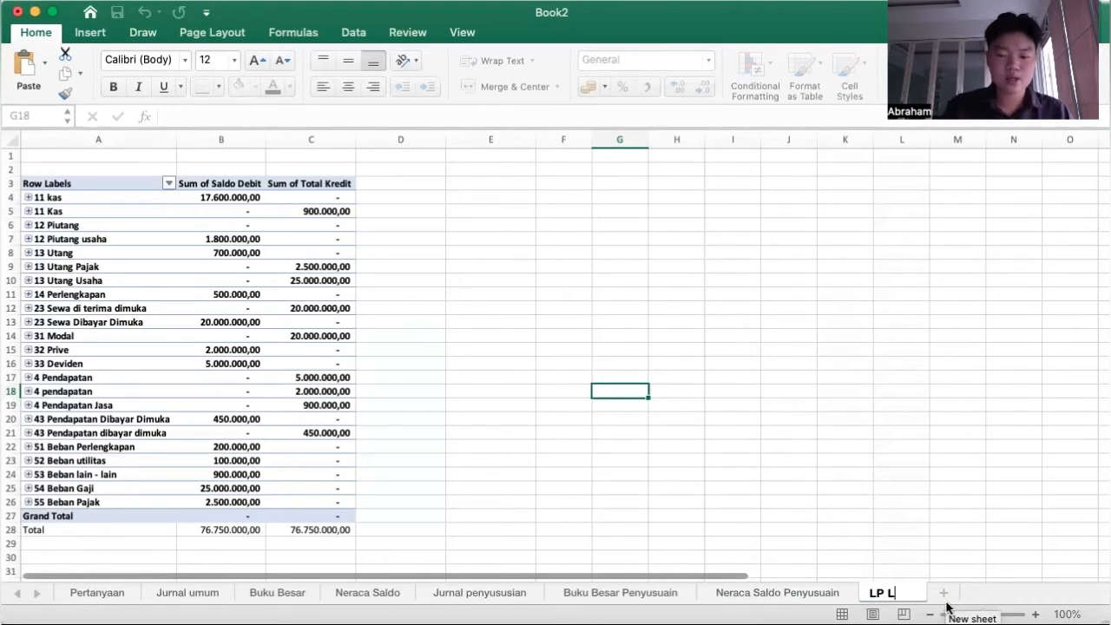
type("b Rug")
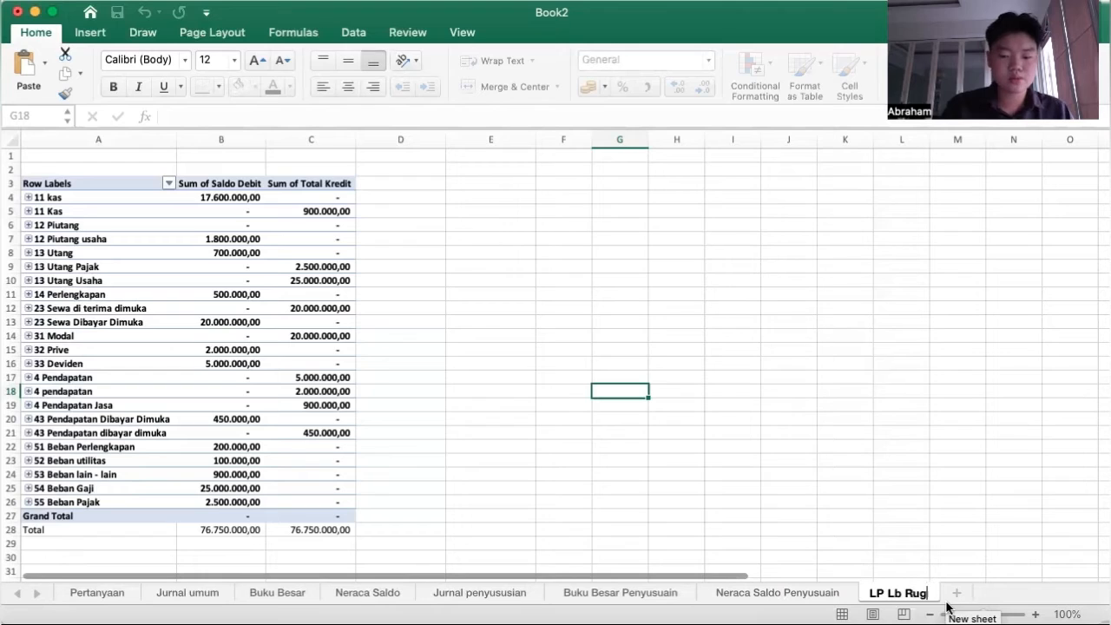
type("i &")
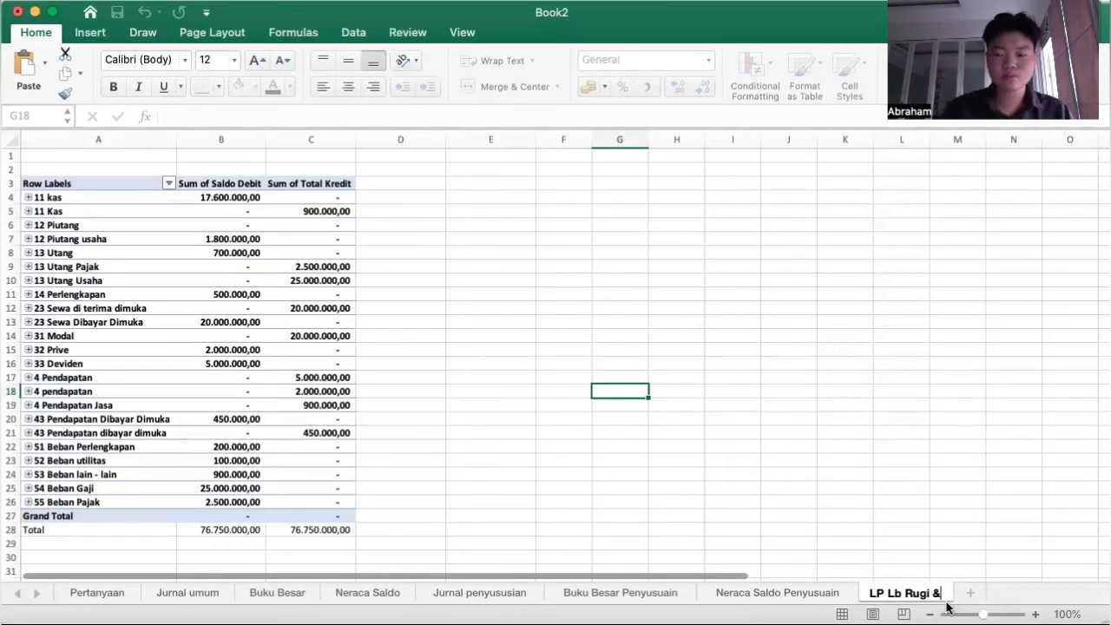
type(" Ekuitas")
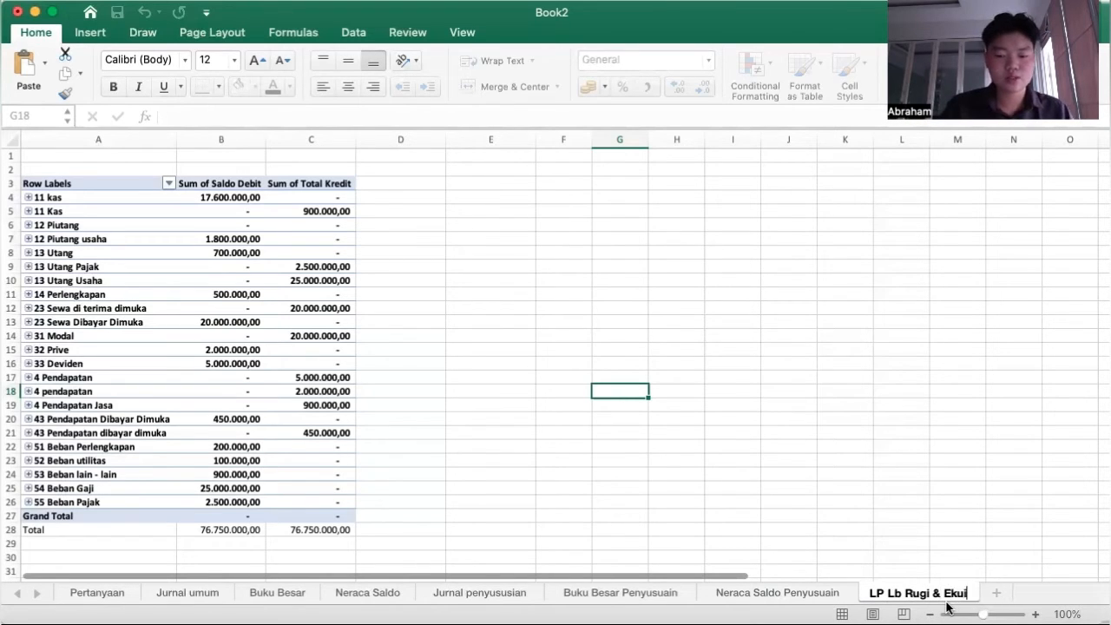
left_click(831, 535)
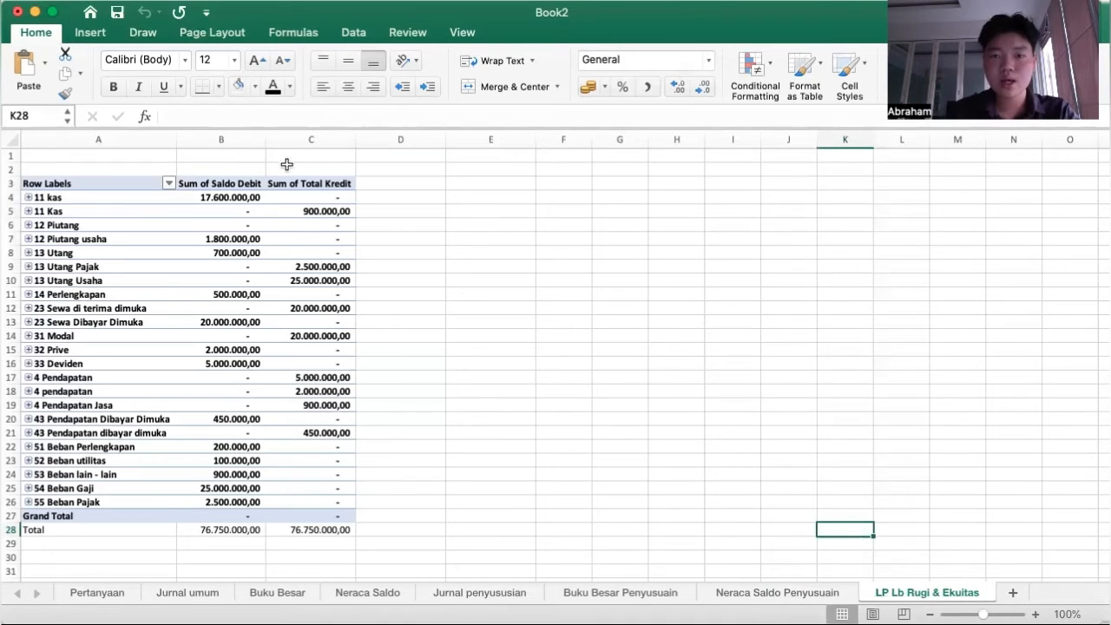
Filter the PivotTable's Akun Full rows to 4 pendapatan, 4 Pendapatan Jasa and both 43 Pendapatan dibayar dimuka accounts, clearing all other accounts.
left_click(169, 183)
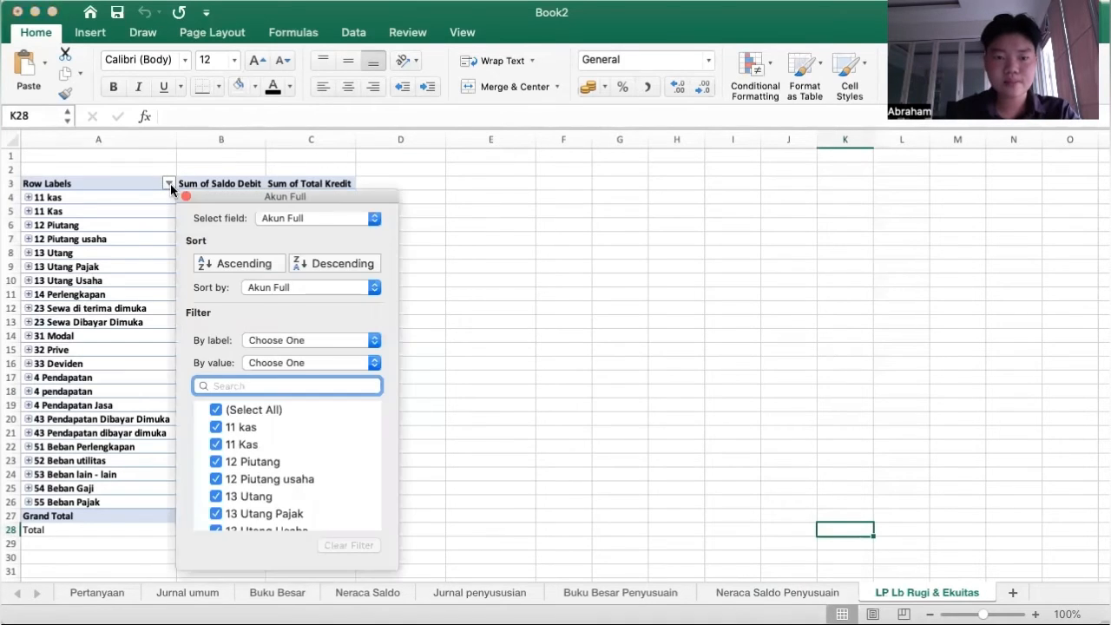
left_click(168, 184)
left_click(167, 184)
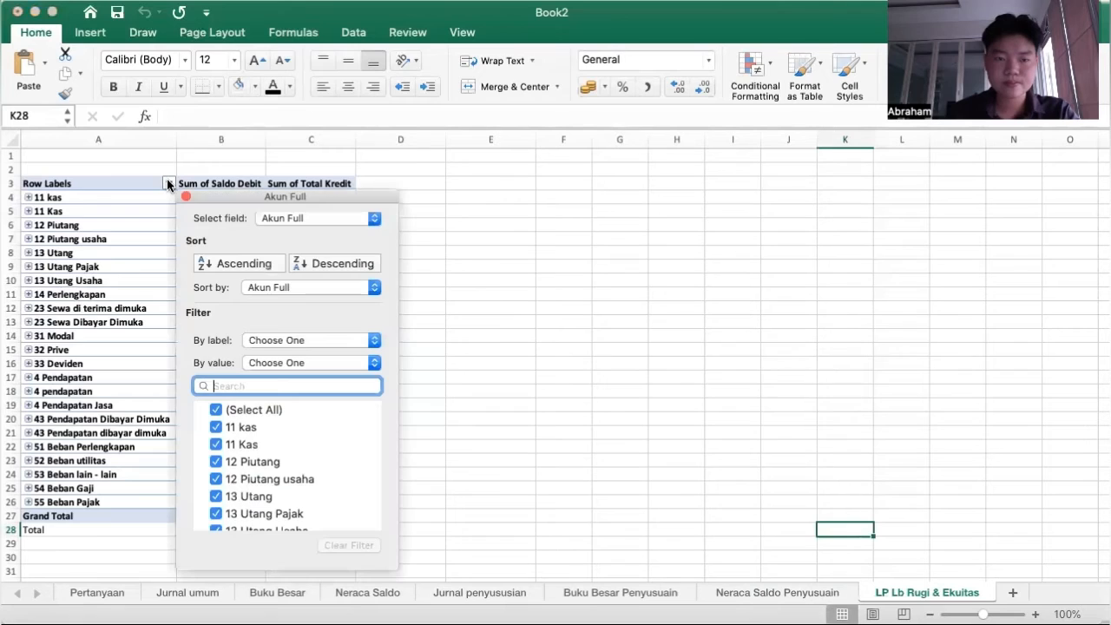
left_click(216, 410)
scroll(274, 434, "down", 2)
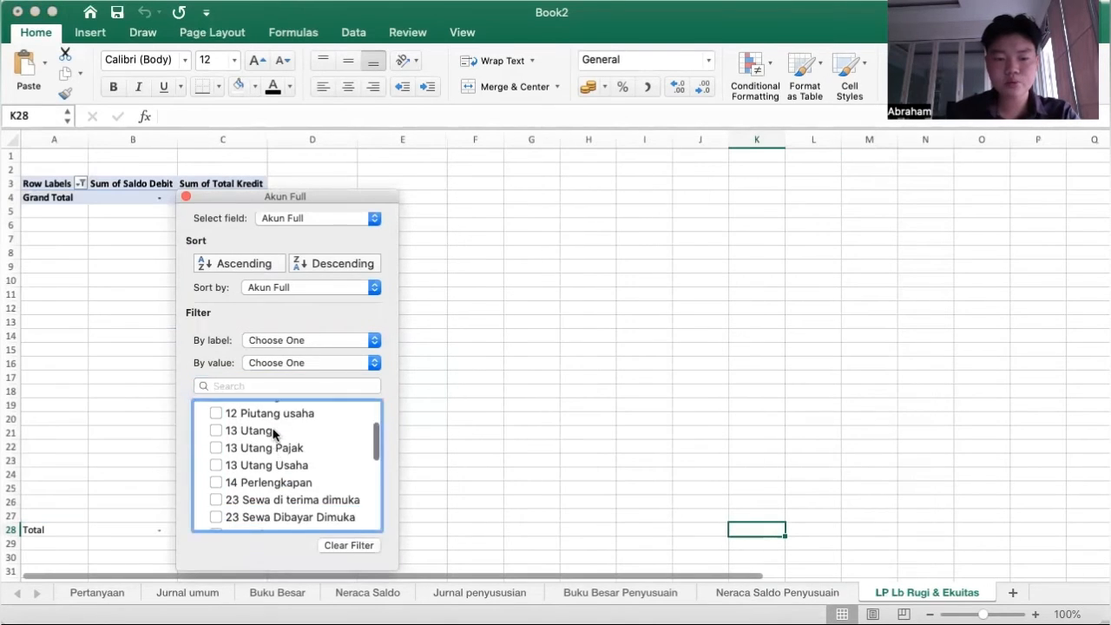
scroll(274, 434, "down", 3)
scroll(273, 433, "down", 5)
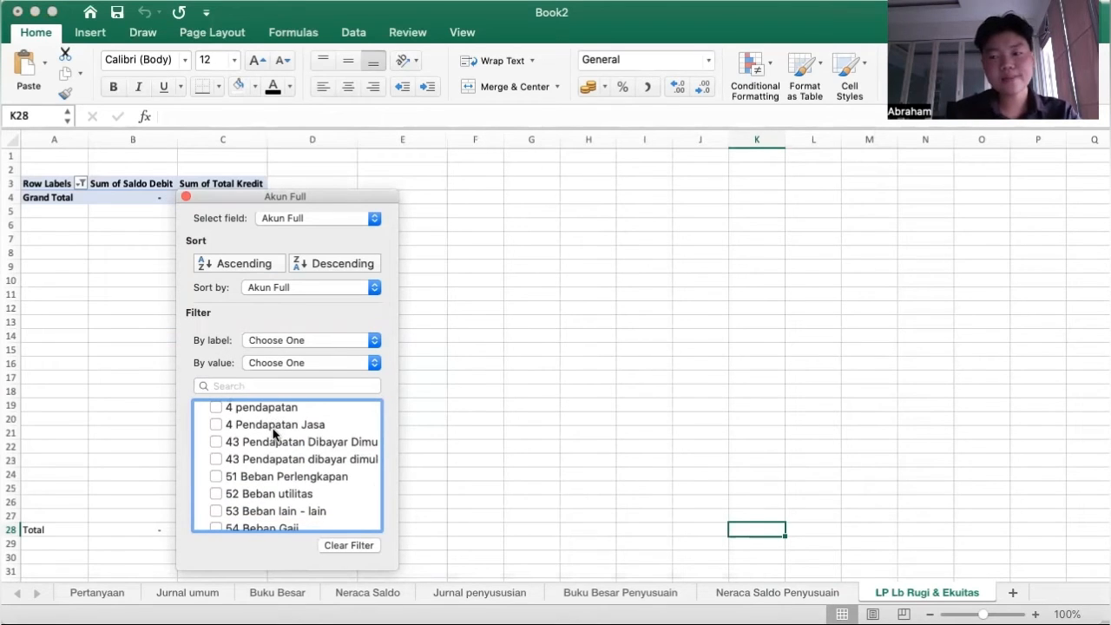
left_click(216, 409)
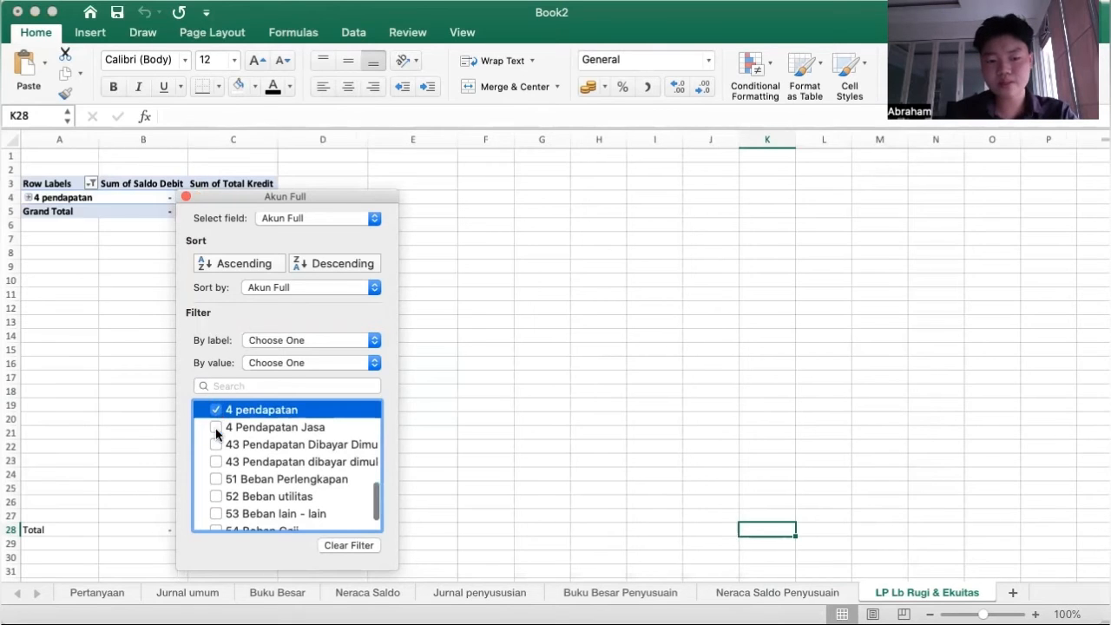
left_click(215, 426)
left_click(218, 457)
left_click(215, 443)
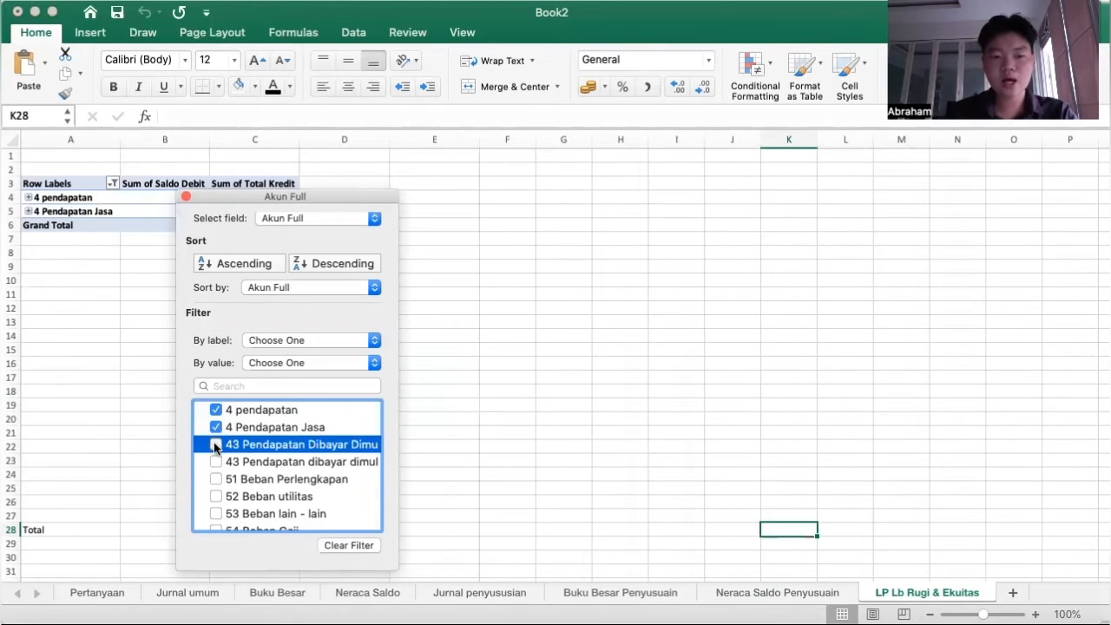
left_click(216, 464)
left_click(216, 463)
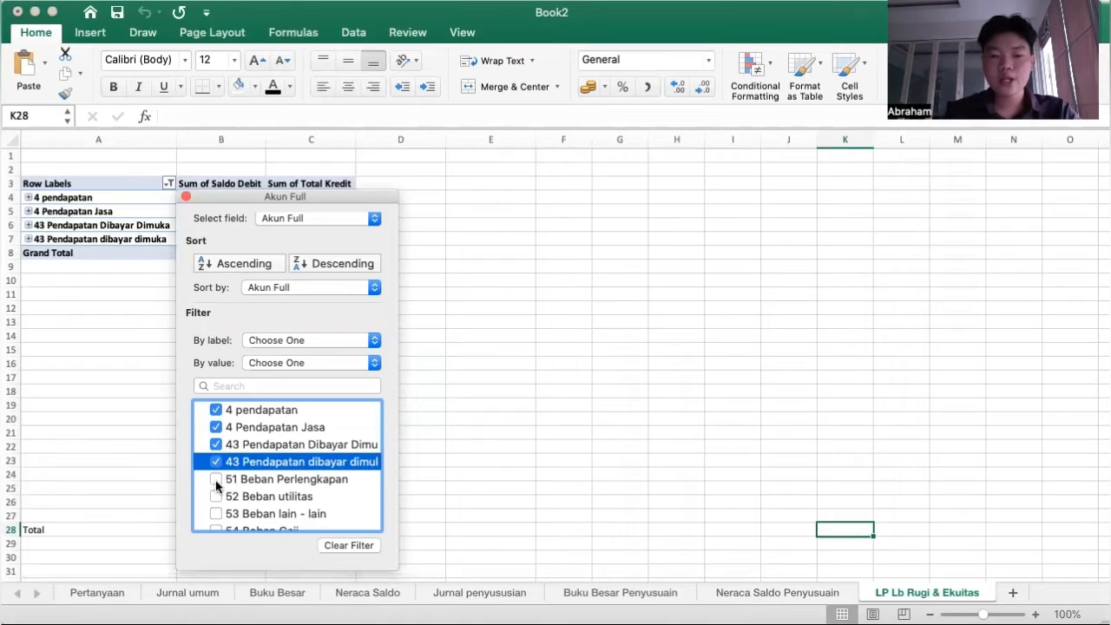
Add the expense accounts 51 Beban Perlengkapan, 52 Beban utilitas, 53 Beban lain - lain, 54 Beban Gaji and 55 Beban Pajak to the filter.
left_click(216, 480)
left_click(216, 496)
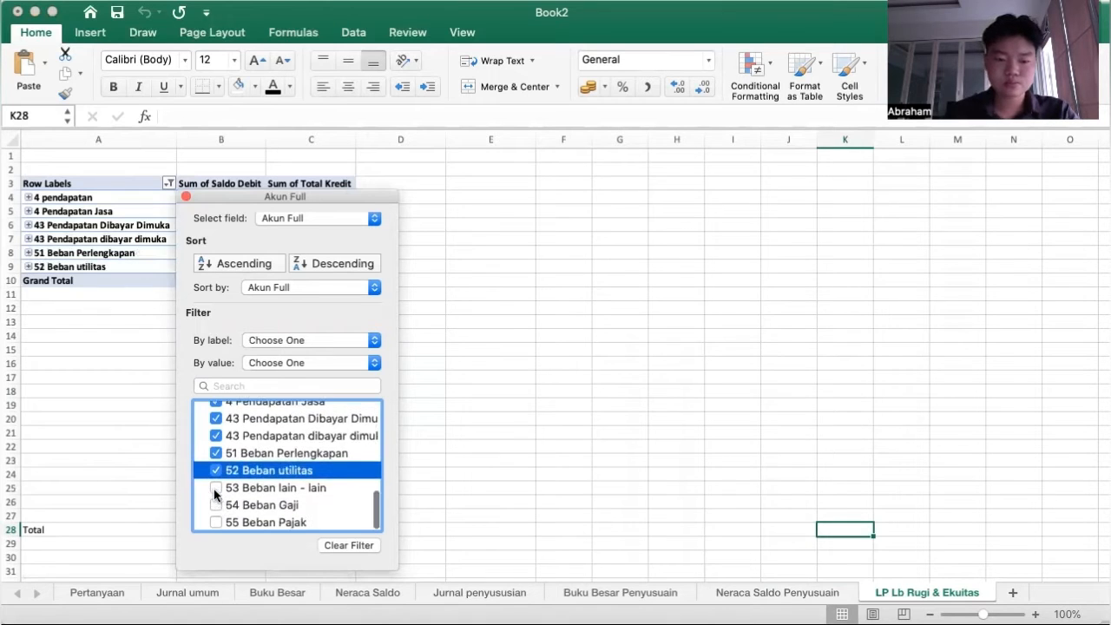
left_click(214, 488)
left_click(214, 502)
left_click(215, 518)
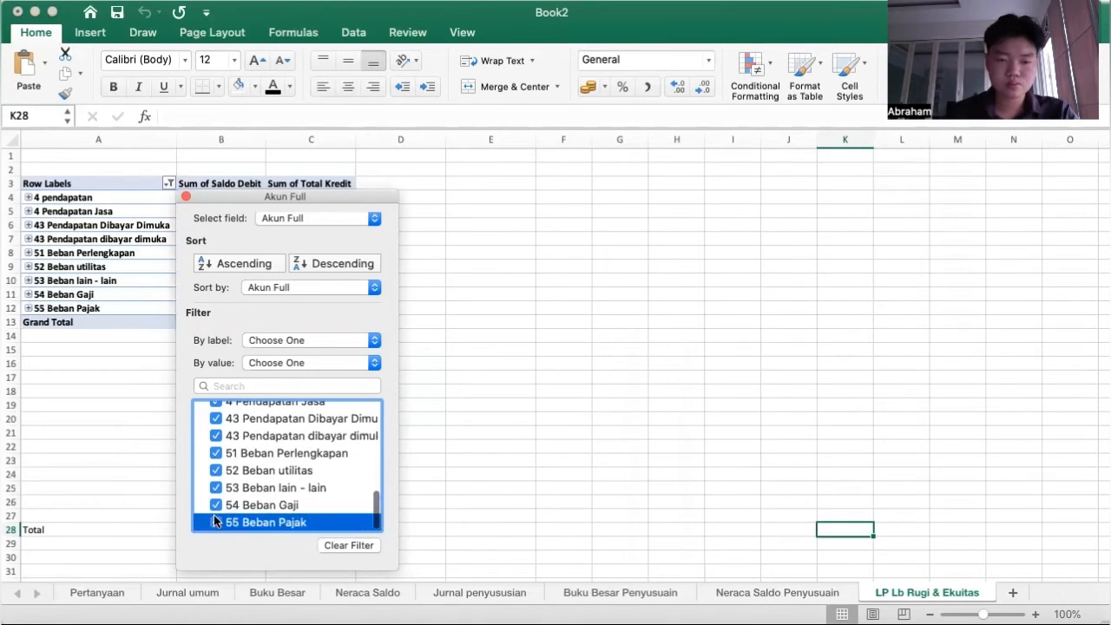
left_click(478, 414)
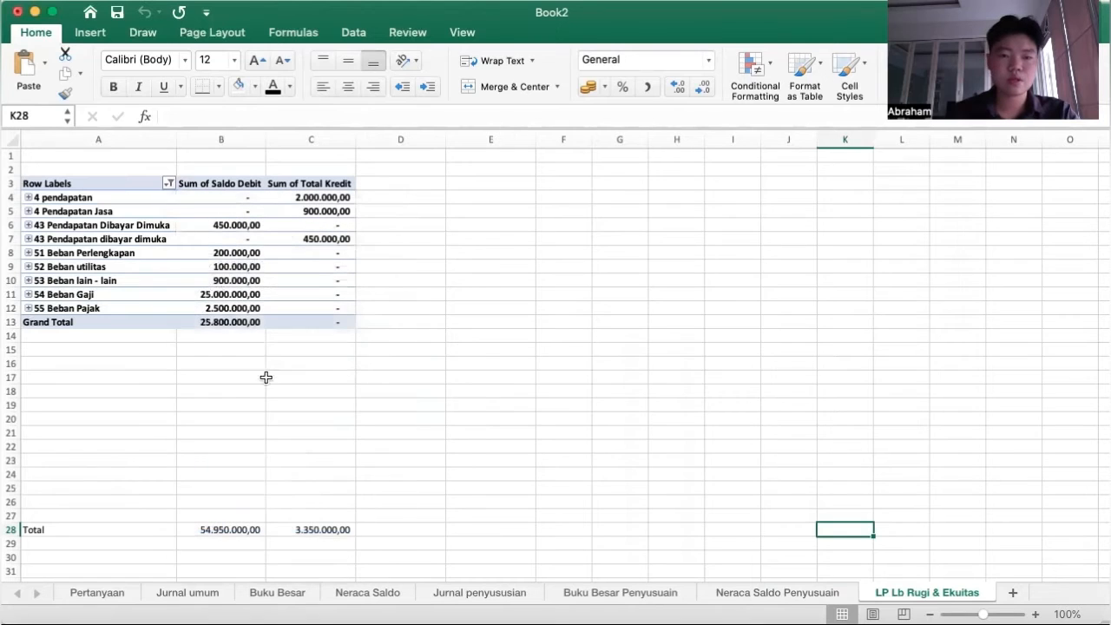
Enter the title Laporan Laba Rugi in cell A2 above the PivotTable.
left_click(264, 376)
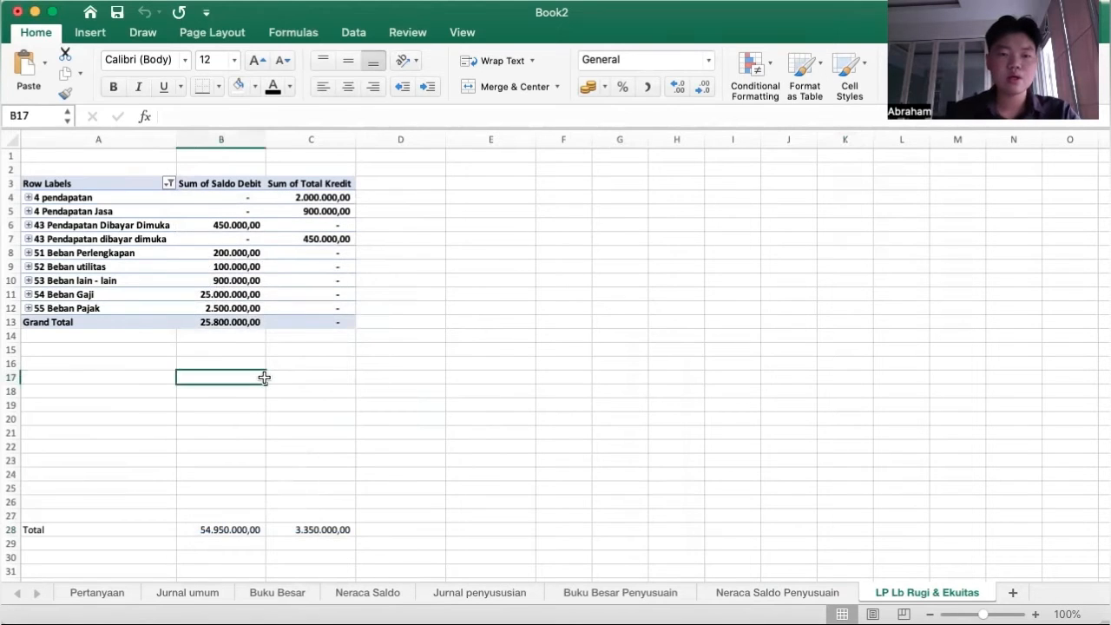
left_click(108, 169)
type("La")
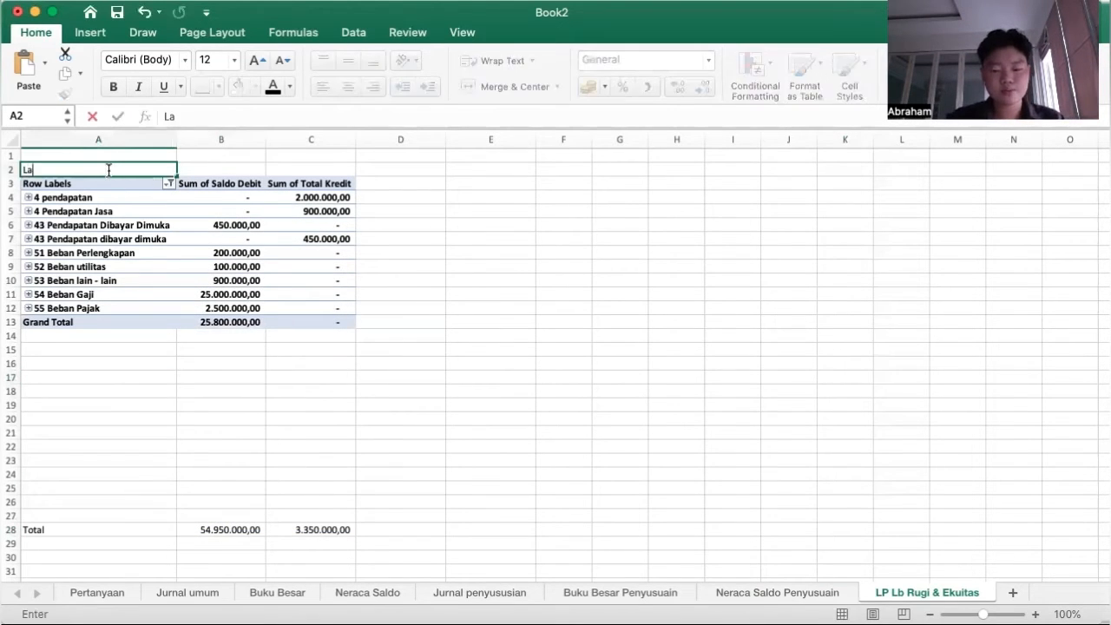
type("poran laba ")
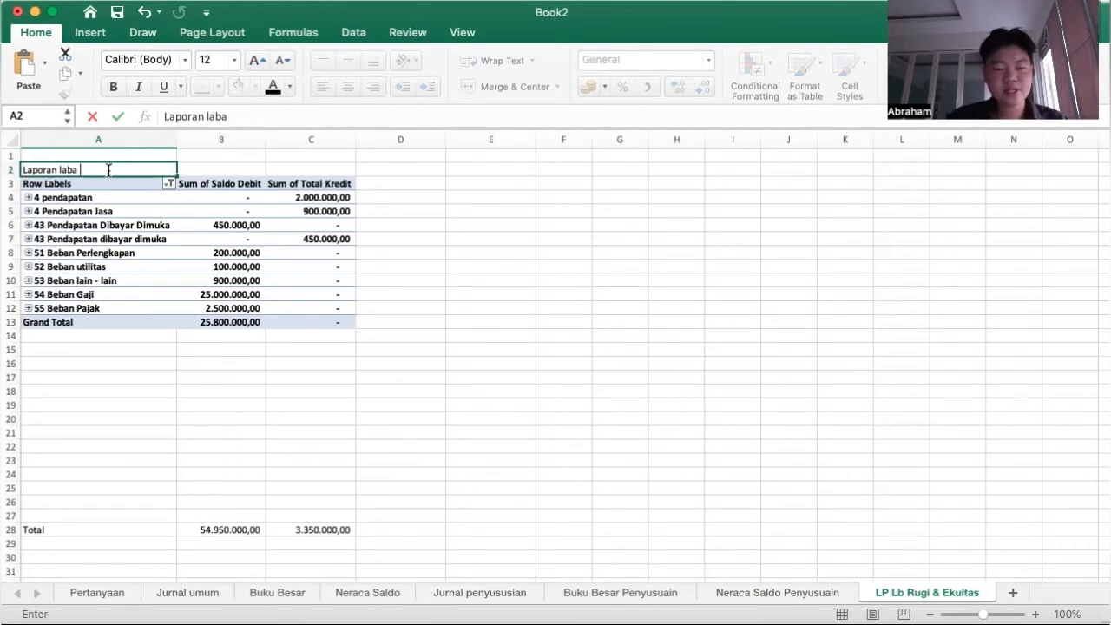
type("Rugi")
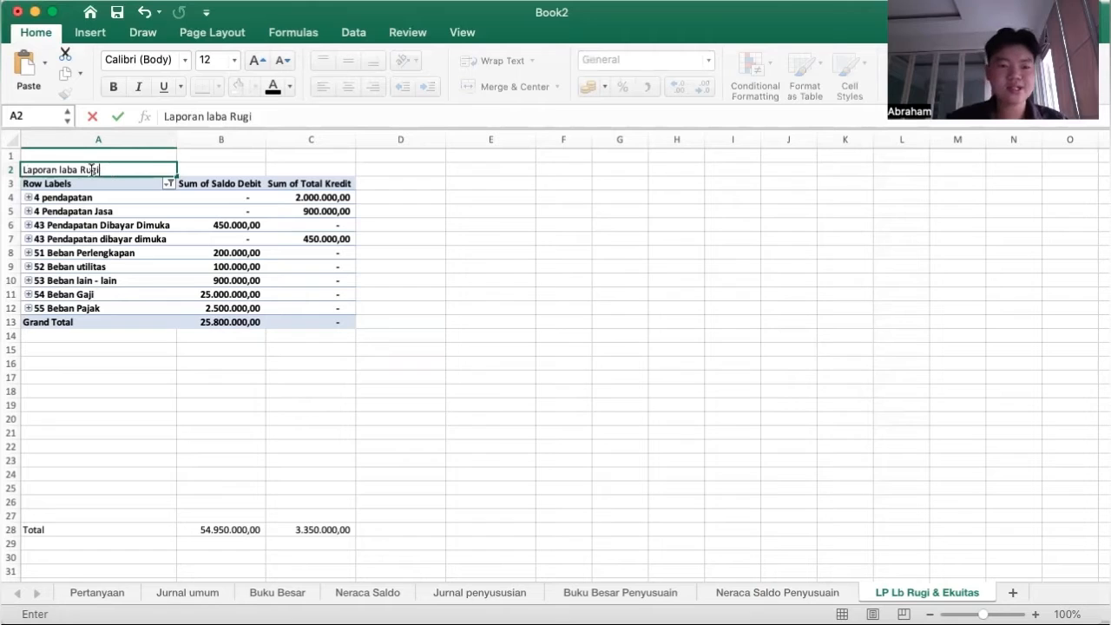
left_click(62, 169)
key("BackSpace")
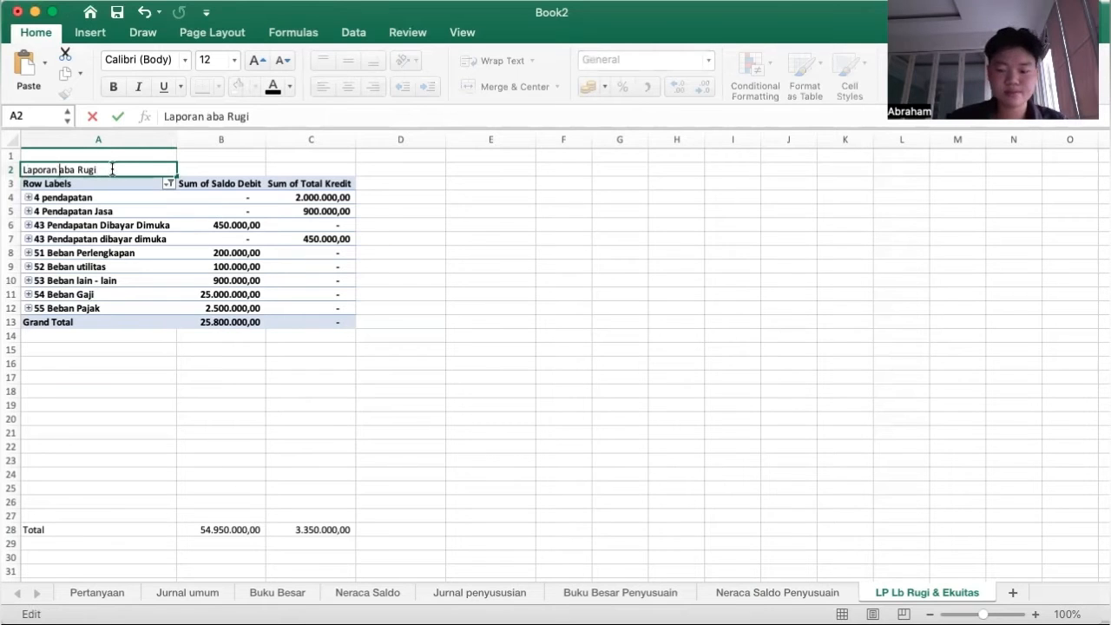
type("L")
left_click(212, 173)
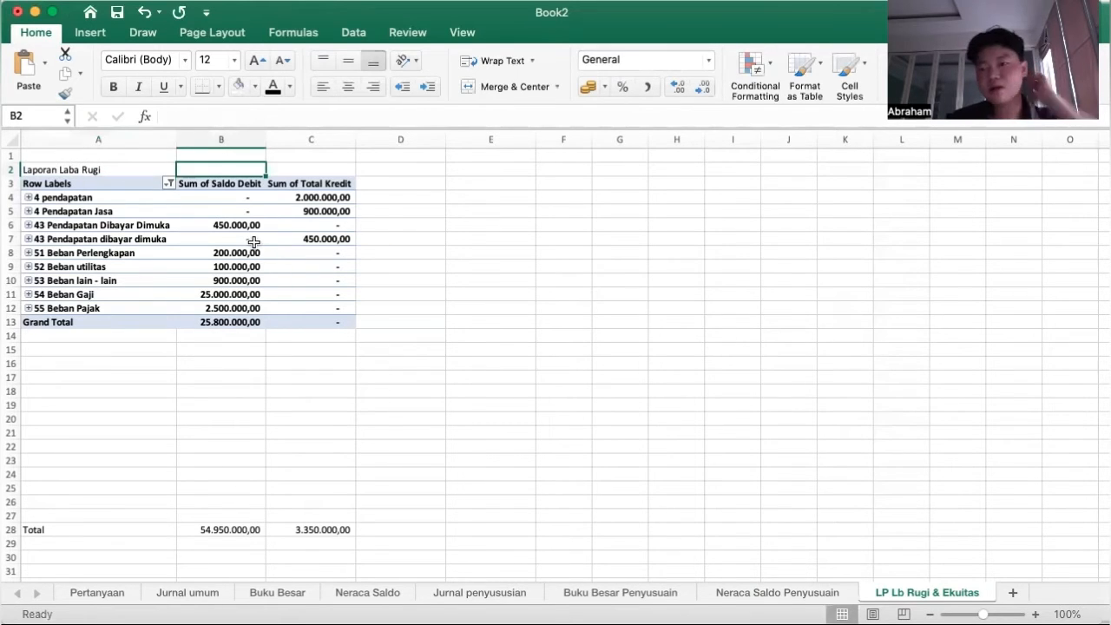
Apply Merge & Center to the Laporan Laba Rugi title in cell A2.
left_click(104, 174)
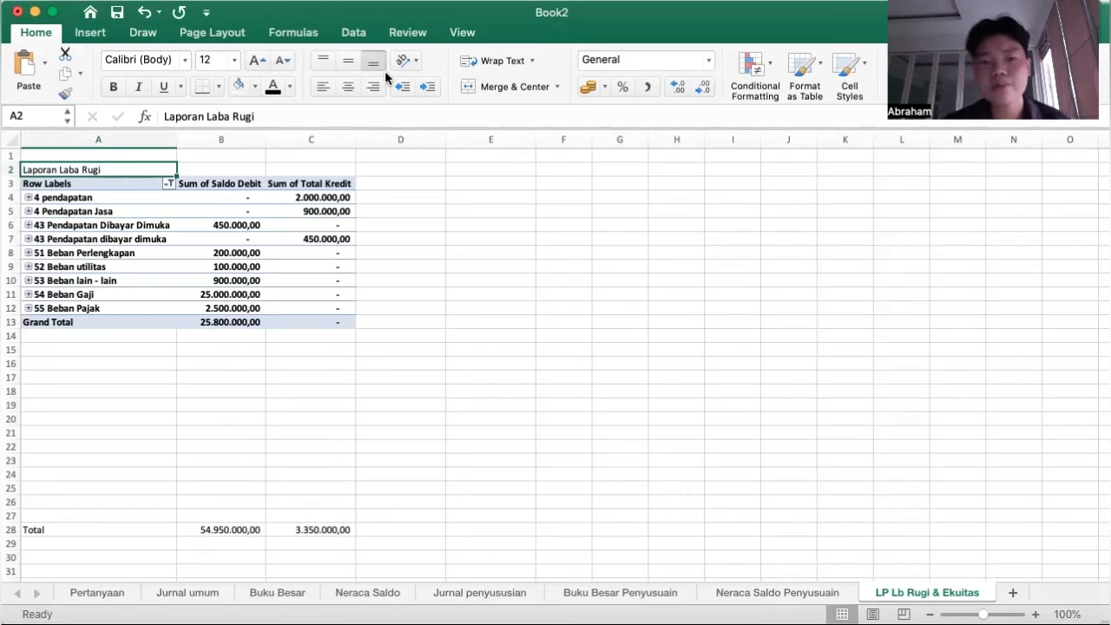
left_click(512, 86)
left_click(434, 357)
left_click(98, 168)
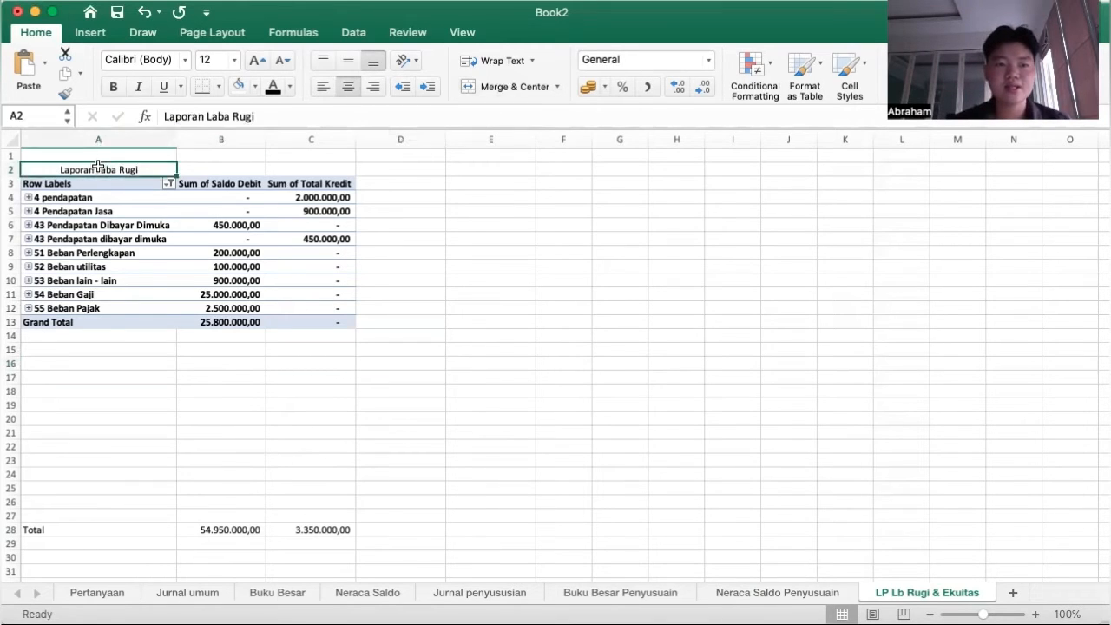
Bold the Laporan Laba Rugi title in A2 and enter the title Laporan Ekuitas Pemilik in cell E2.
left_click(113, 87)
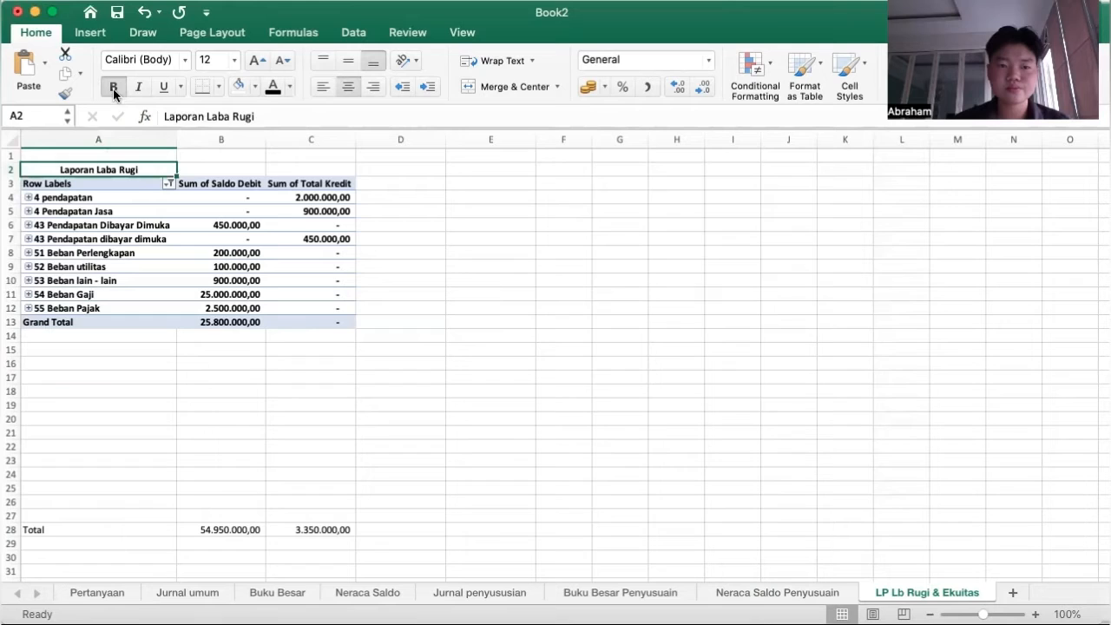
left_click(505, 171)
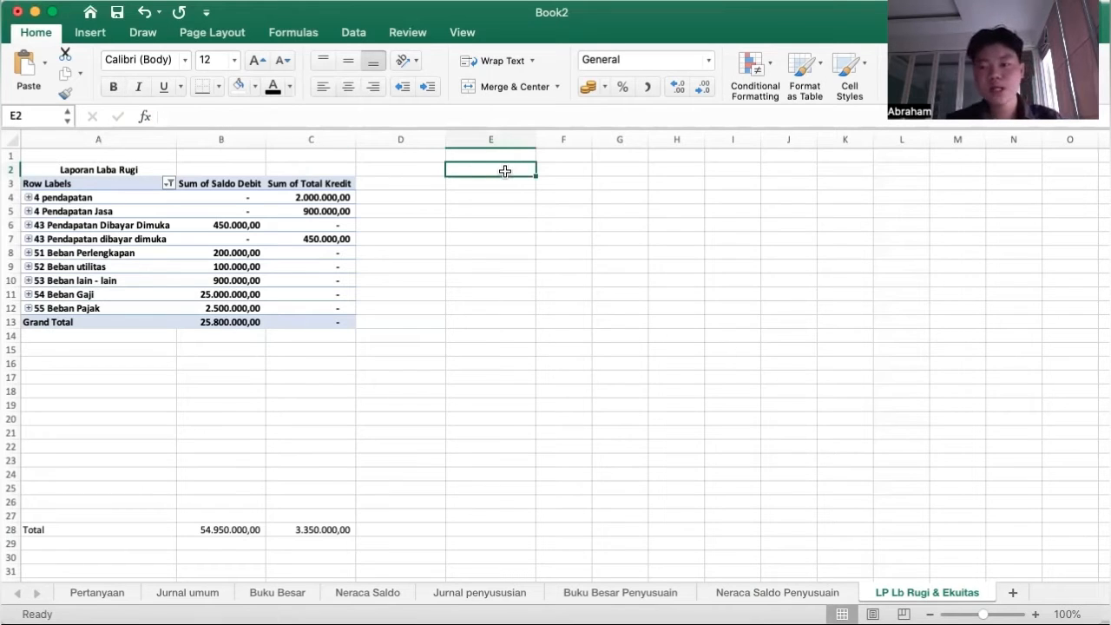
type("L")
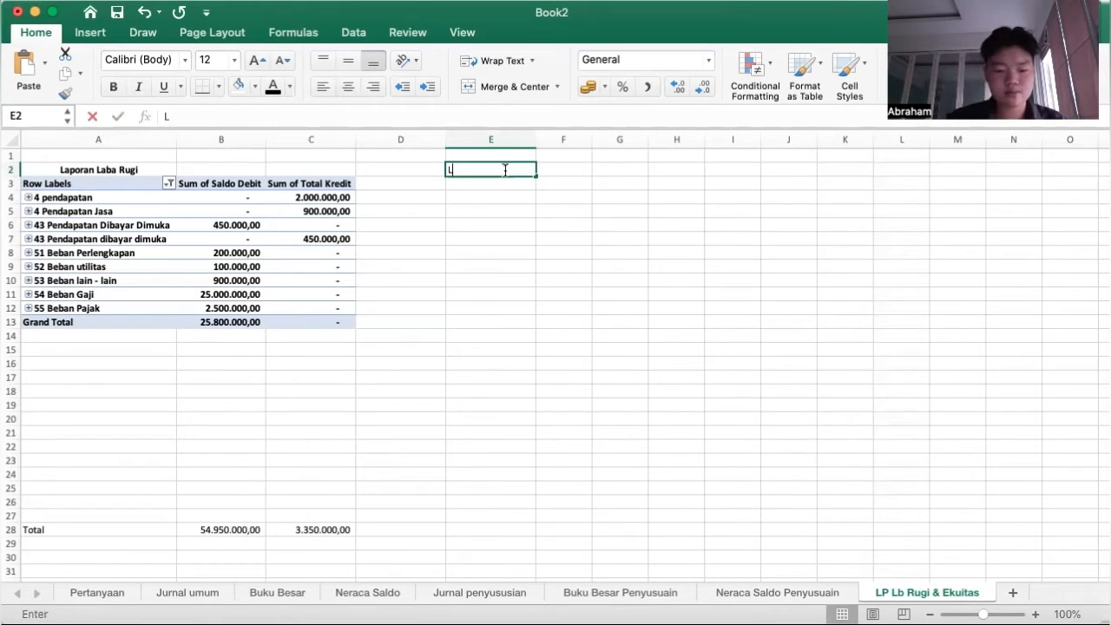
type("aporan Ekuitas")
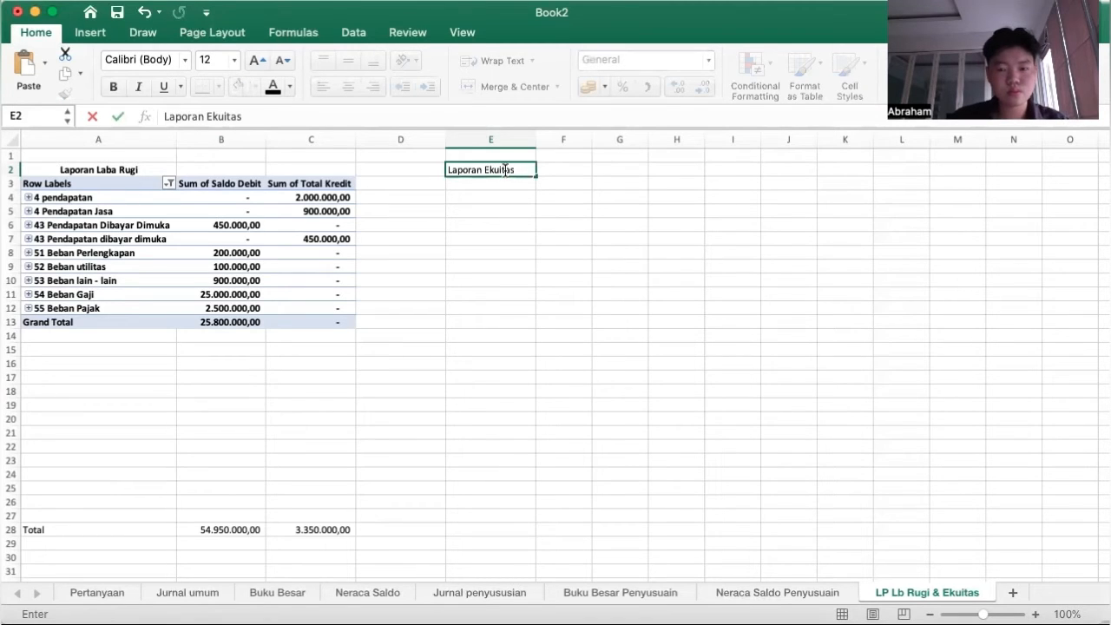
type(" Pemilik")
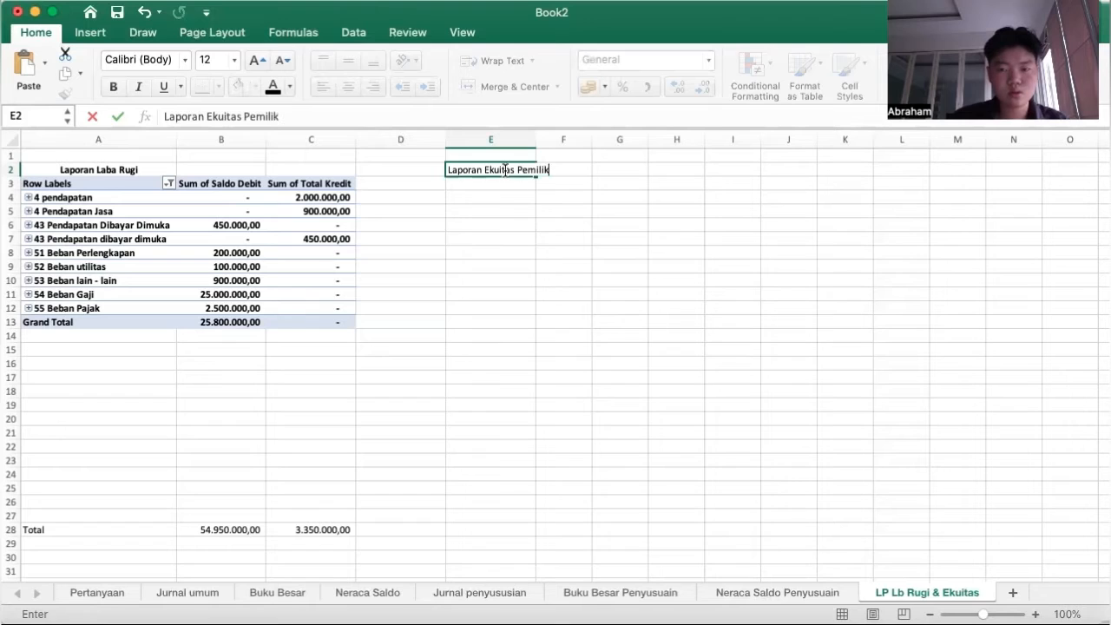
Widen column E to about twice its width so it holds the Laporan Ekuitas Pemilik title.
left_click(529, 251)
left_click_drag(530, 137, 639, 139)
left_click(466, 267)
left_click(465, 279)
Enter the label Modal, 1 Januari in cell E3 below the Laporan Ekuitas Pemilik title.
left_click(452, 186)
double_click(452, 187)
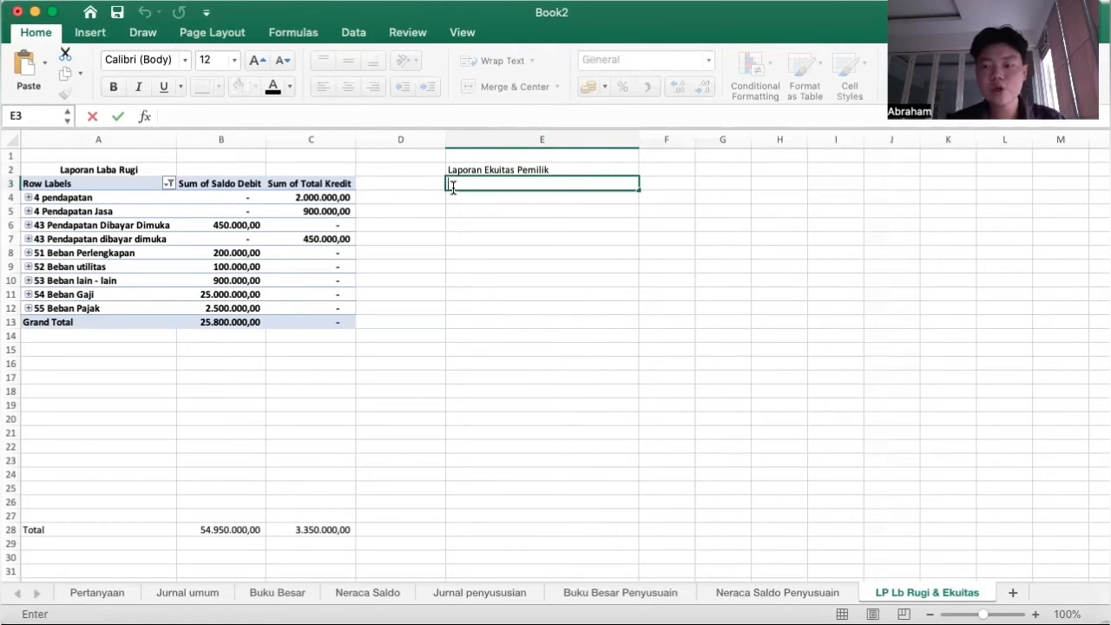
type("mODAL")
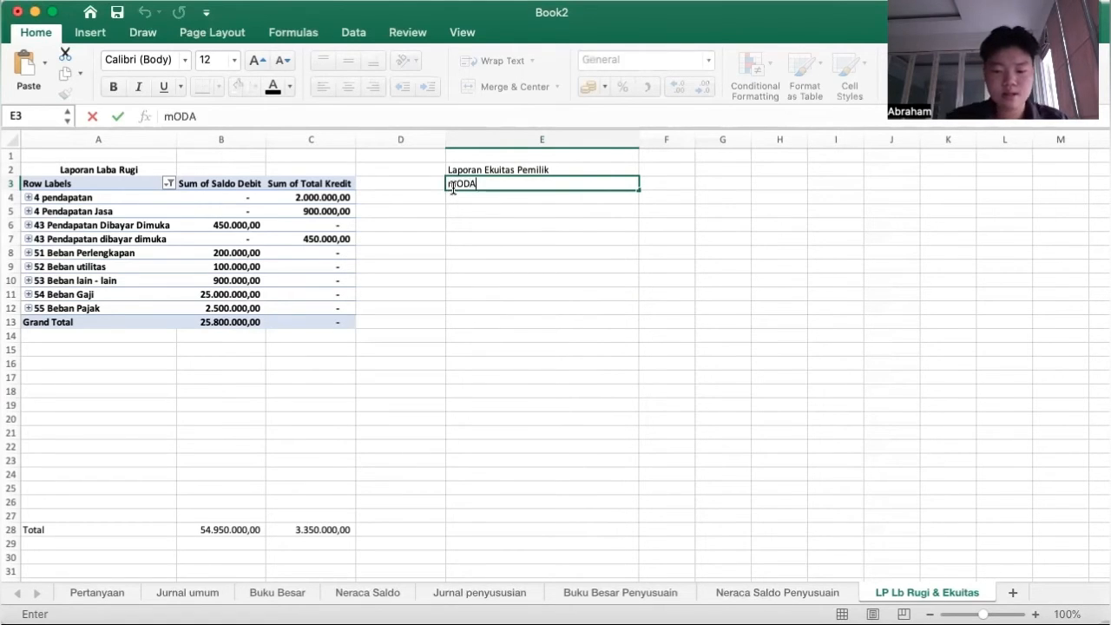
key("BackSpace")
key("BackSpace")
key("BackSpace")
key("BackSpace")
key("BackSpace")
type("M")
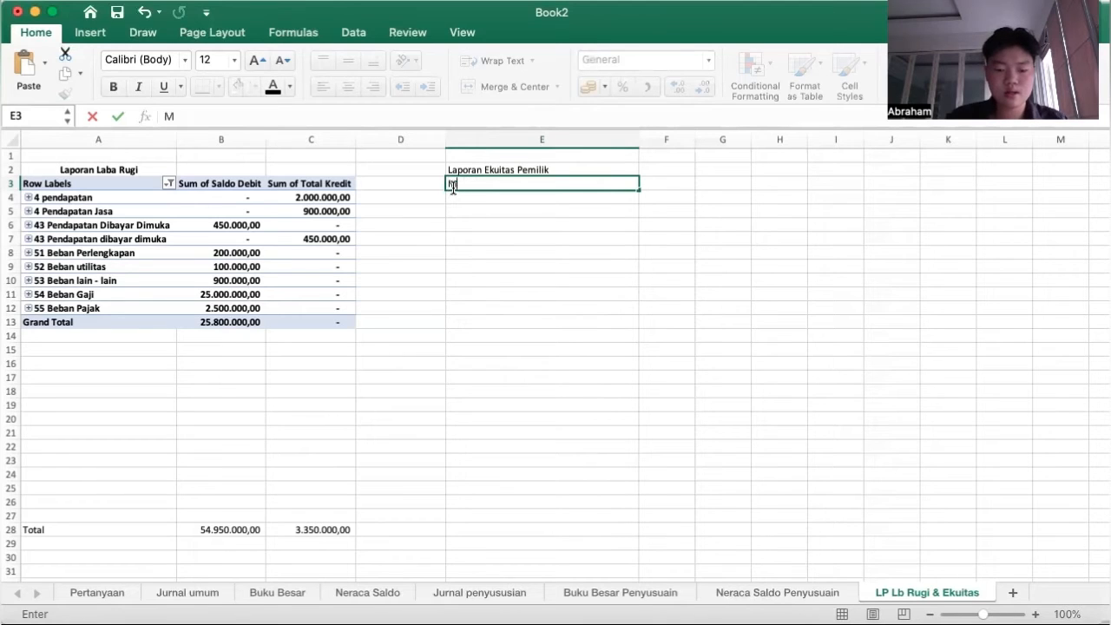
type("odal")
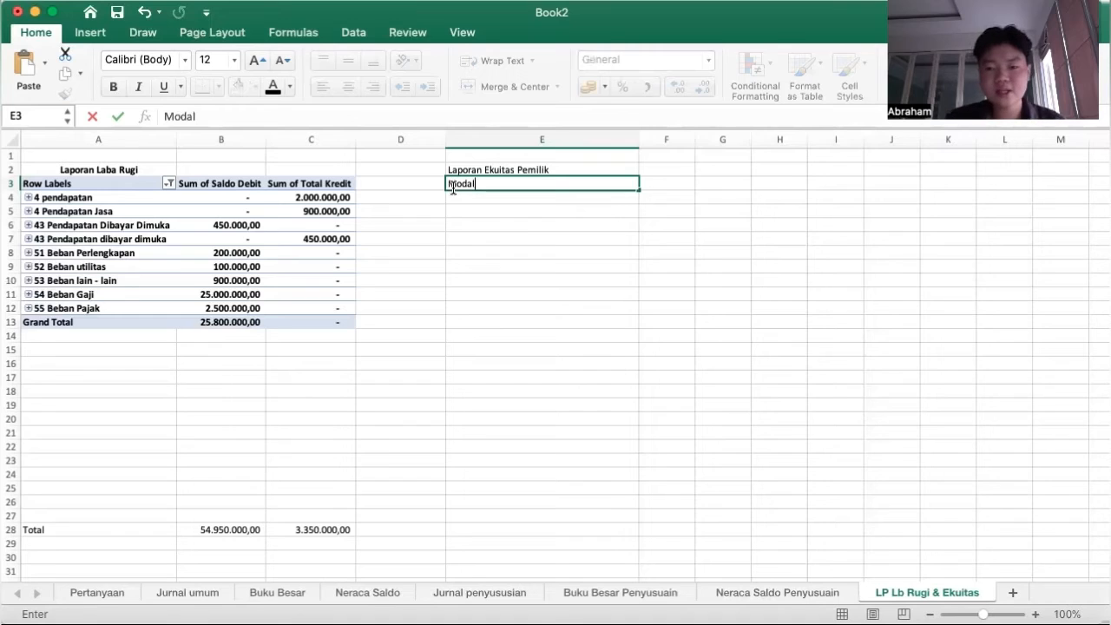
type(", 1 ")
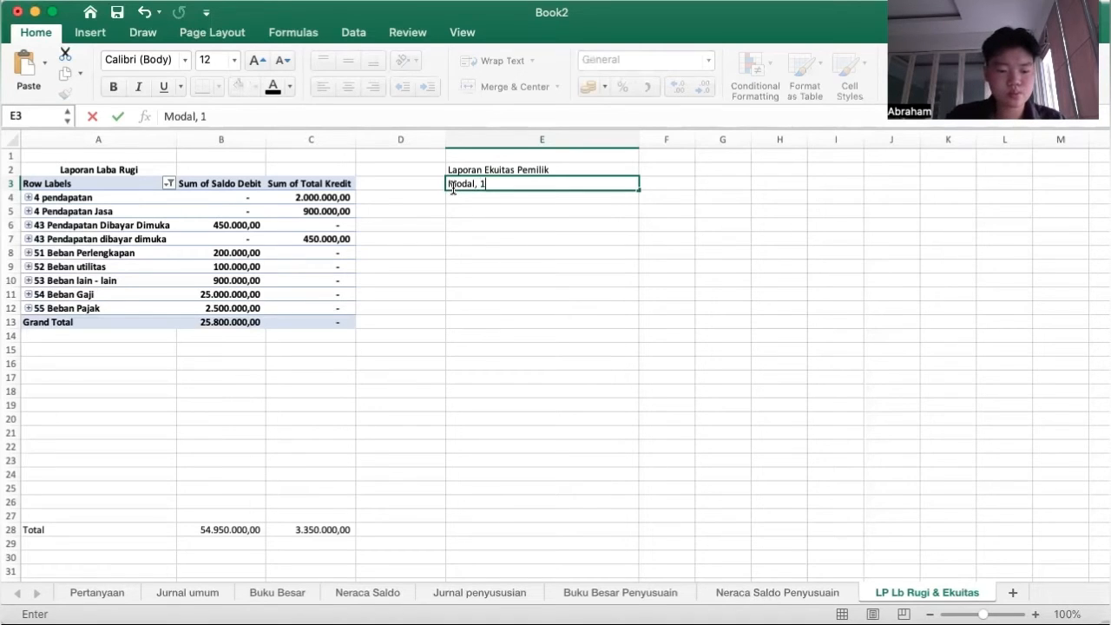
type("Janua")
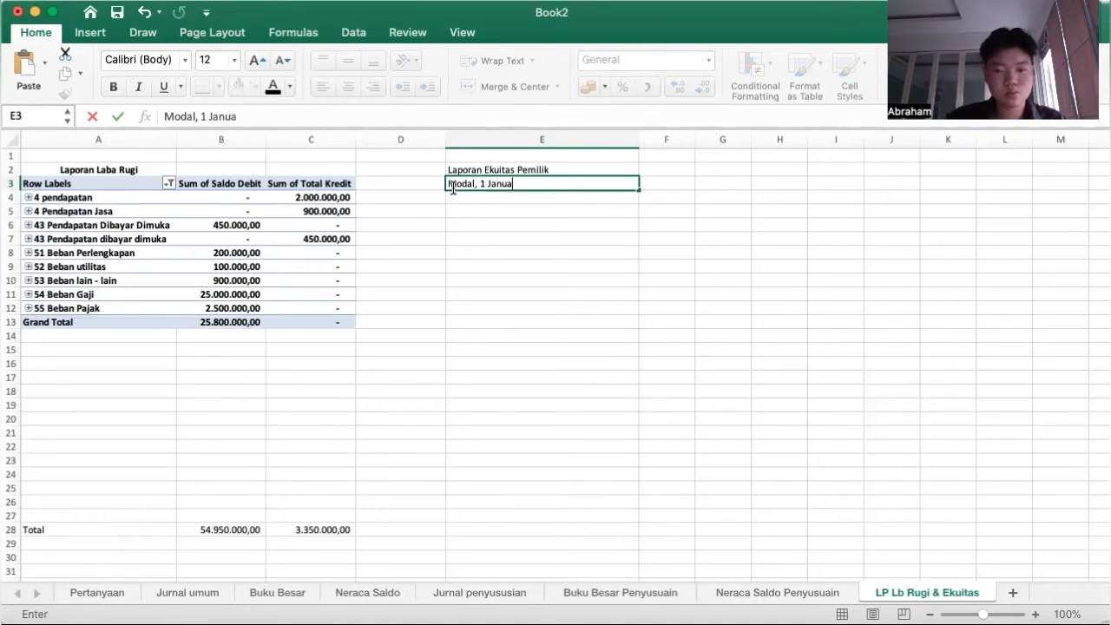
key("BackSpace")
type("ari")
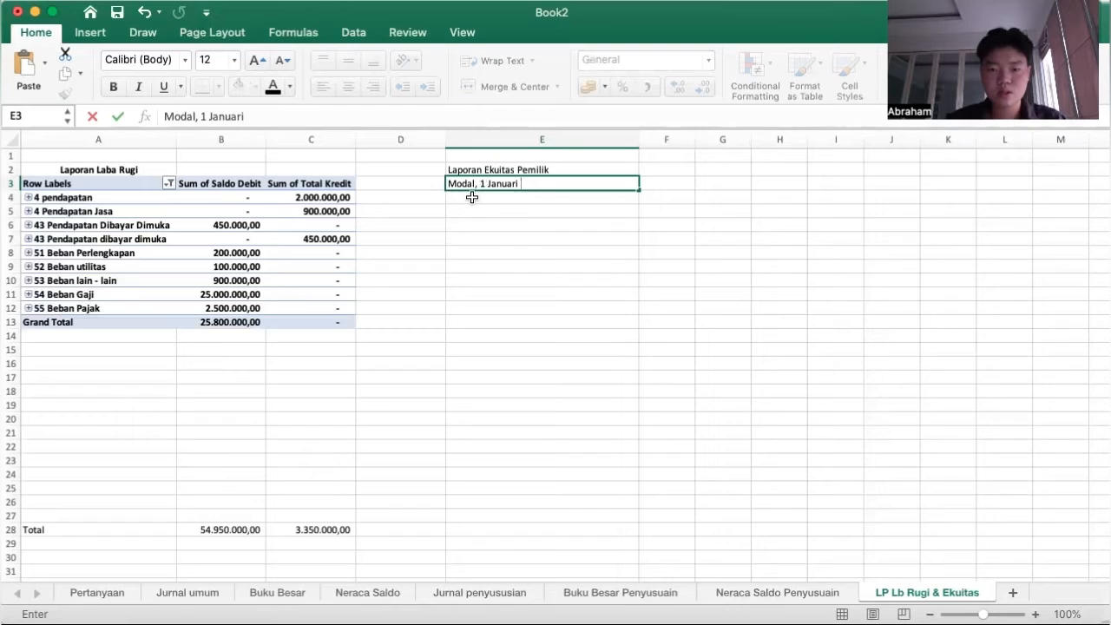
Enter the label Investasi, 1 Januari in cell E4, reusing the date text from the Modal label.
left_click(471, 197)
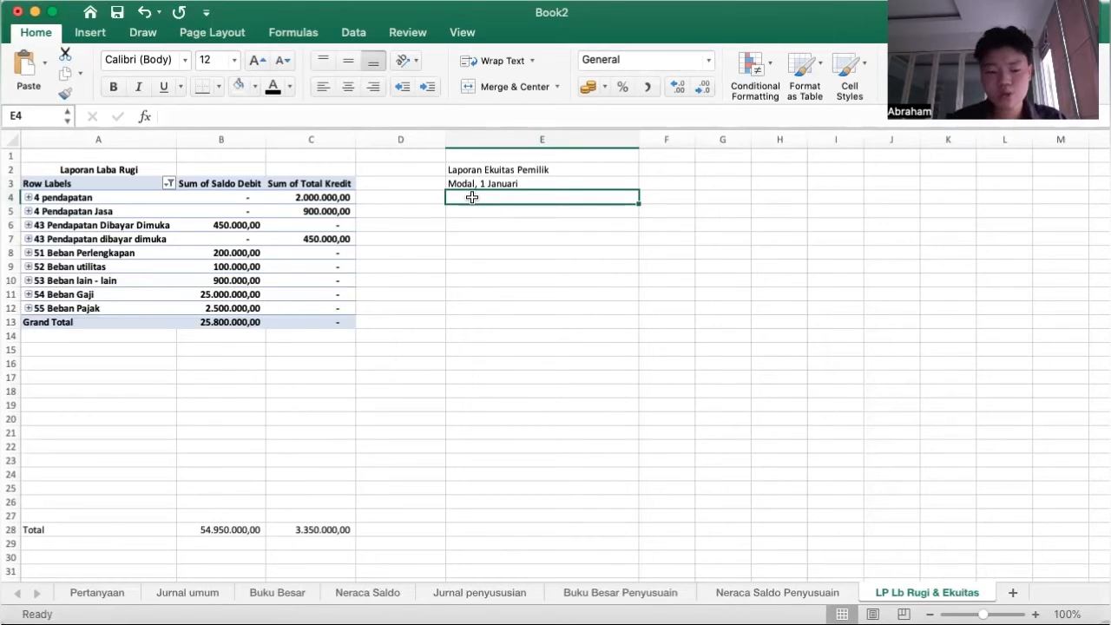
type("Invest")
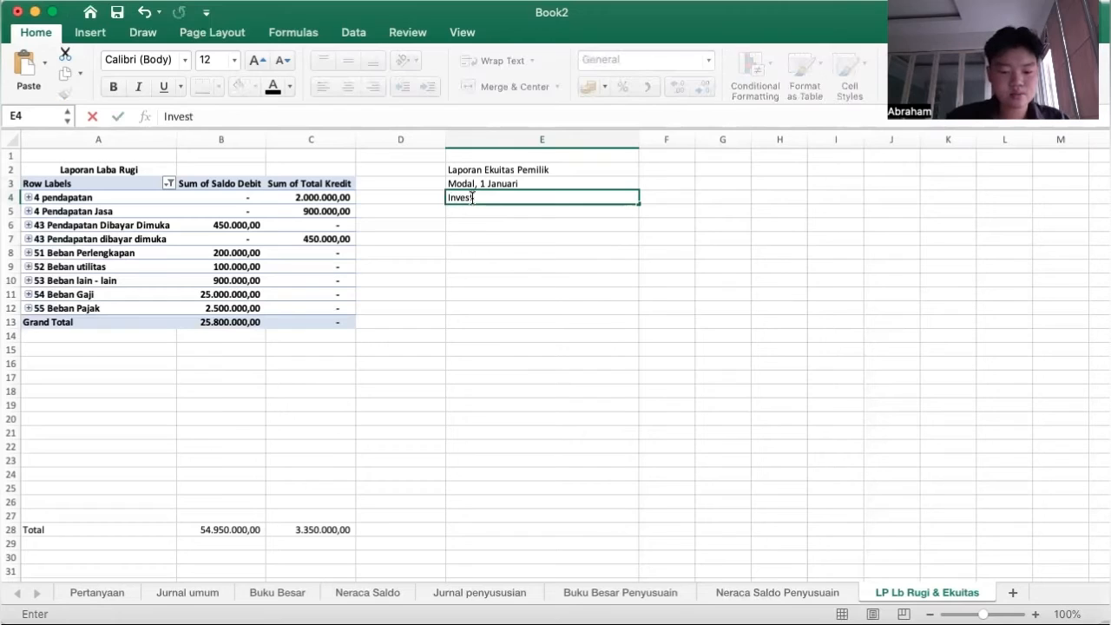
type("asi")
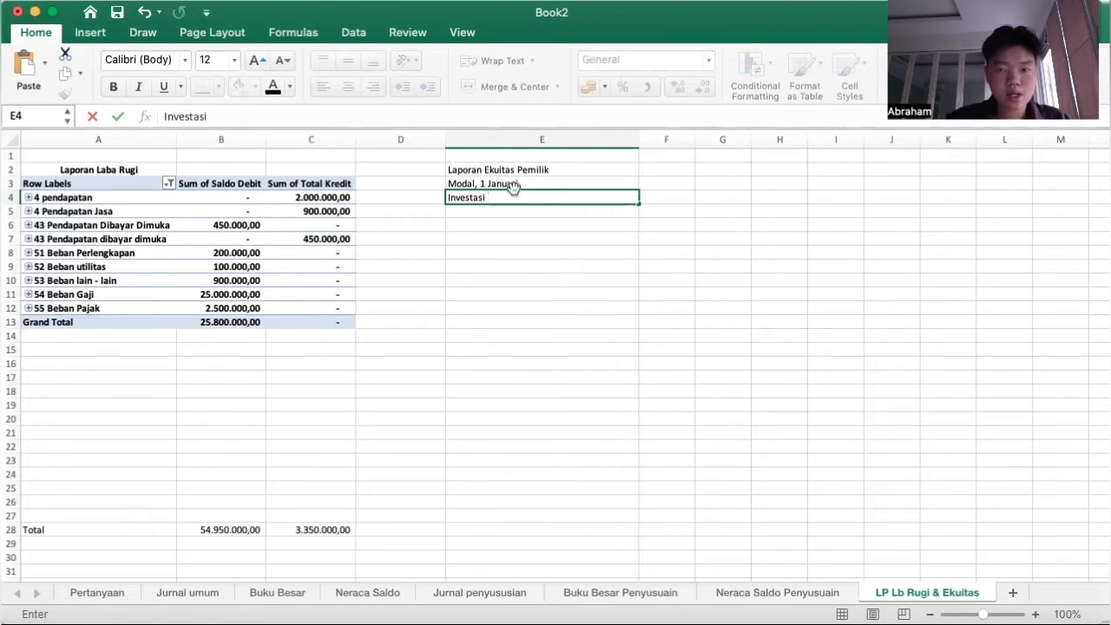
left_click(508, 183)
left_click_drag(253, 117, 195, 113)
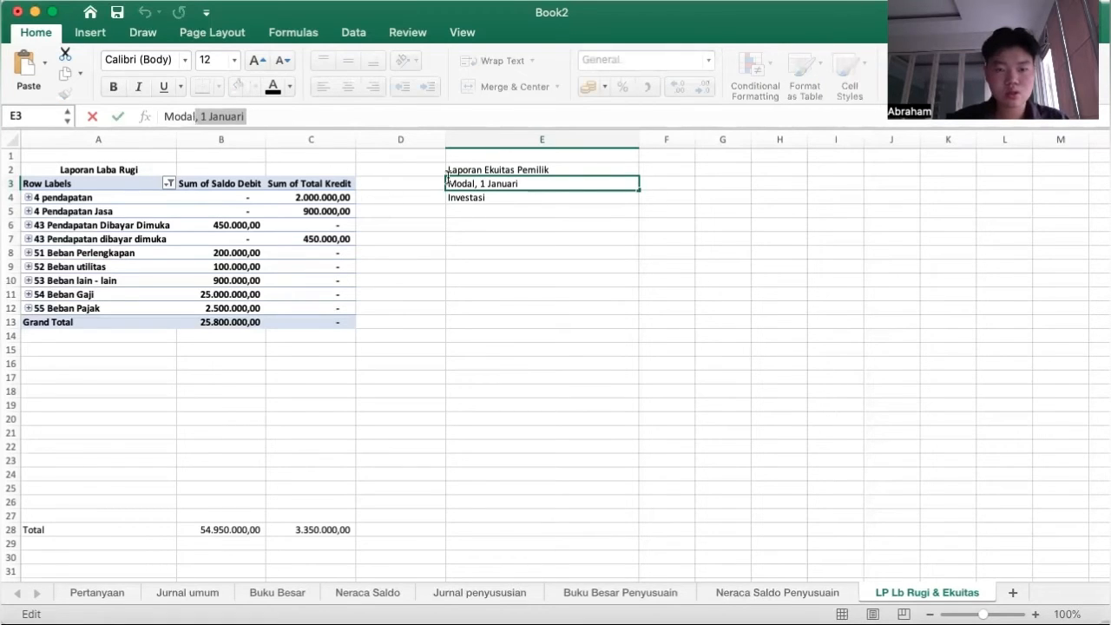
left_click(490, 197)
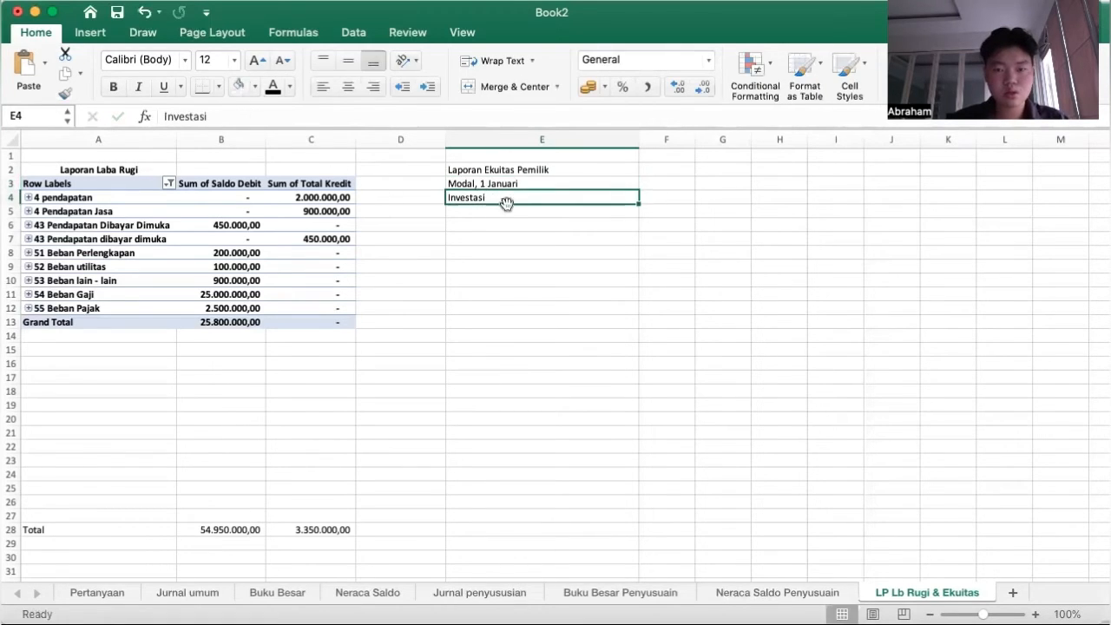
left_click(229, 115)
type(", 1 Januari")
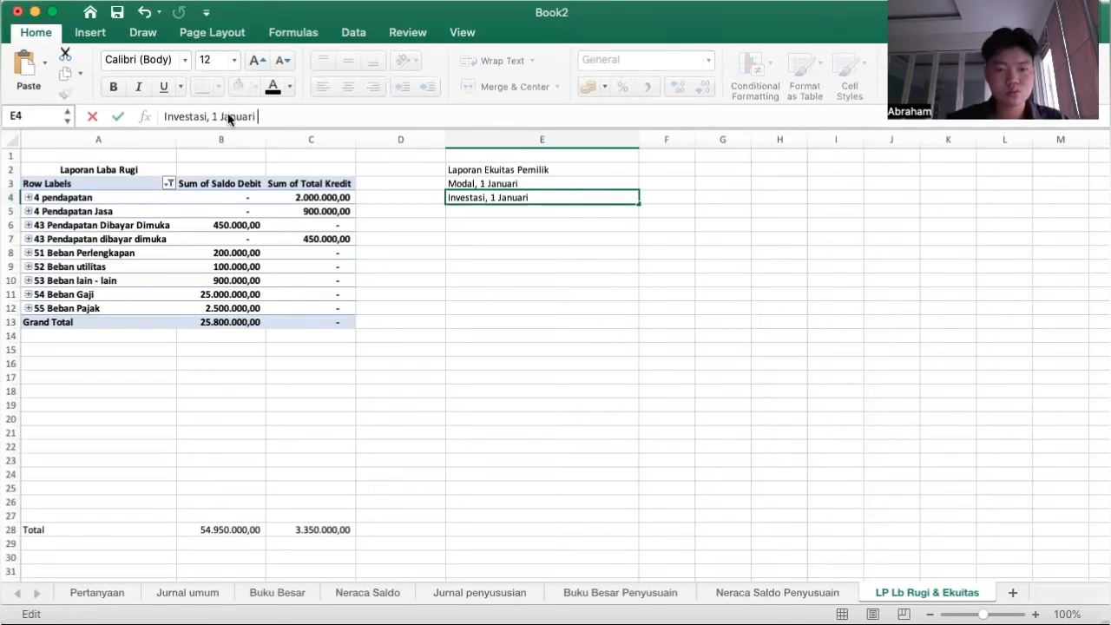
Enter the label Laba Neto , 1 Januari in cell E5 of the equity report.
left_click(487, 213)
type("Lab")
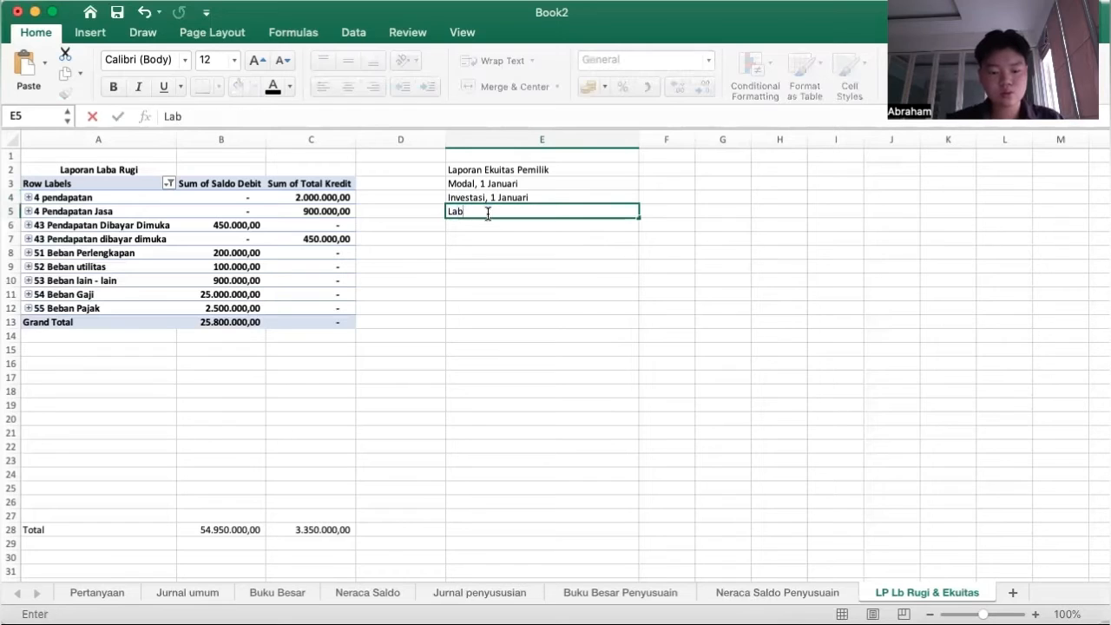
type("a Neto")
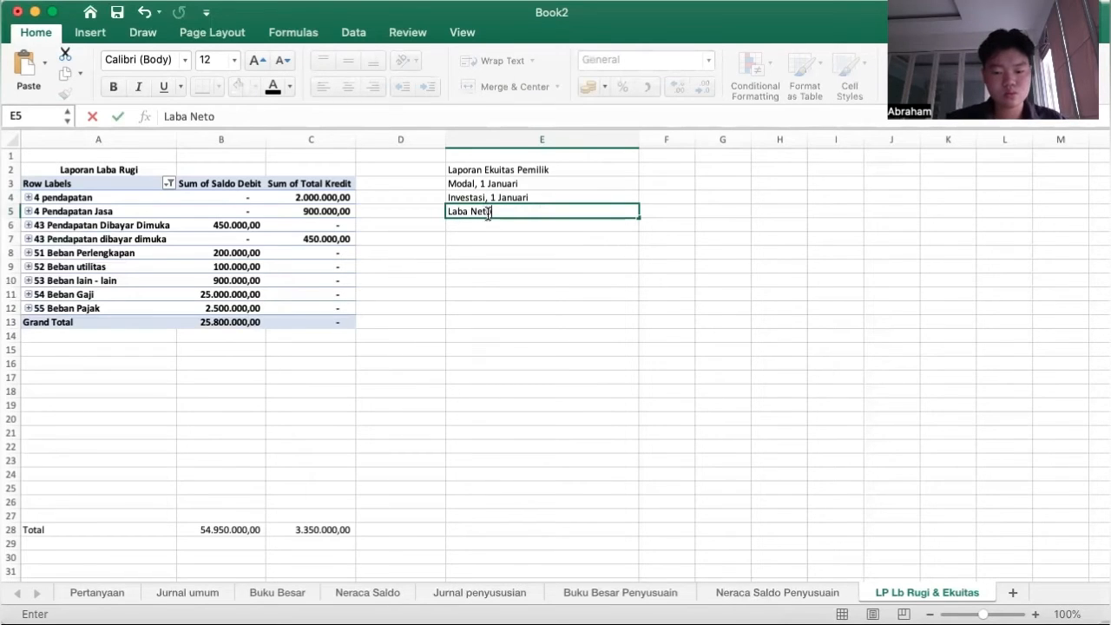
type(" , 1 Januari")
Enter the label Pengambilan prive/ pengurangan dari prive in cell E6 of the equity report.
left_click(490, 225)
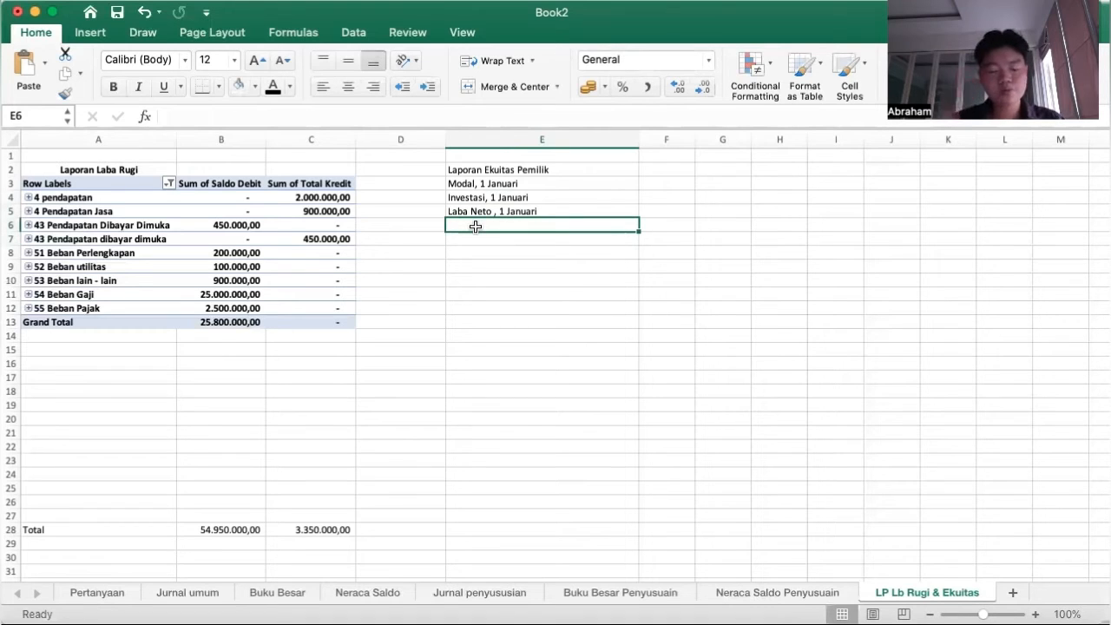
type("Pe")
key("BackSpace")
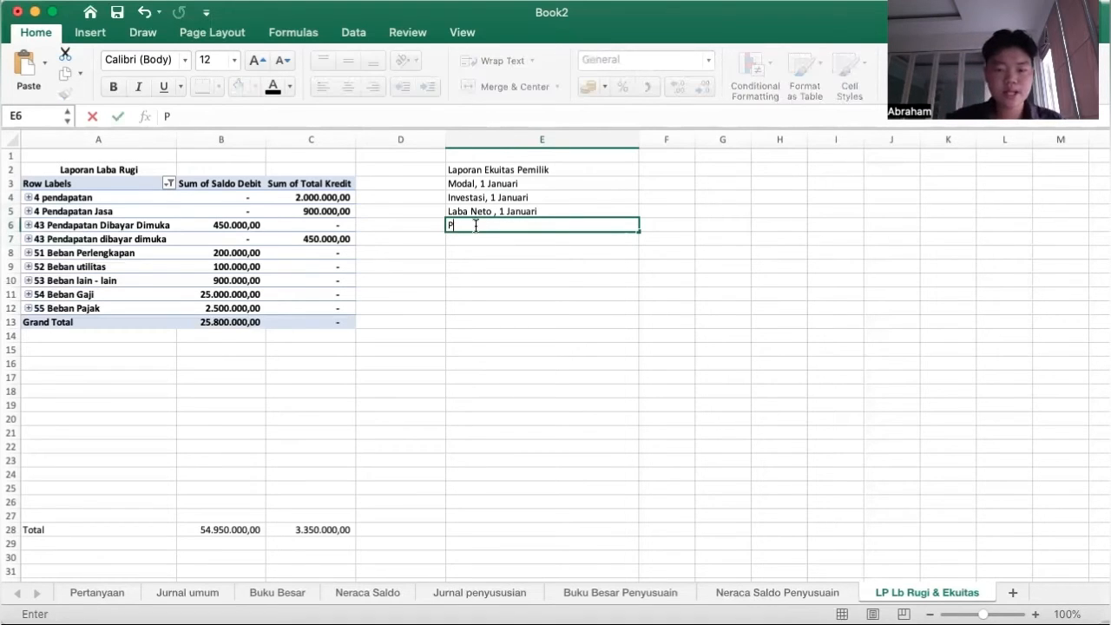
type("n")
type("ngambi")
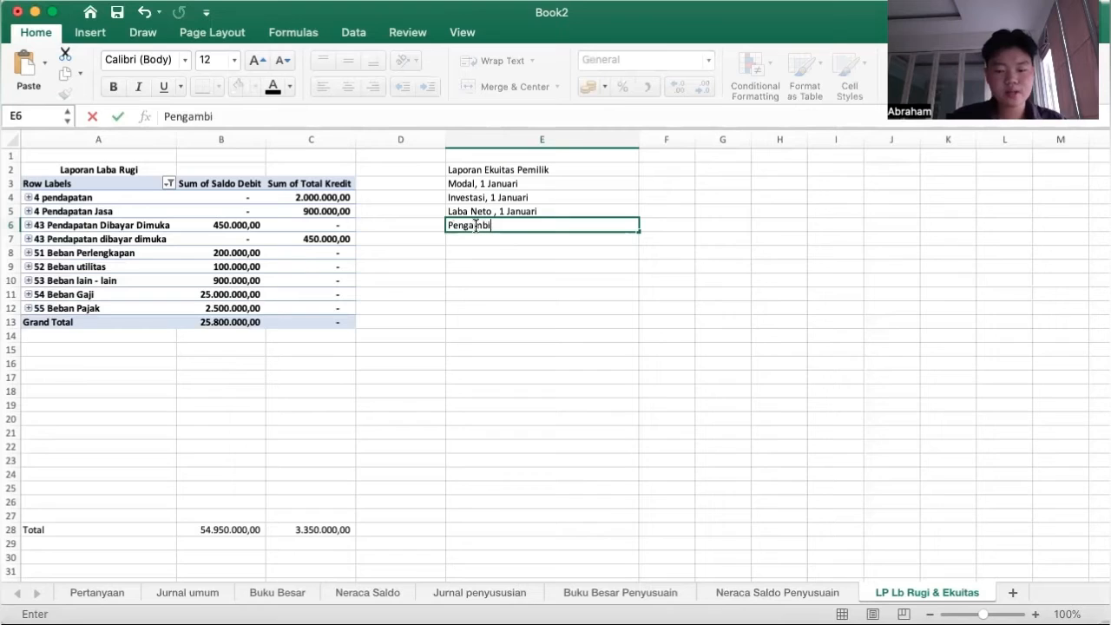
type("lan prive/ ")
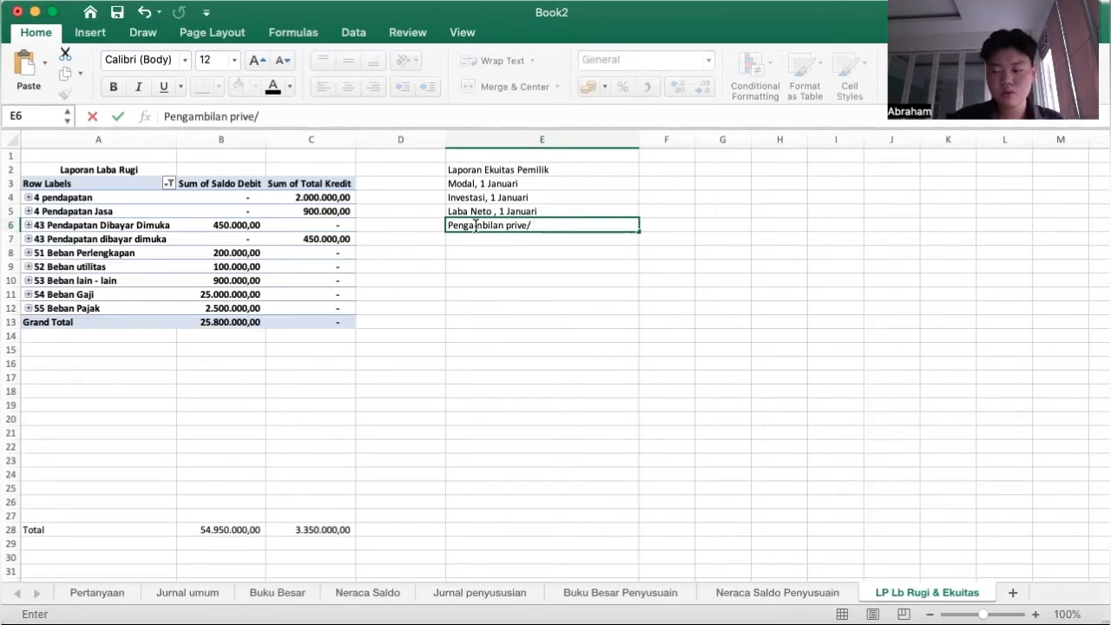
type("p")
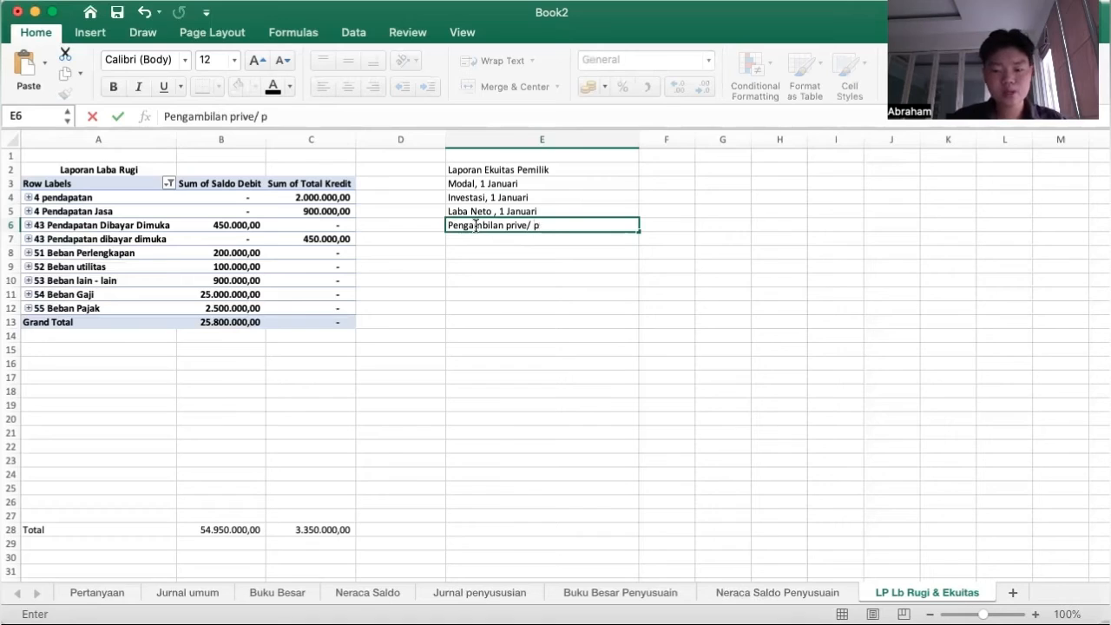
type("engurangan")
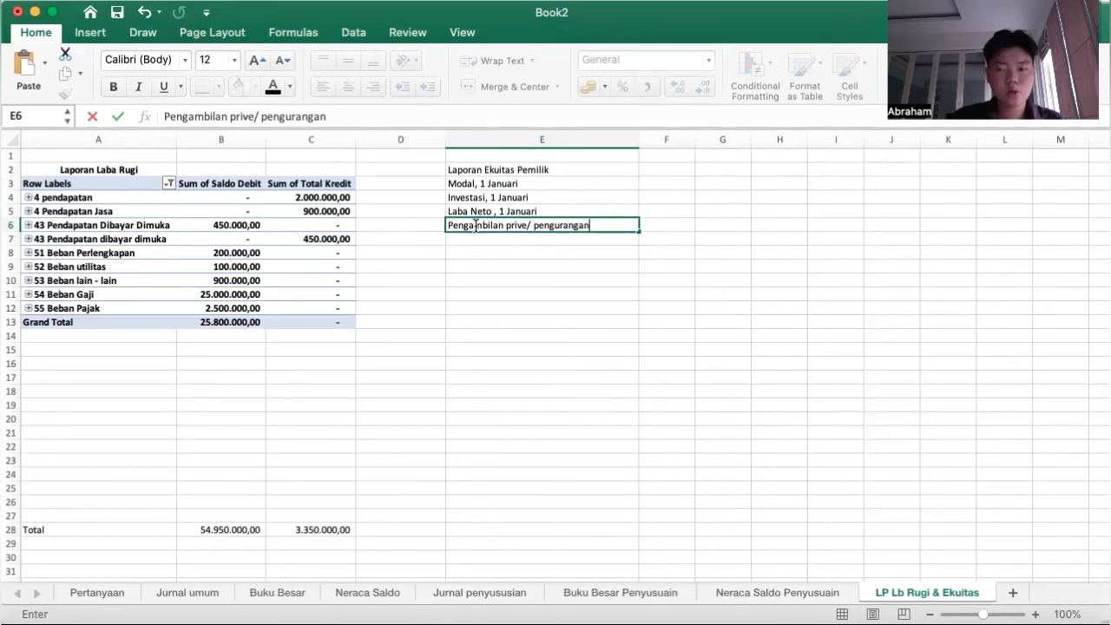
type(" dari prive")
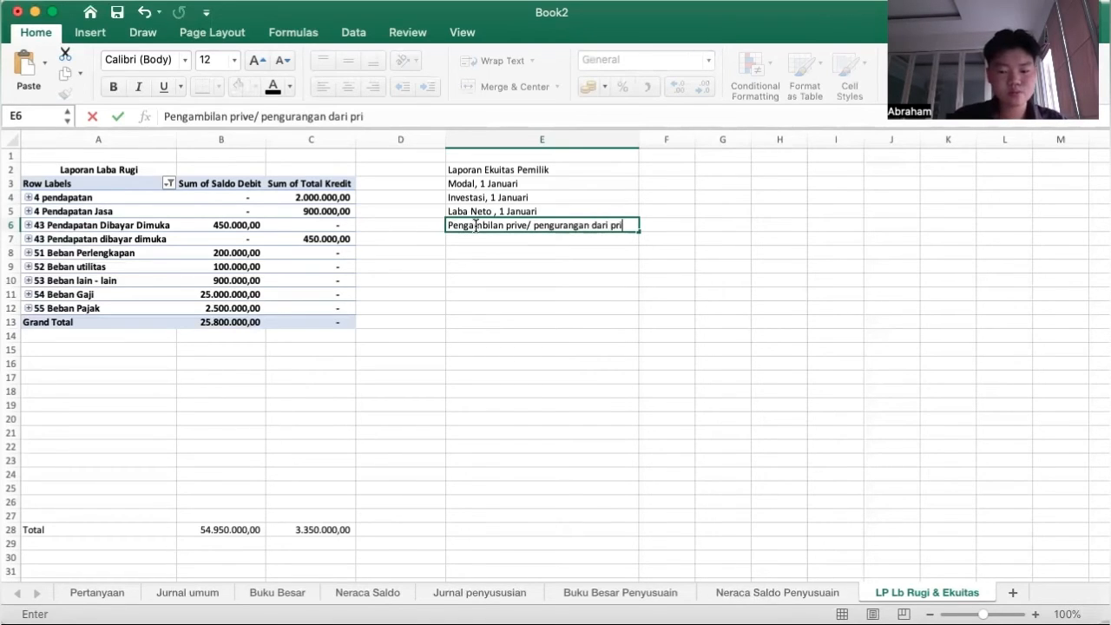
Enter the label Kenaikan akan ekuitas pemilik in cell E7, directly below the prive label.
left_click(481, 248)
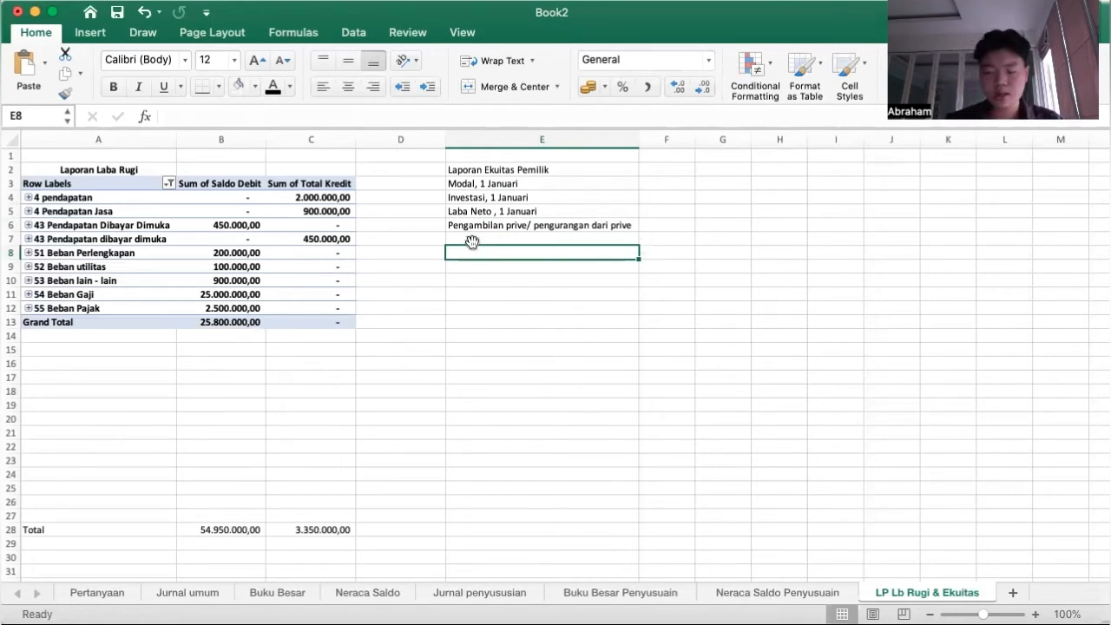
left_click(482, 240)
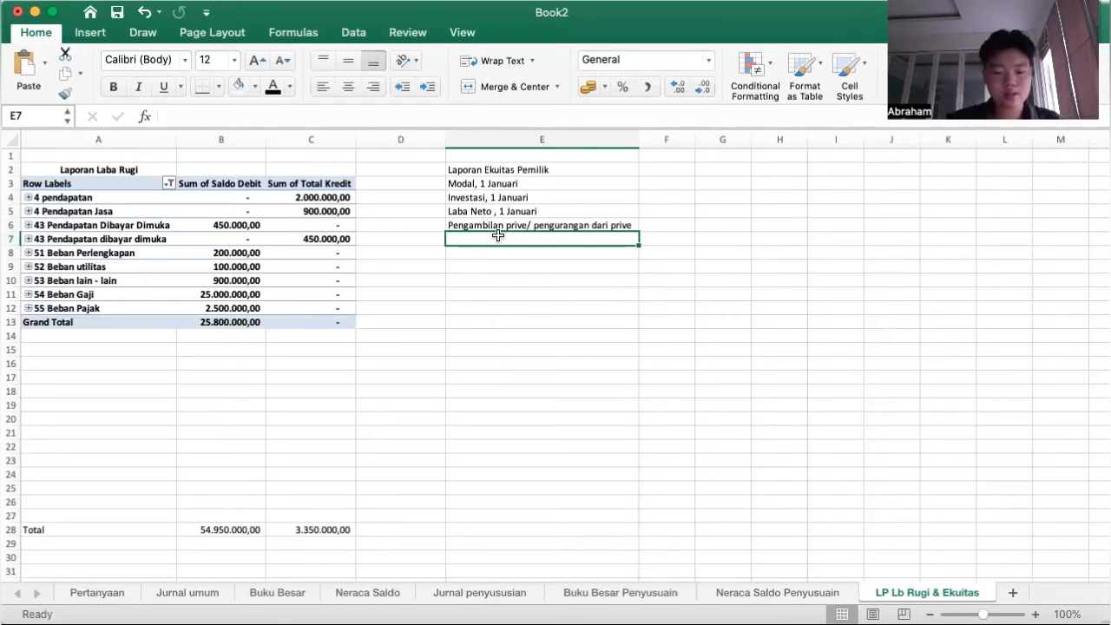
type("Kenaikan akan")
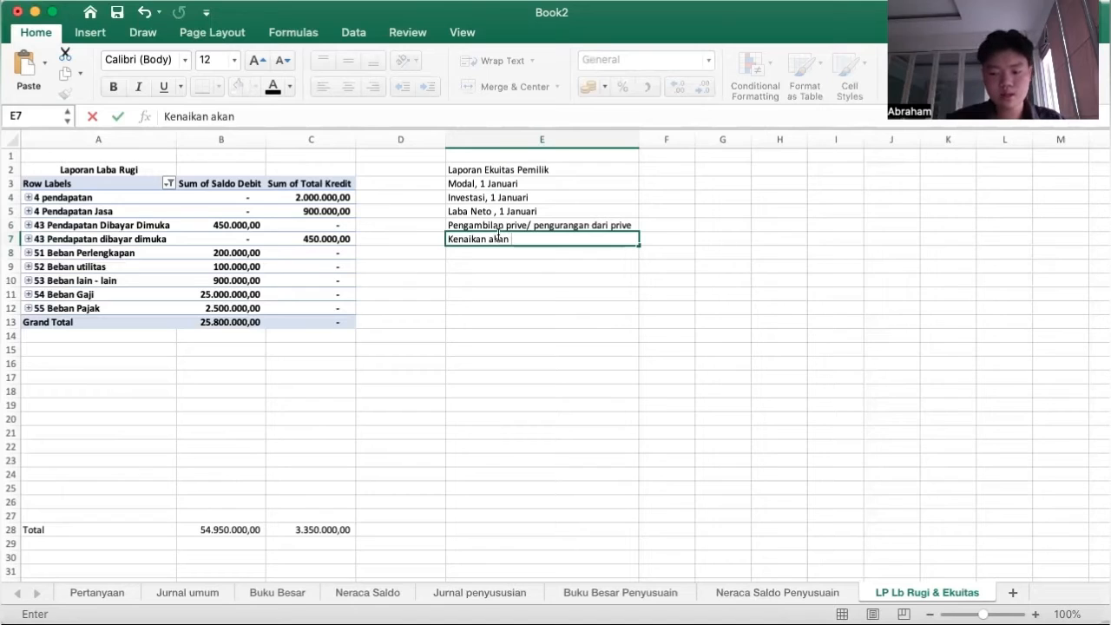
type(" pe")
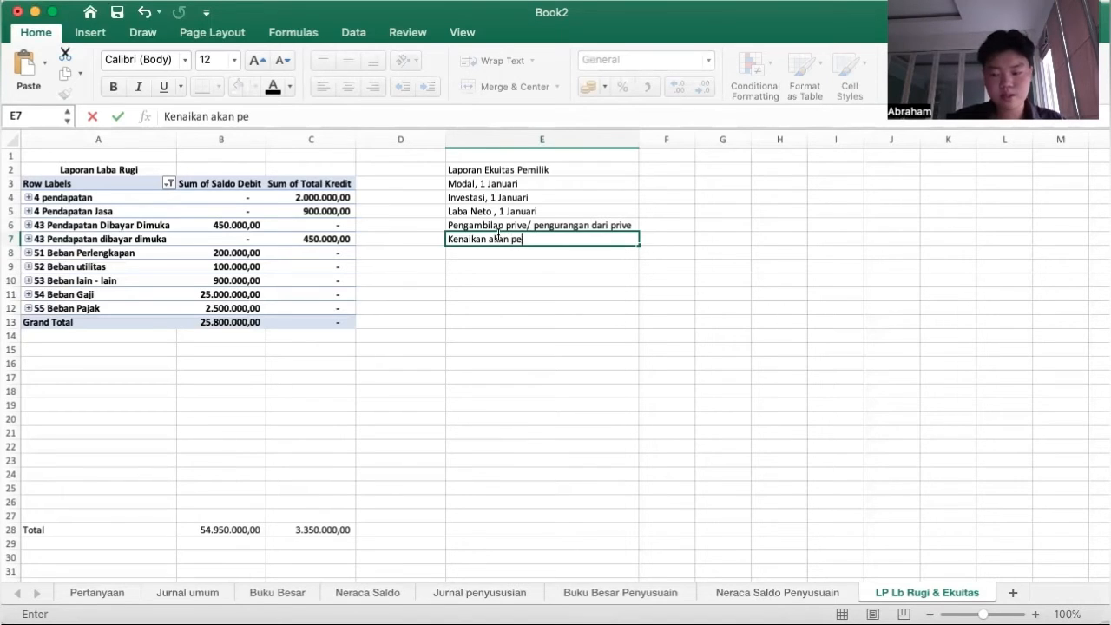
key("BackSpace")
key("BackSpace")
type("ekui")
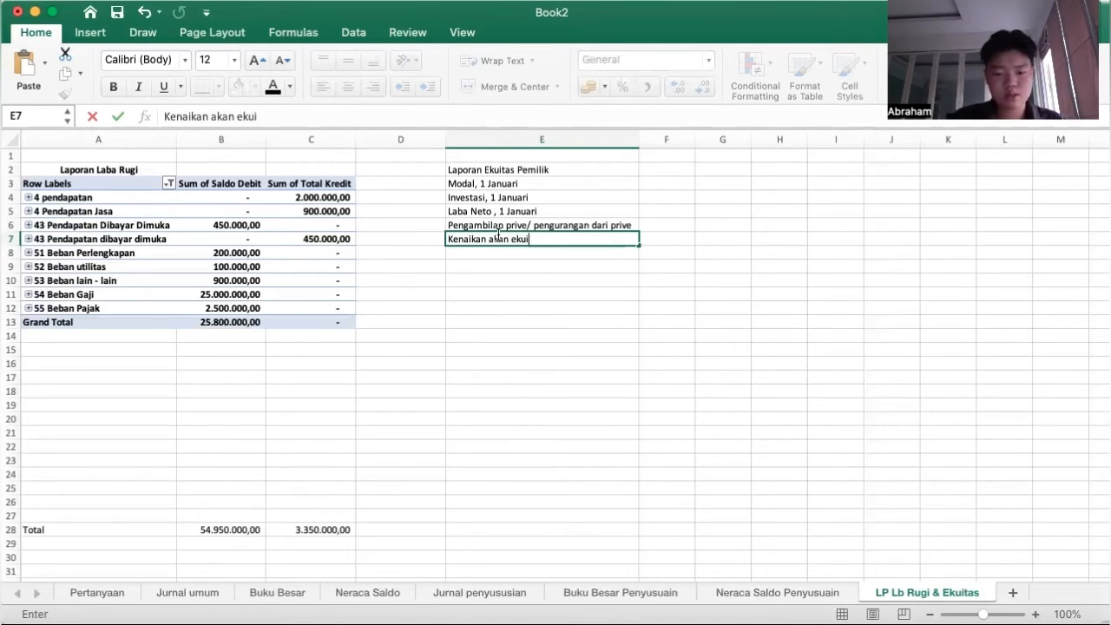
type("tas pemilik")
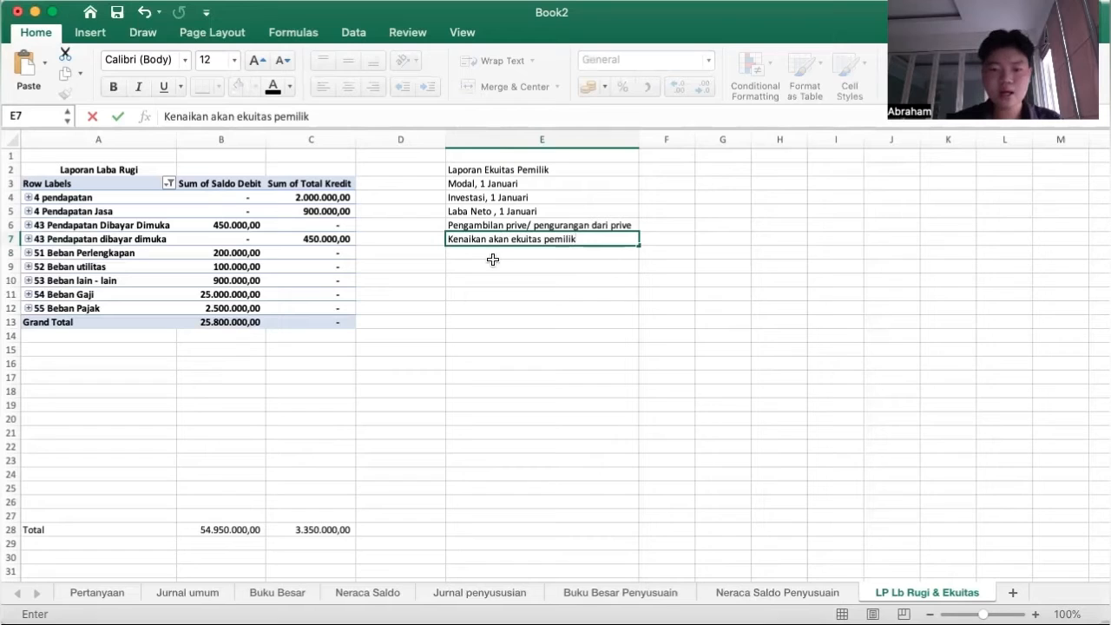
key("Return")
Enter the label Modal,31 Januari in cell E8, below the Kenaikan akan ekuitas pemilik label.
type("Modal,")
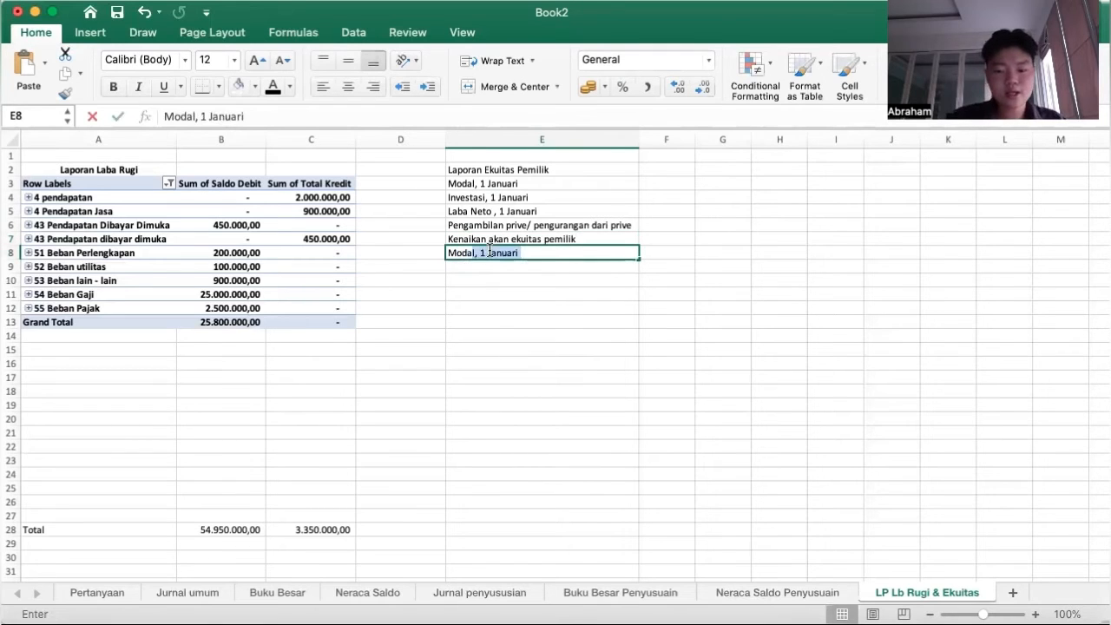
type(", 1 Januari")
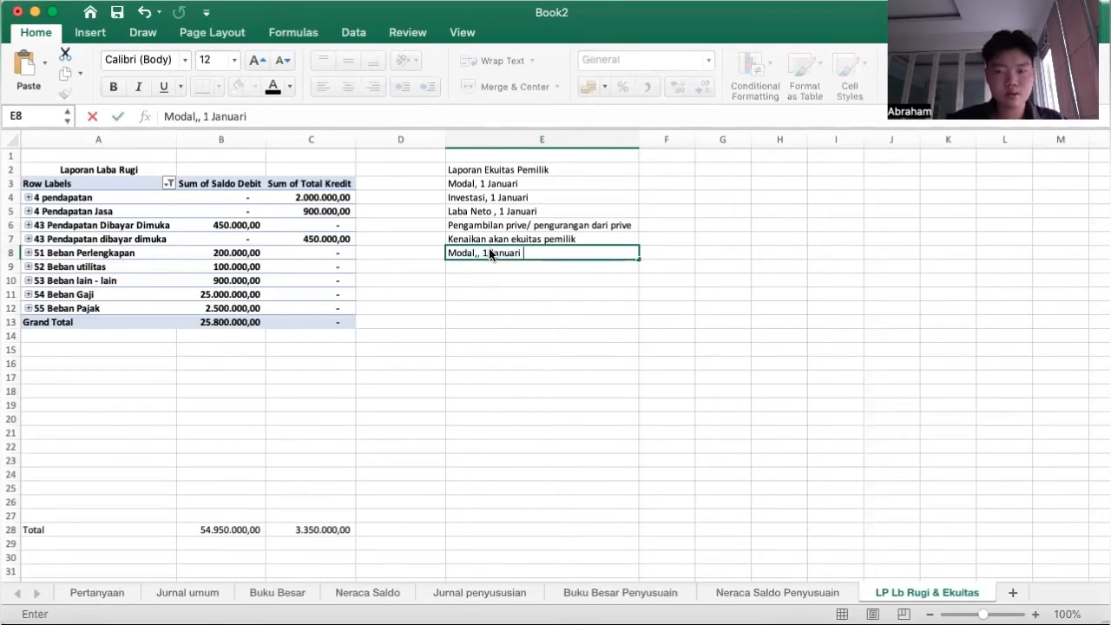
left_click(484, 252)
key("BackSpace")
key("BackSpace")
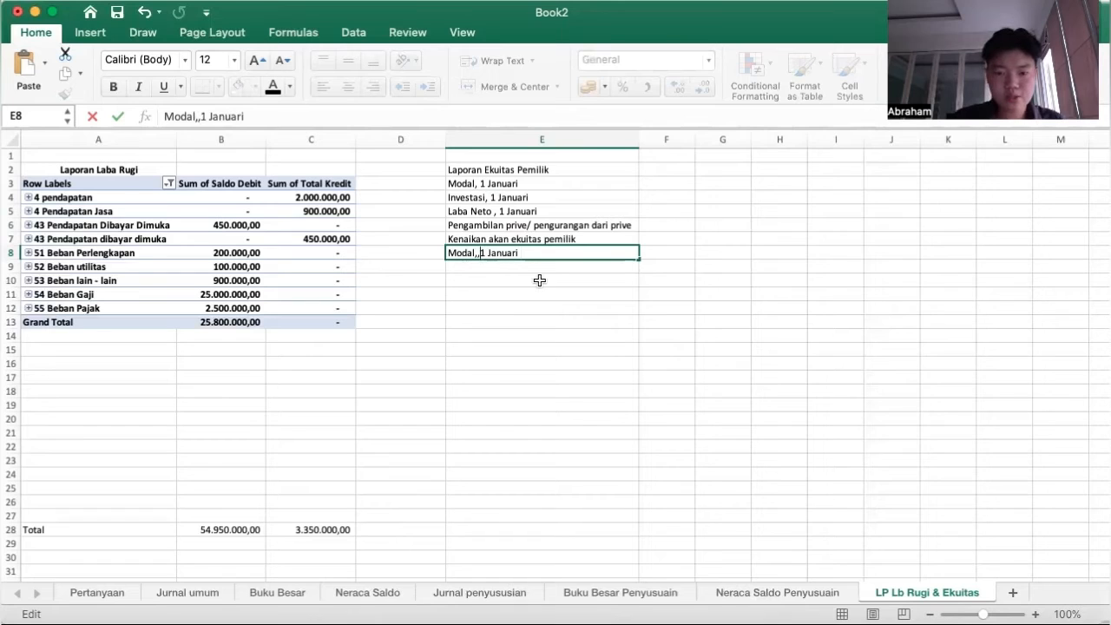
type("3")
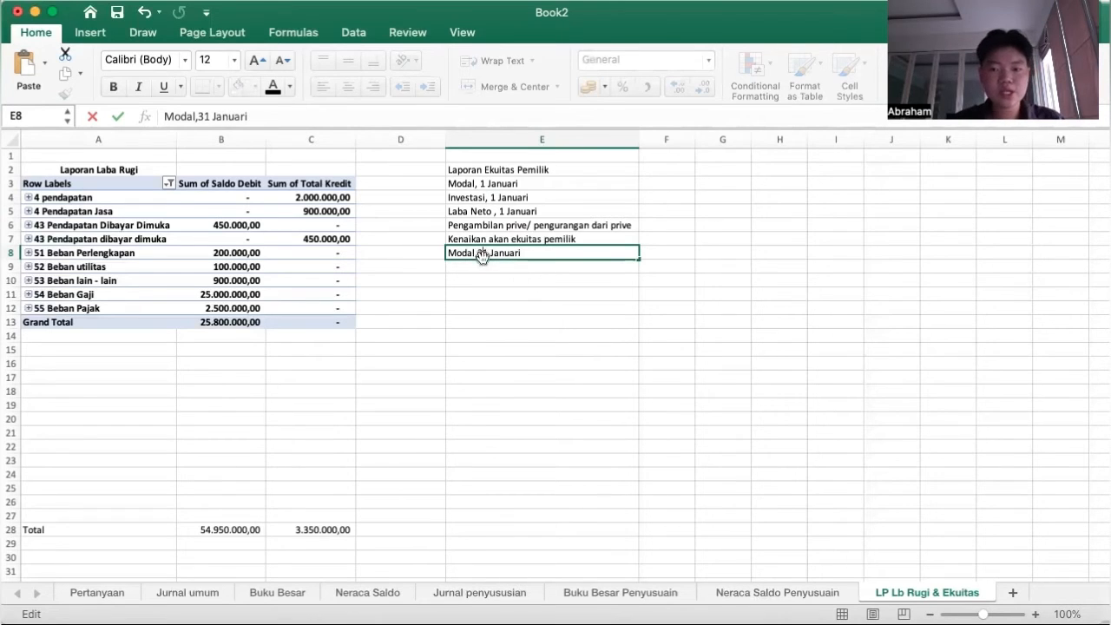
left_click(662, 180)
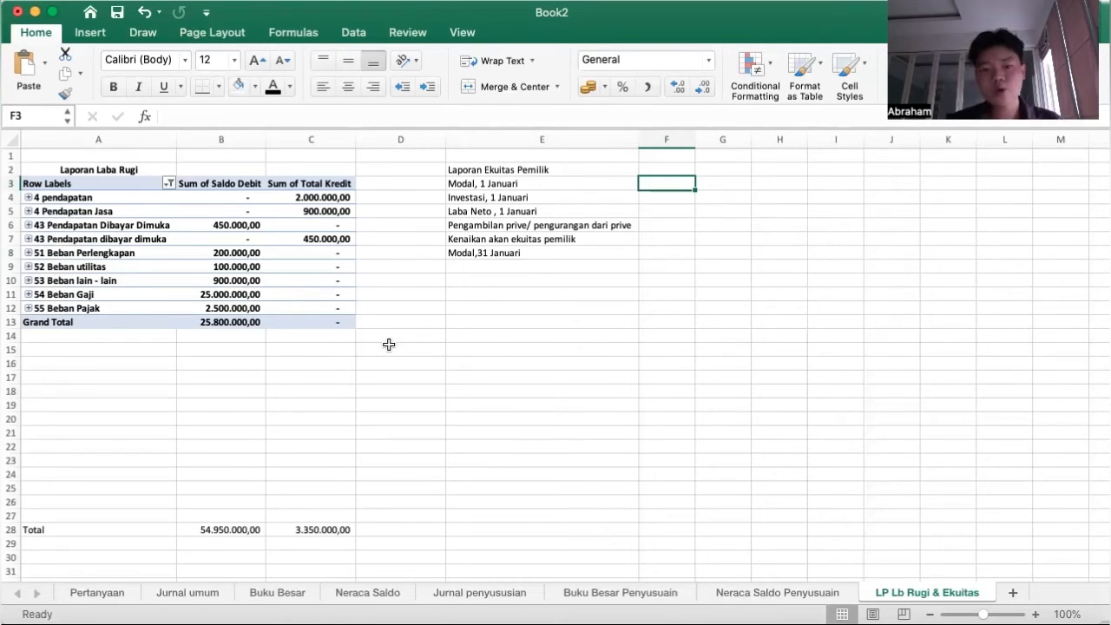
Check the capital account on the Neraca Saldo Penyusuain sheet, and enter 0 for Modal, 1 Januari in cell G3 of the equity report.
double_click(465, 197)
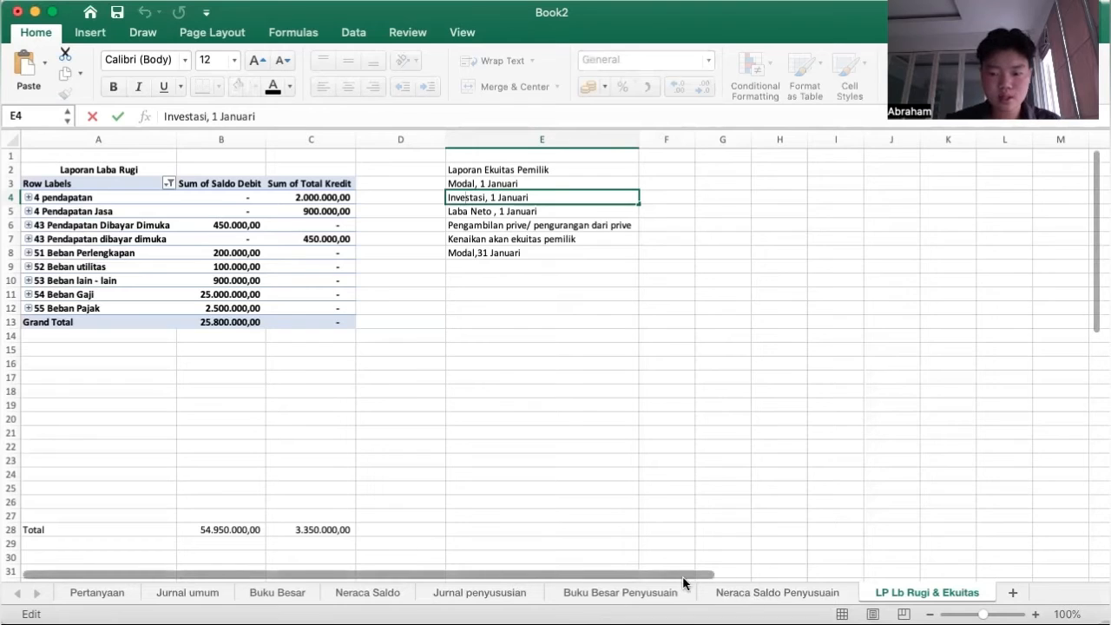
left_click(633, 592)
left_click(769, 593)
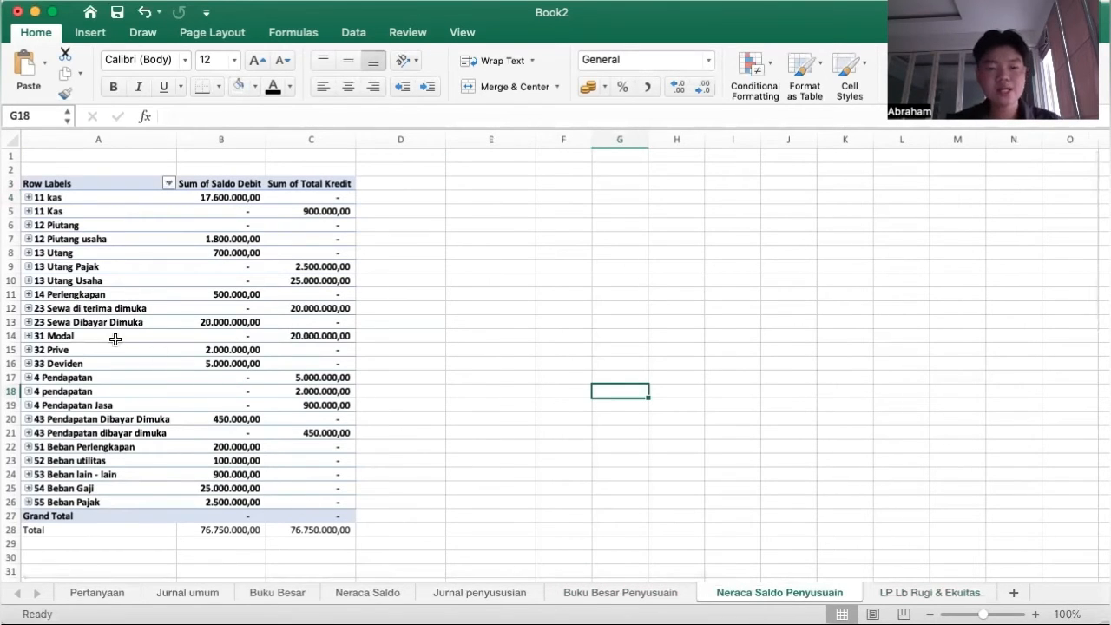
left_click(926, 592)
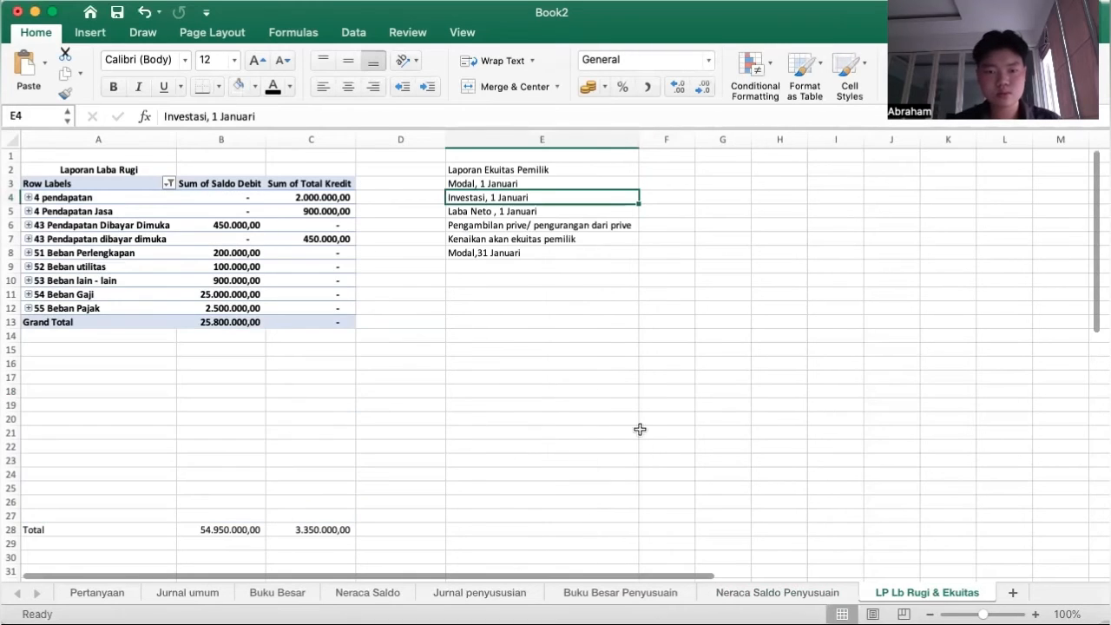
left_click(675, 183)
left_click(721, 184)
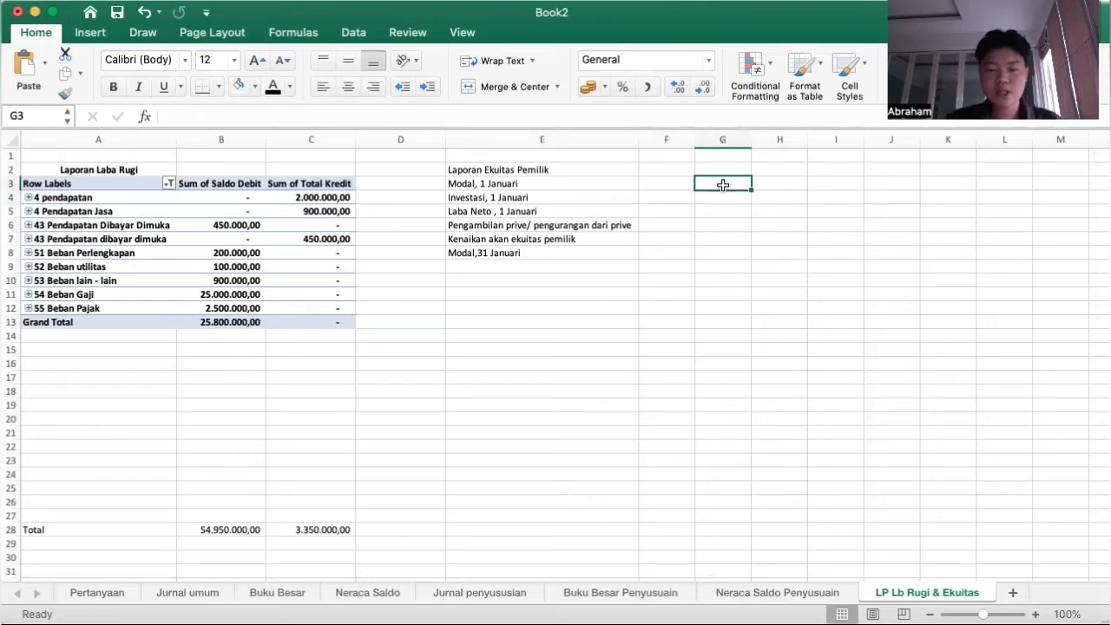
type("0")
left_click(665, 252)
Change the investment label in cell E4 to Investasi/modal, 1 Januari.
left_click(517, 197)
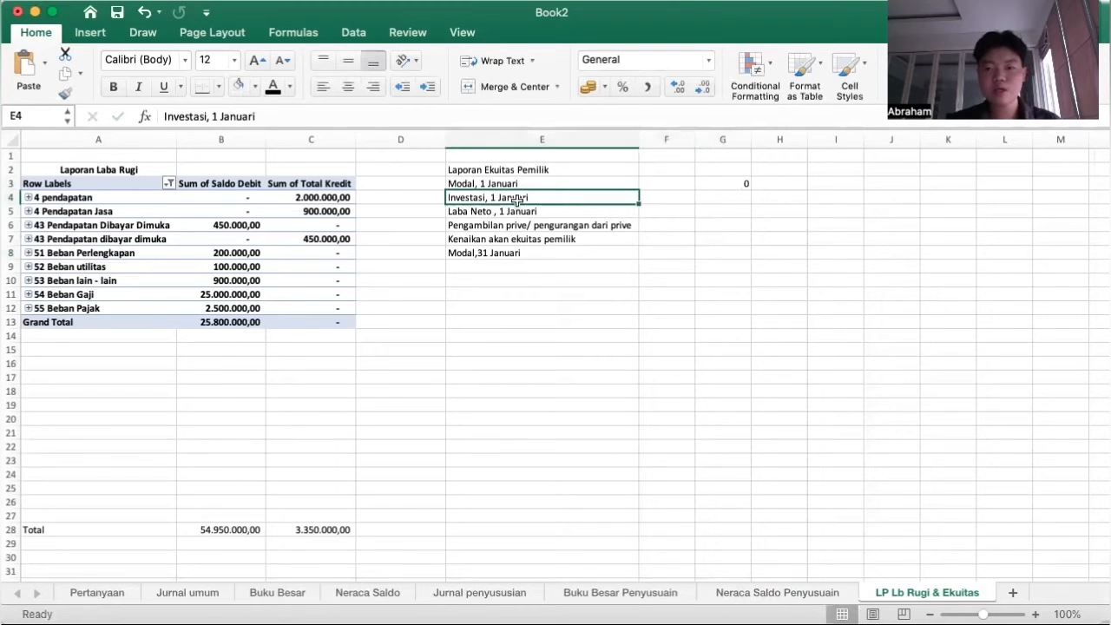
double_click(475, 198)
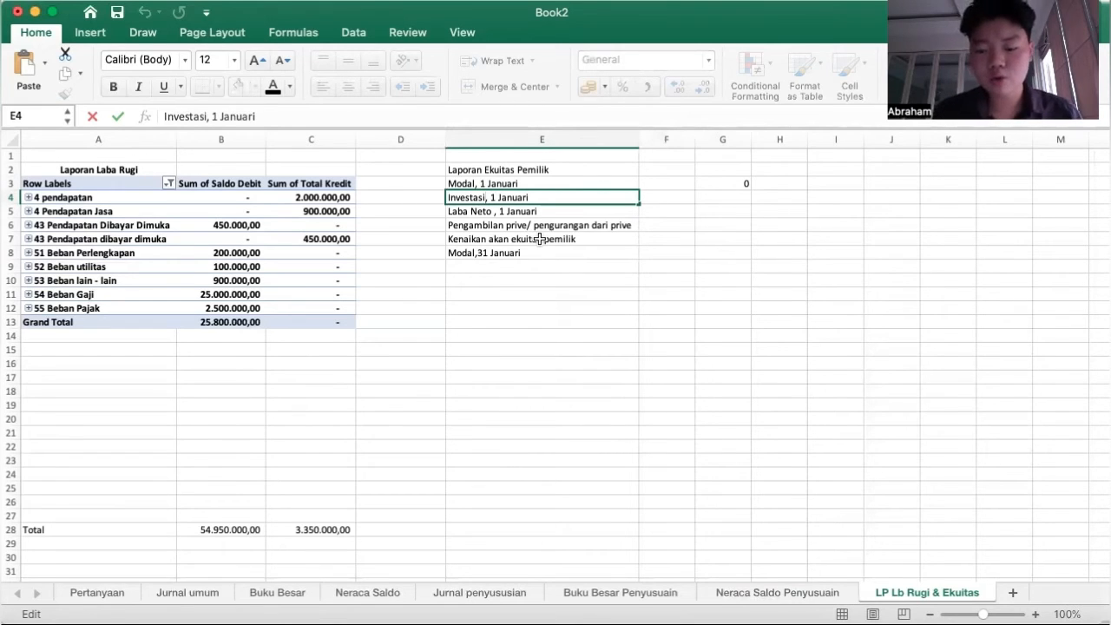
type("/")
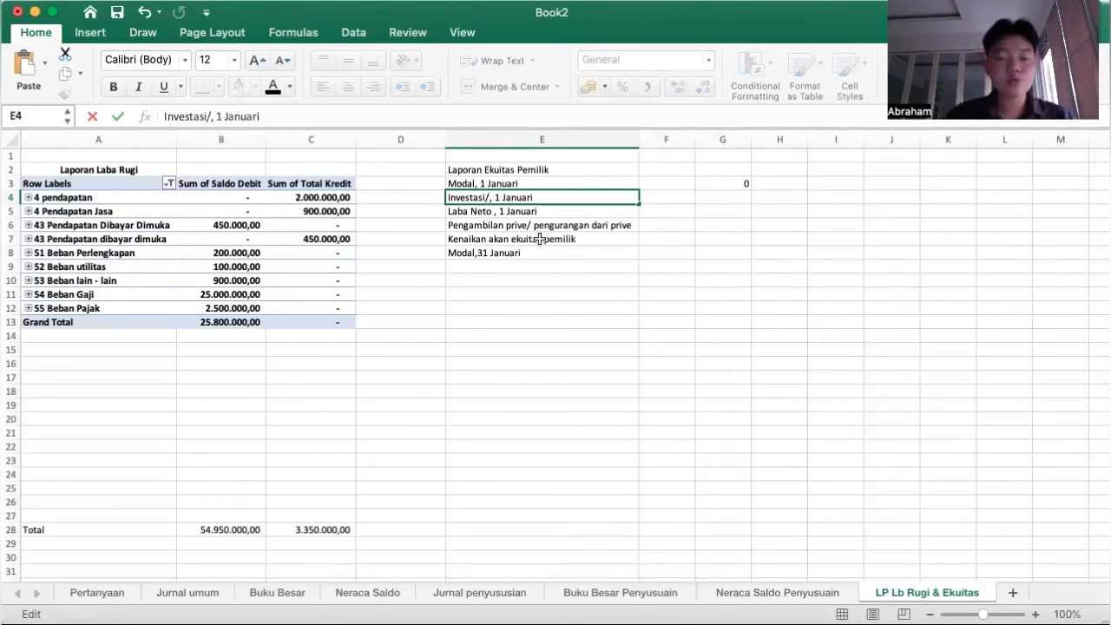
type("modal")
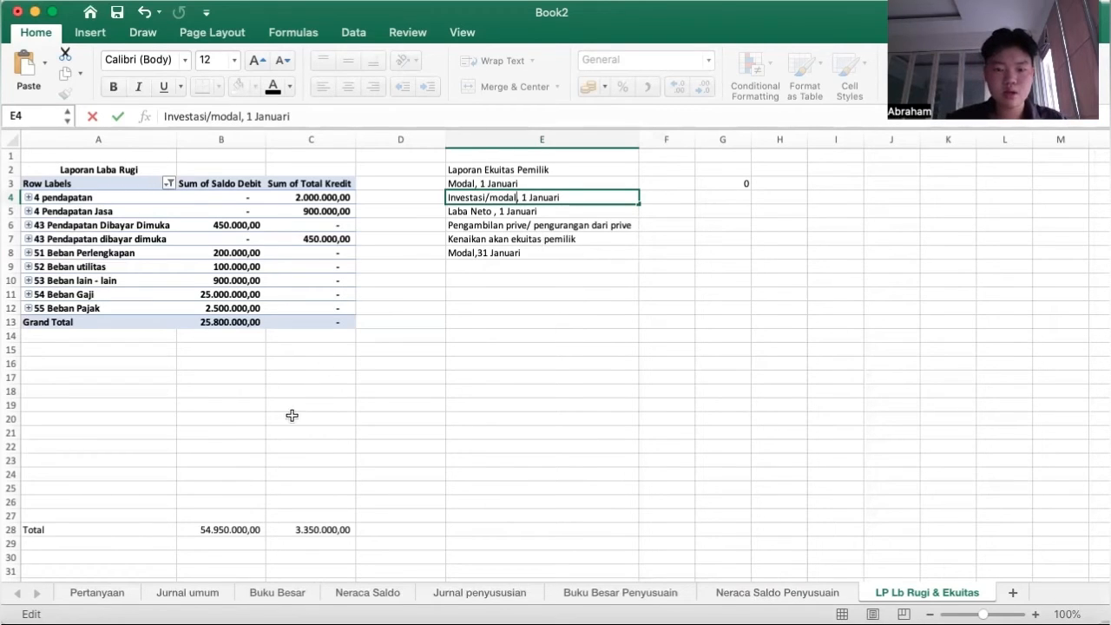
Look up 31 Modal on the Neraca Saldo Penyusuain sheet and enter 20000000 for Investasi/modal in cell G4 of the equity report.
left_click(764, 593)
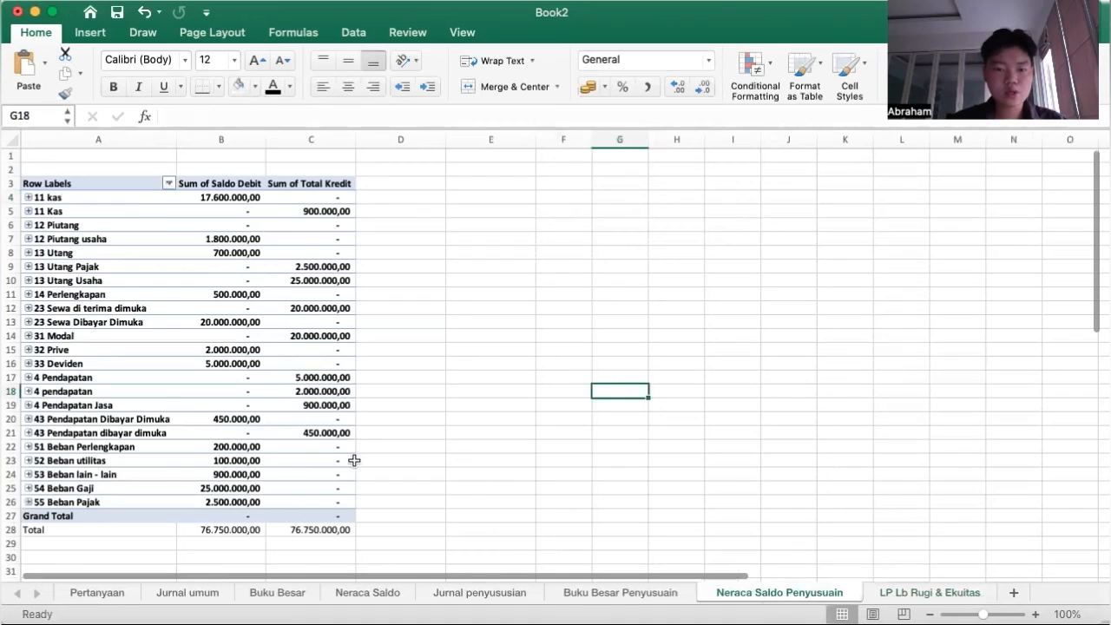
left_click(927, 593)
left_click(741, 202)
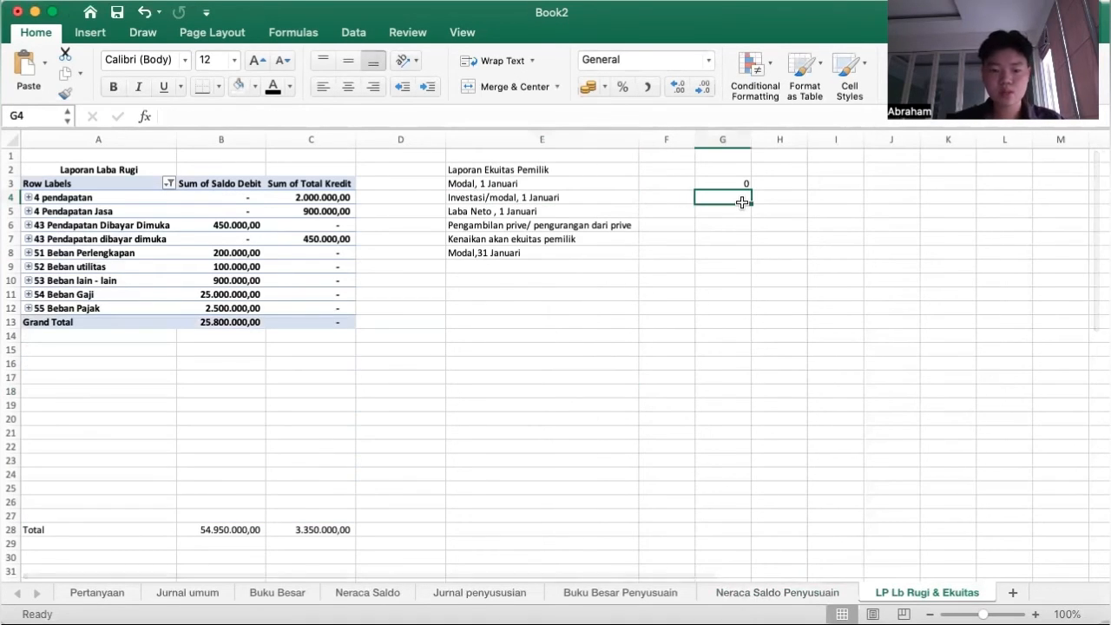
type("20000000")
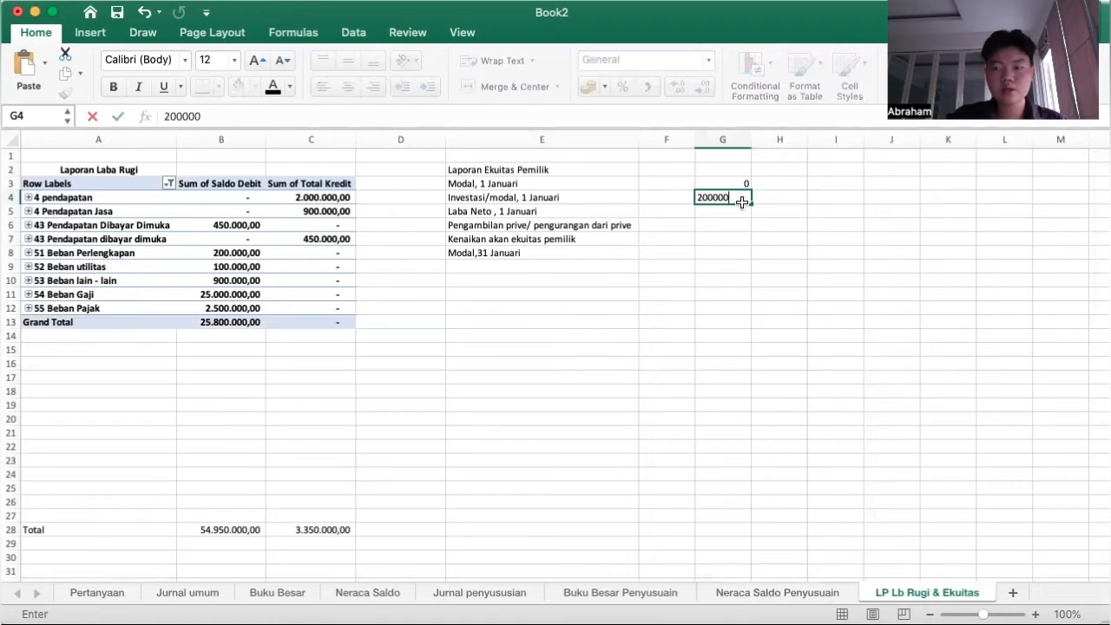
Enter the net income 25800000 in cell F5 for Laba Neto , 1 Januari.
left_click(654, 212)
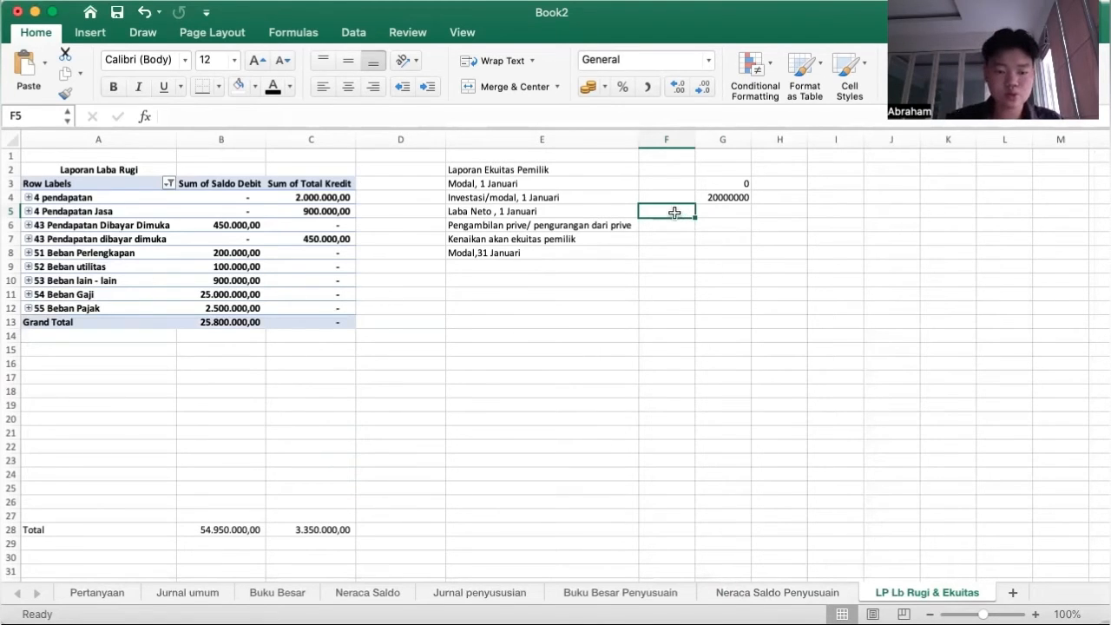
type("25800")
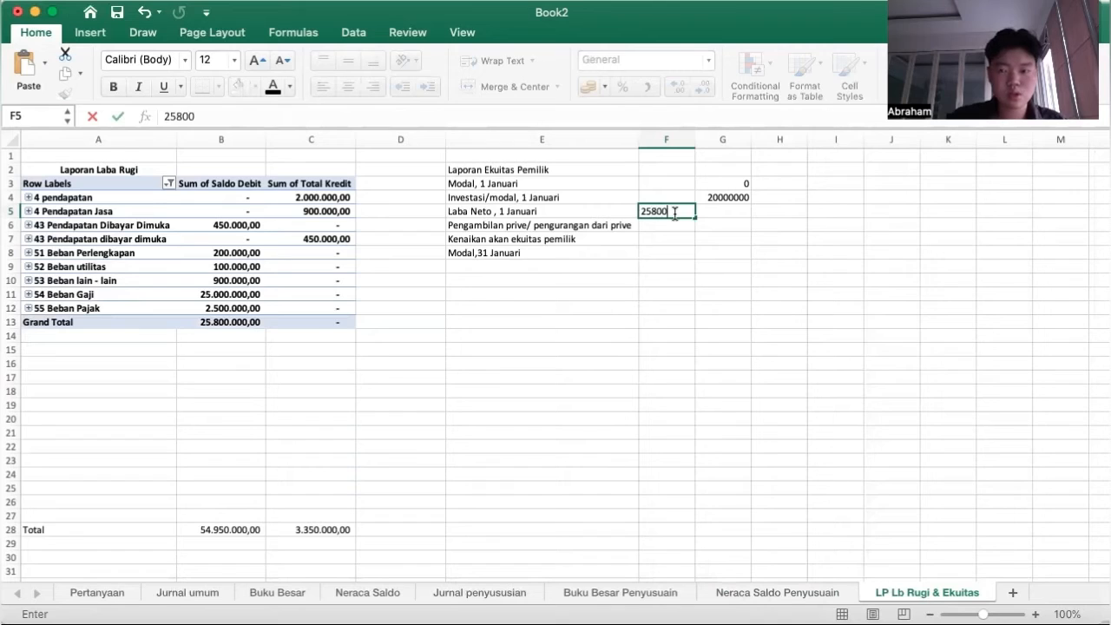
type("000")
left_click(673, 265)
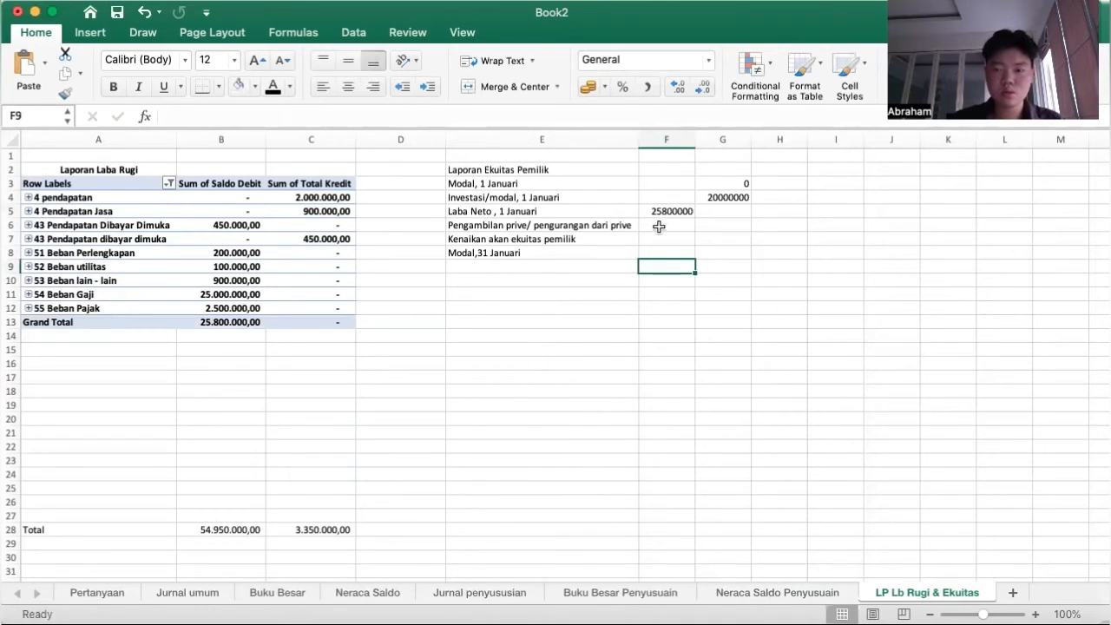
Look up 32 Prive on the Neraca Saldo Penyusuain sheet and enter 2000000 for the prive withdrawal in cell F6 of the equity report.
left_click(658, 226)
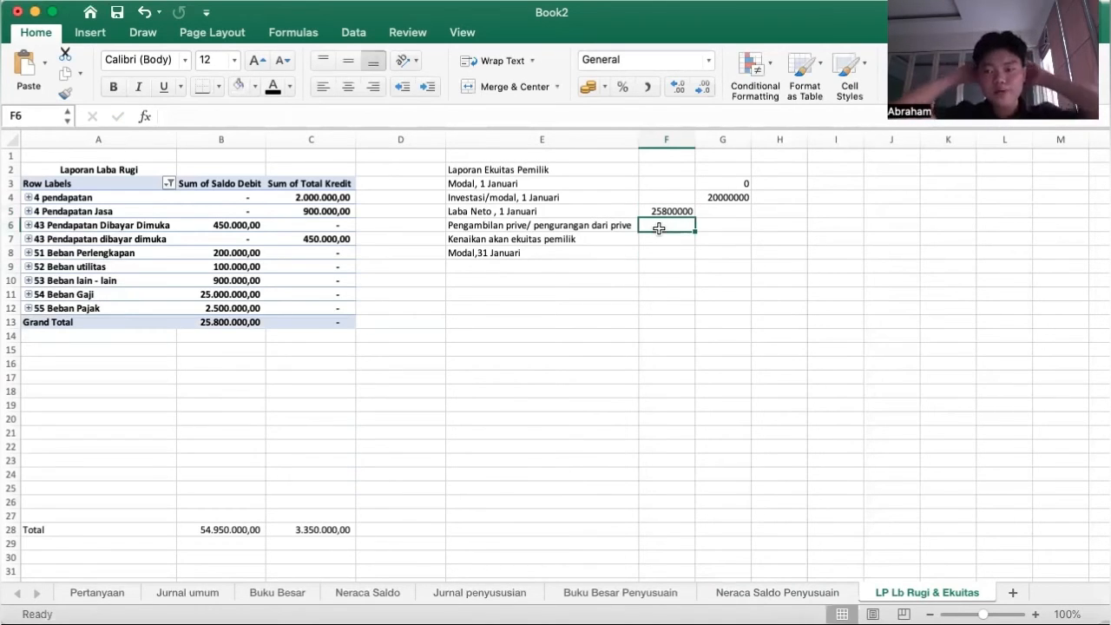
left_click(775, 594)
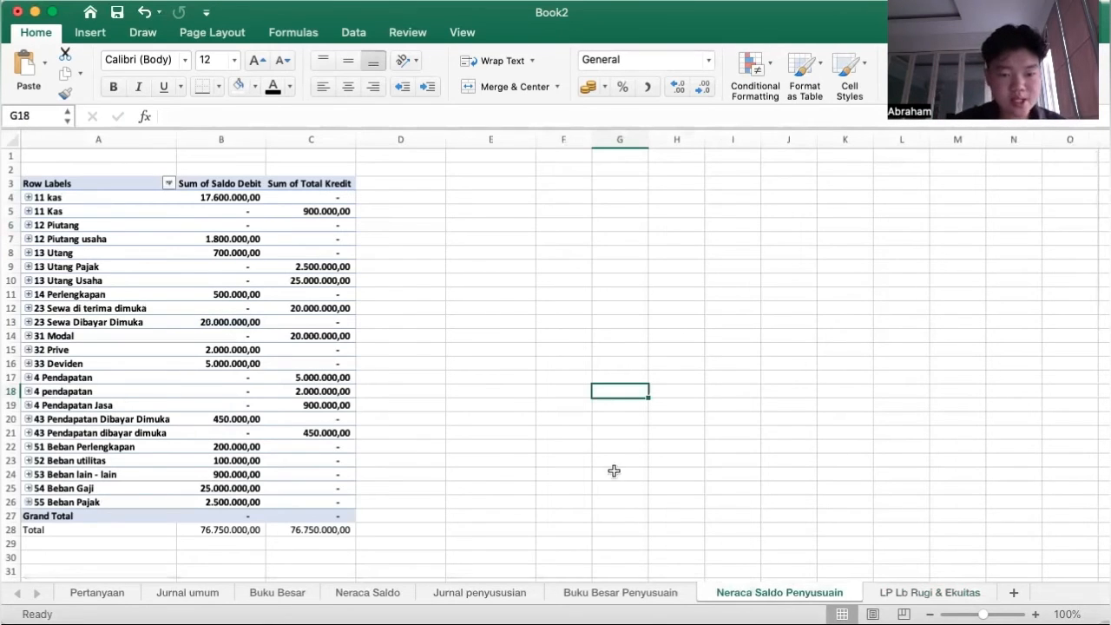
left_click(953, 594)
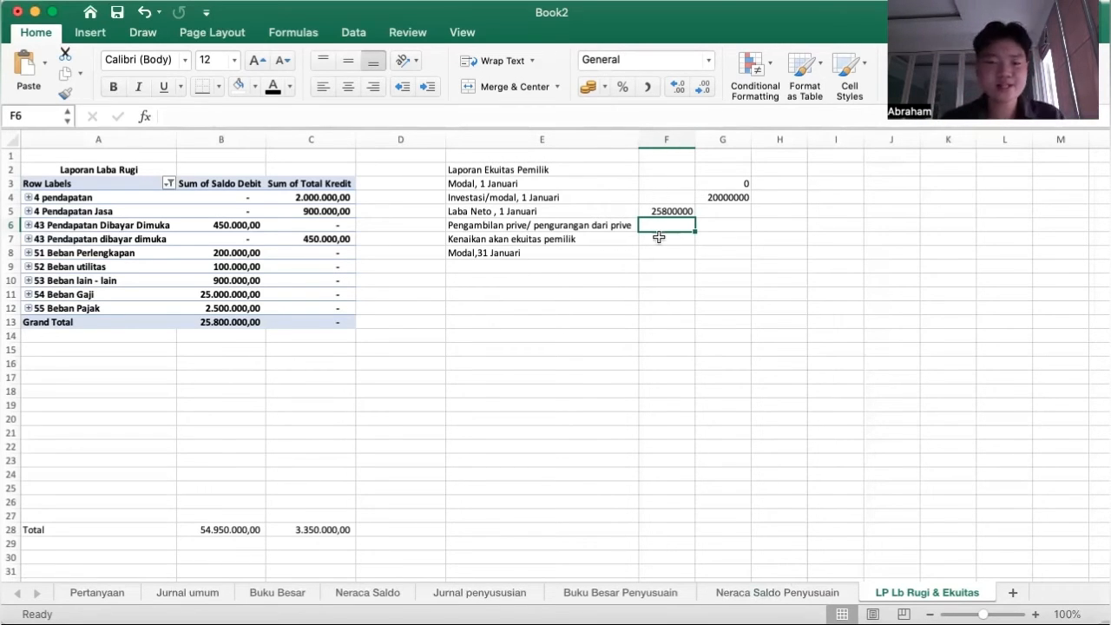
type("2")
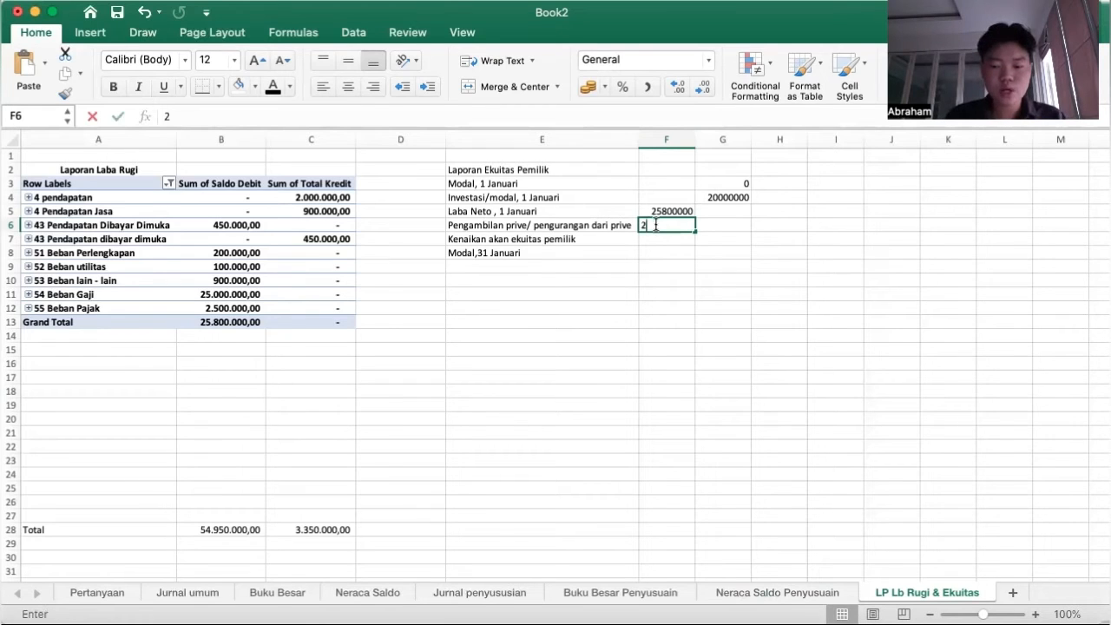
type("000000")
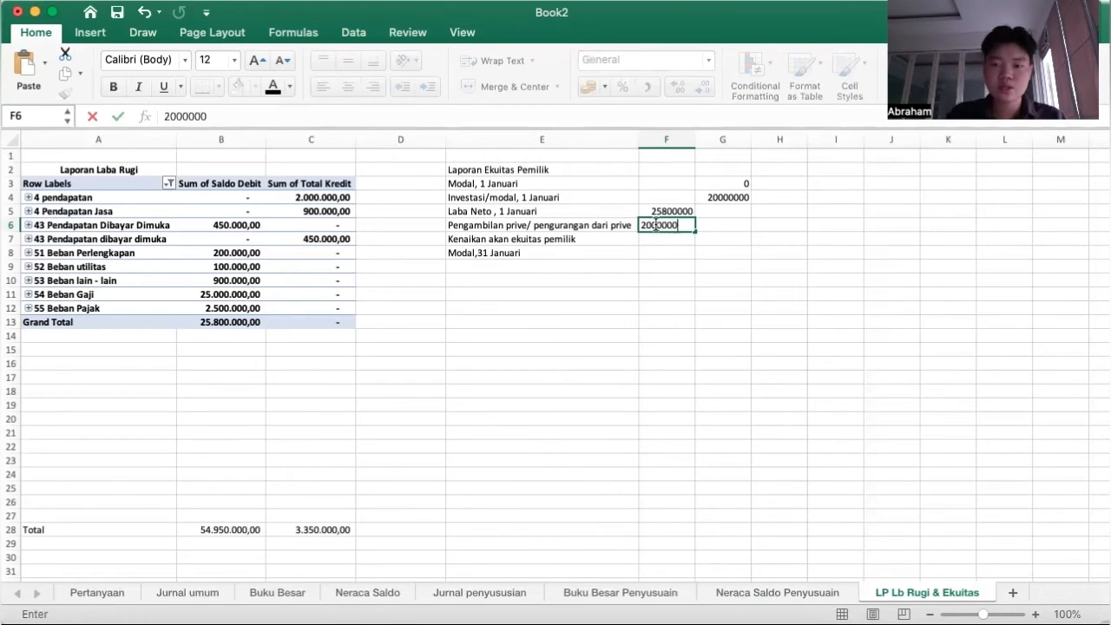
left_click(664, 320)
Apply the comma number style to the equity report amounts in F4:G6.
left_click(647, 244)
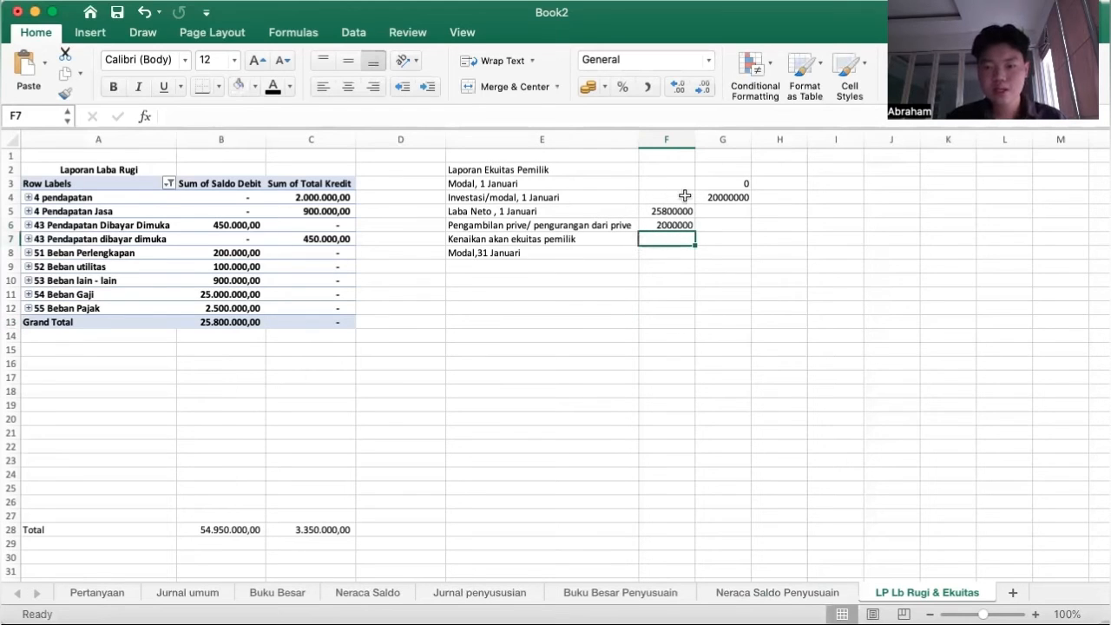
left_click_drag(677, 197, 713, 222)
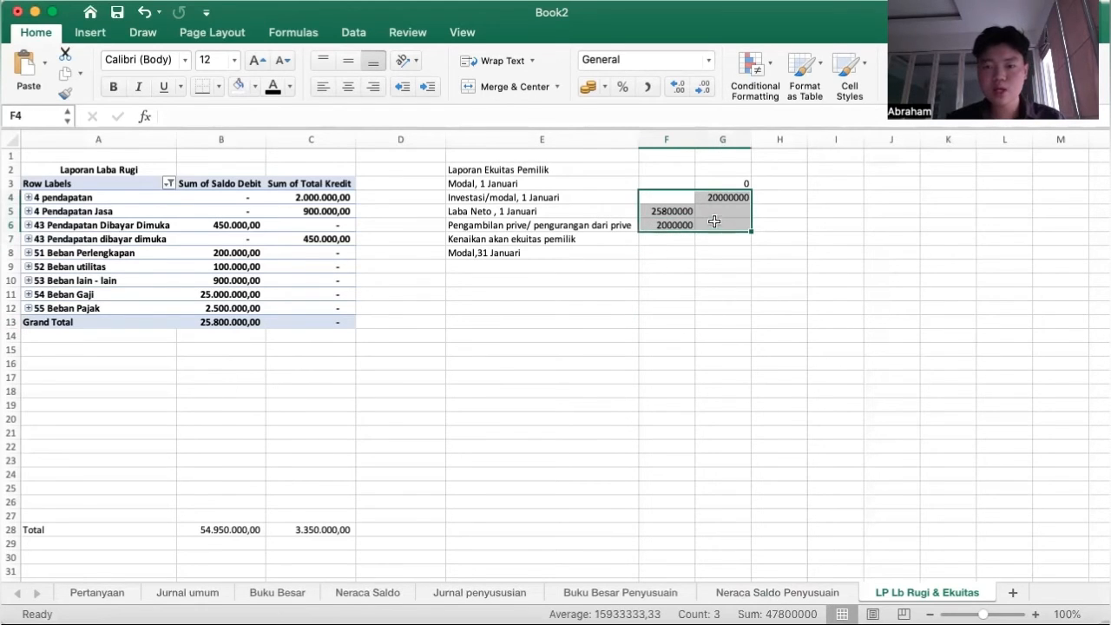
left_click(647, 87)
left_click(717, 291)
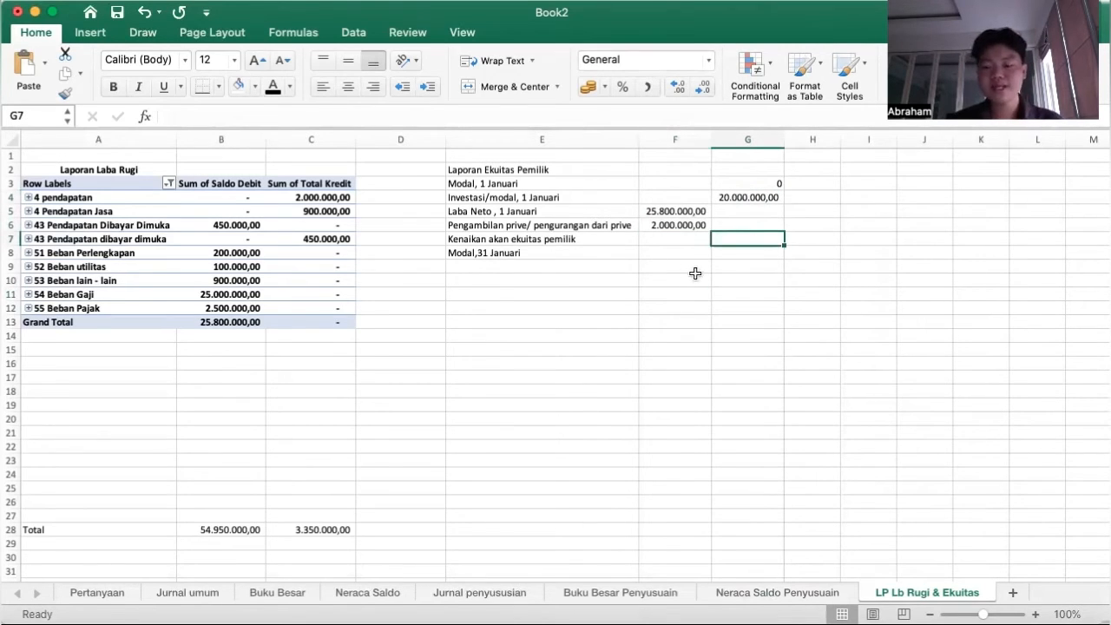
Calculate Kenaikan akan ekuitas pemilik in cell G7 with the formula =G4+F5-F6.
type("=")
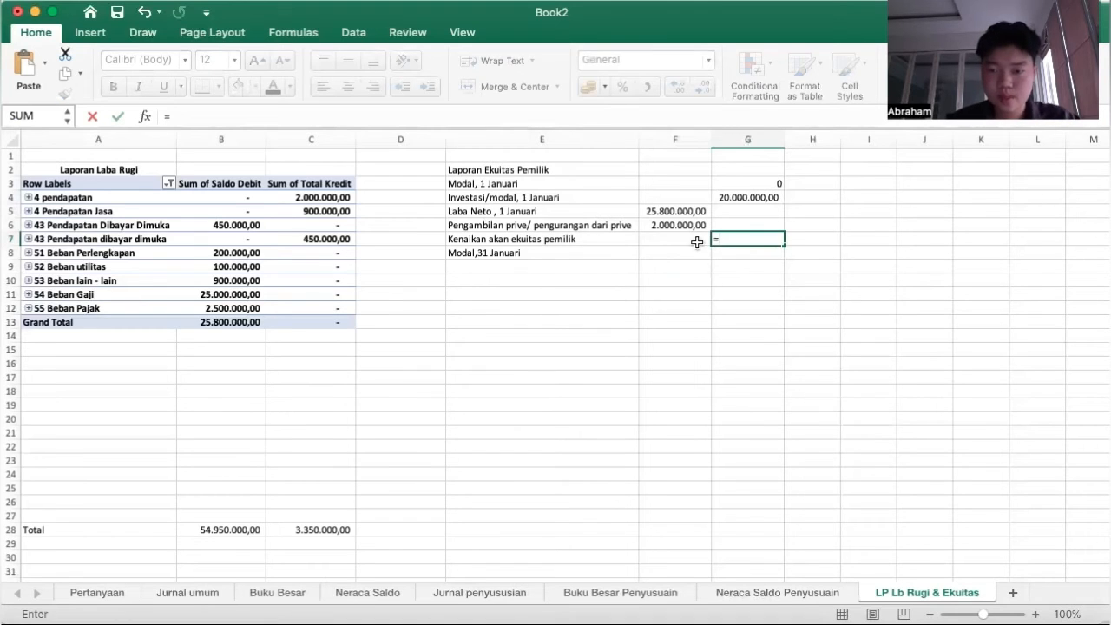
left_click(739, 199)
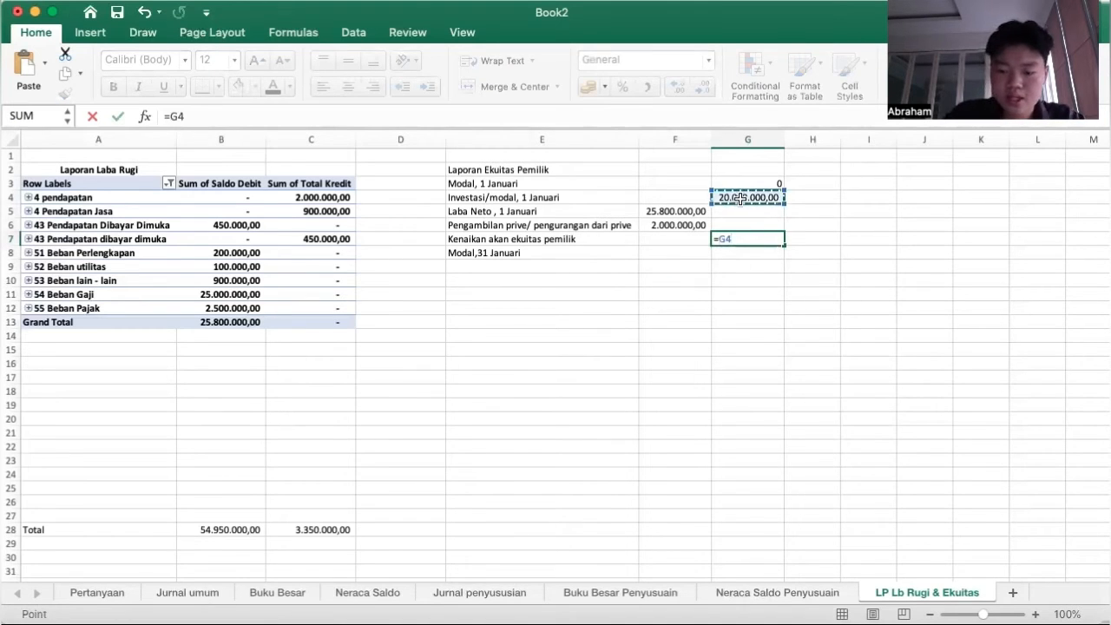
type("+")
left_click(682, 211)
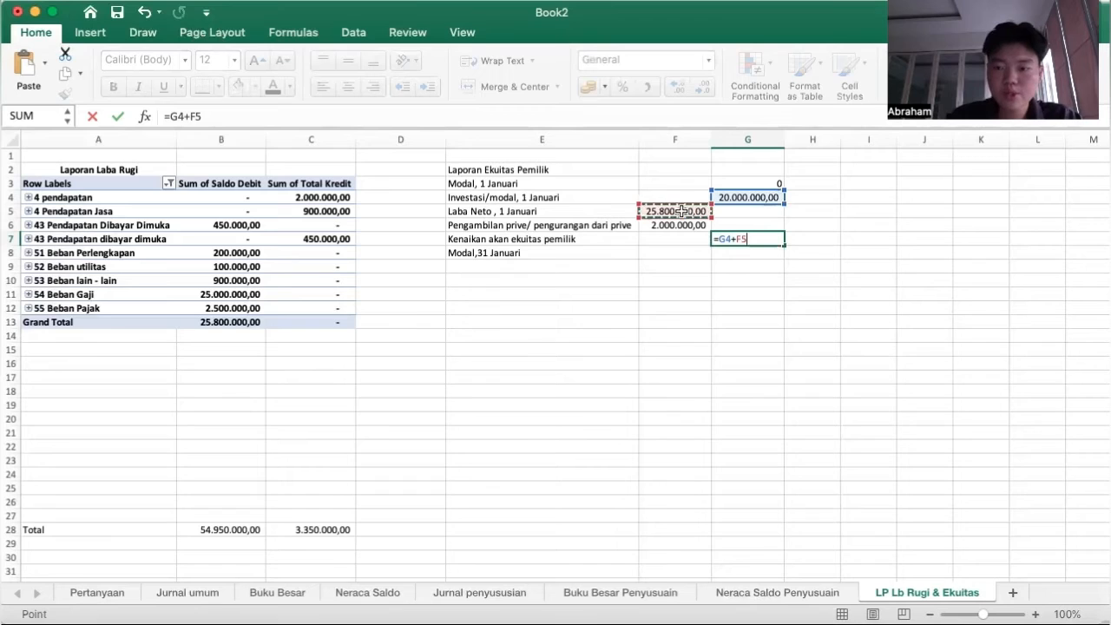
type("-")
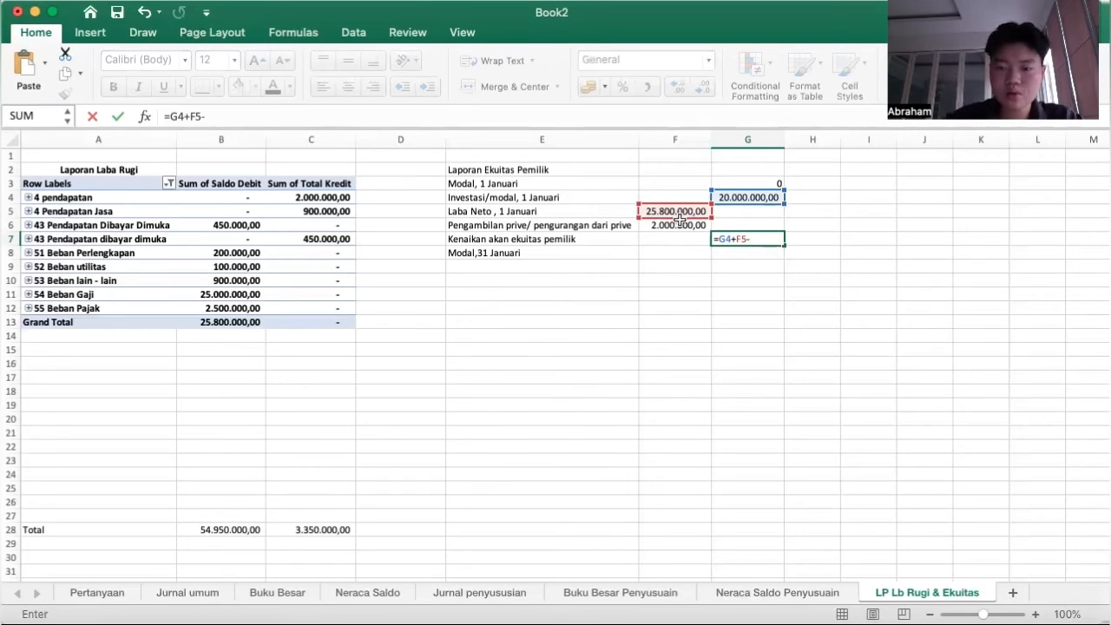
left_click(682, 224)
key("Return")
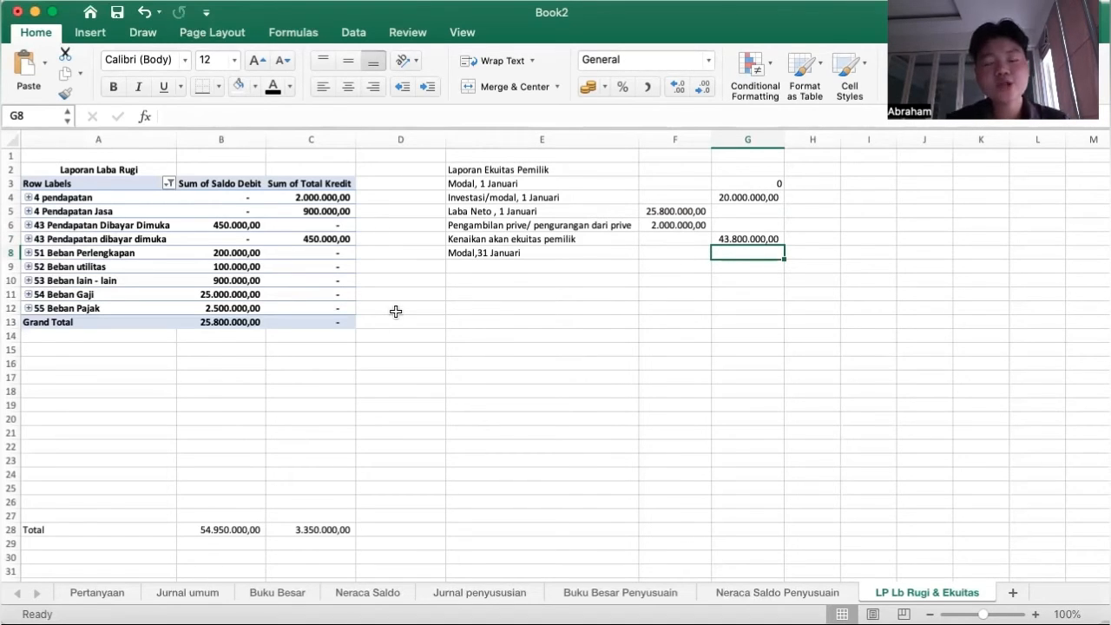
Enter 43800000 in cell G8 for the closing capital at 31 Januari and apply the comma number style.
left_click(736, 240)
left_click(735, 253)
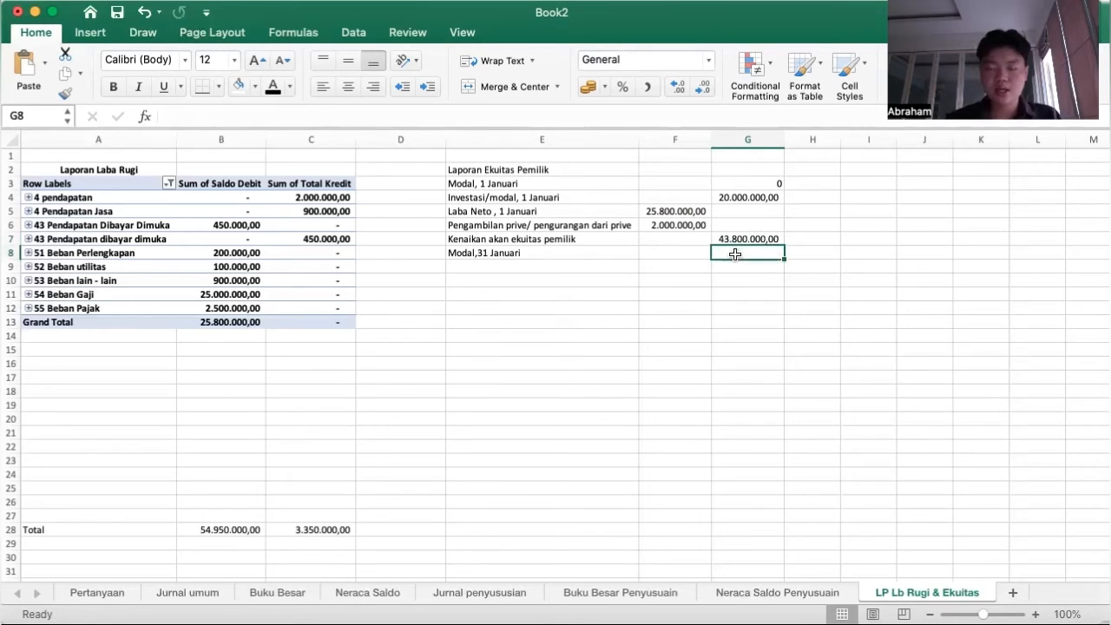
type("43")
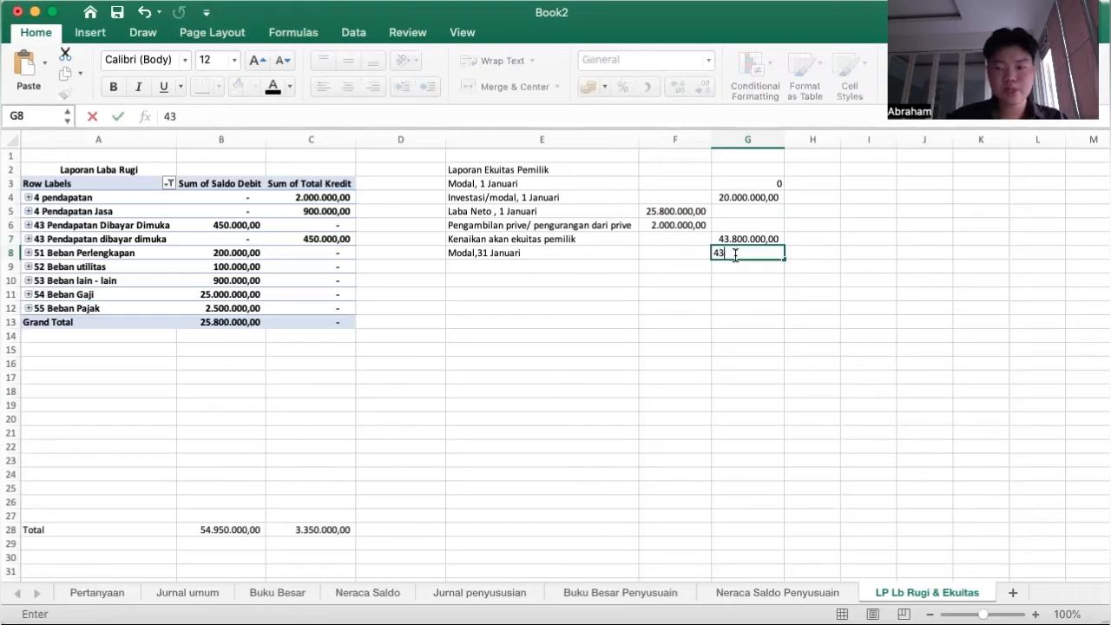
type("800")
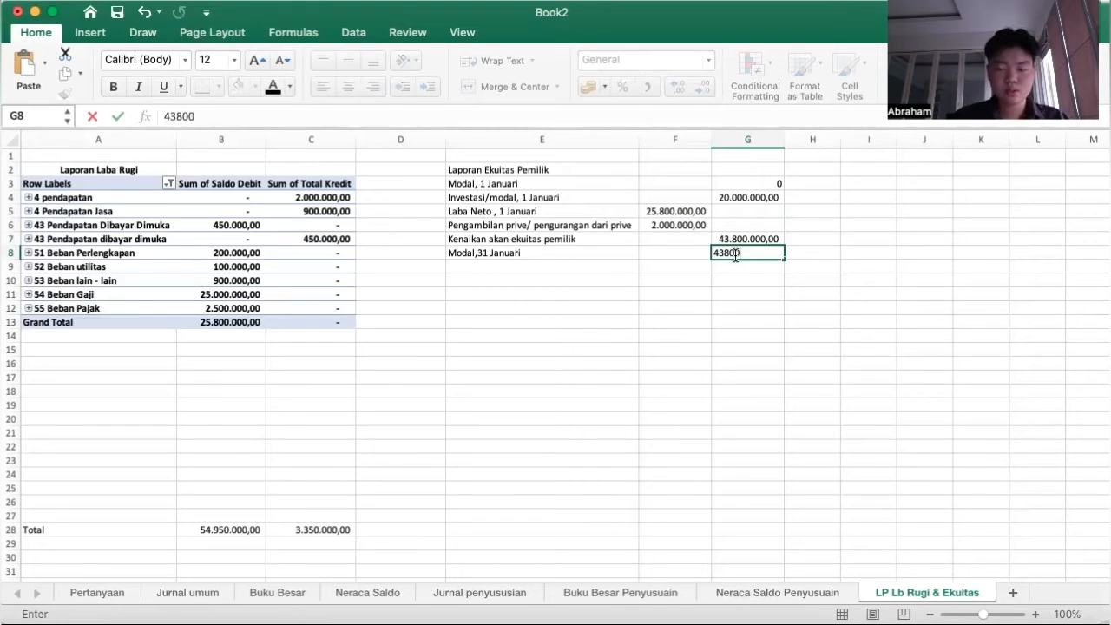
type("000")
left_click(769, 319)
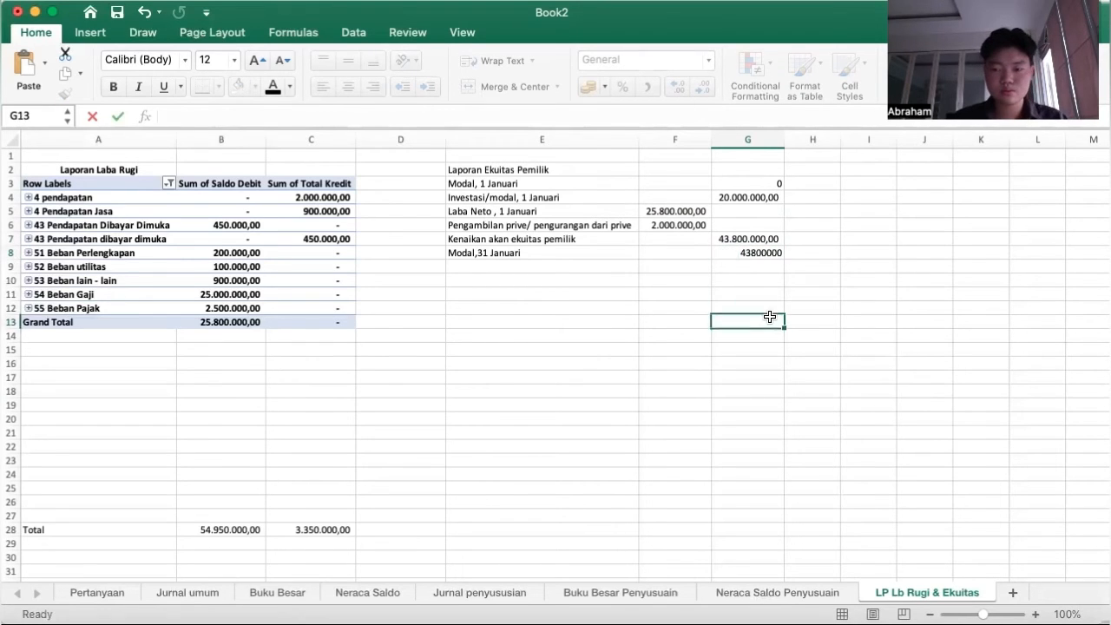
left_click(746, 257)
left_click(646, 86)
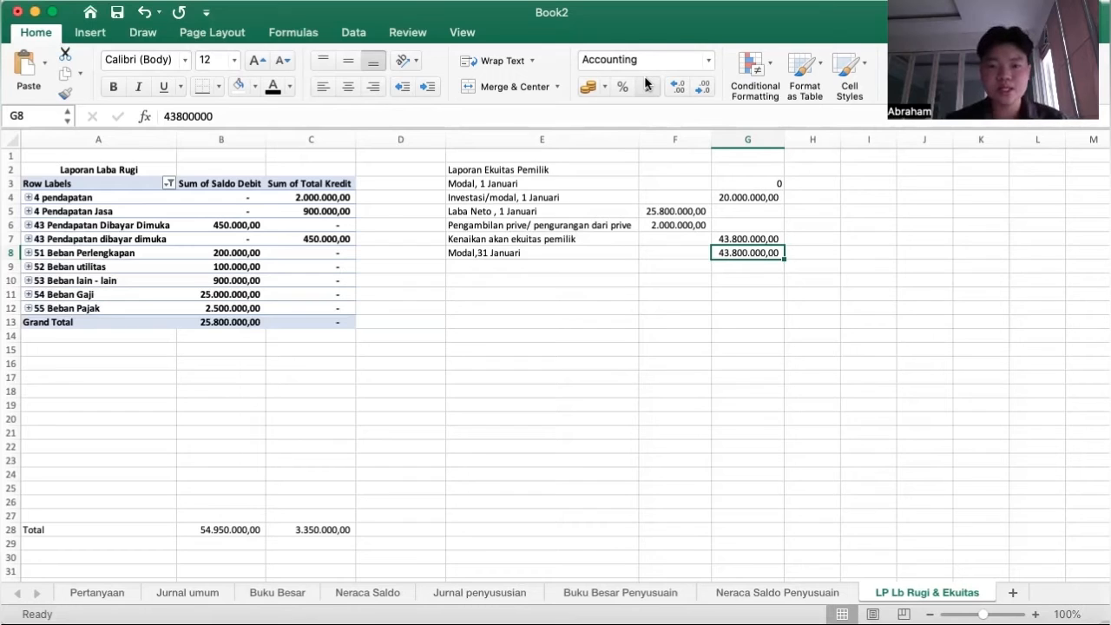
Apply all borders to the equity report range E3:G8.
left_click(496, 265)
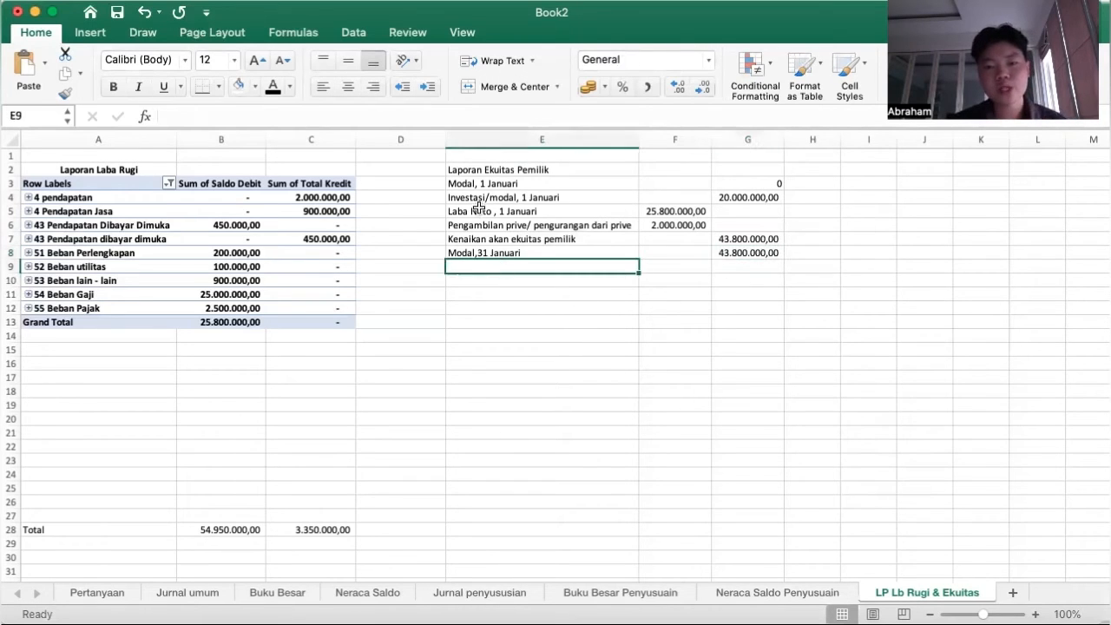
left_click_drag(478, 183, 692, 257)
left_click(600, 322)
left_click_drag(484, 184, 733, 252)
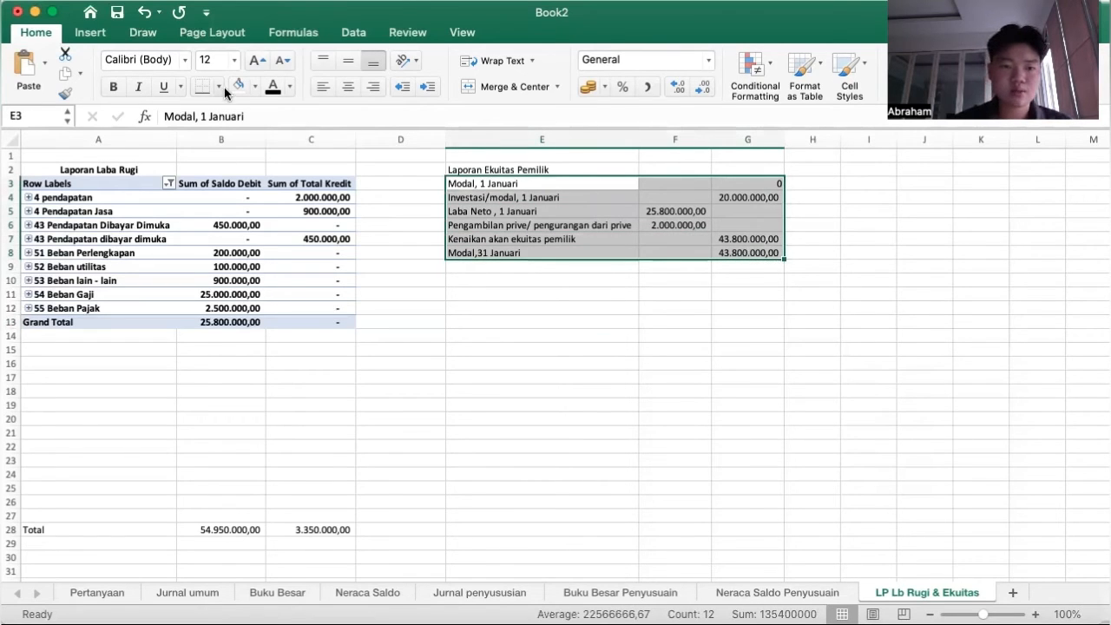
left_click(243, 252)
left_click(660, 335)
Bold the closing capital row E8:G8 and correct its label to "Modal, 31 Januari".
left_click(512, 169)
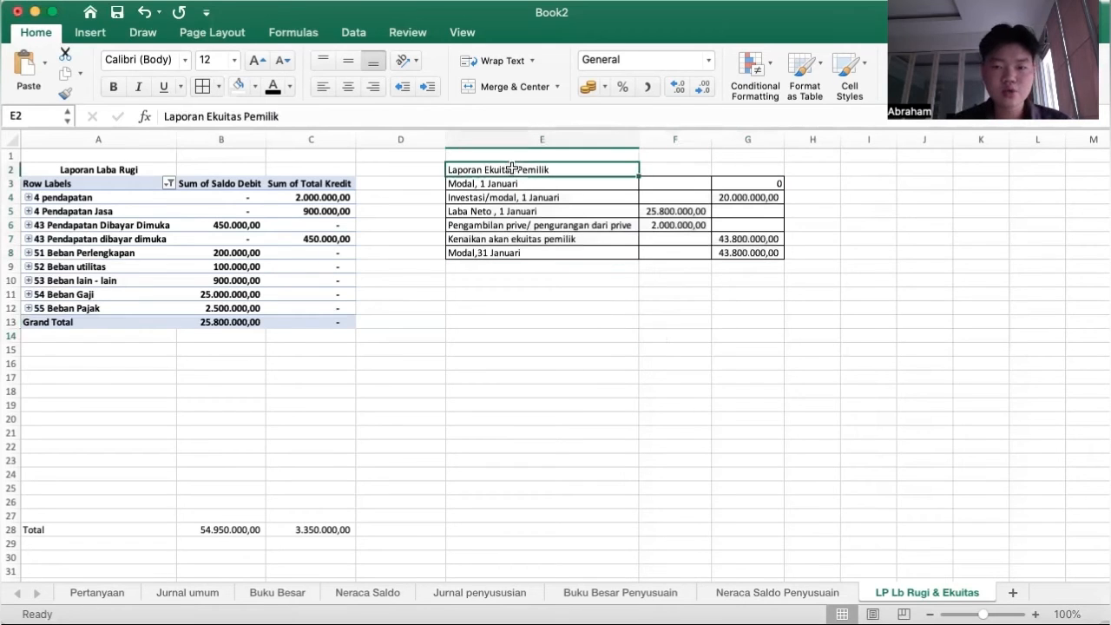
left_click_drag(456, 253, 738, 252)
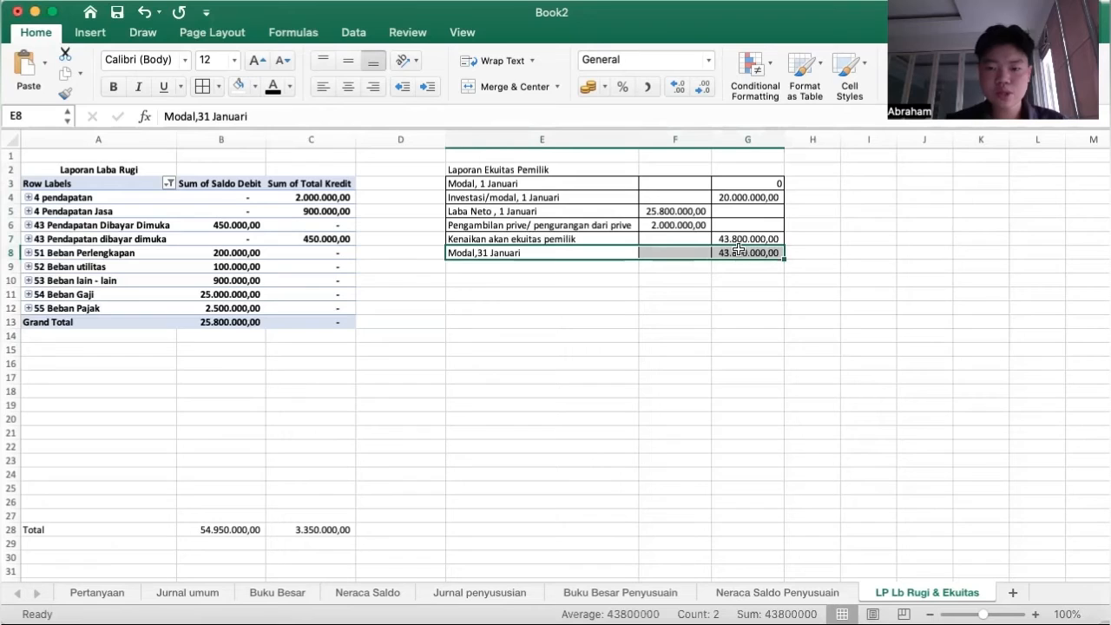
left_click(114, 86)
left_click(550, 436)
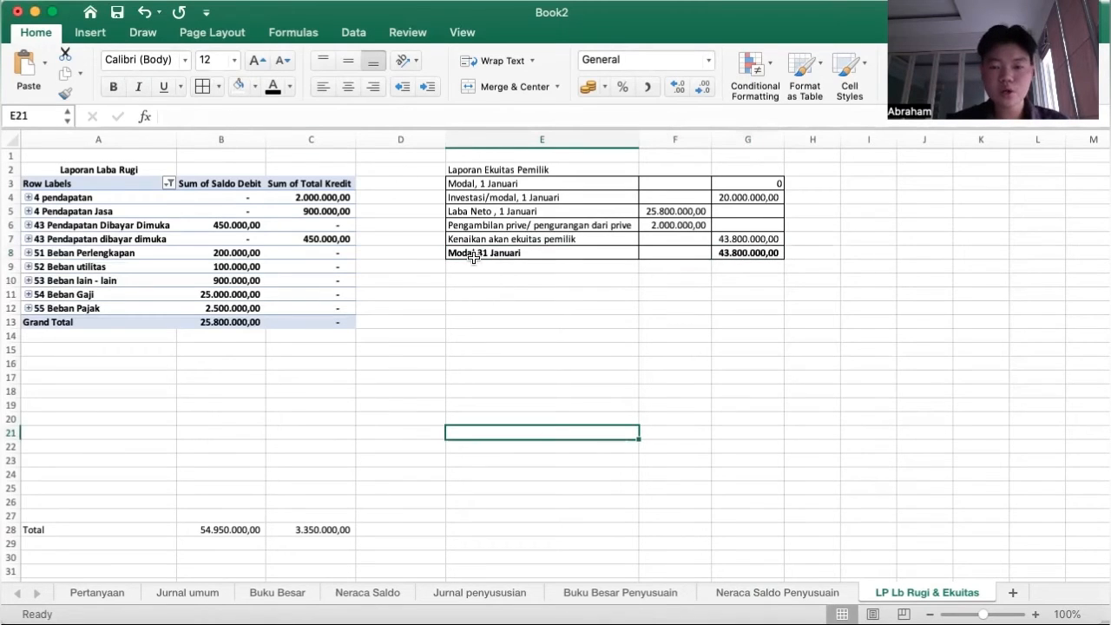
left_click(473, 254)
double_click(476, 254)
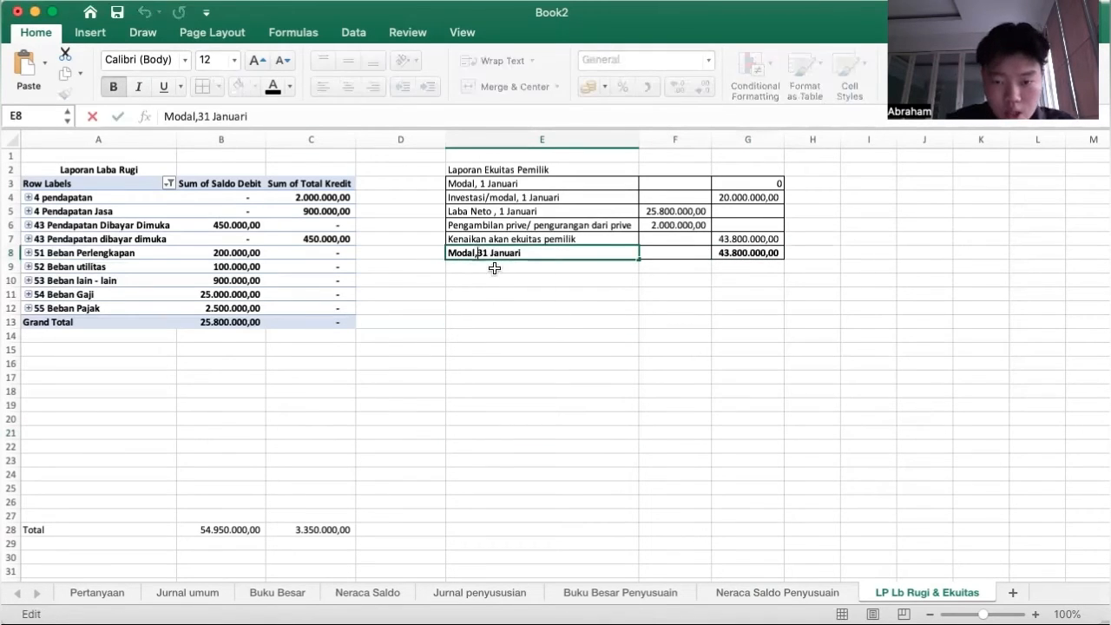
left_click(570, 320)
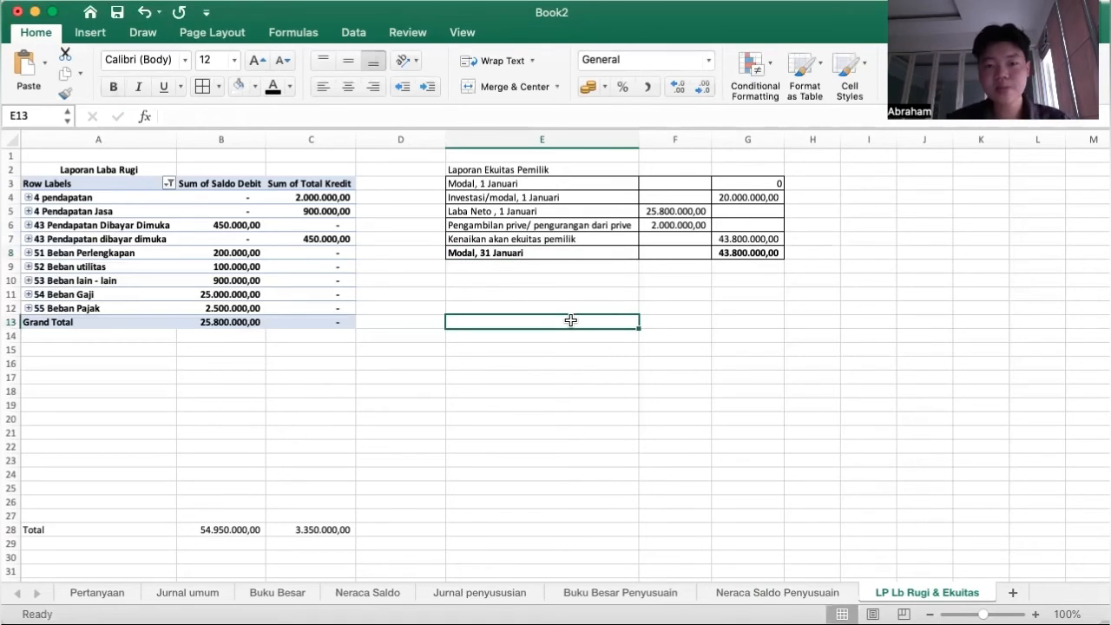
Bold and center the Laporan Ekuitas Pemilik title in cell E2.
left_click(465, 168)
left_click(113, 85)
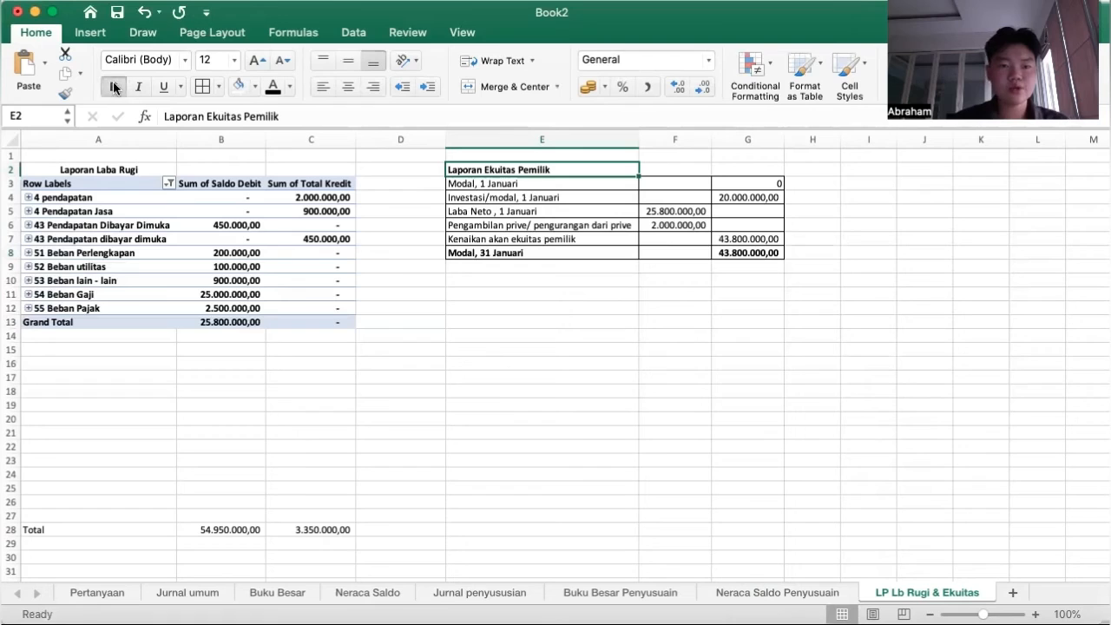
left_click(512, 86)
left_click(579, 407)
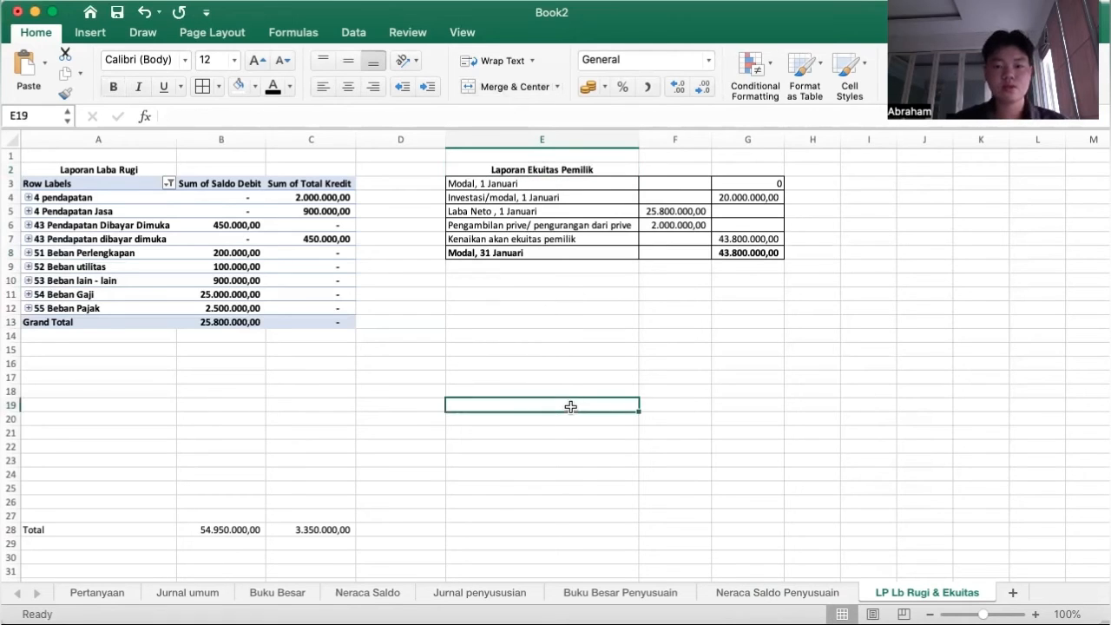
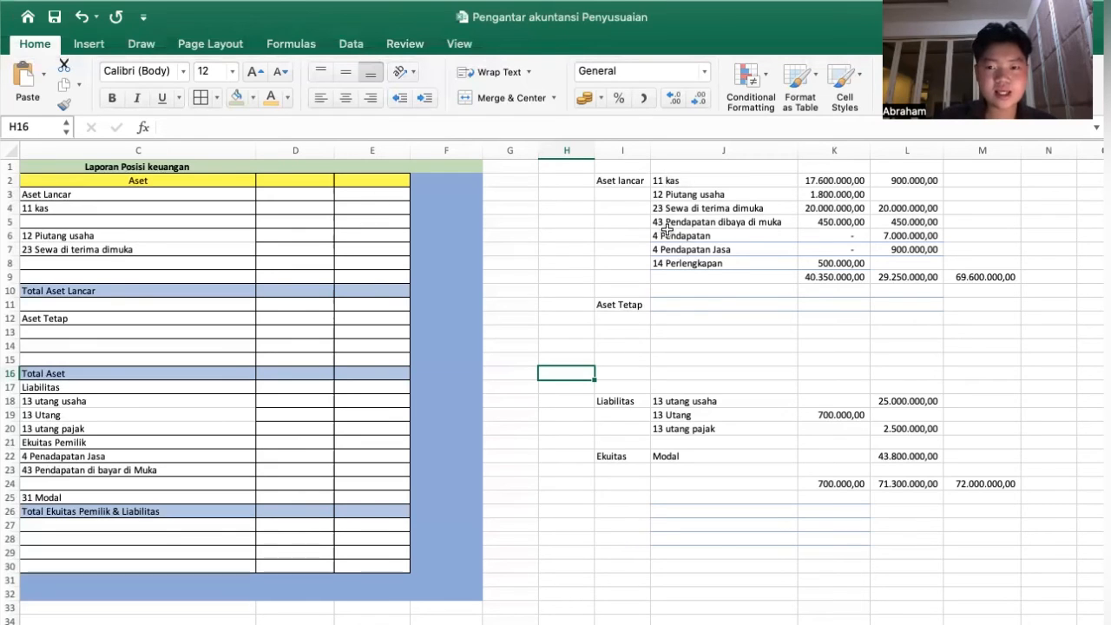
Copy the Aset lancar account names from J2:J8 into the Laporan Posisi keuangan starting at cell C4.
left_click_drag(659, 180, 666, 259)
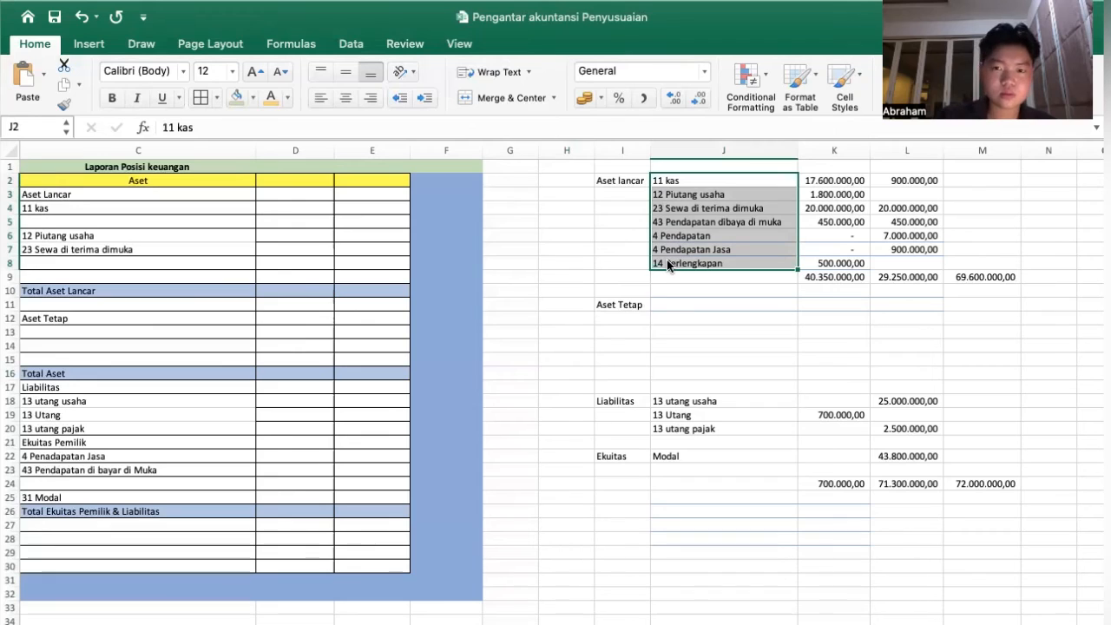
left_click(660, 252)
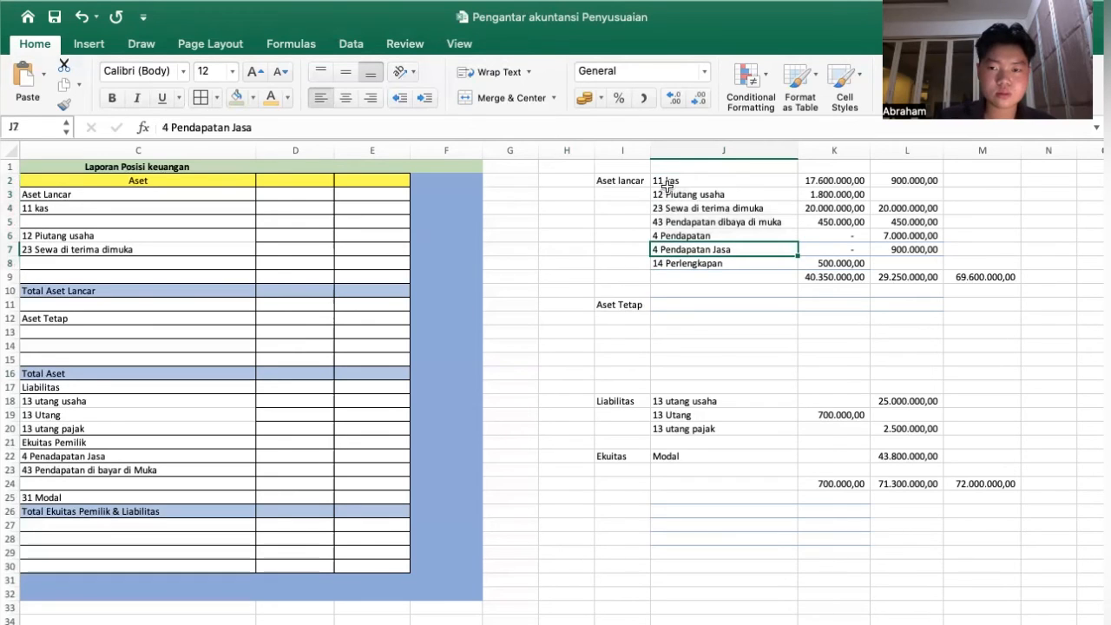
left_click_drag(666, 180, 670, 259)
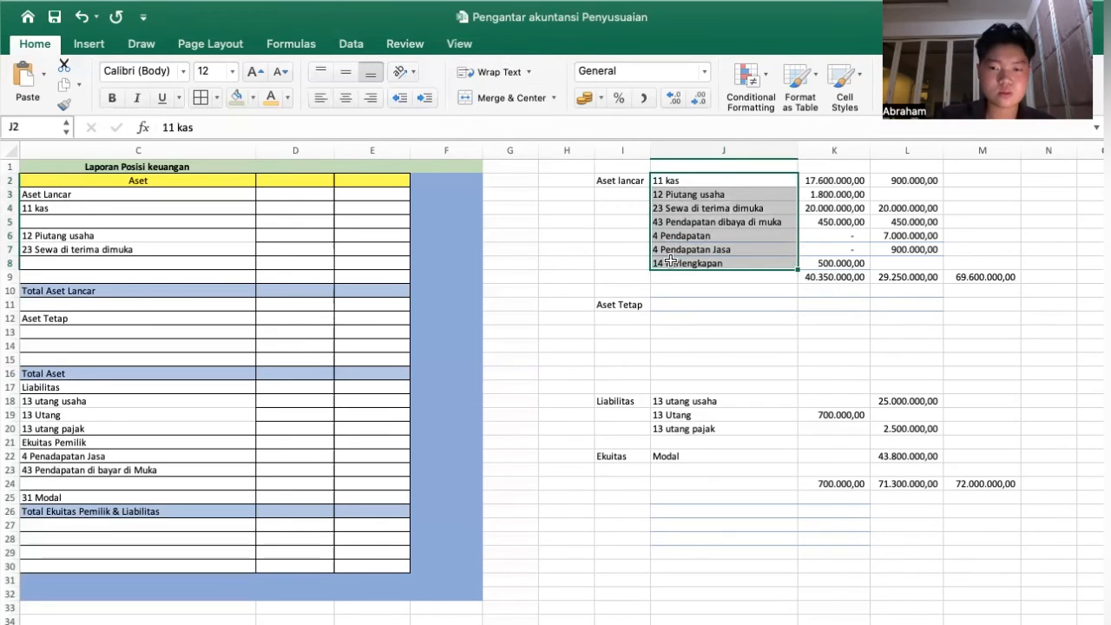
key("super+c")
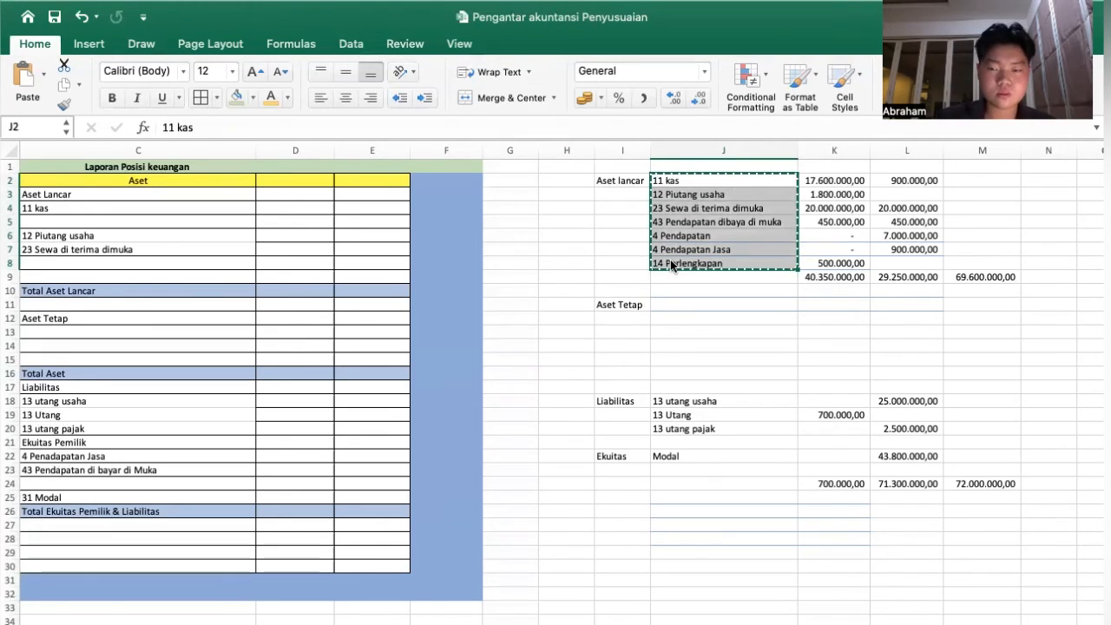
left_click(44, 209)
key("super+v")
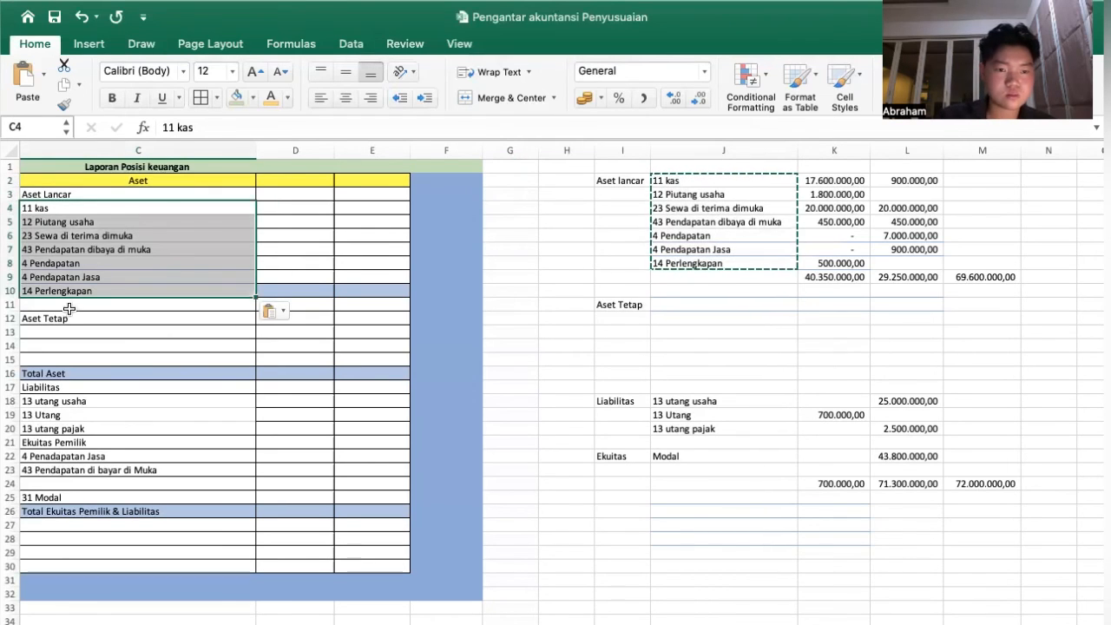
left_click(90, 319)
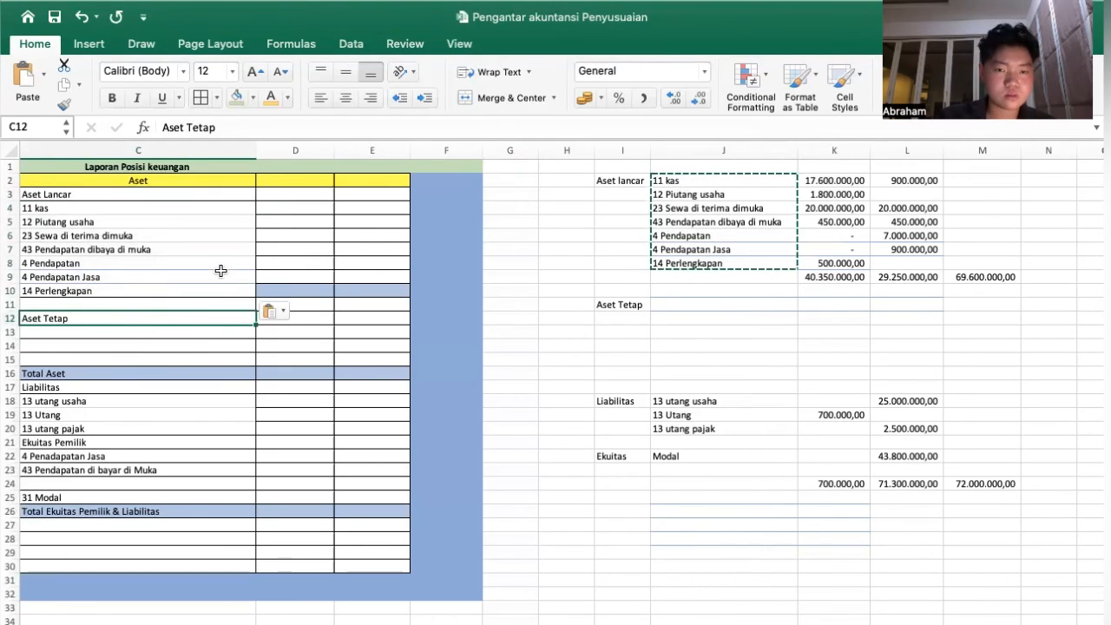
Enter the label "total aset lancar" in cell C11 below 14 Perlengkapan.
left_click(219, 300)
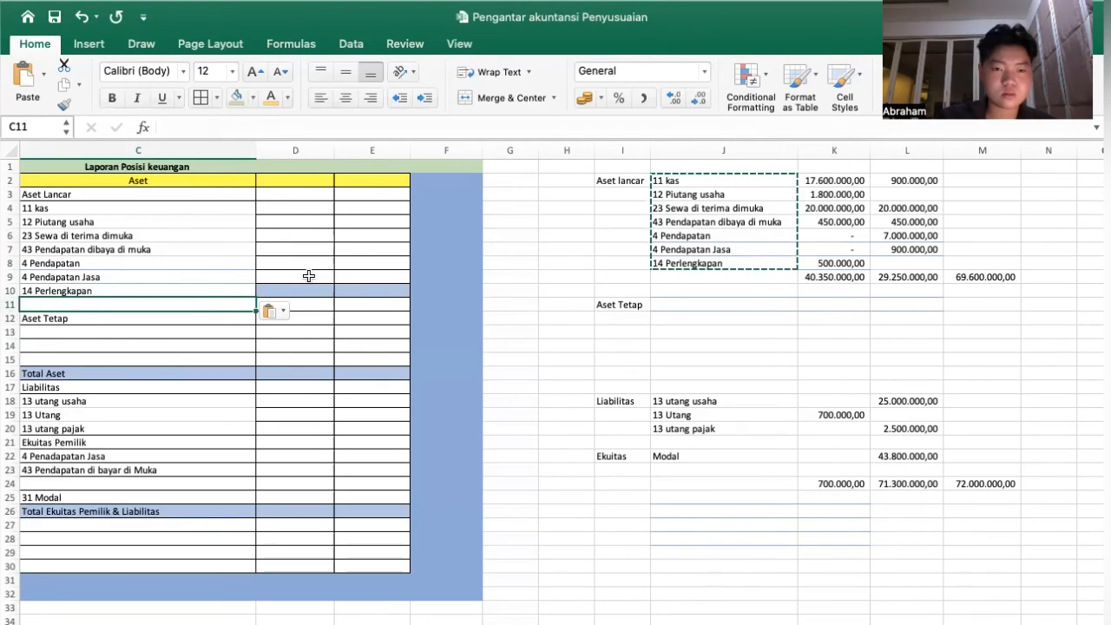
left_click(286, 290)
left_click(47, 304)
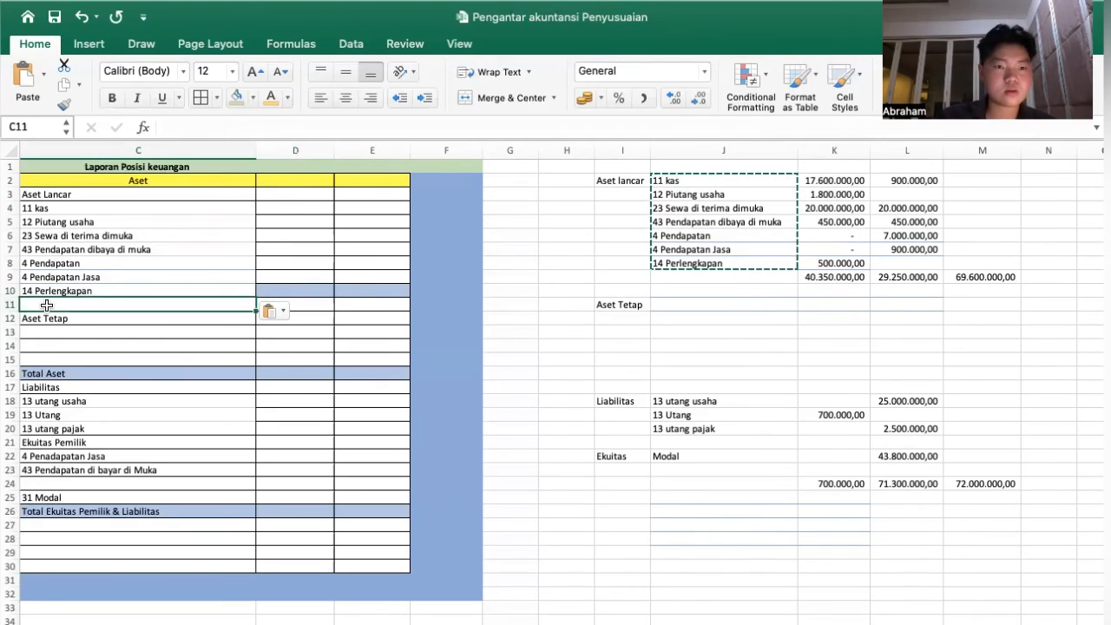
type("tota")
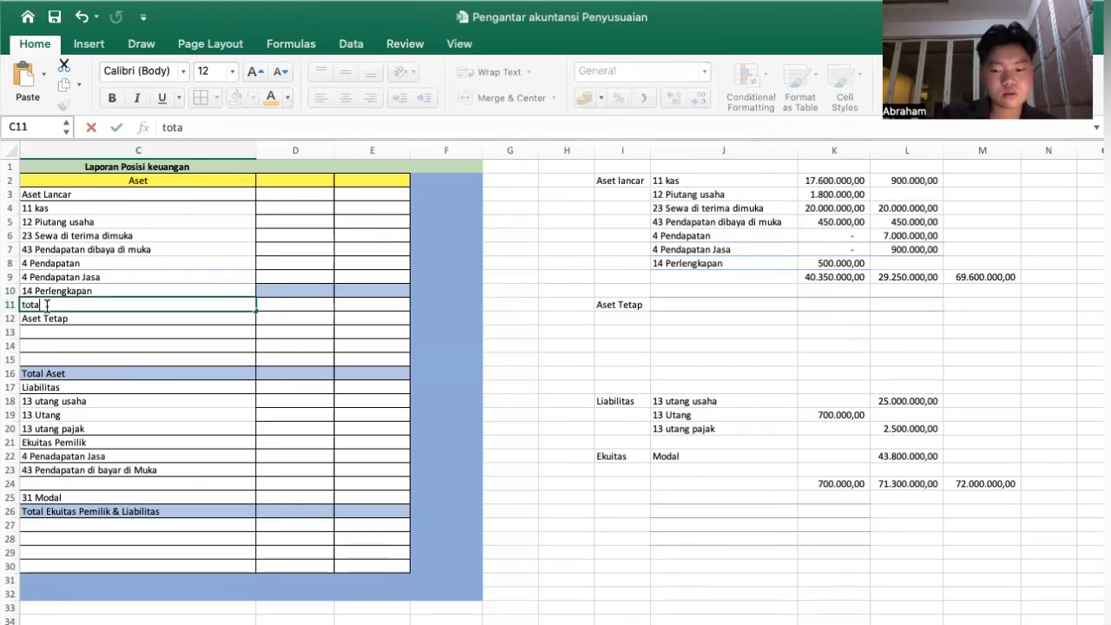
type("l as")
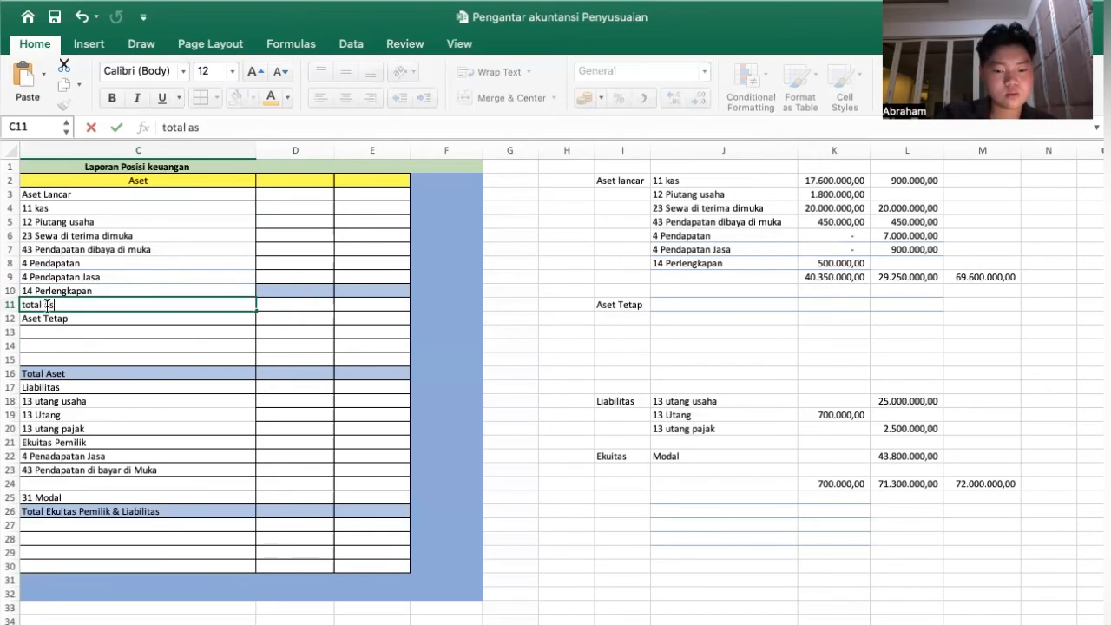
type("et lancar")
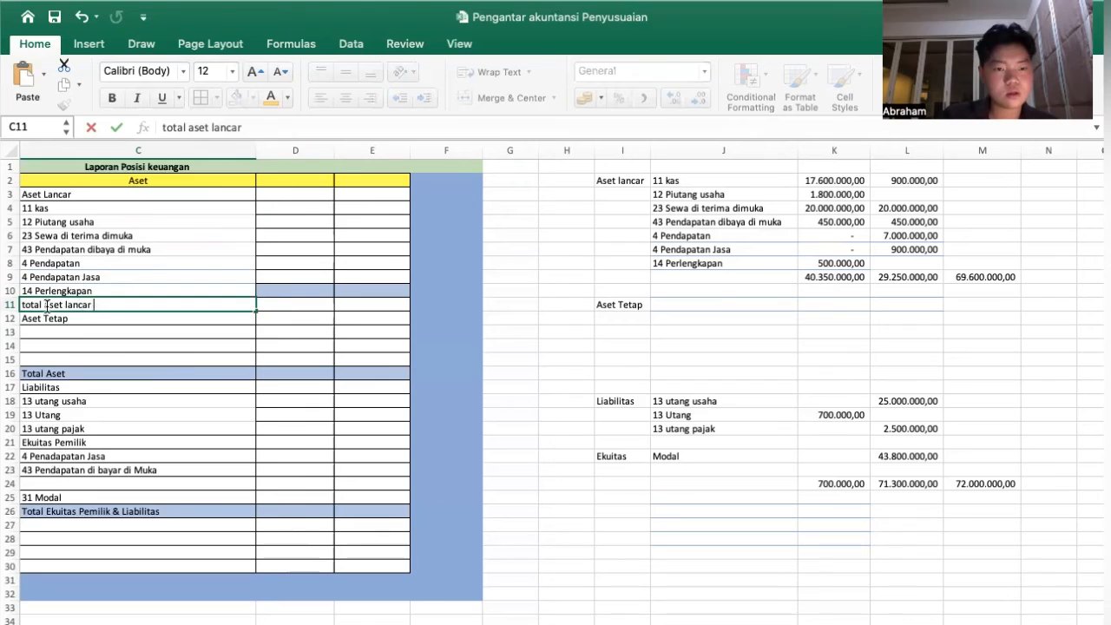
left_click(292, 322)
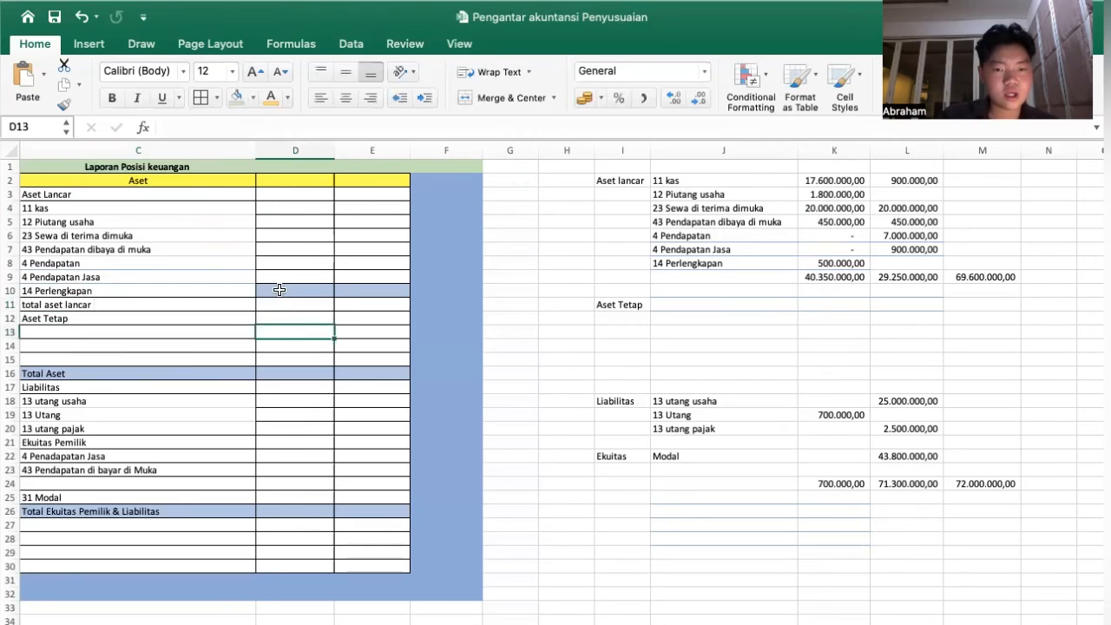
Remove the fill from D10:E10 and apply a blue fill to the total aset lancar row C11:E11.
left_click_drag(291, 290, 382, 290)
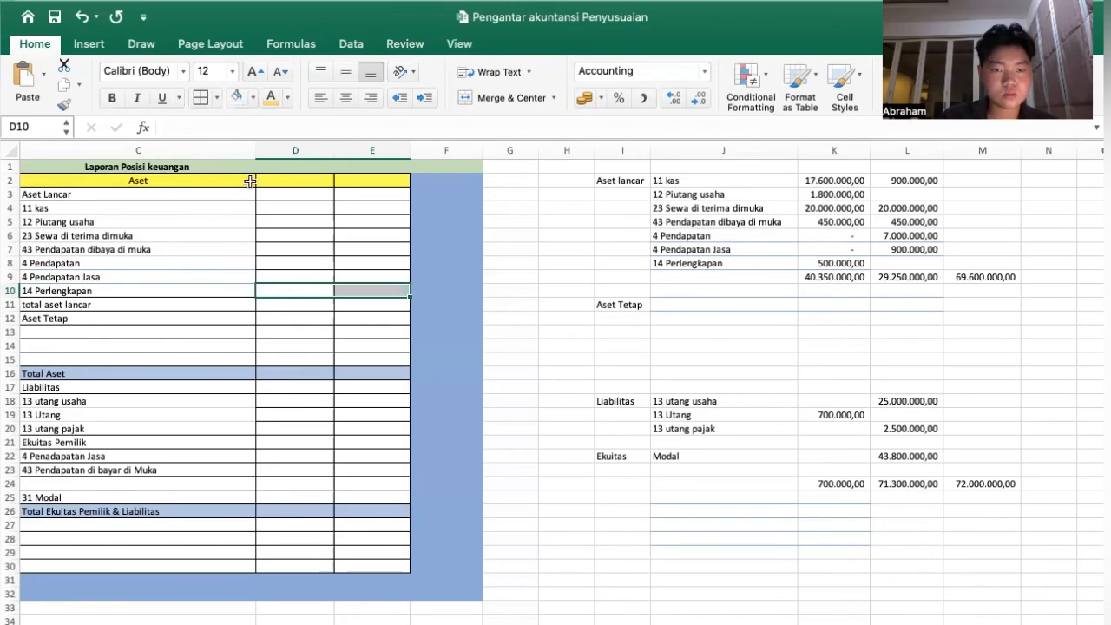
left_click(283, 307)
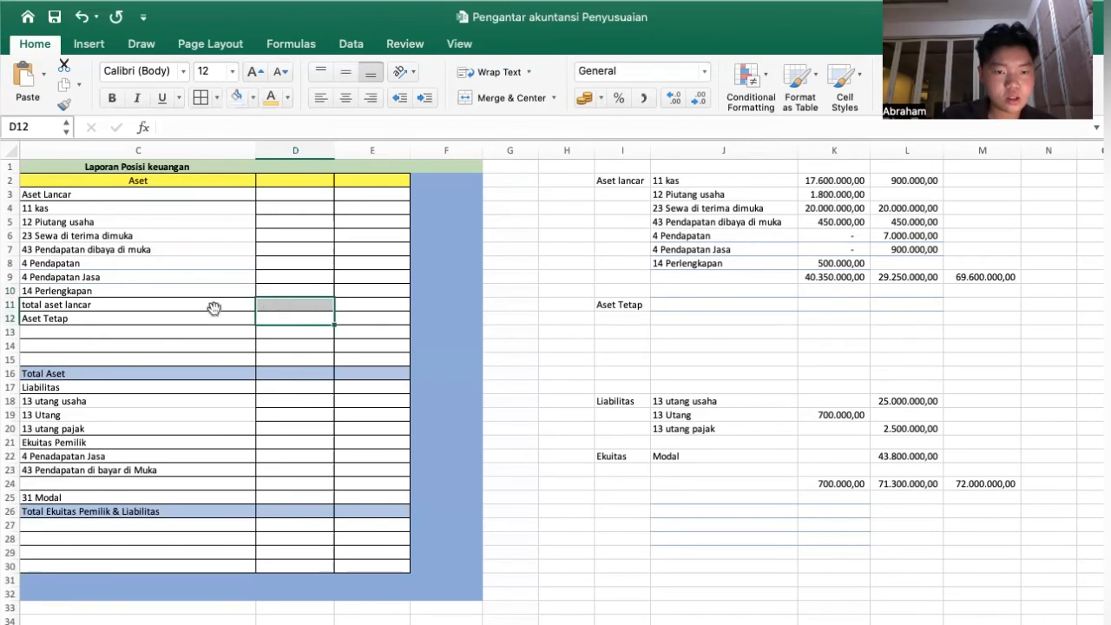
left_click_drag(165, 307, 321, 307)
left_click_drag(366, 309, 365, 309)
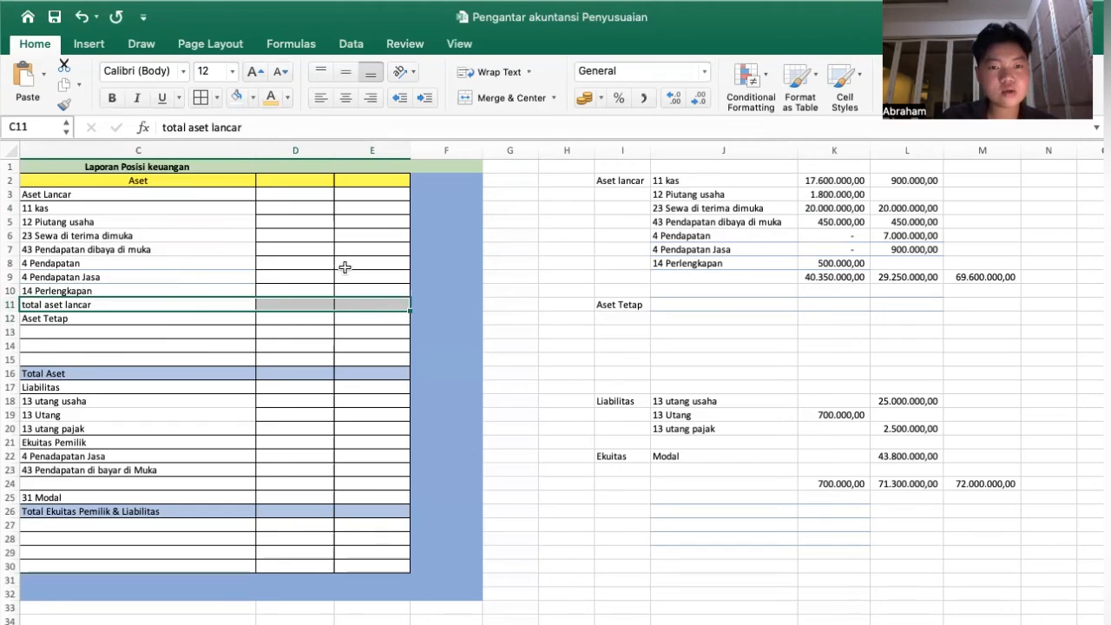
left_click(301, 221)
left_click(302, 391)
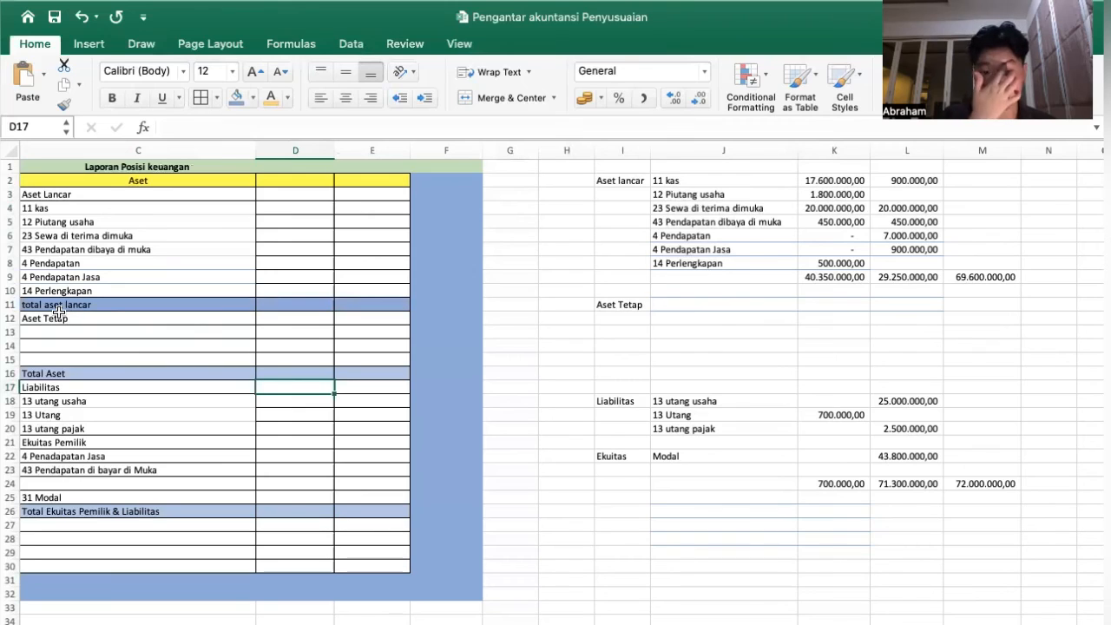
Check the 11 kas balances in the trial balance, and copy 17.600.000,00 and 900.000,00 from K2:L2 into D4:E4.
left_click(288, 207)
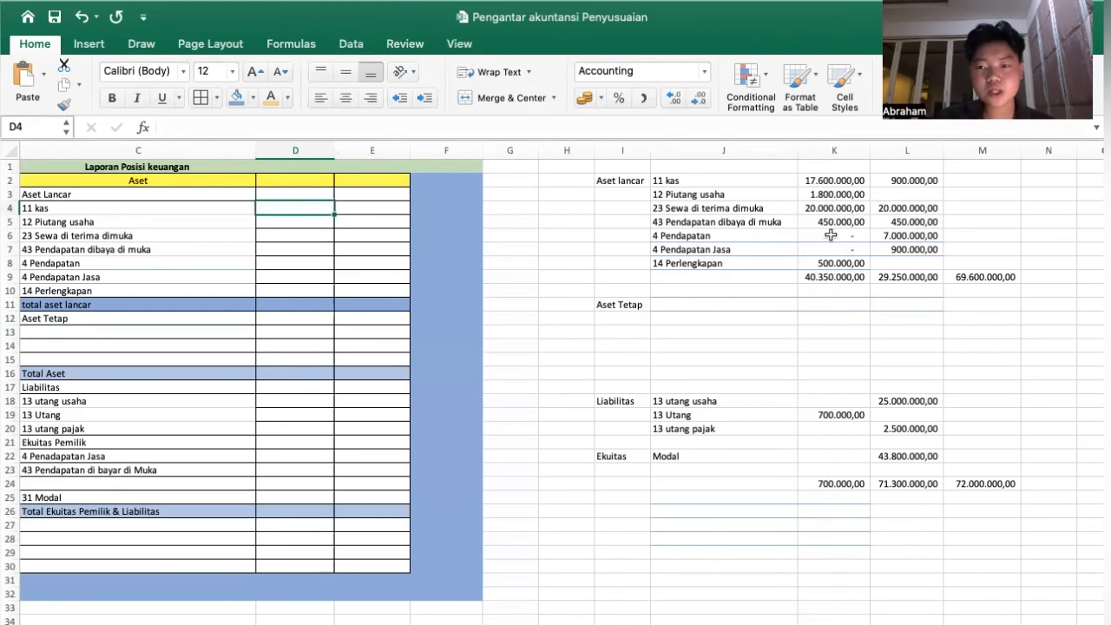
left_click(854, 623)
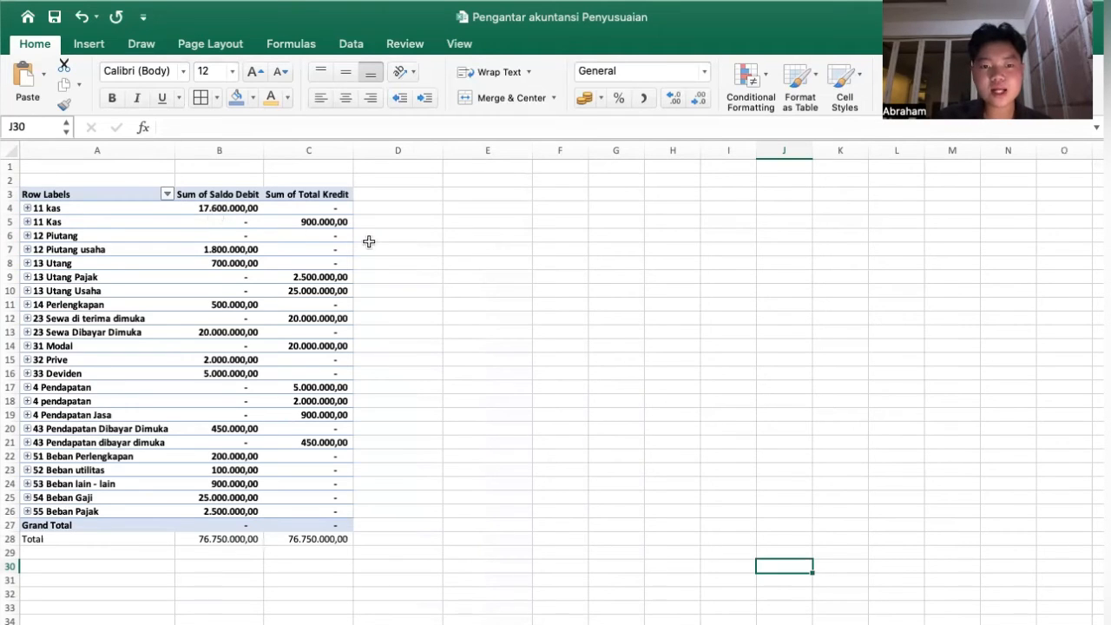
key("ctrl+Page_Down")
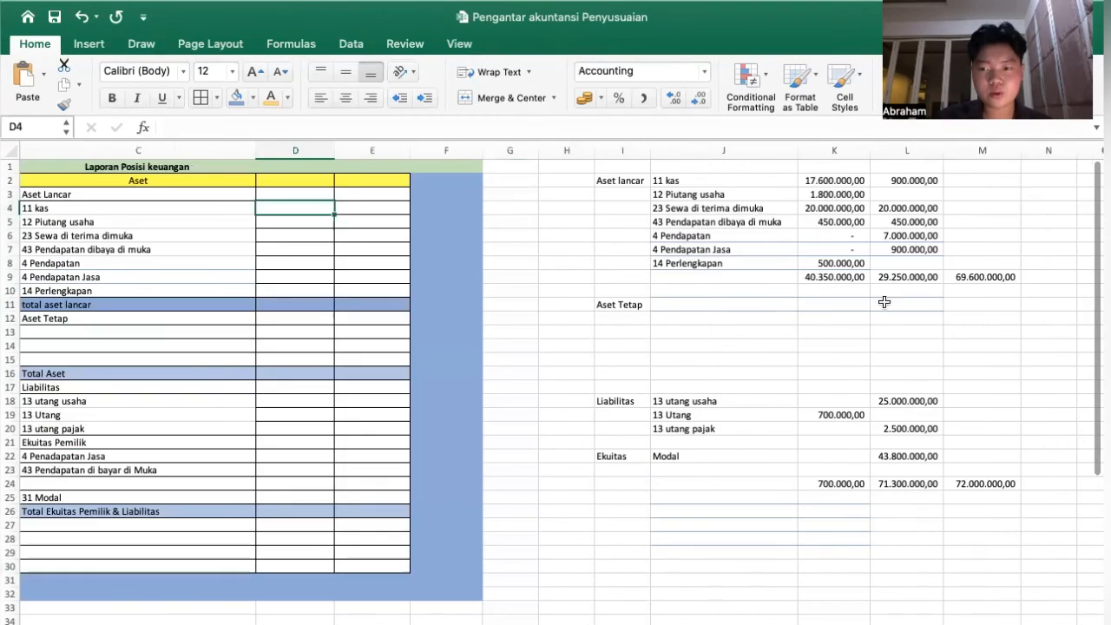
left_click(825, 176)
left_click_drag(825, 176, 906, 177)
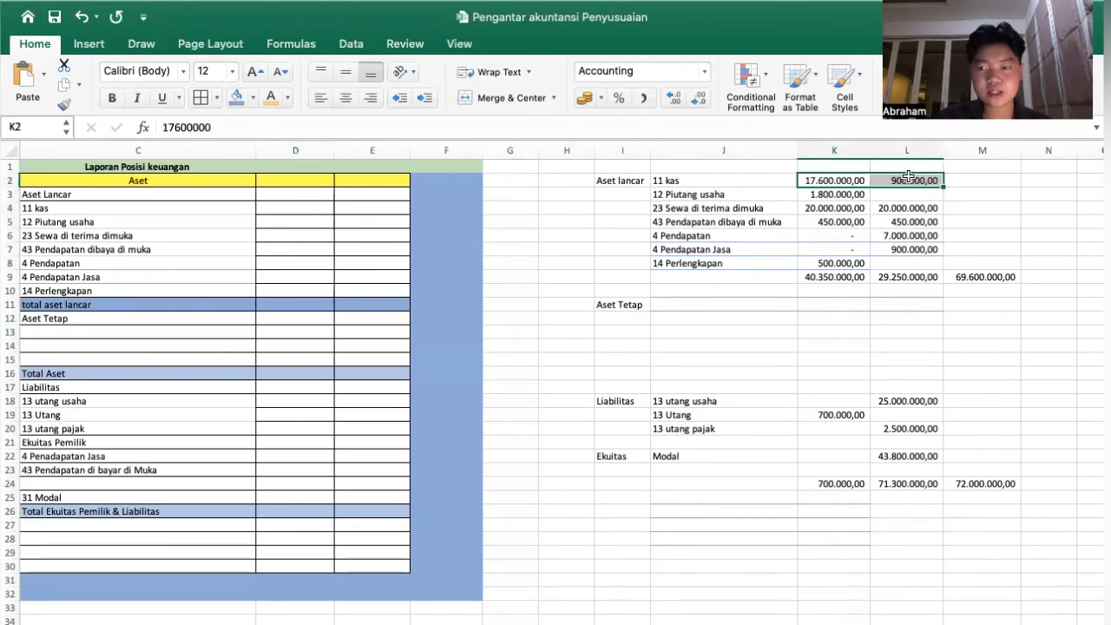
key("ctrl+c")
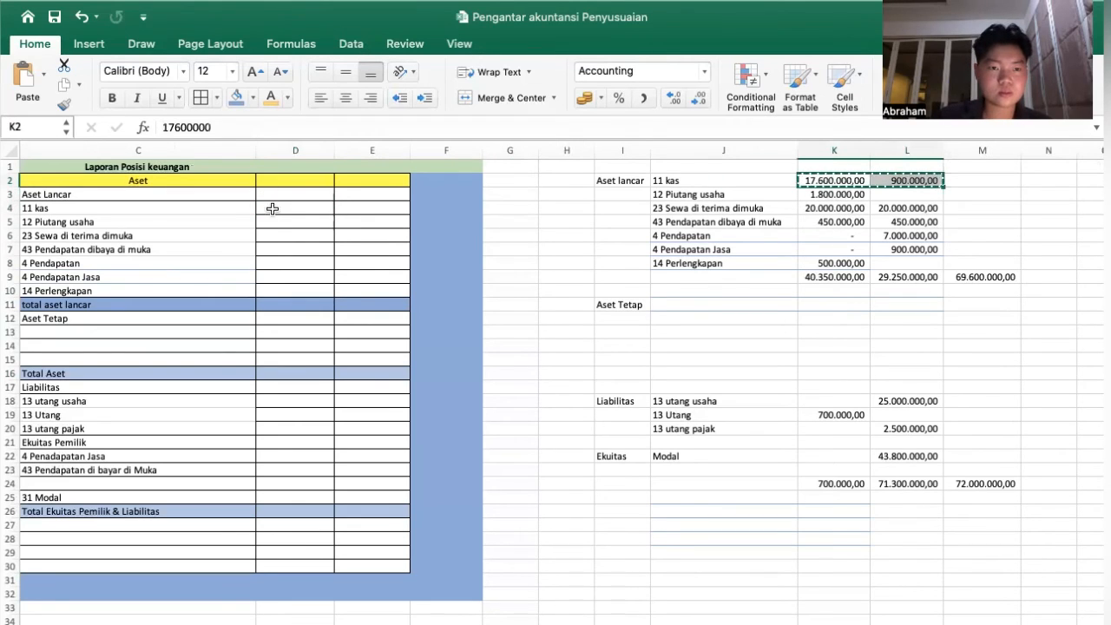
left_click(273, 206)
key("super+v")
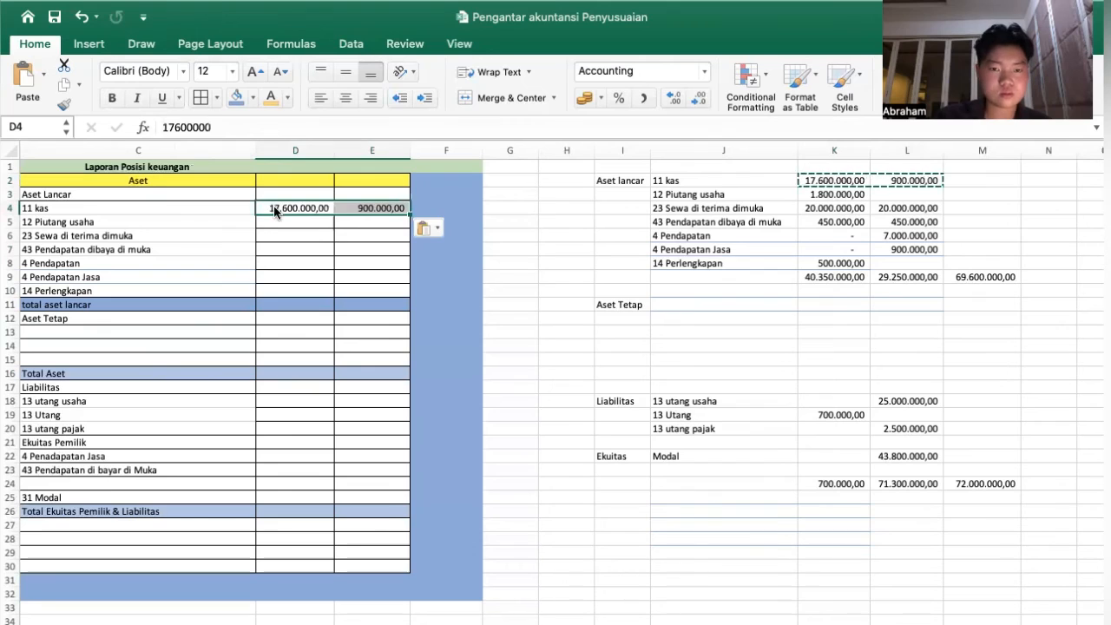
Check the 12 Piutang usaha balance in the trial balance, and copy 1.800.000,00 from K3 into cell D5.
left_click(279, 227)
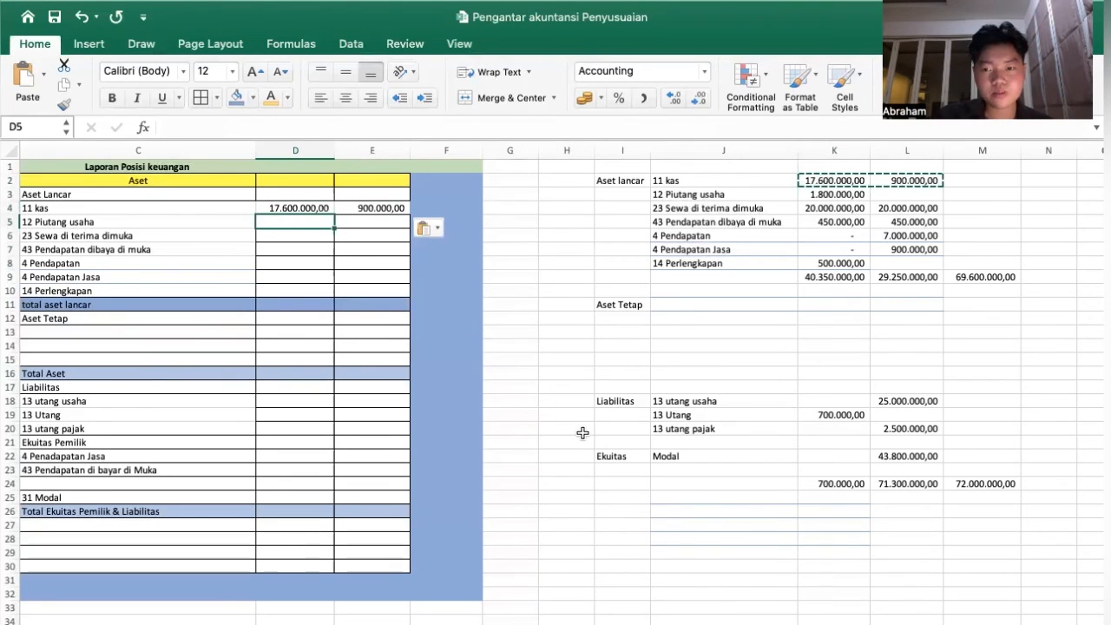
left_click(681, 623)
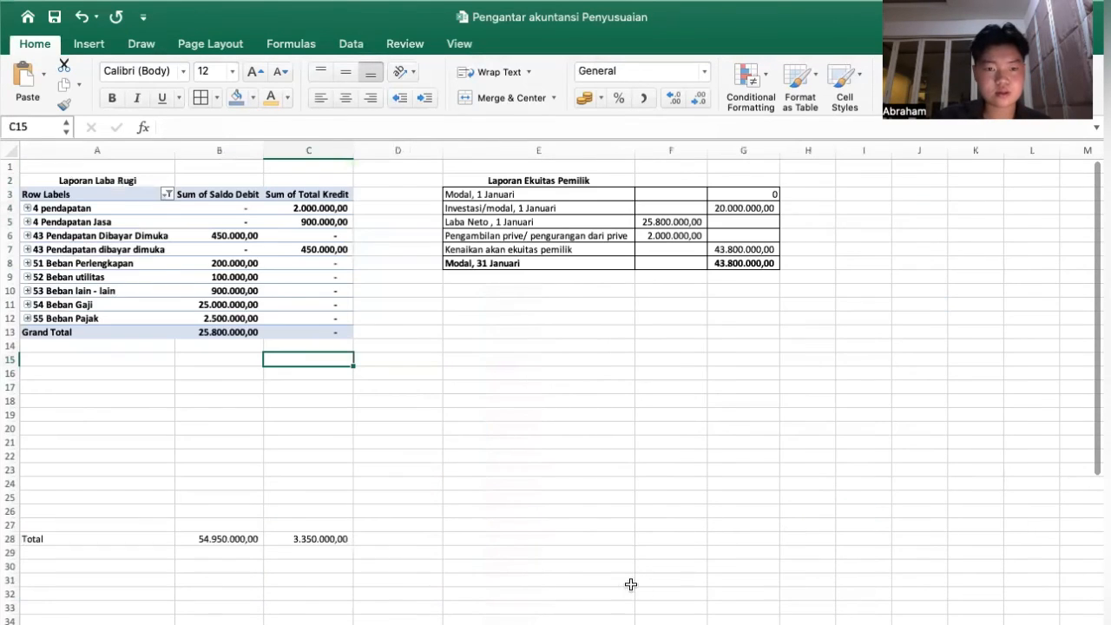
left_click(616, 623)
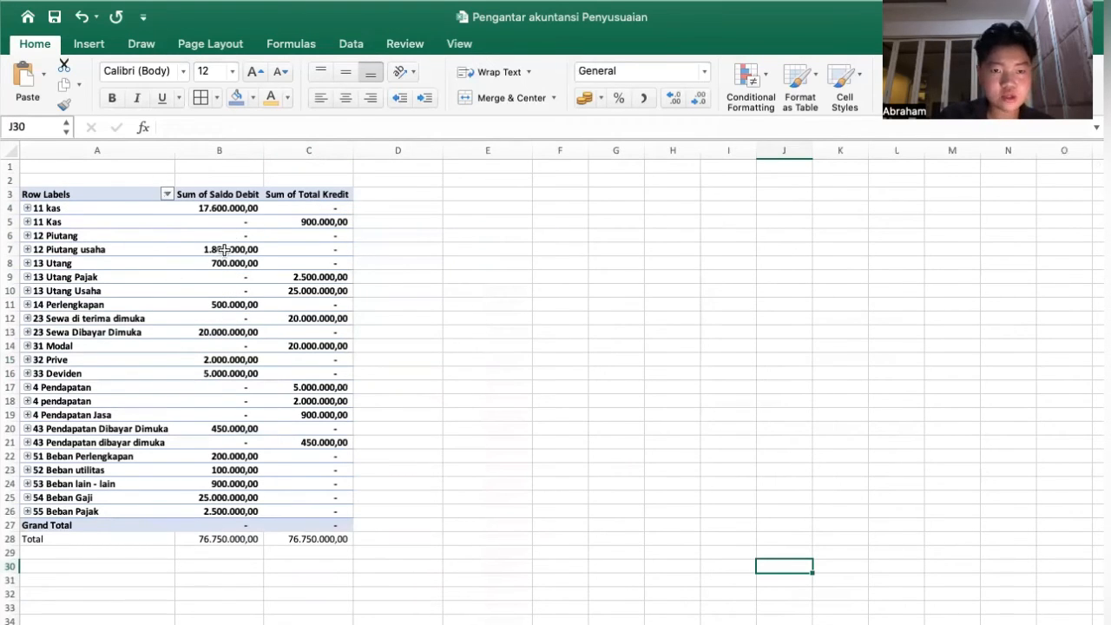
left_click(946, 623)
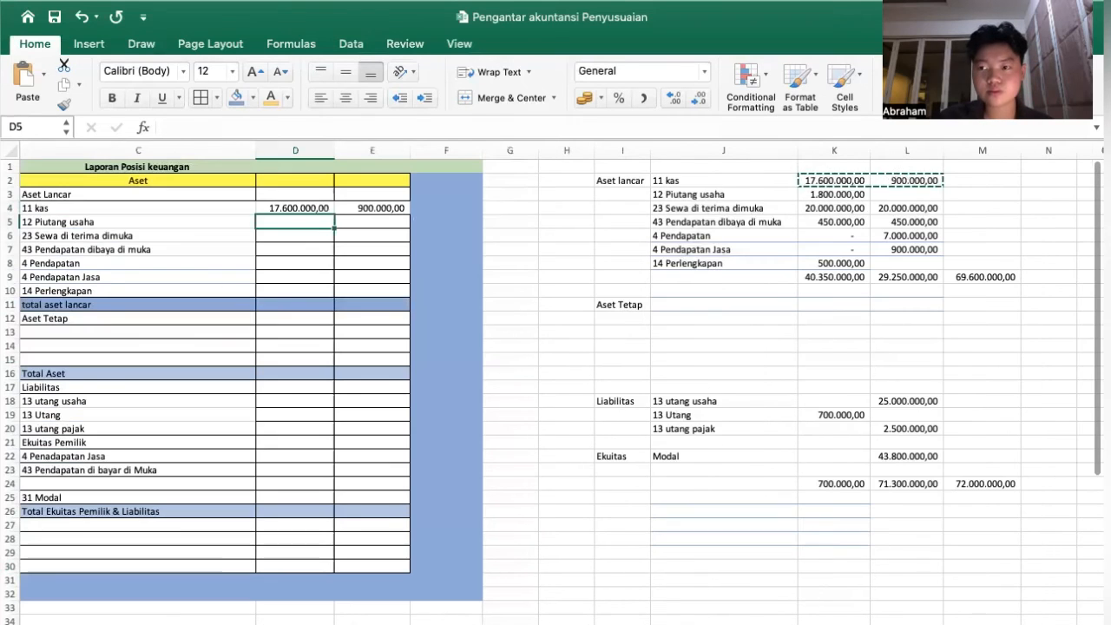
left_click(855, 194)
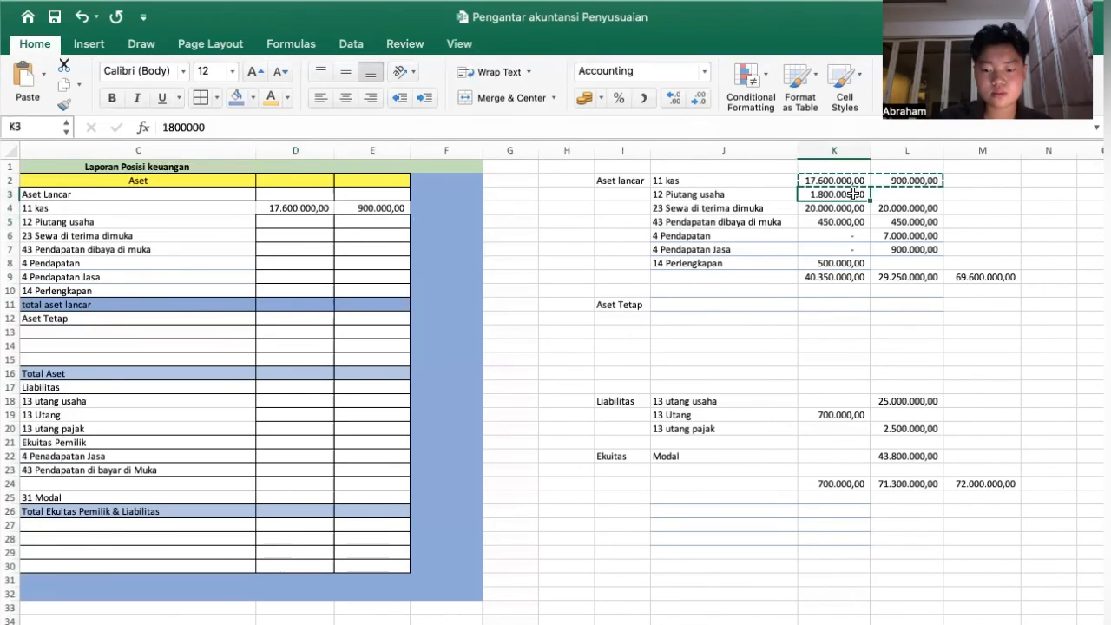
key("ctrl+c")
left_click(297, 223)
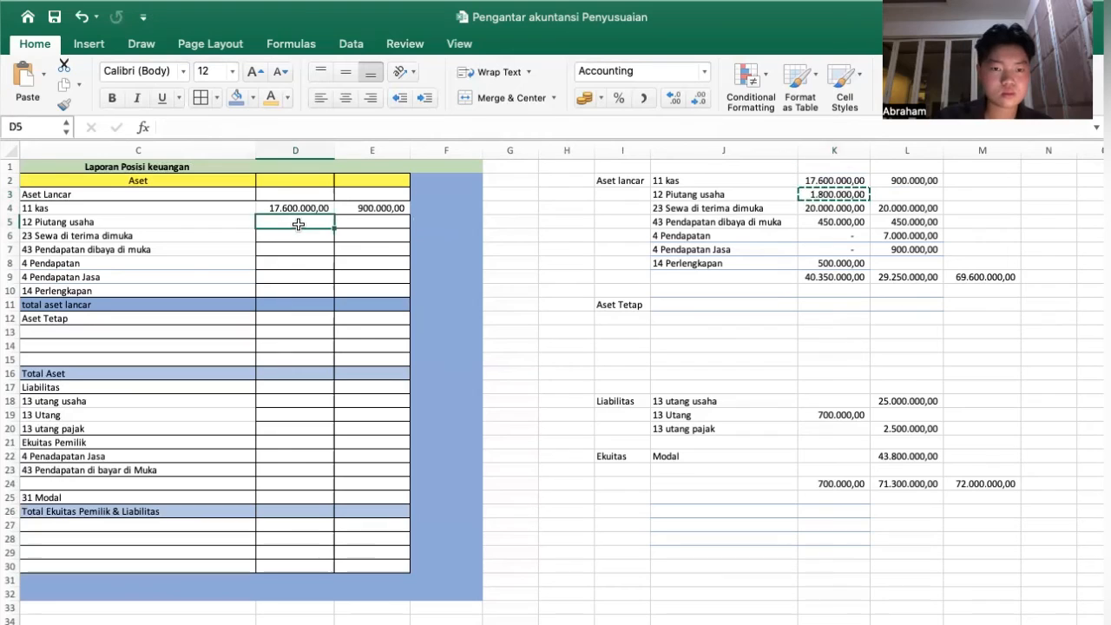
key("ctrl+v")
left_click(313, 290)
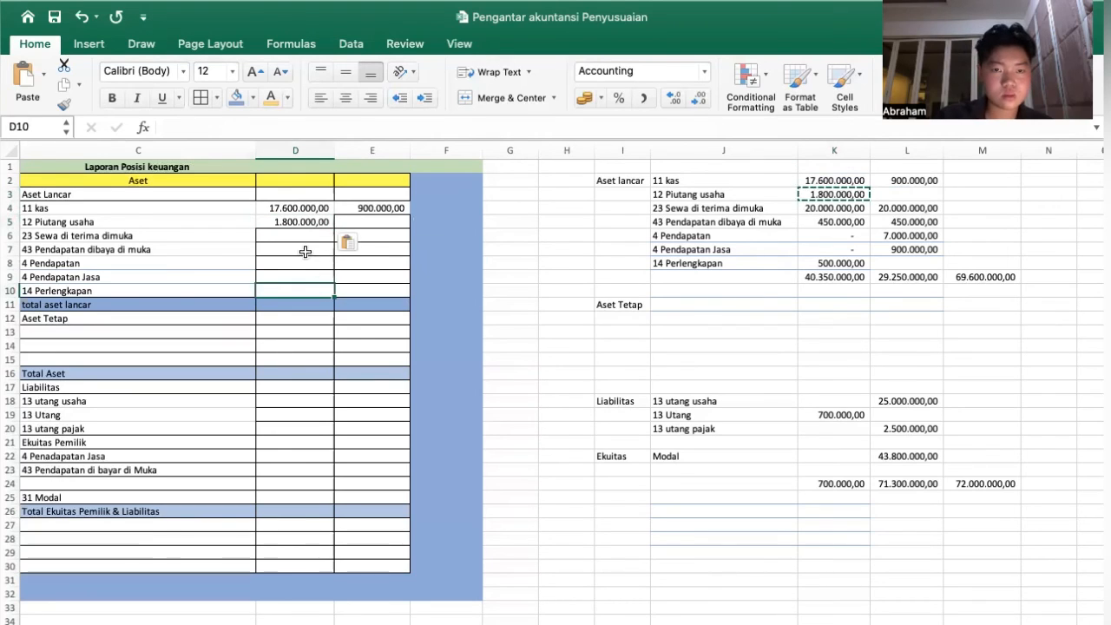
Check the sewa balances in the trial balance, and copy the 20.000.000,00 debit and credit amounts from K4:L4 into D6:E6.
left_click(301, 249)
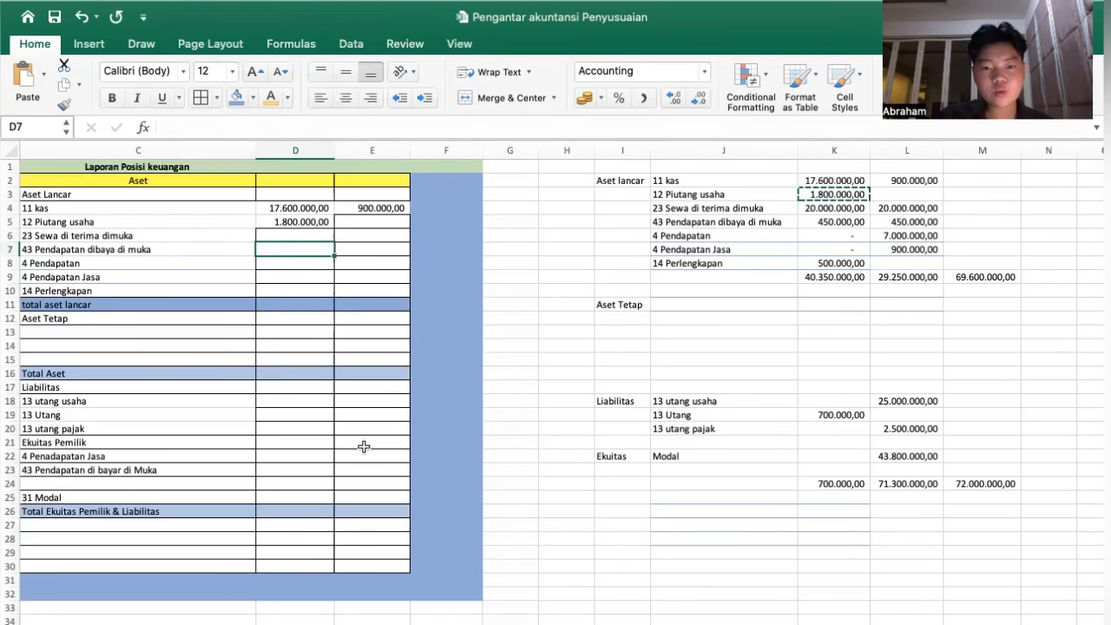
left_click(848, 622)
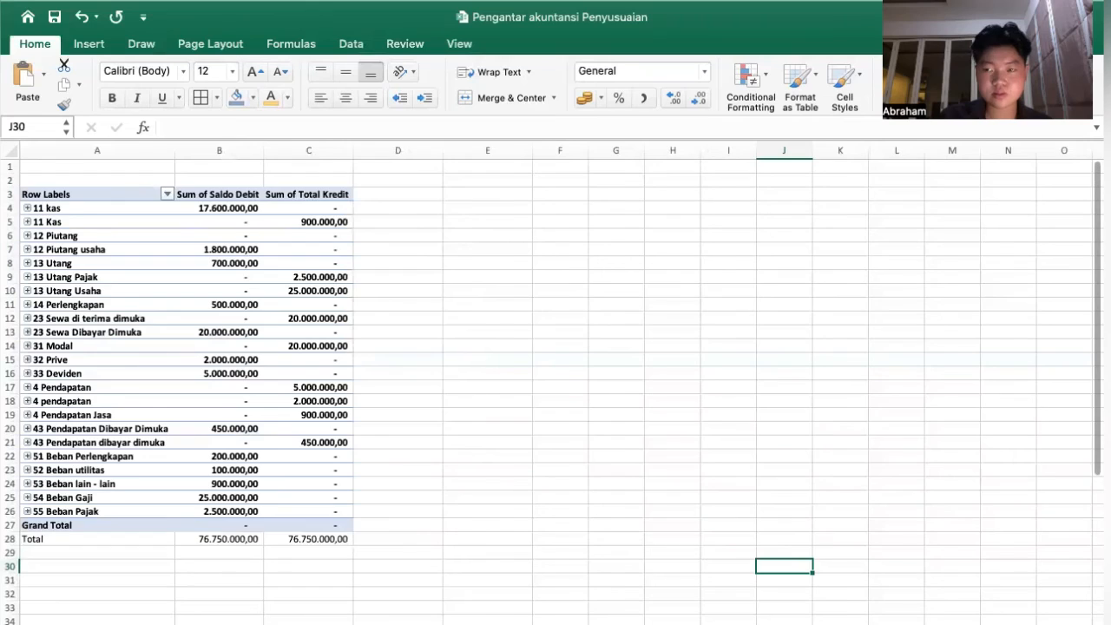
left_click(599, 622)
left_click(286, 235)
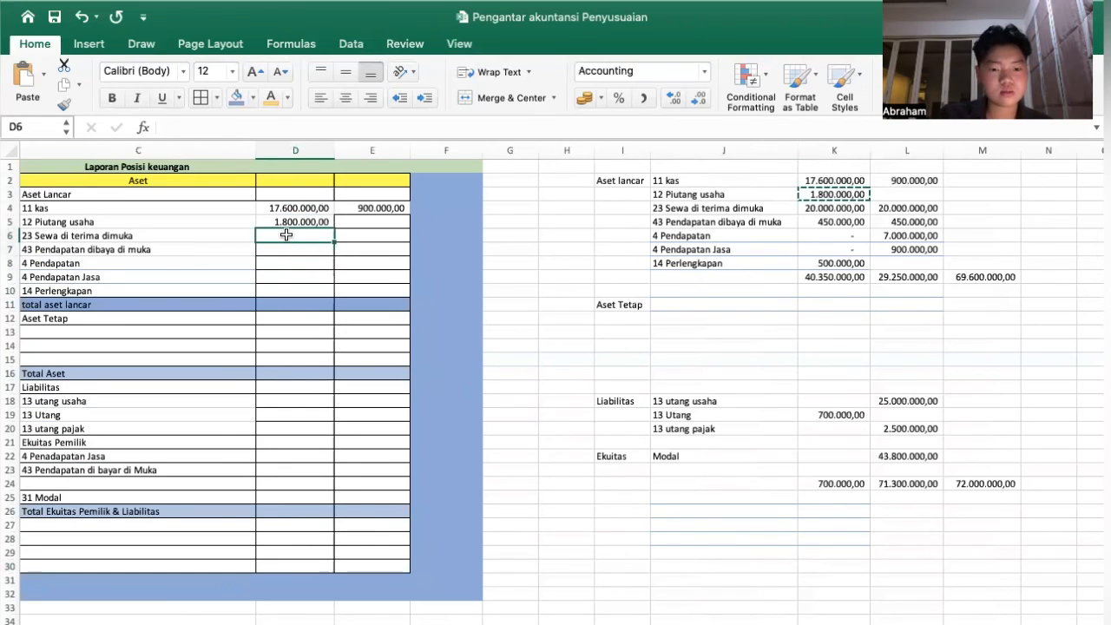
type("2")
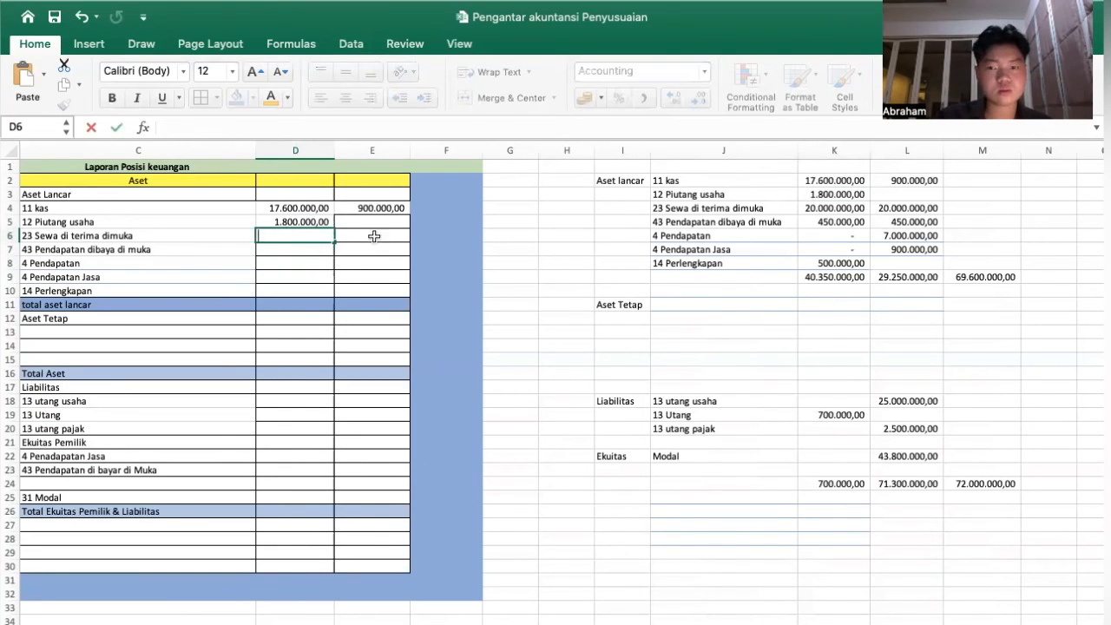
left_click_drag(835, 208, 903, 208)
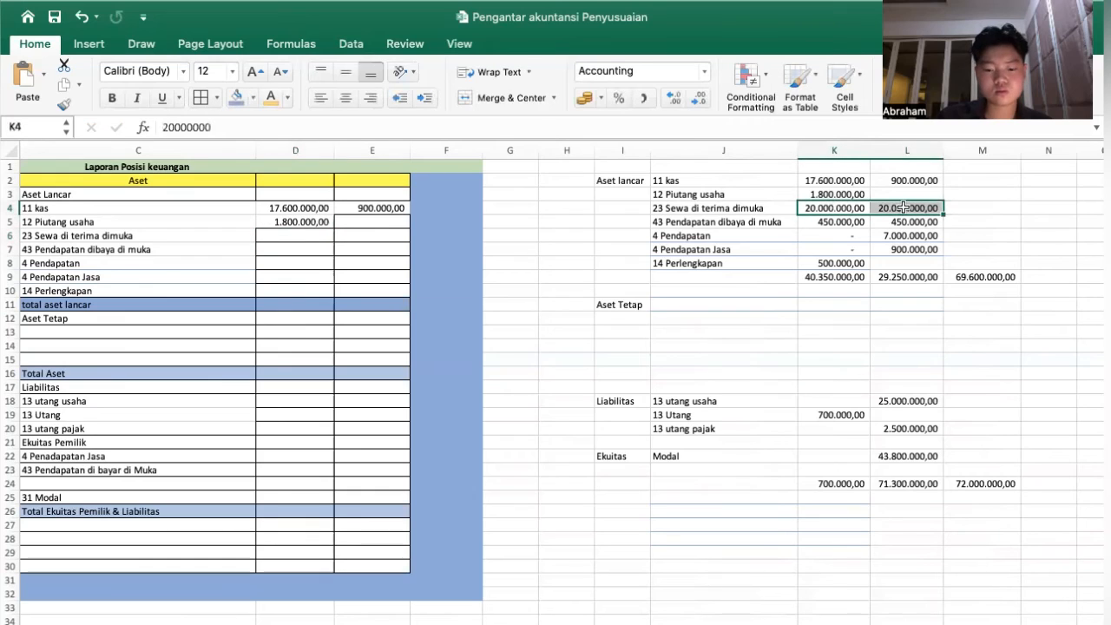
key("ctrl+c")
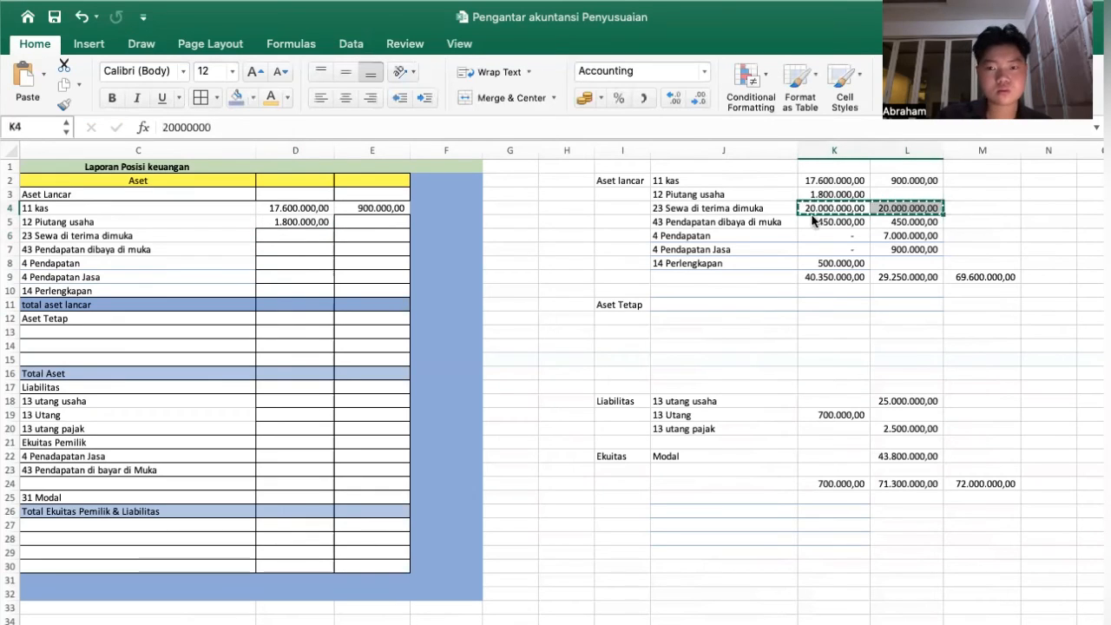
left_click(278, 234)
key("ctrl+v")
left_click(328, 290)
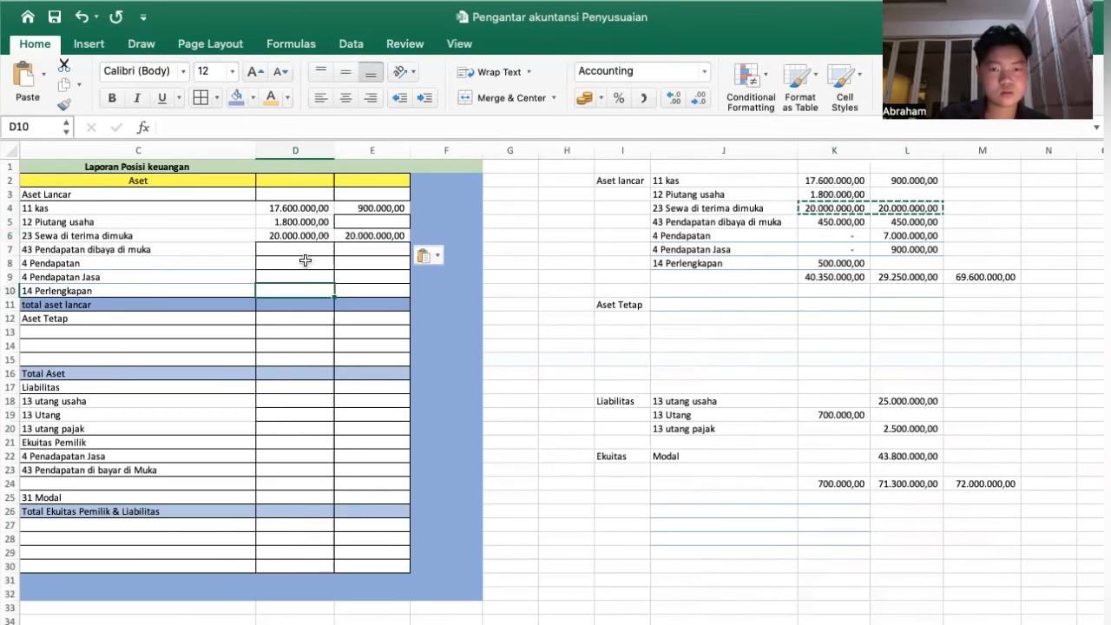
Check the 43 Pendapatan balances in the trial balance, and copy the 450.000,00 debit and credit amounts from K5:L5 into D7:E7.
left_click(274, 253)
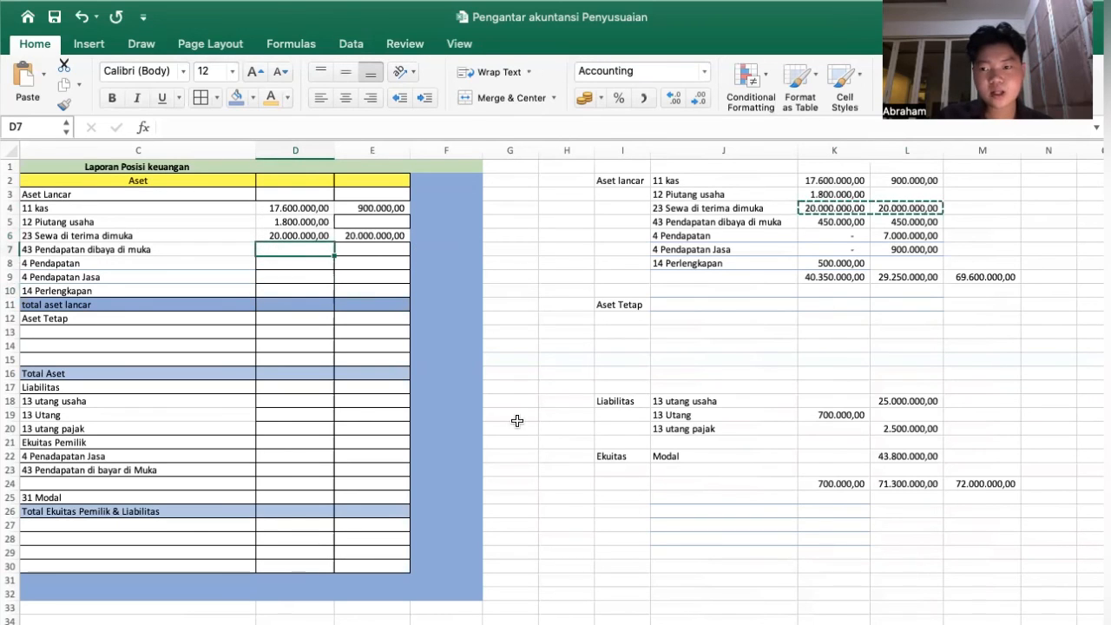
left_click(610, 624)
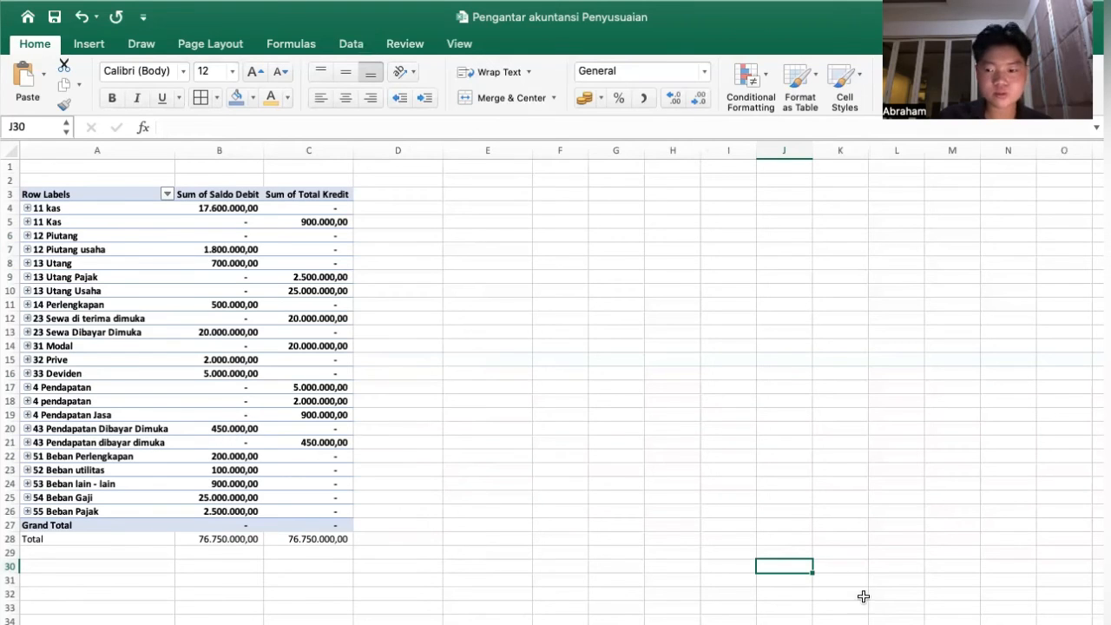
left_click(538, 624)
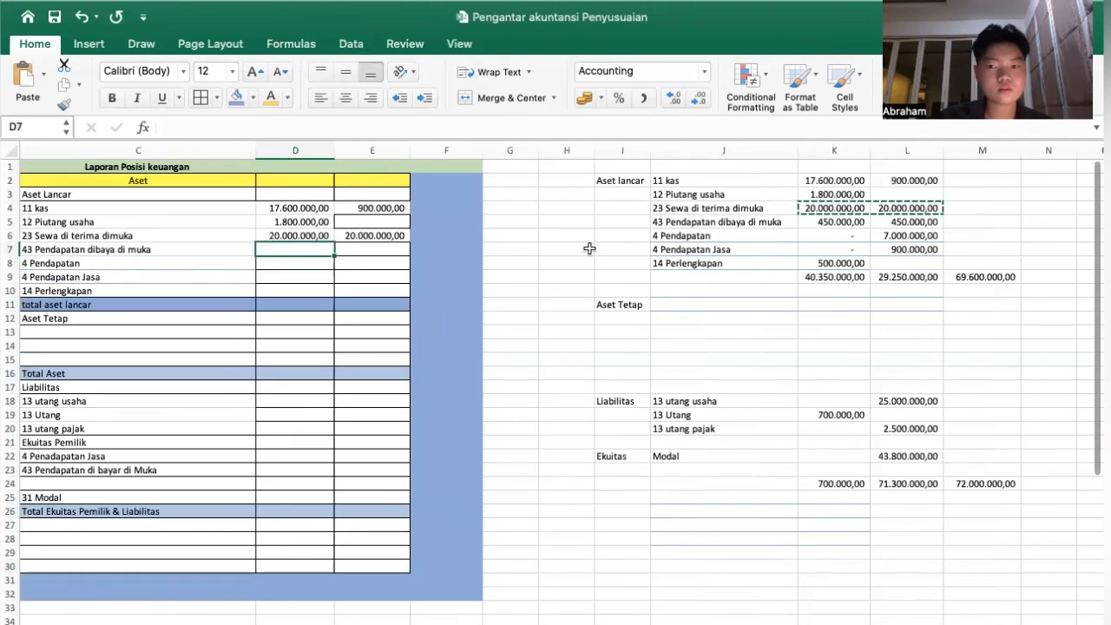
left_click_drag(835, 222, 912, 222)
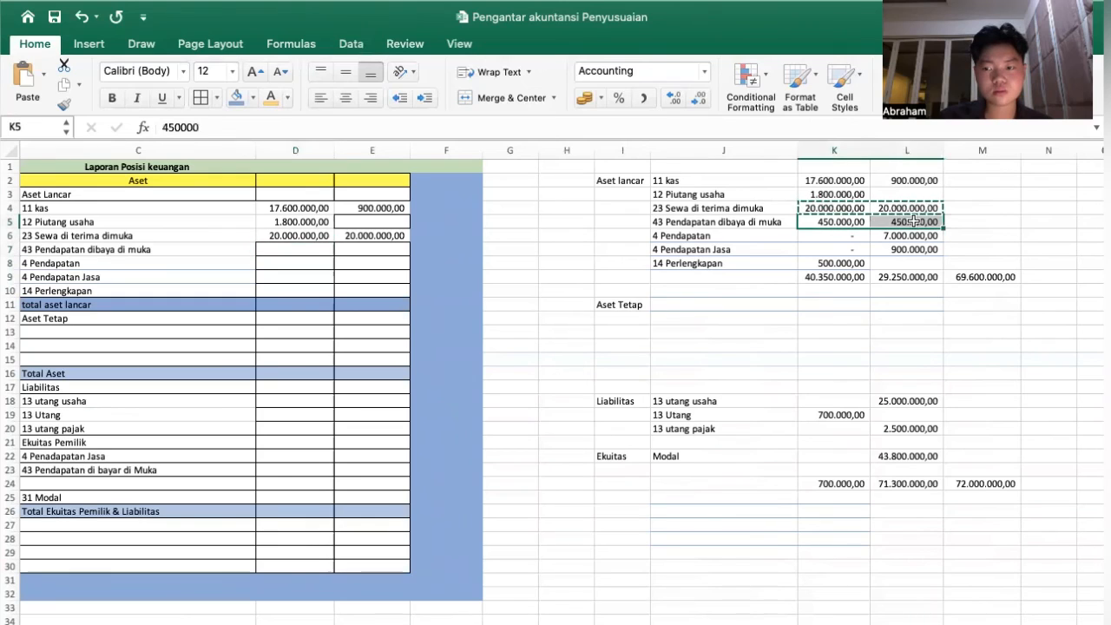
left_click(322, 252)
key("super+v")
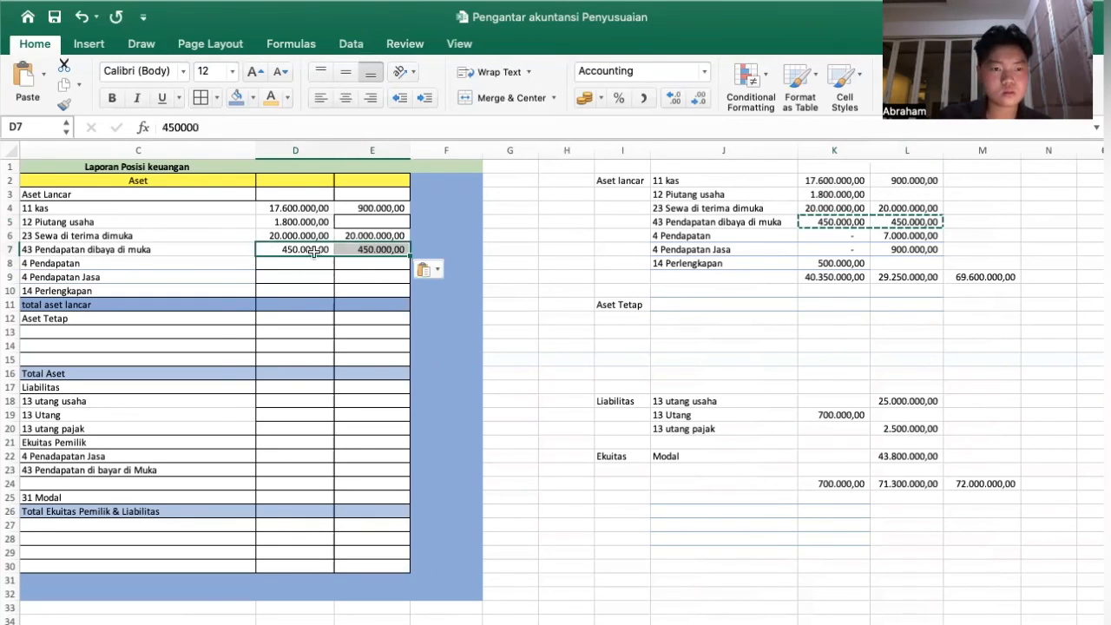
key("Return")
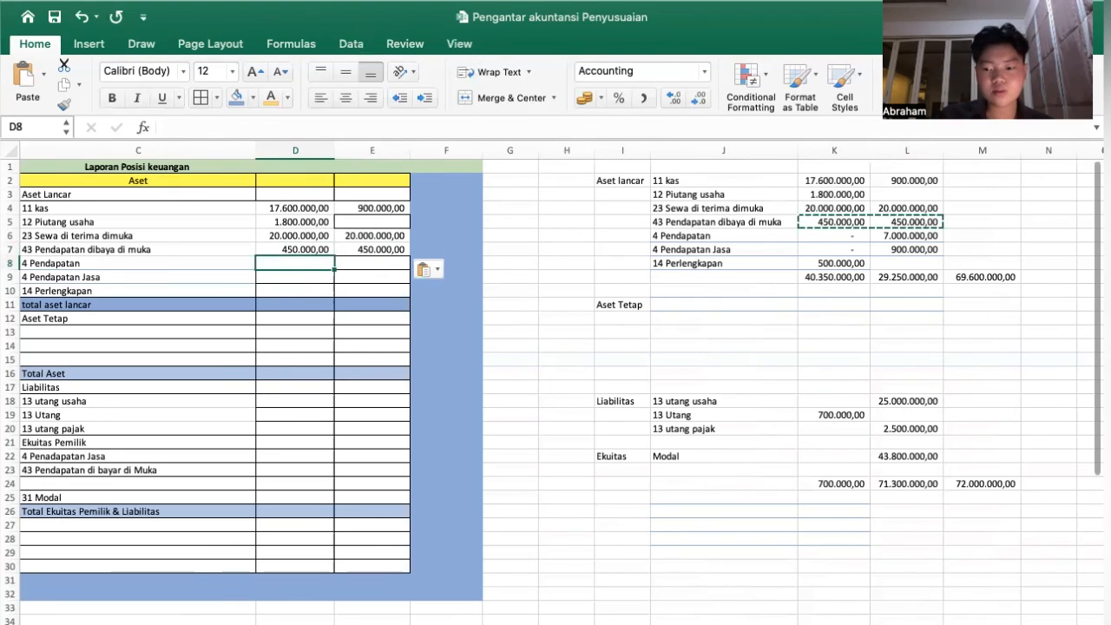
Check the revenue balances in the trial balance, and copy 7.000.000,00 and 900.000,00 from L6:L7 into E8:E9 for 4 Pendapatan and 4 Pendapatan Jasa.
left_click(704, 623)
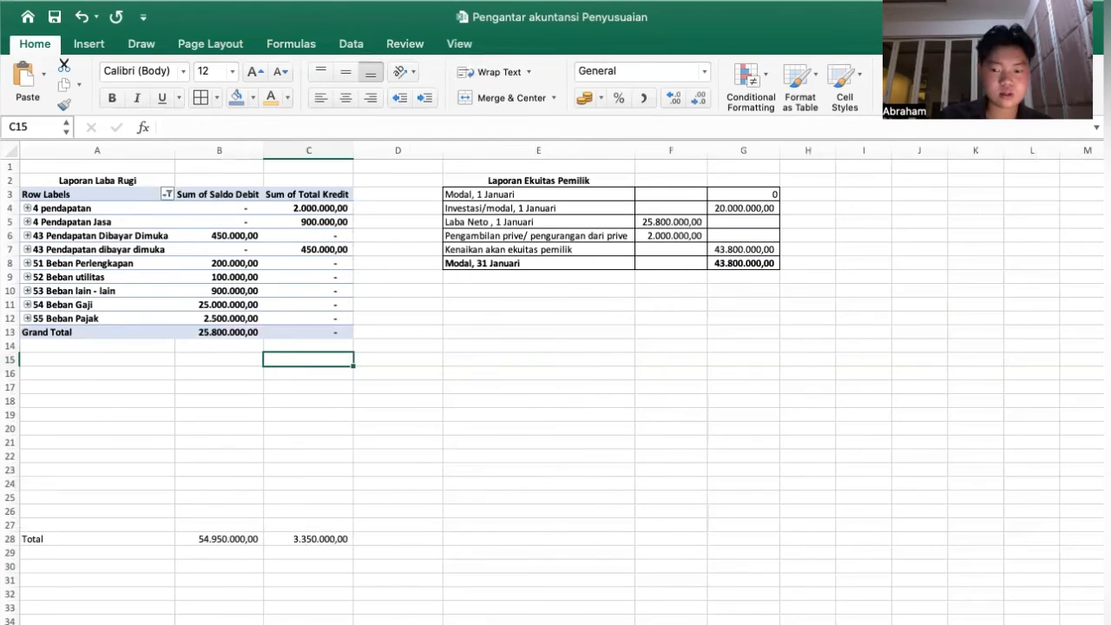
left_click(469, 623)
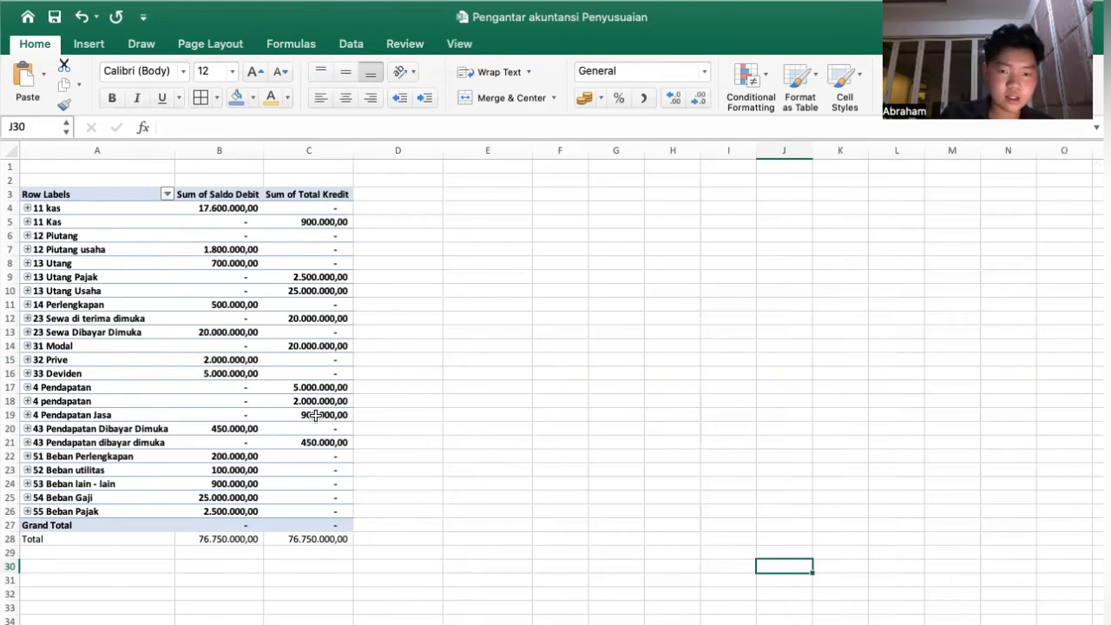
left_click(972, 623)
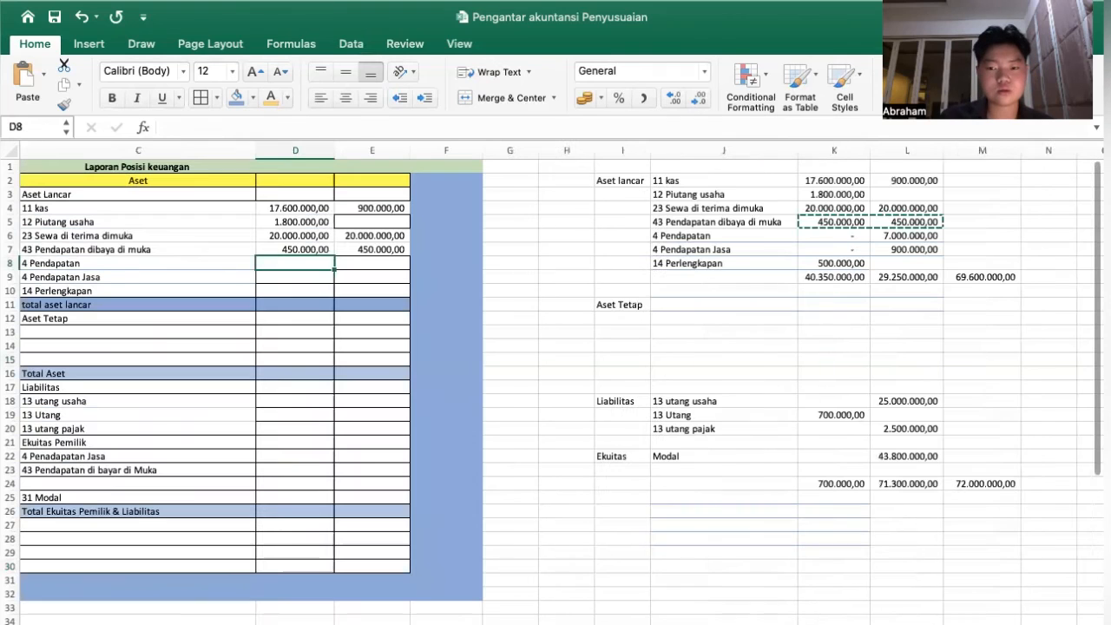
left_click(918, 237)
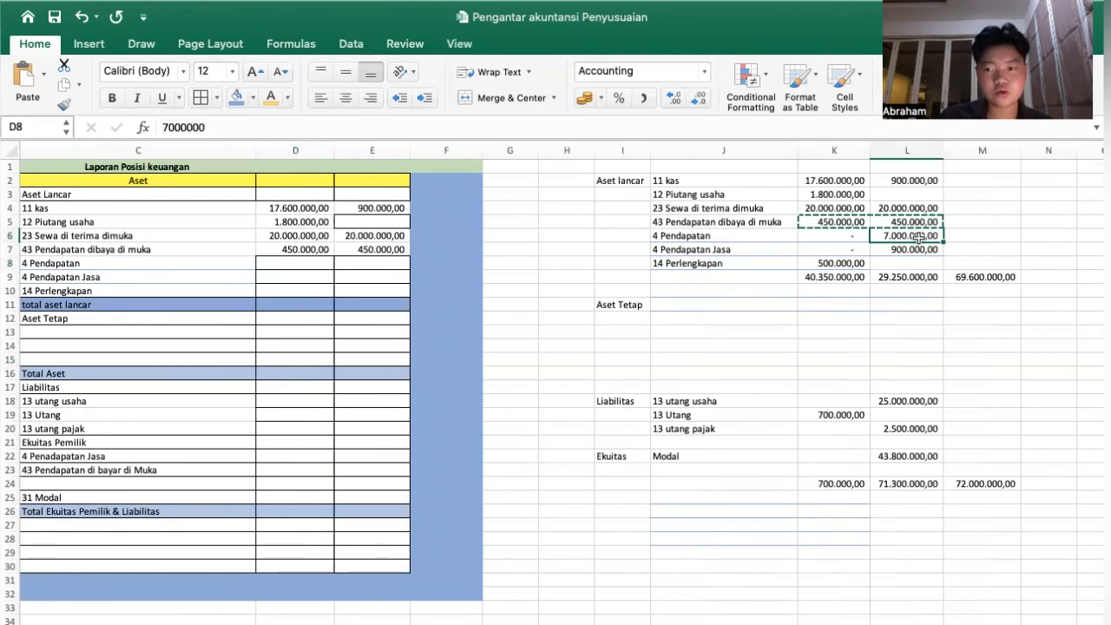
left_click_drag(918, 237, 918, 250)
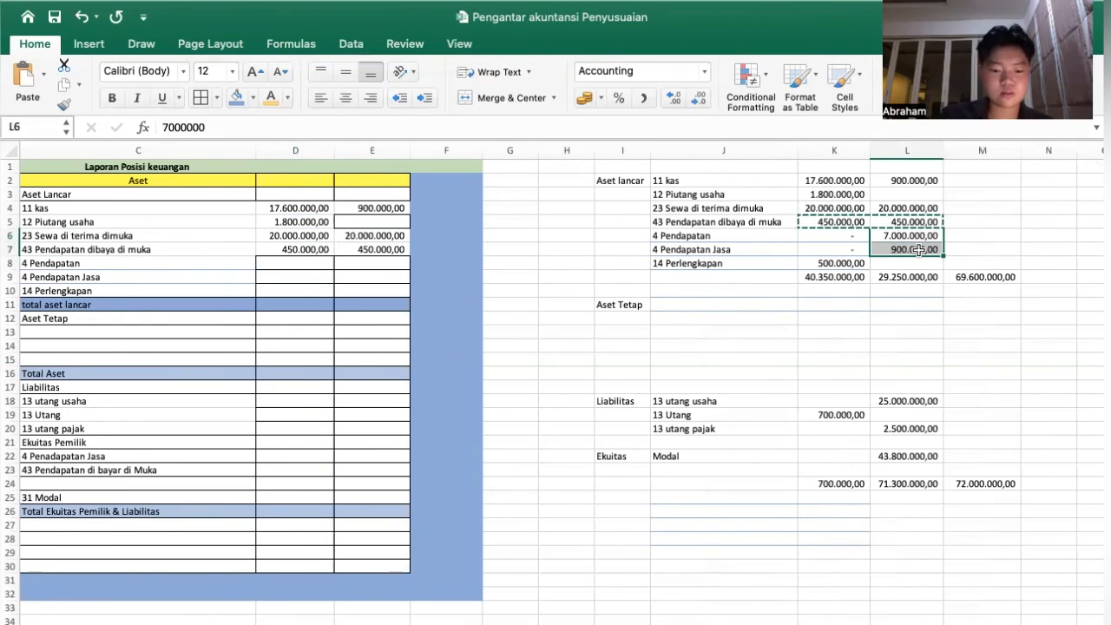
key("super+c")
left_click(376, 264)
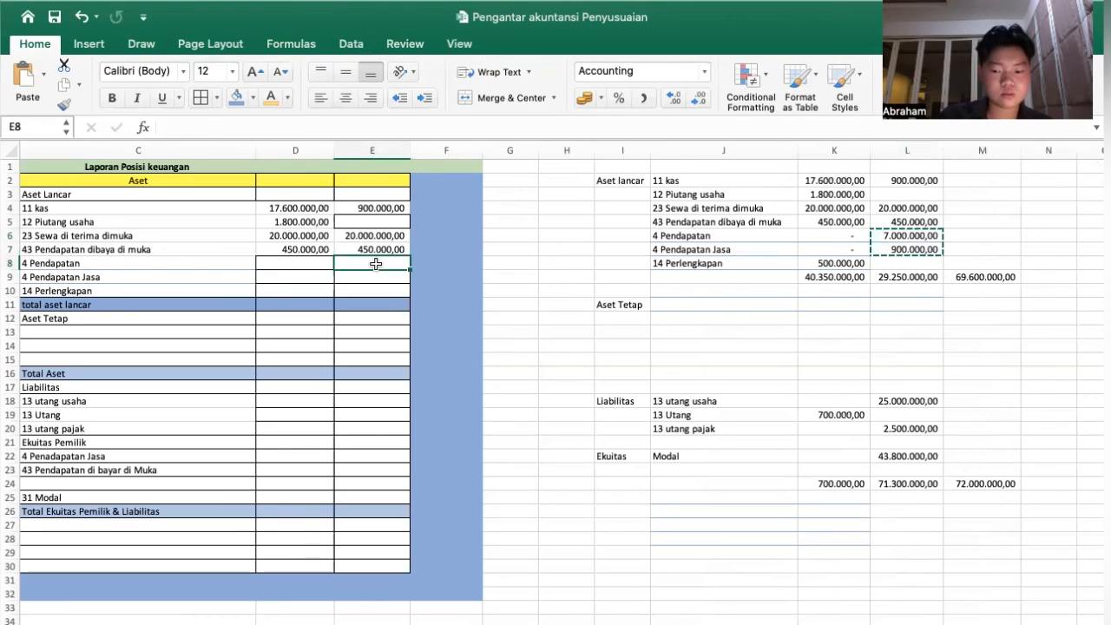
key("super+v")
left_click(373, 319)
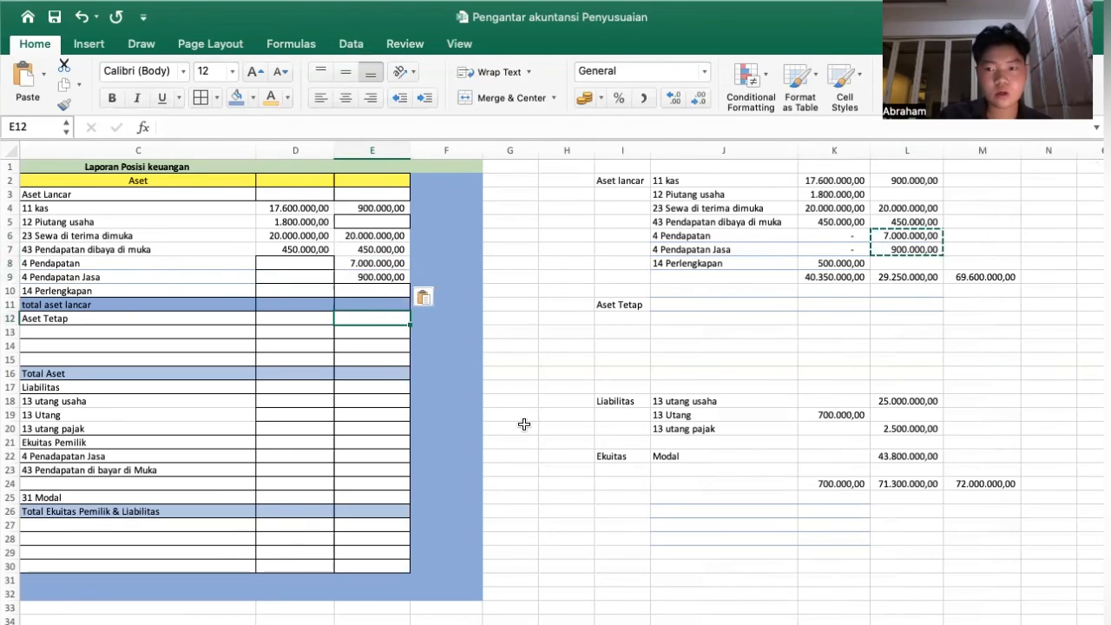
Check the 14 Perlengkapan balance in the trial balance, and copy 500.000,00 from K8 into cell D10.
left_click(764, 623)
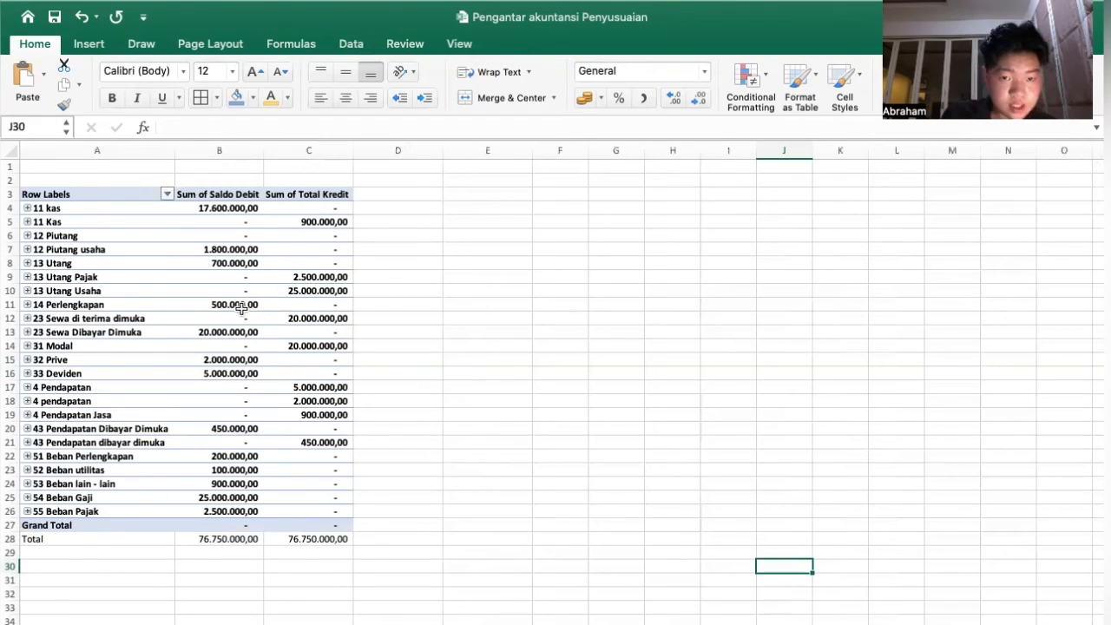
left_click(772, 623)
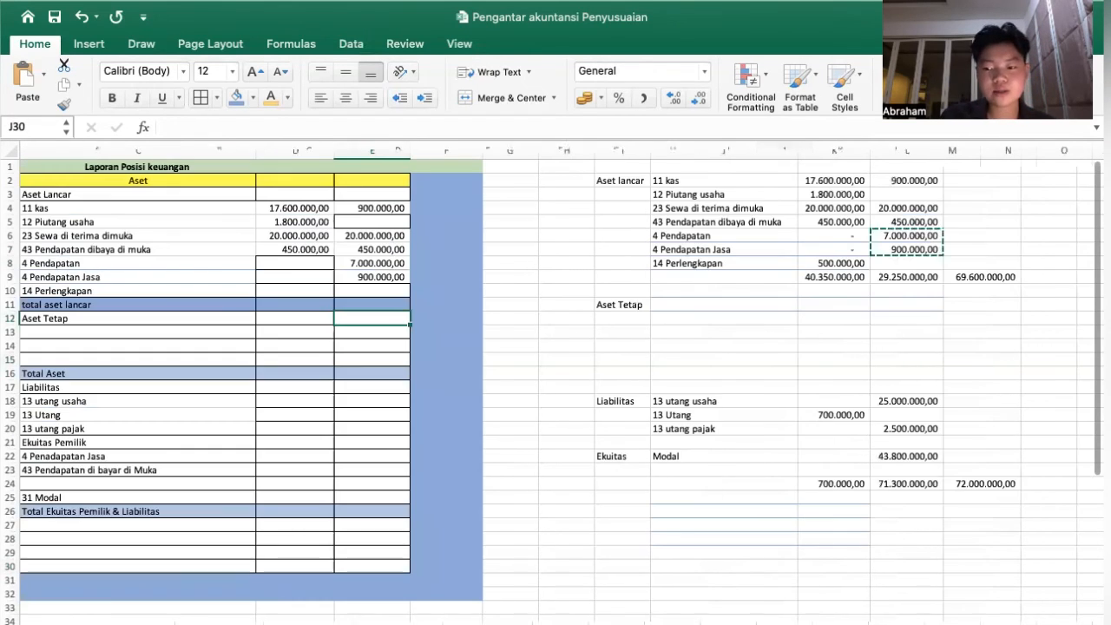
double_click(293, 290)
left_click(823, 265)
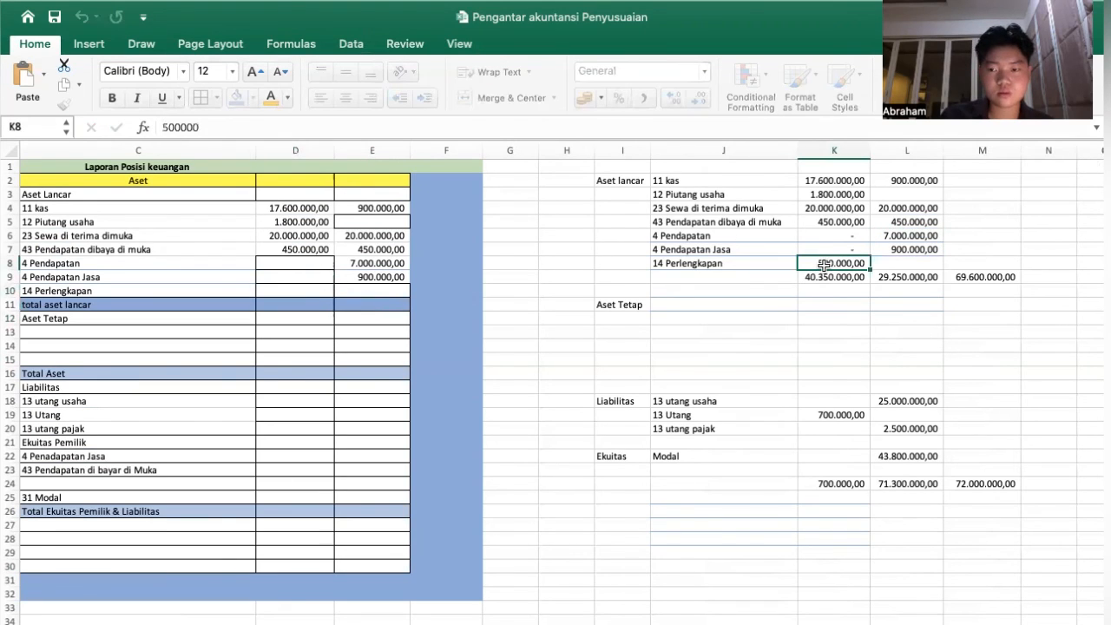
key("ctrl+c")
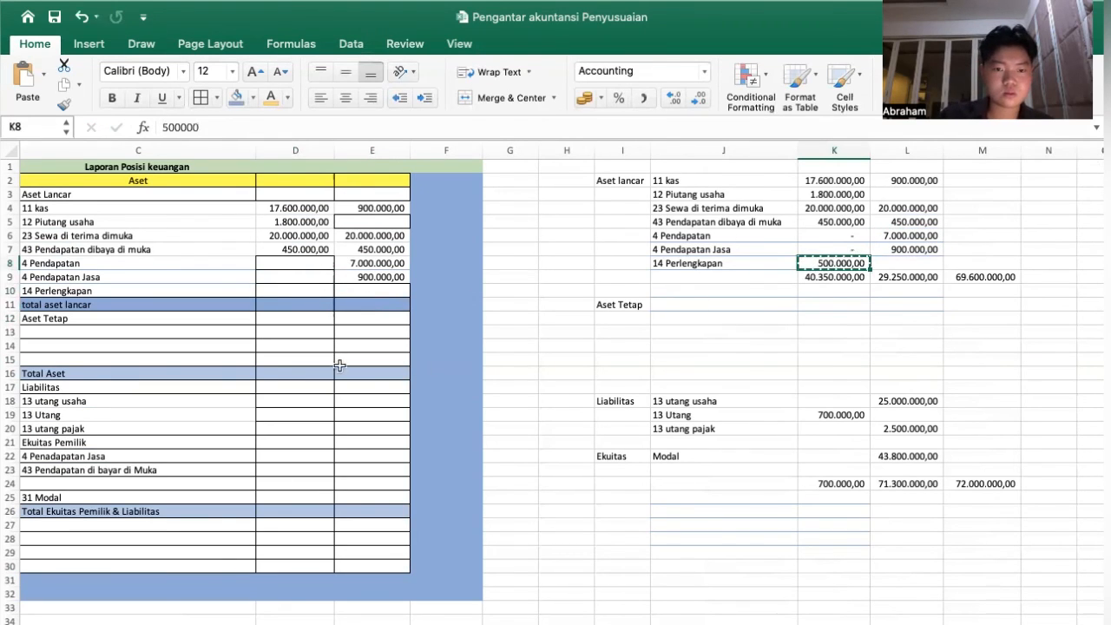
left_click(279, 293)
key("ctrl+v")
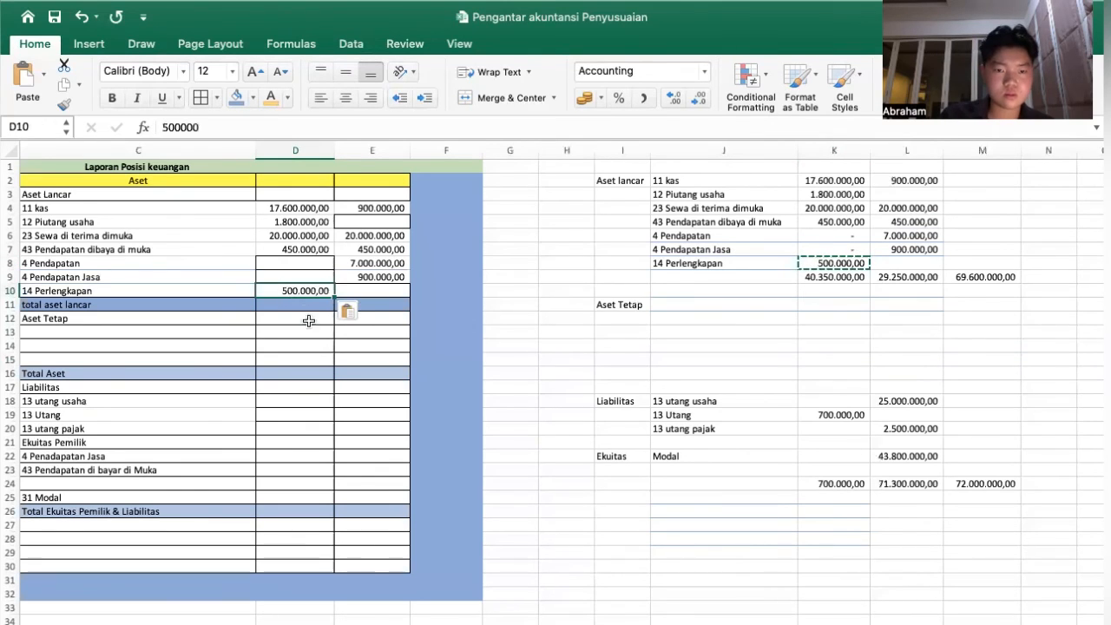
Total the current-asset debit amounts in D11 of the total aset lancar row with =SUM(D3:D10).
left_click(279, 305)
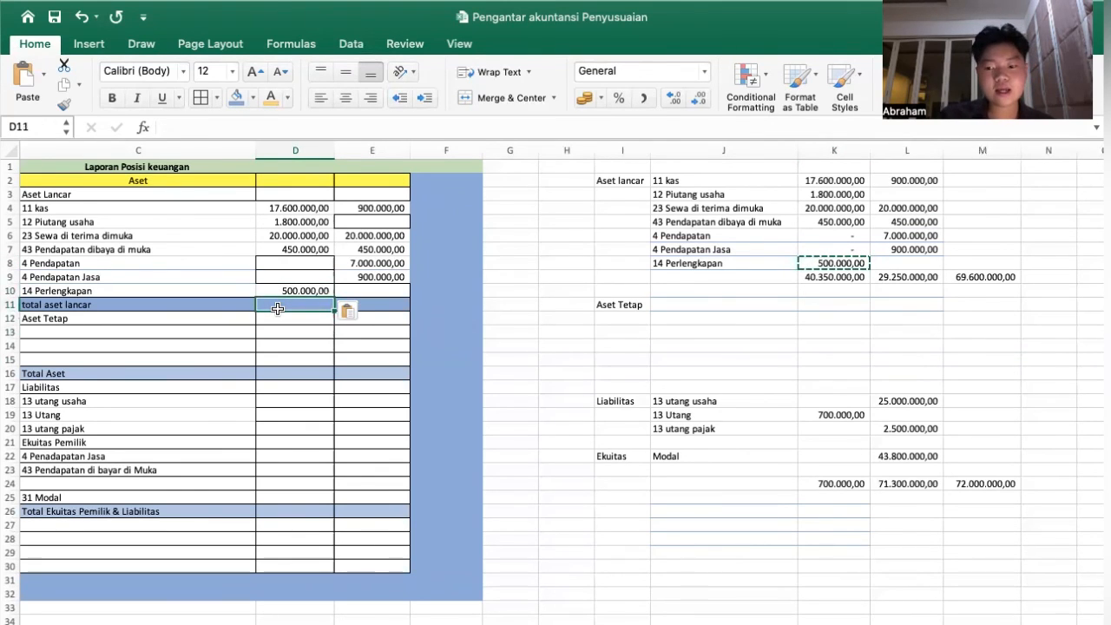
type("=s")
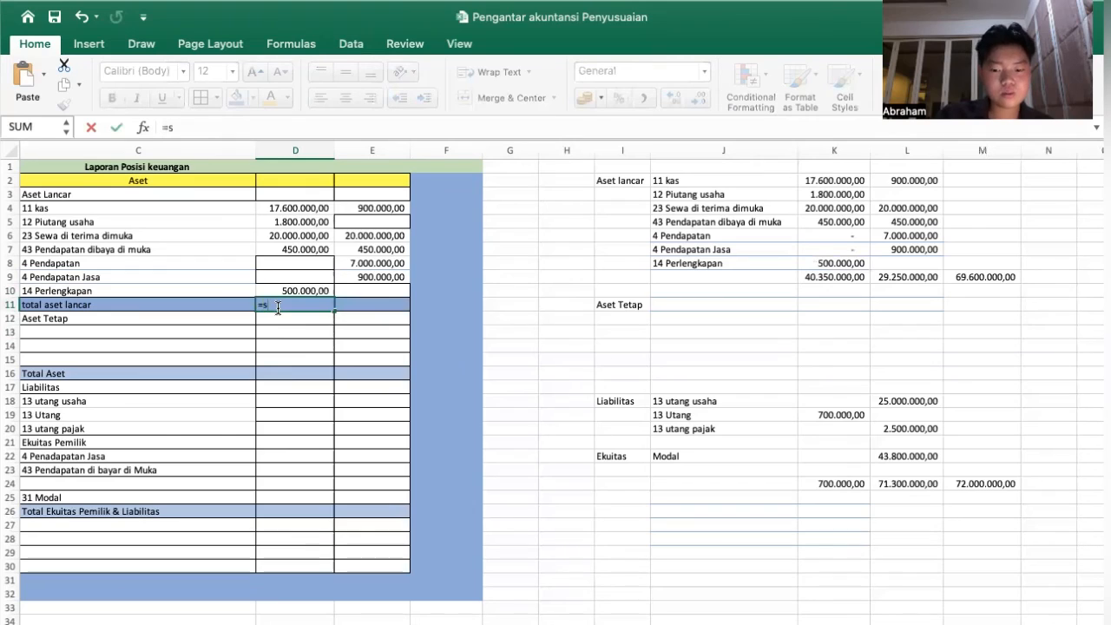
type("um(")
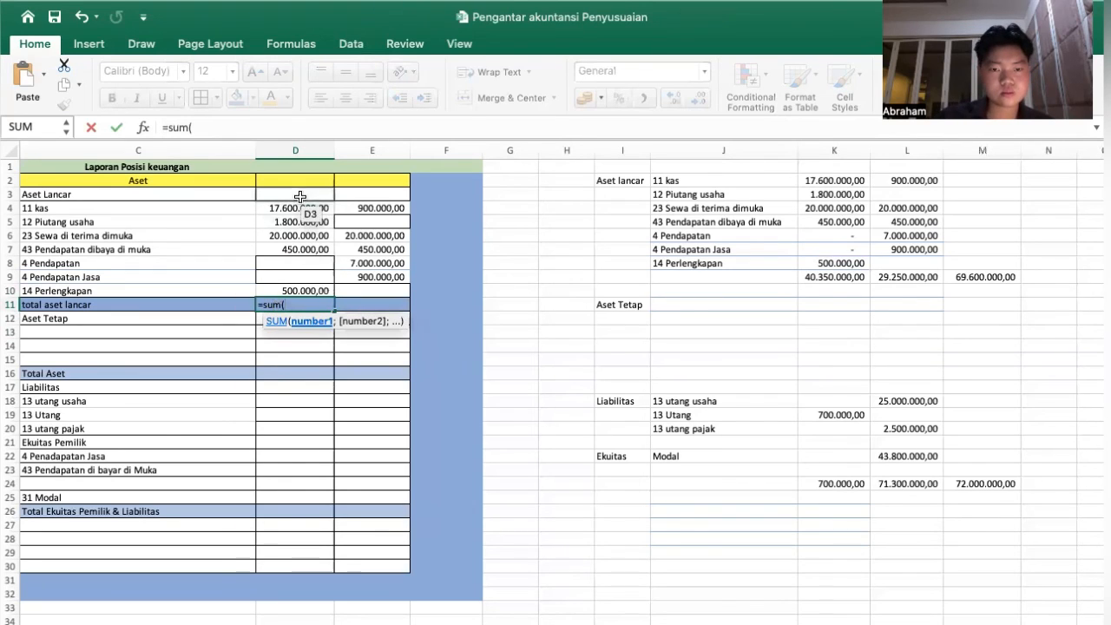
left_click_drag(299, 208, 313, 289)
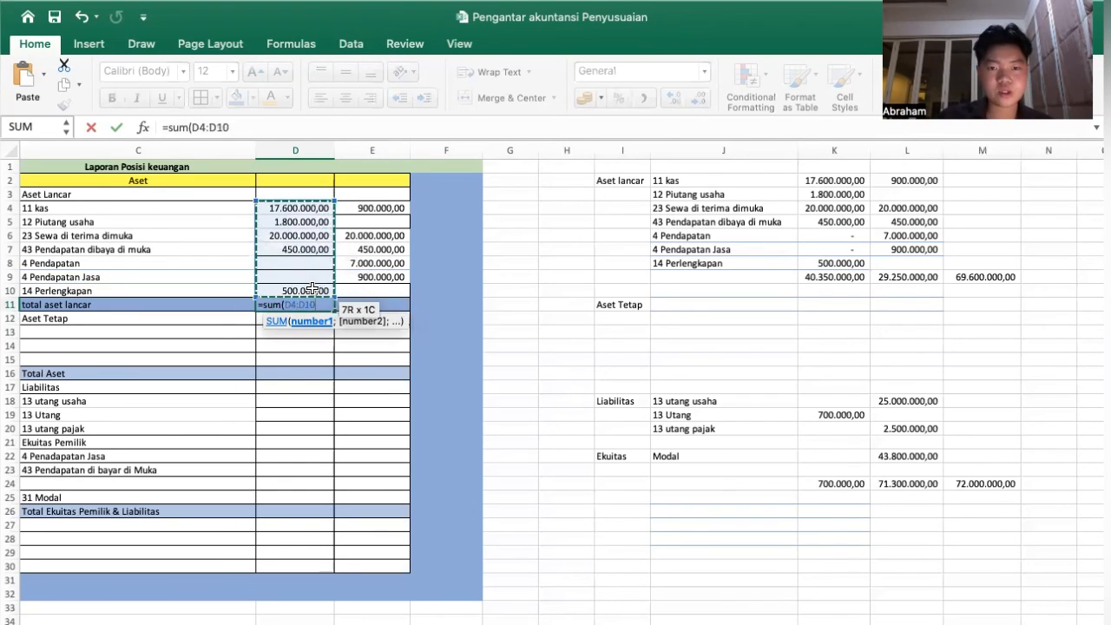
key("Up")
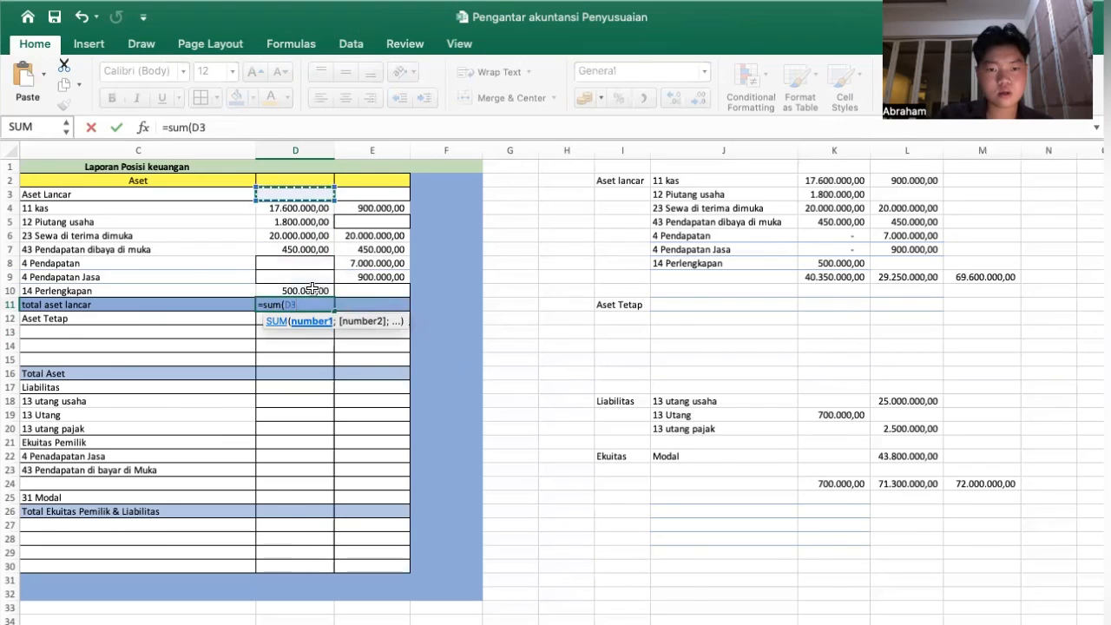
type(")")
key("BackSpace")
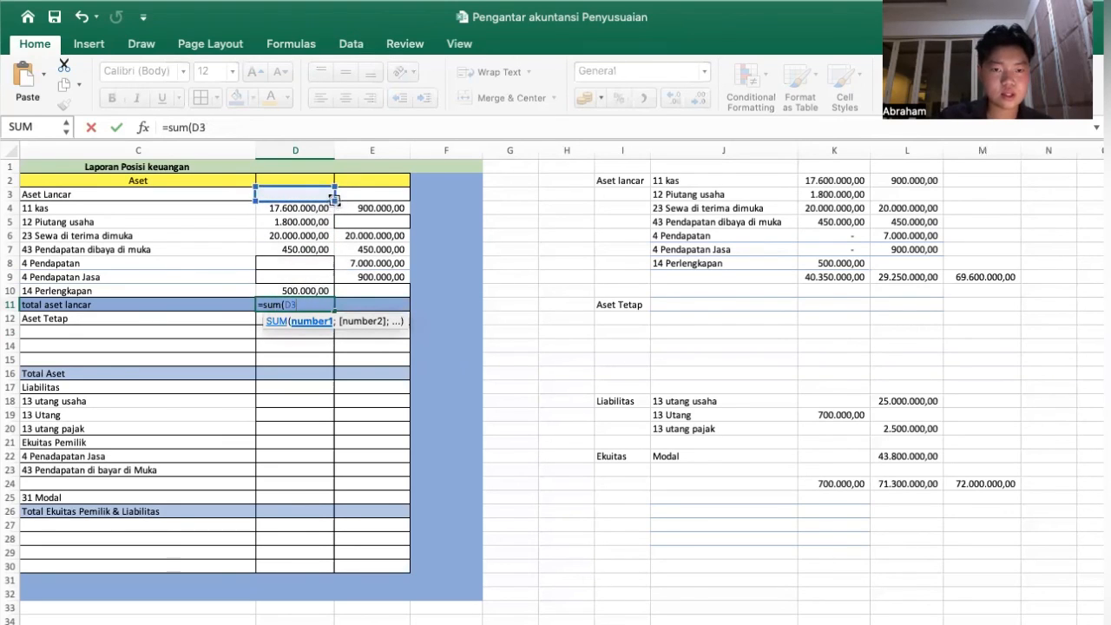
left_click_drag(334, 202, 334, 299)
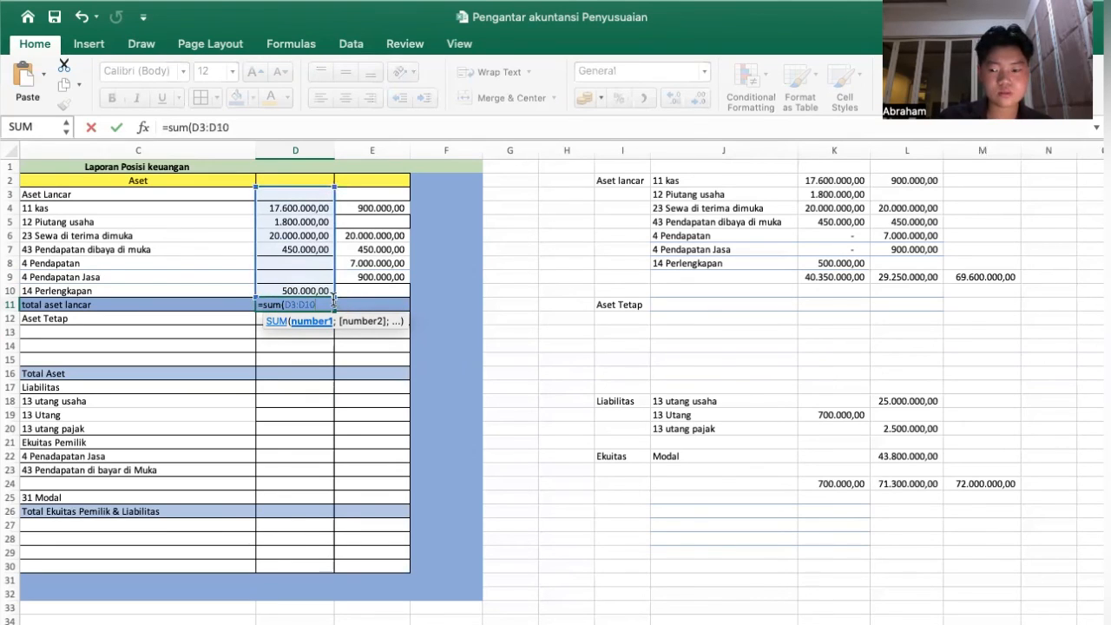
type(")")
key("Return")
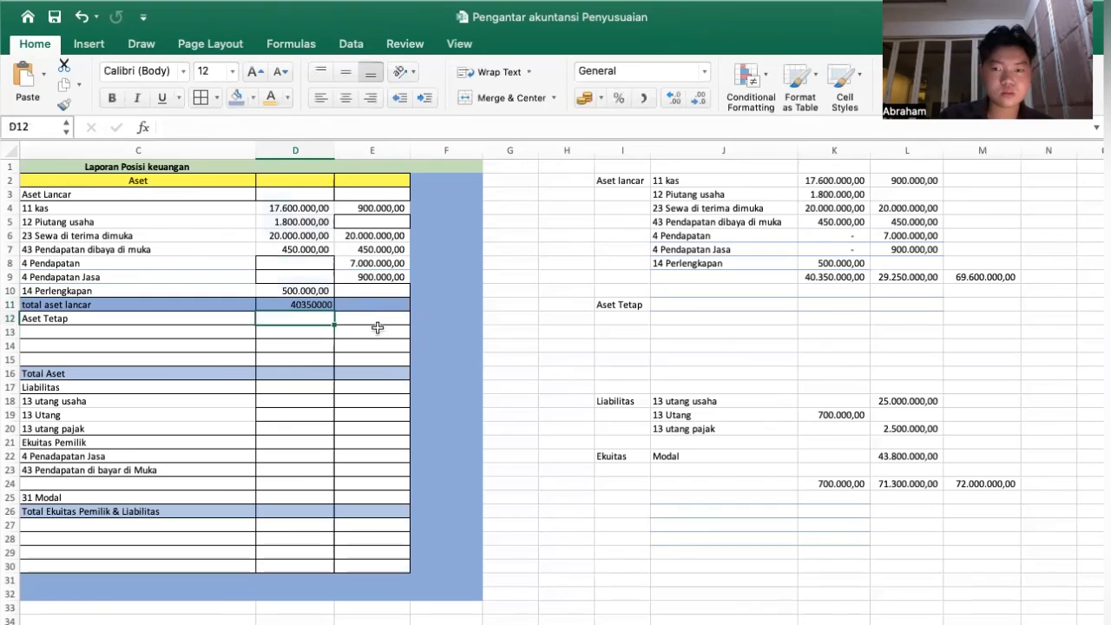
left_click(381, 358)
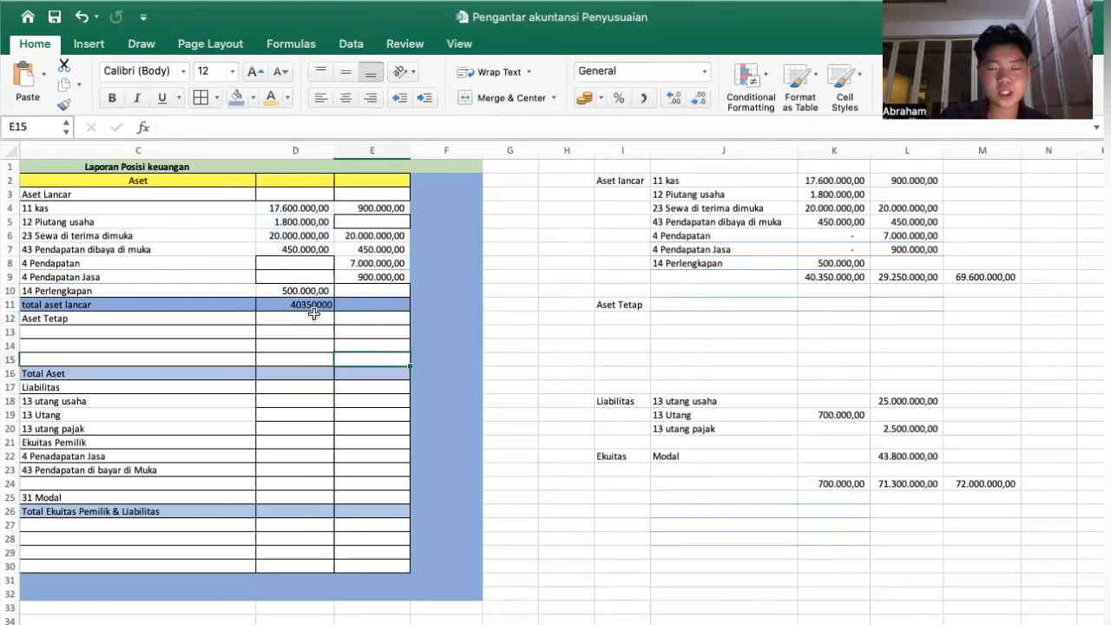
Total the current-asset credit amounts in E11 of the total aset lancar row by summing E4:E9.
left_click(374, 308)
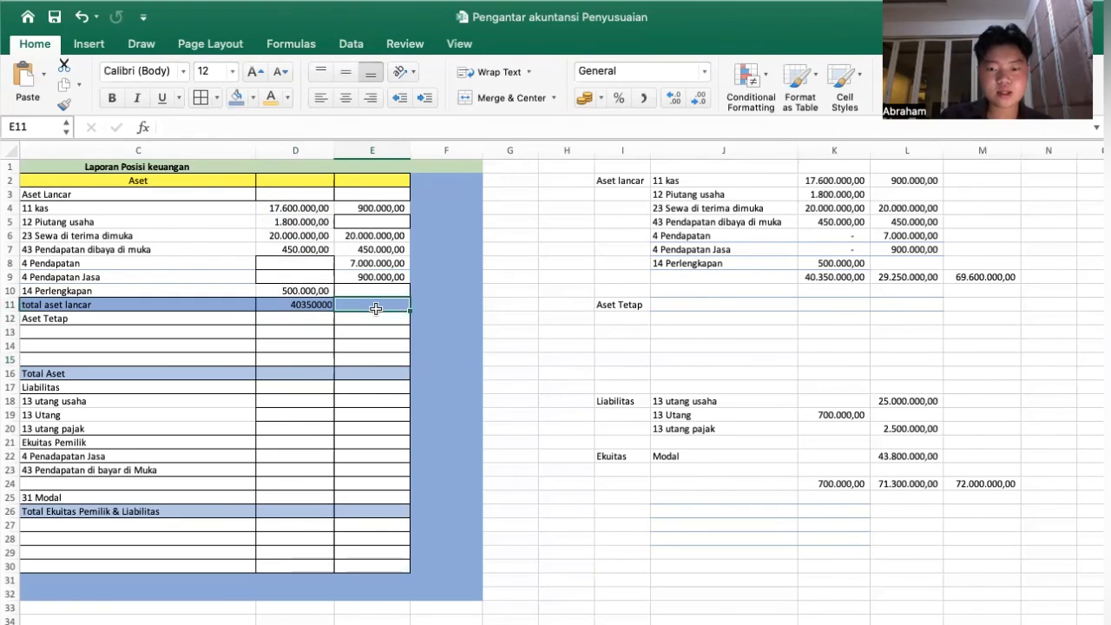
type("=sum(")
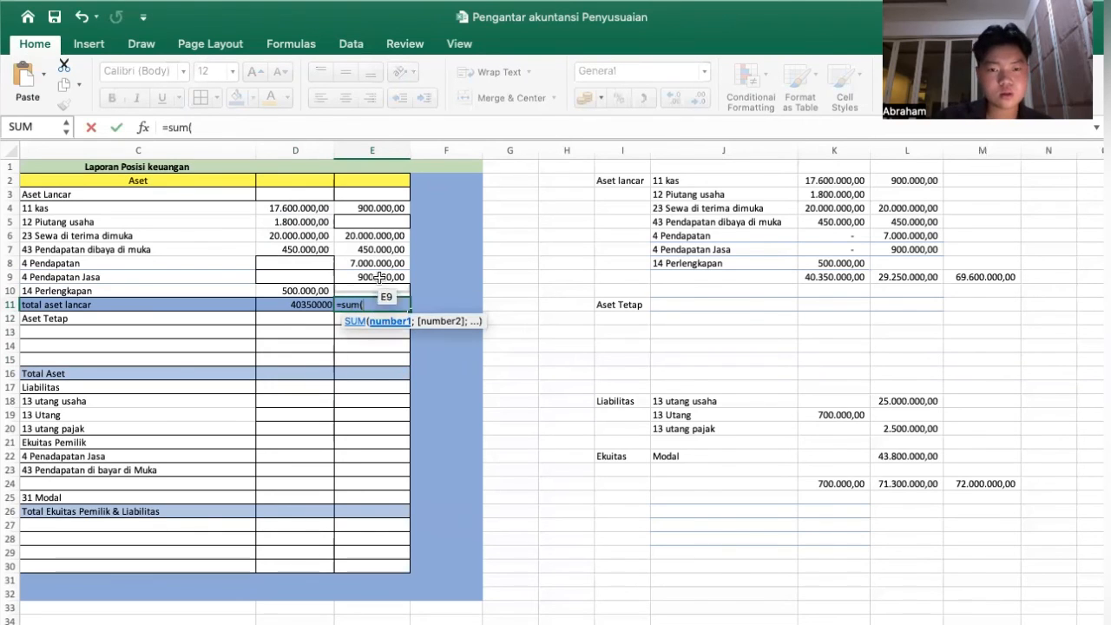
left_click_drag(375, 208, 390, 274)
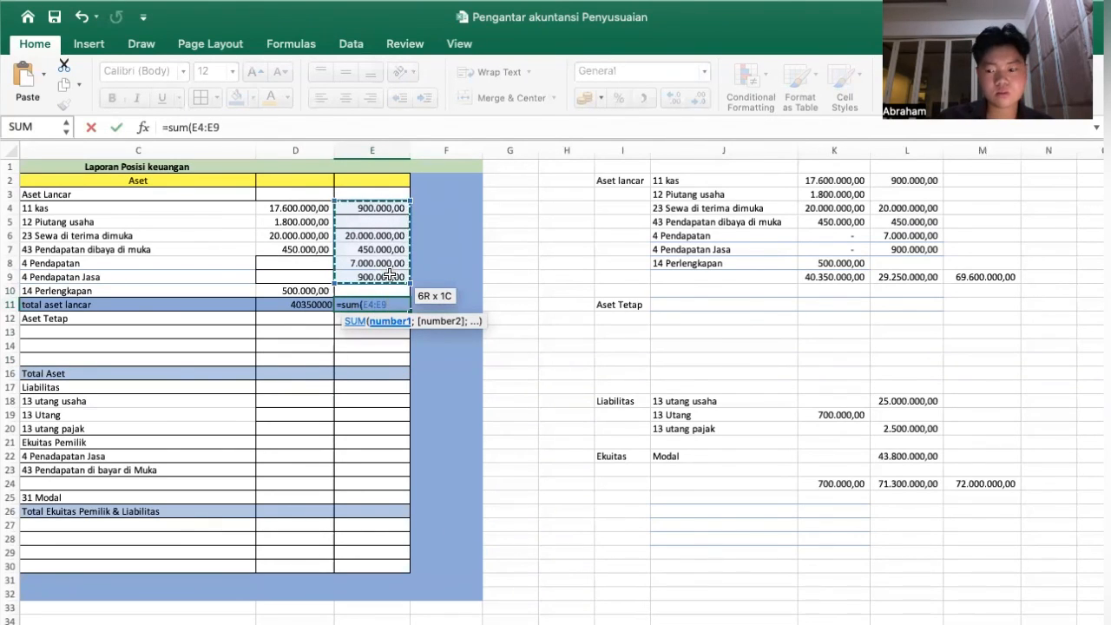
key("Return")
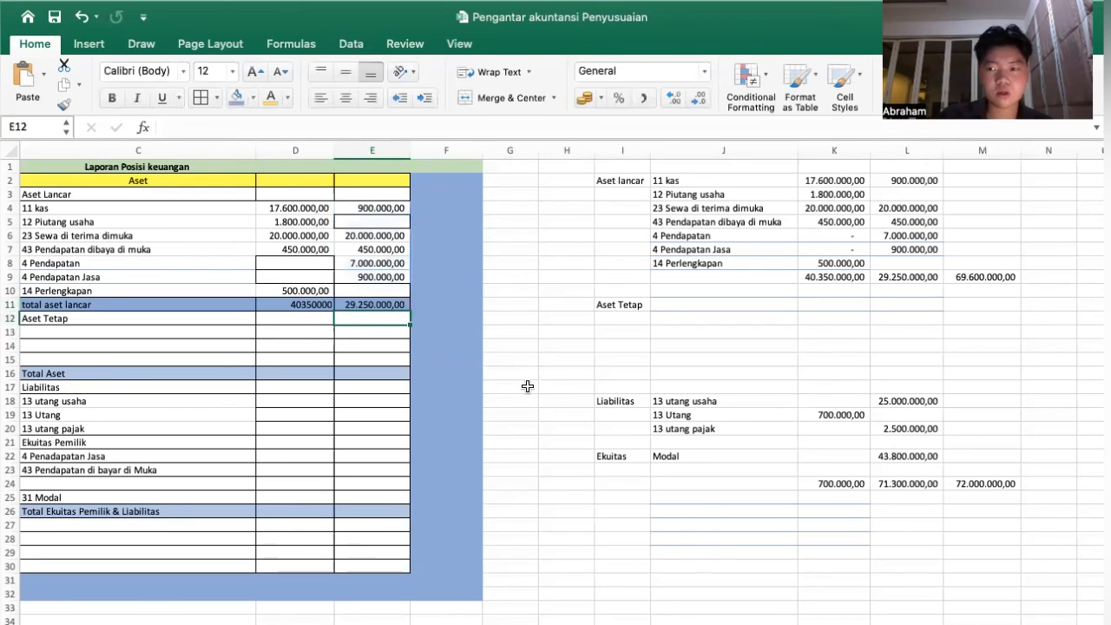
Apply the comma number style to the debit total of total aset lancar in D11.
left_click(315, 306)
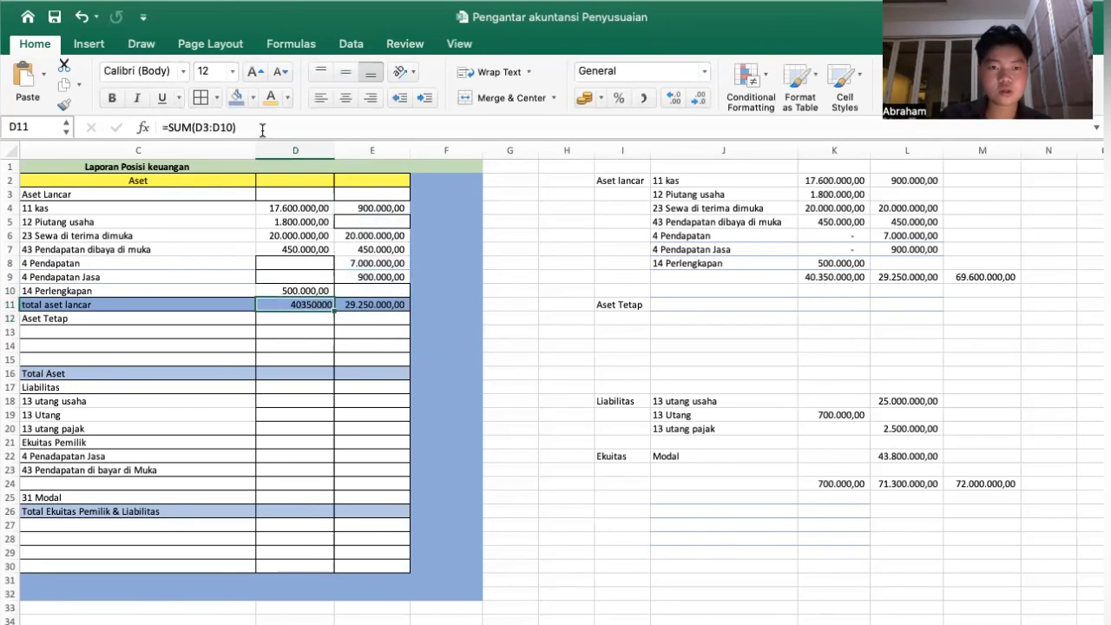
left_click(643, 97)
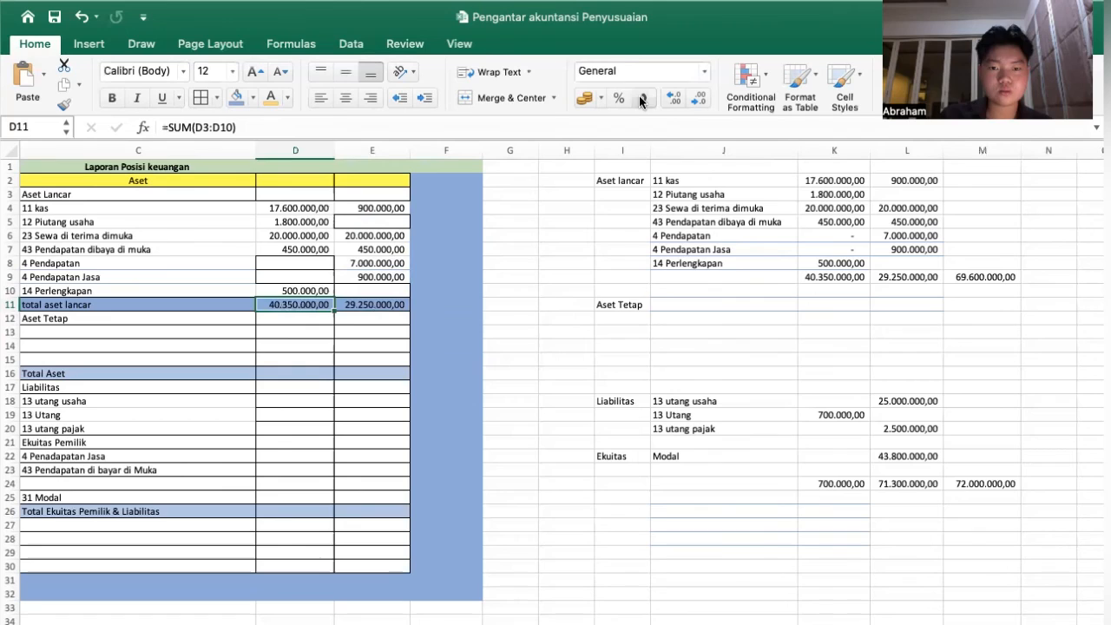
left_click(489, 400)
Add the debit and credit totals of total aset lancar in F11 with =SUM(D11:E11).
left_click(441, 306)
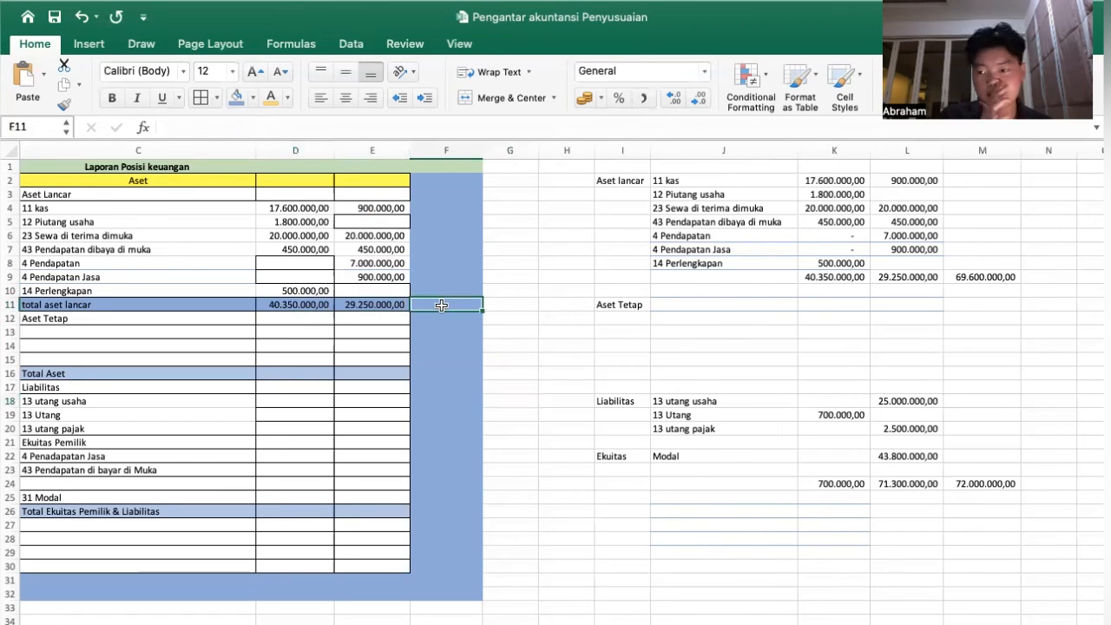
type("=s")
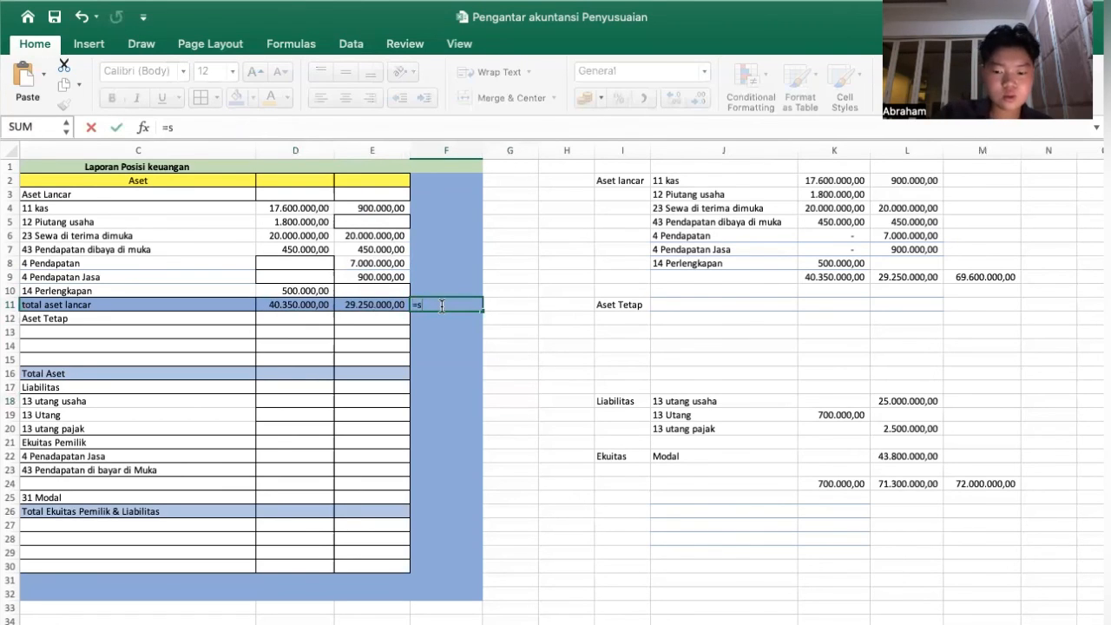
type("um(")
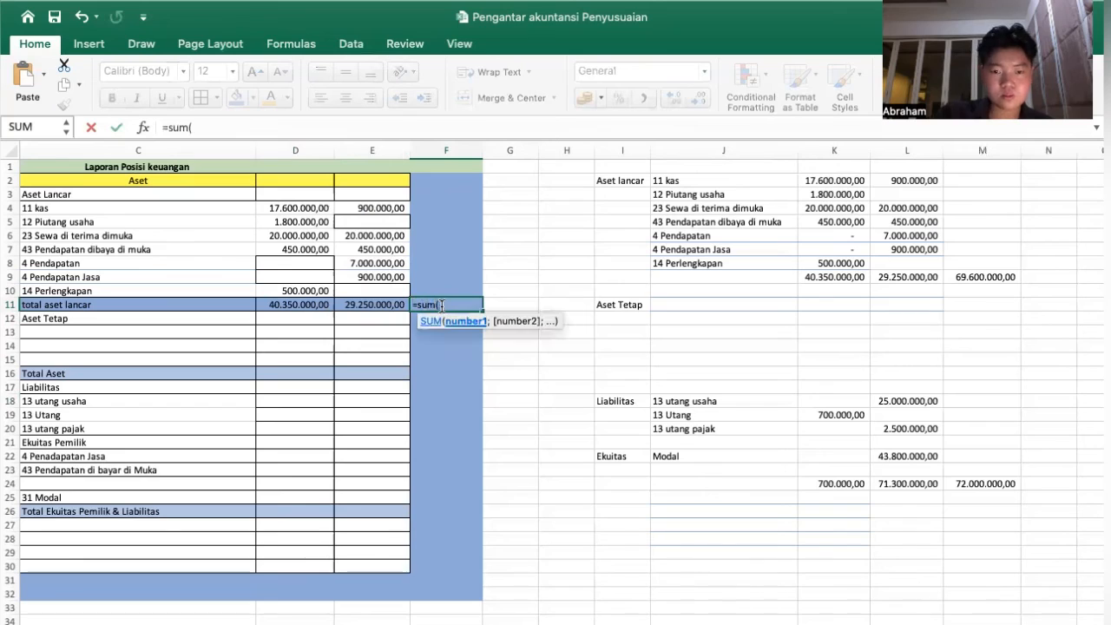
left_click(286, 303)
left_click_drag(286, 304, 373, 304)
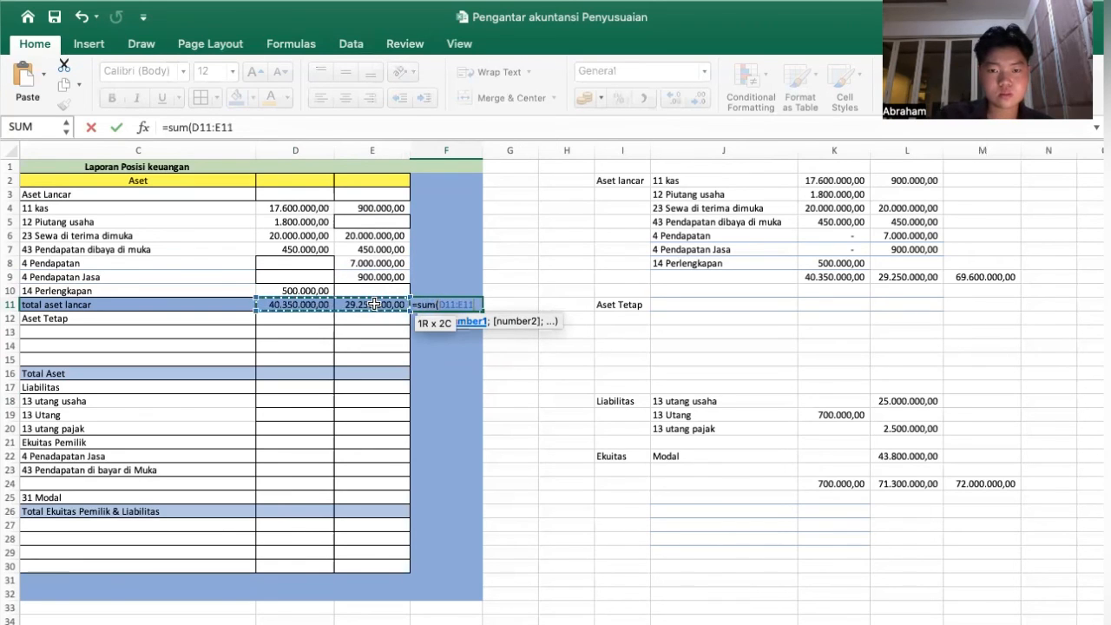
type(")")
key("Return")
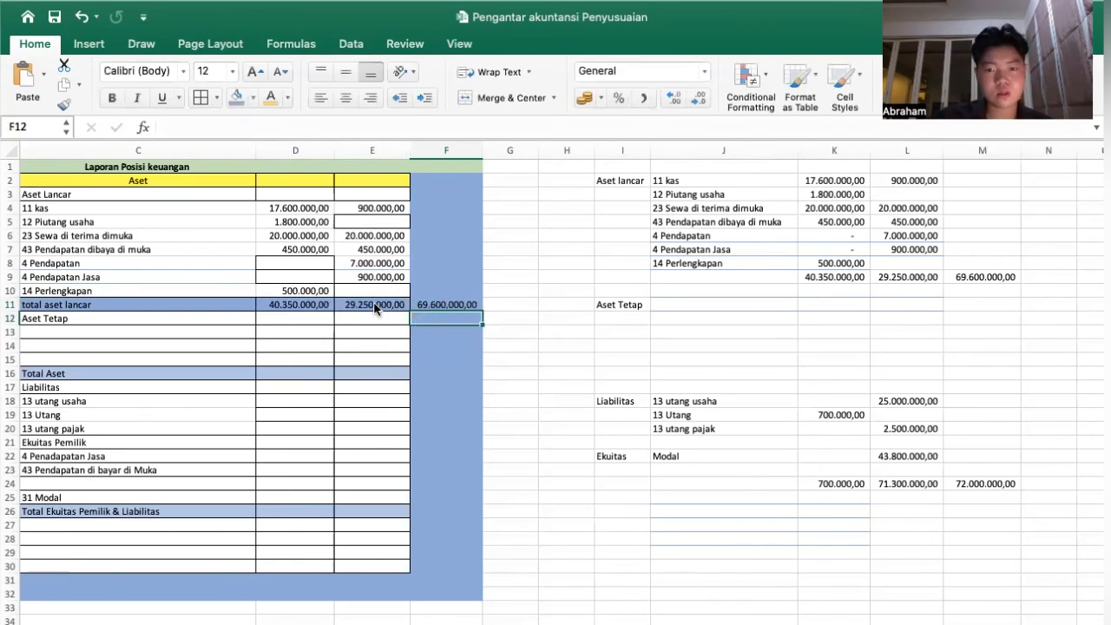
left_click(560, 386)
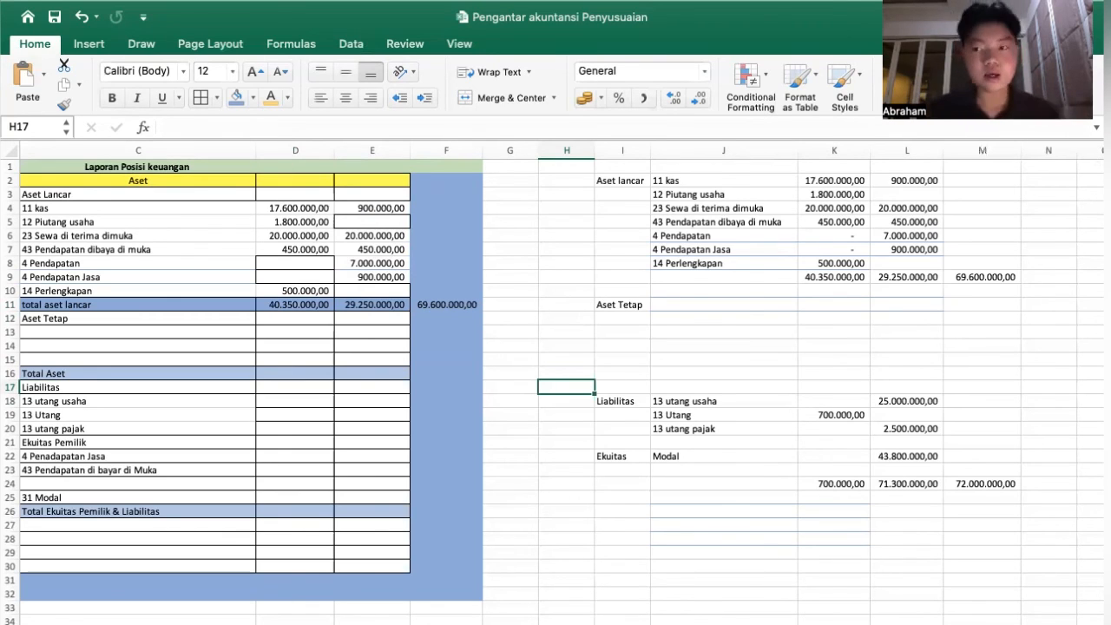
Enter 0 as the debit and credit amounts for Aset Tetap in D12:E12 and for Total Aset in D16:E16.
left_click(294, 322)
type("0")
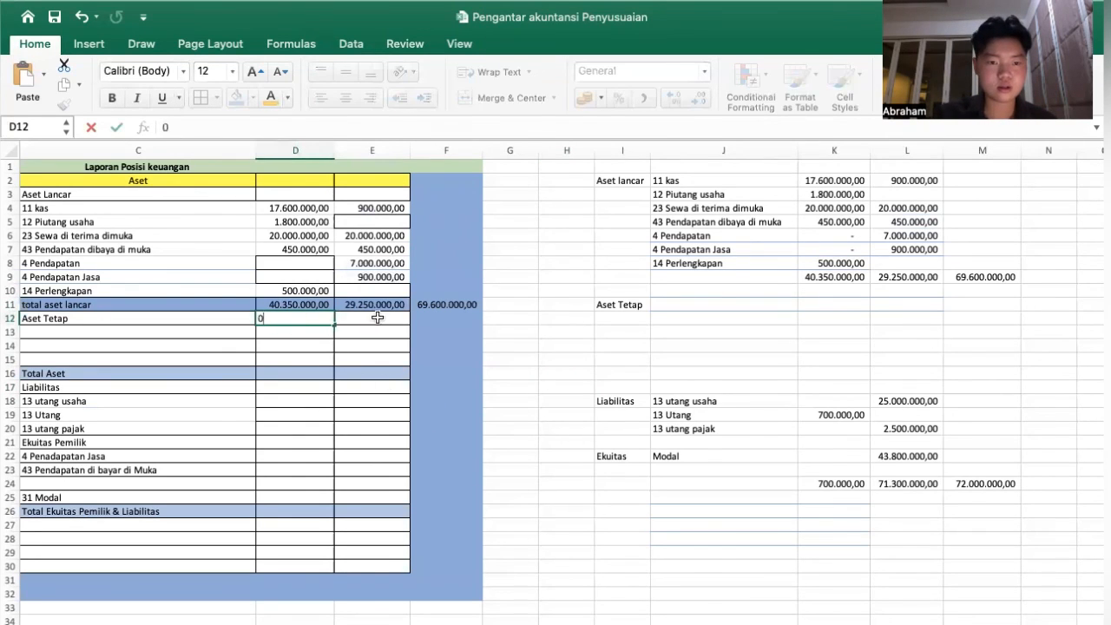
left_click(375, 322)
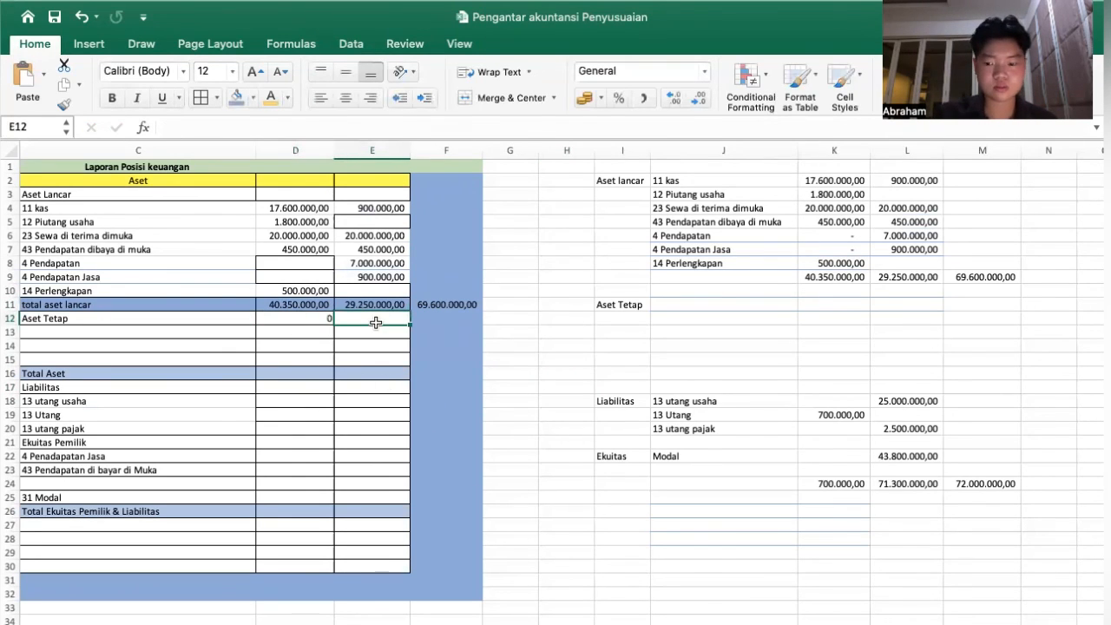
left_click(320, 376)
type("0")
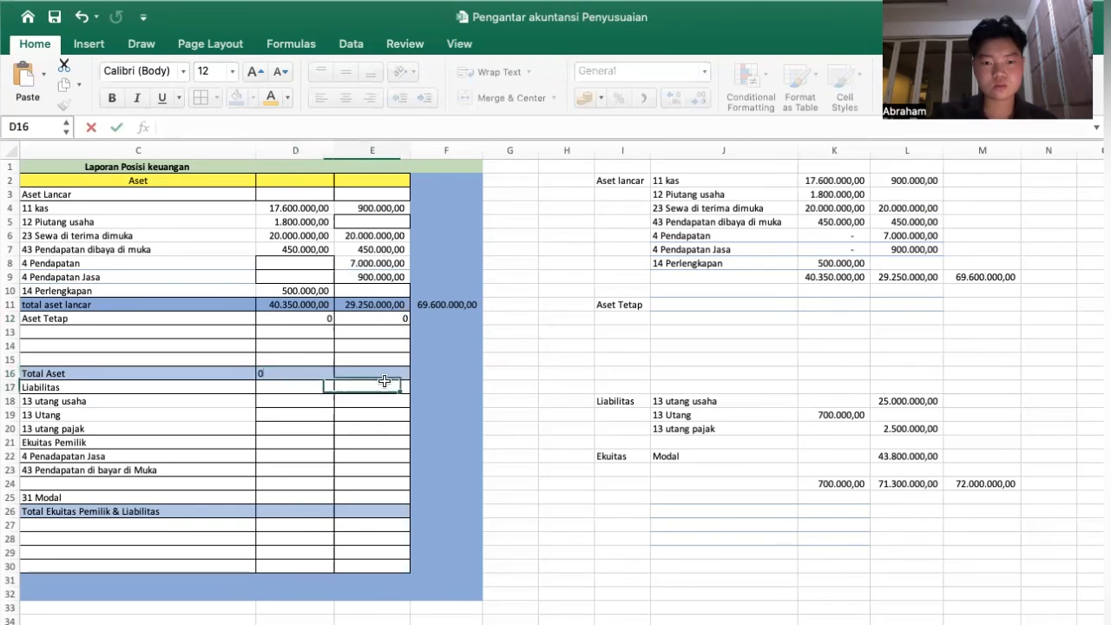
left_click(382, 386)
left_click(380, 373)
type("0")
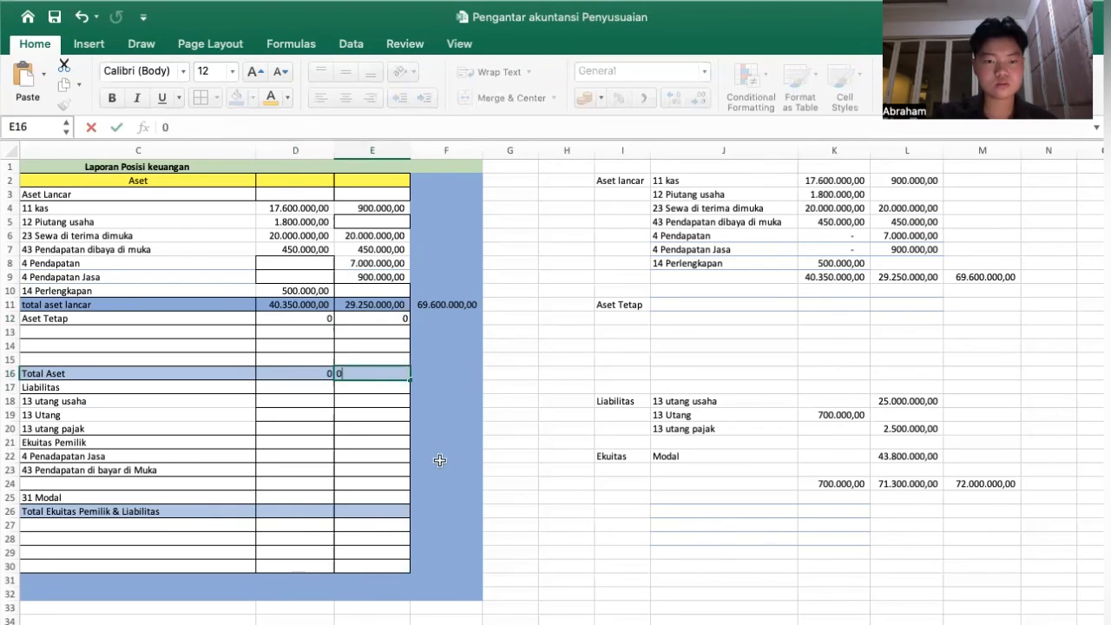
left_click(438, 456)
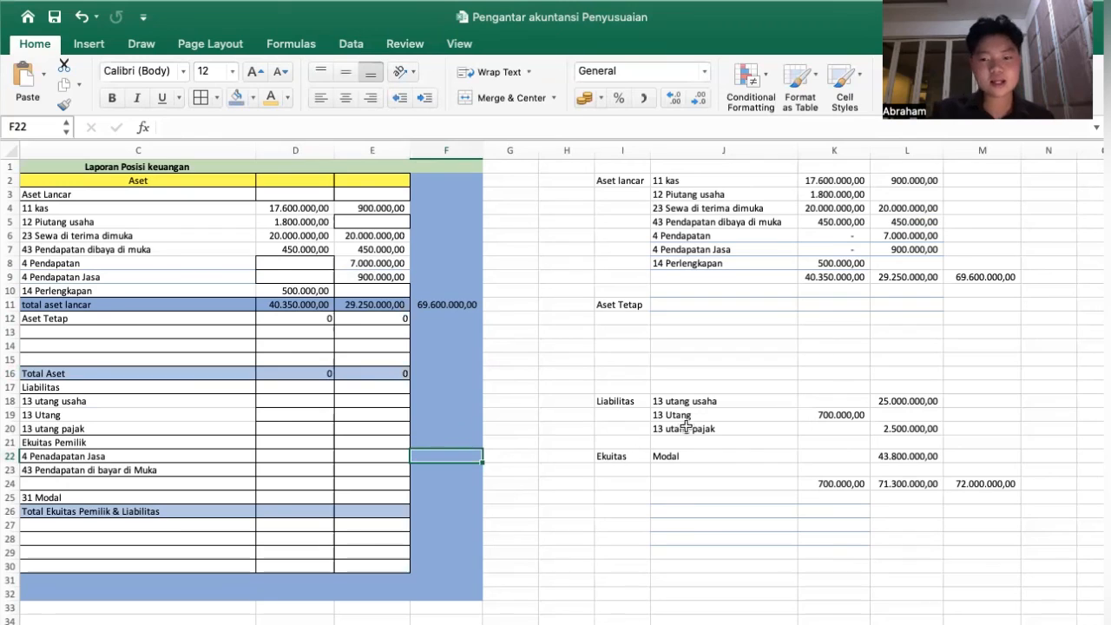
left_click_drag(673, 402, 673, 426)
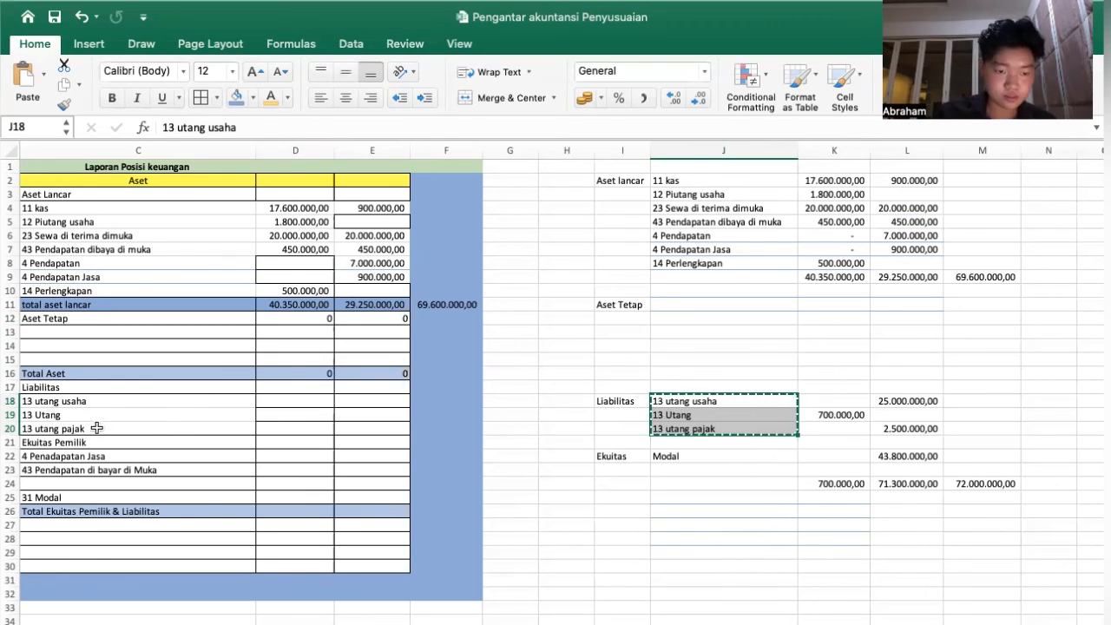
left_click(645, 537)
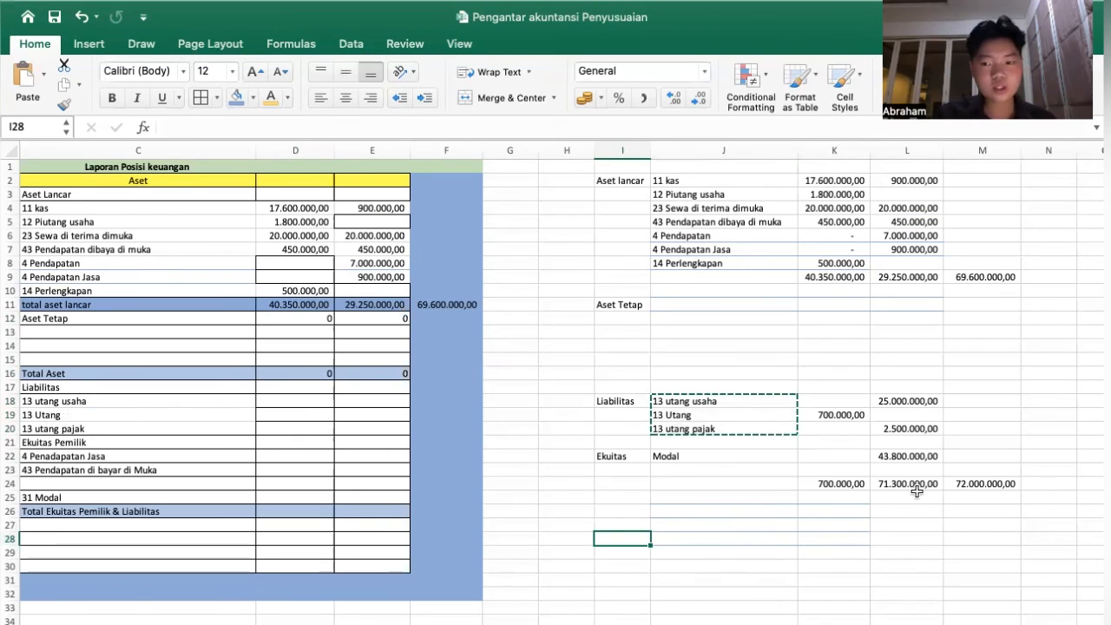
left_click(892, 403)
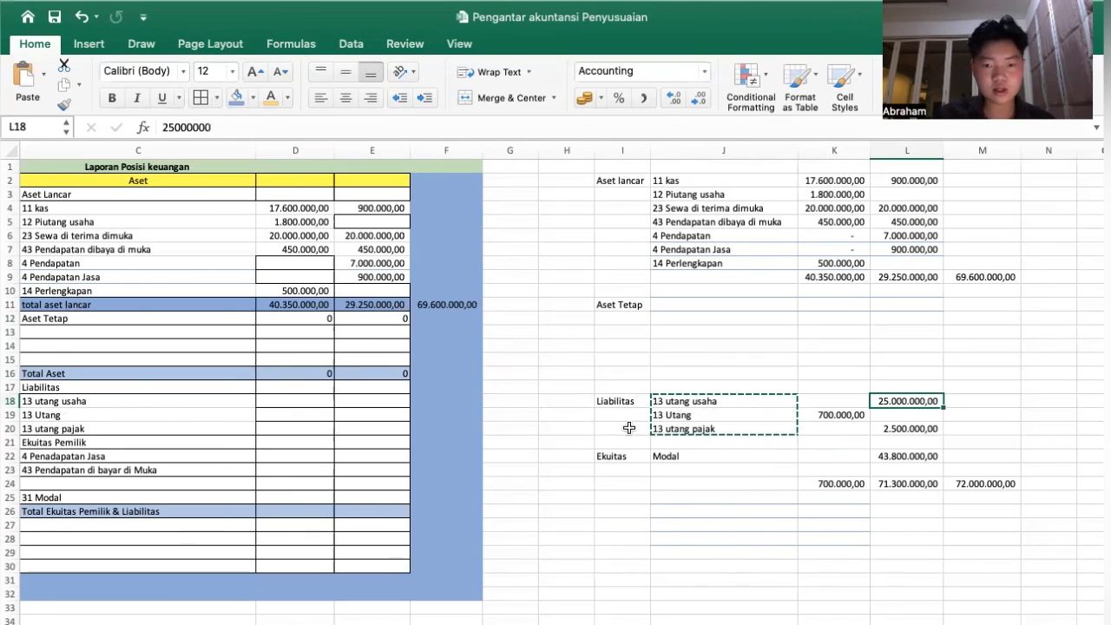
Enter the liability amounts: 700000 as debit for 13 Utang, 25000000 as credit for 13 utang usaha and 2500000 as credit for 13 utang pajak.
left_click(285, 417)
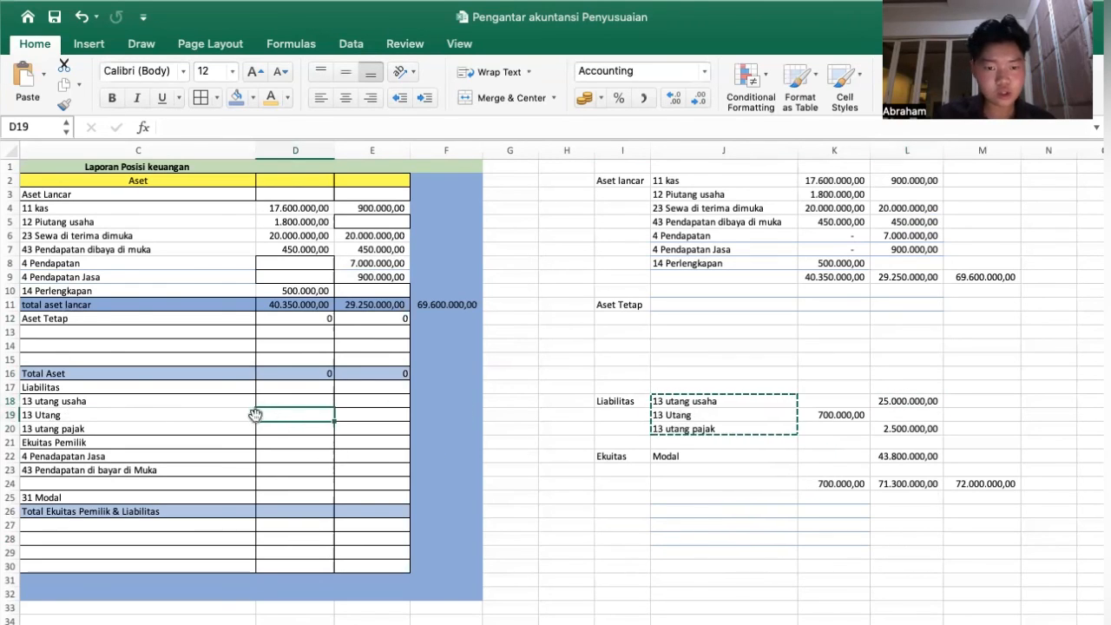
type("700000")
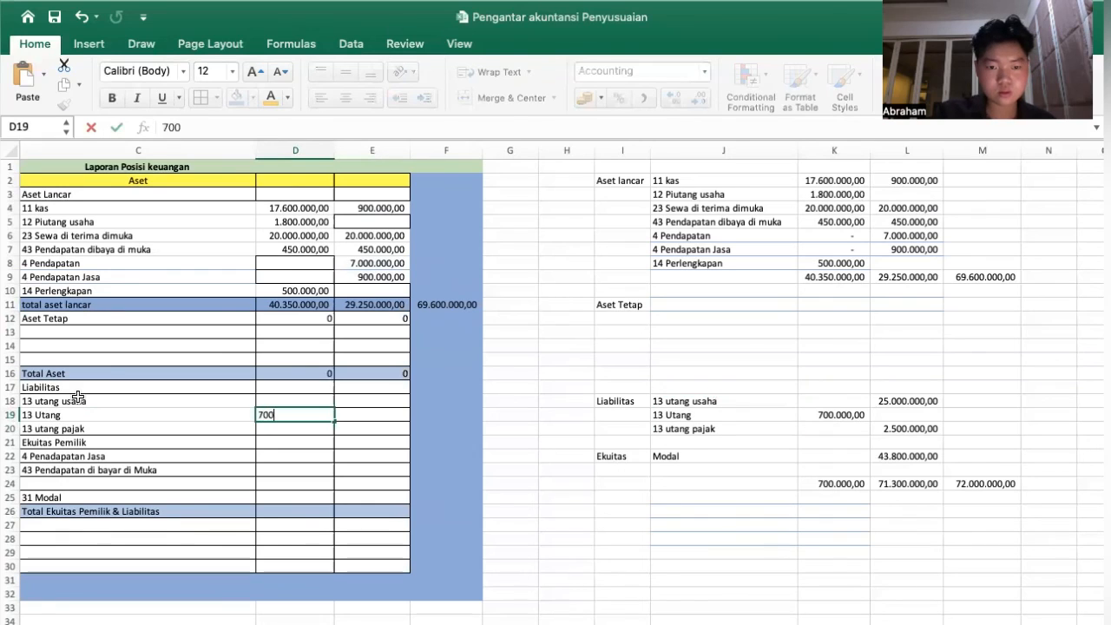
left_click(356, 401)
type("25")
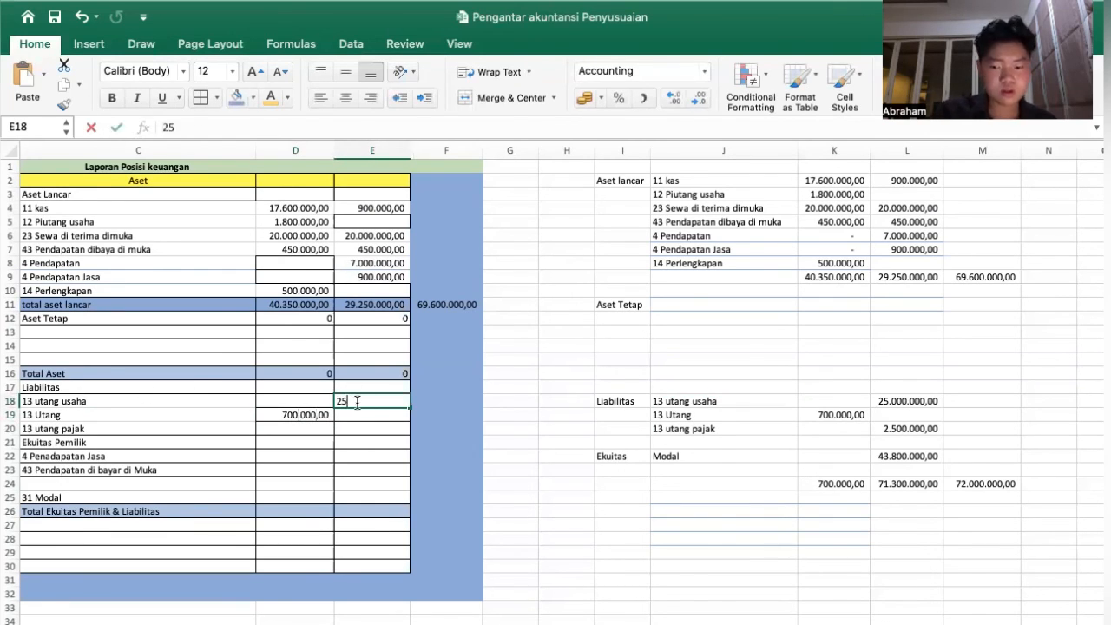
type("000000")
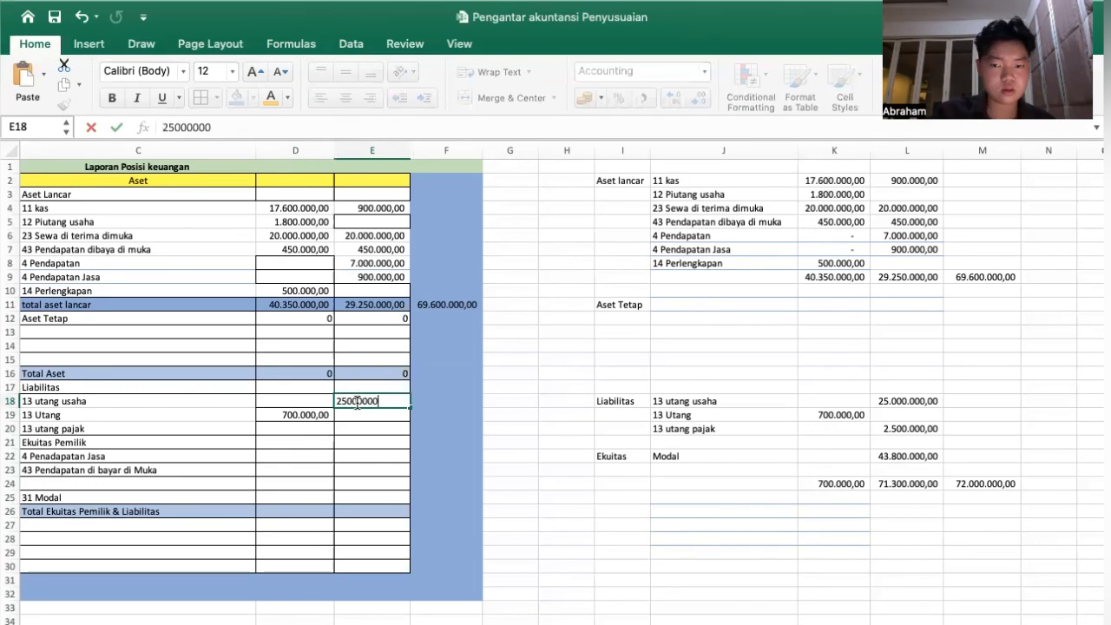
left_click(353, 431)
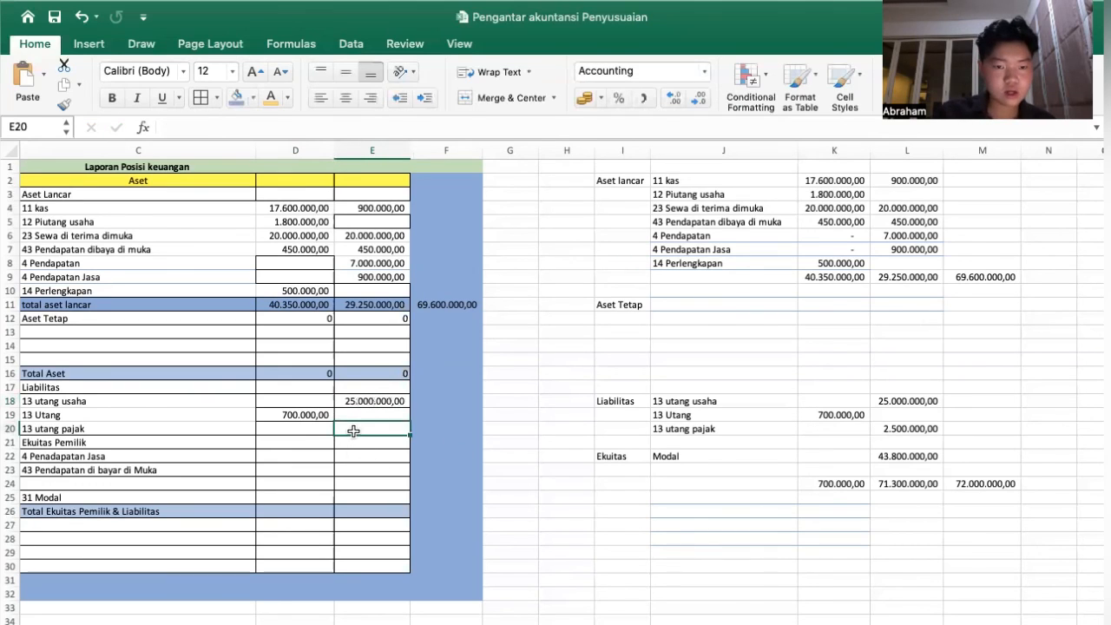
type("2")
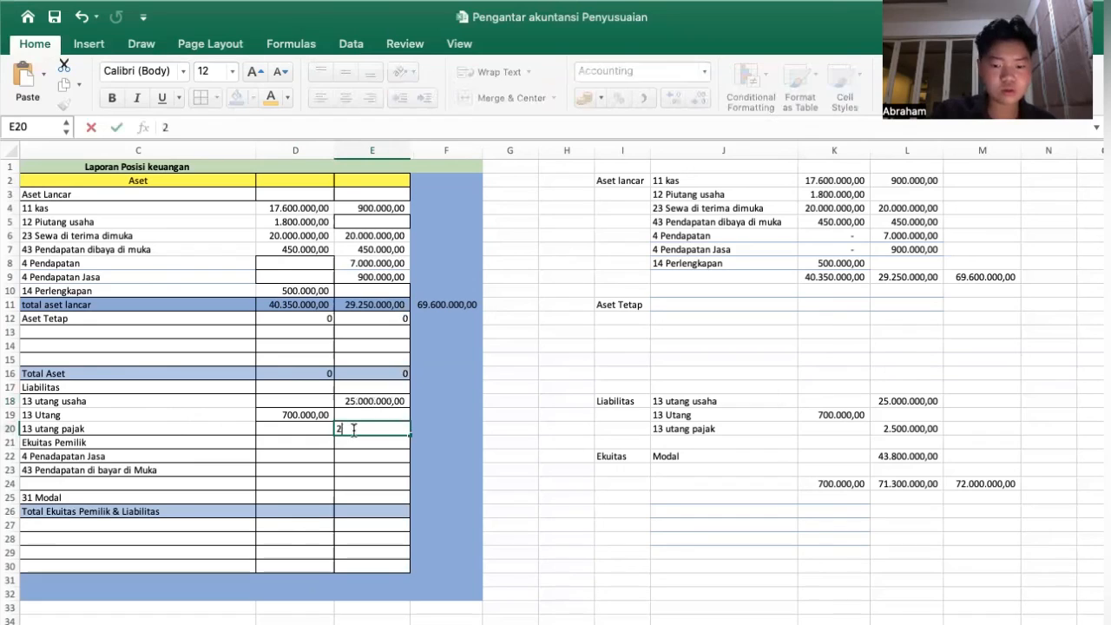
type("500000")
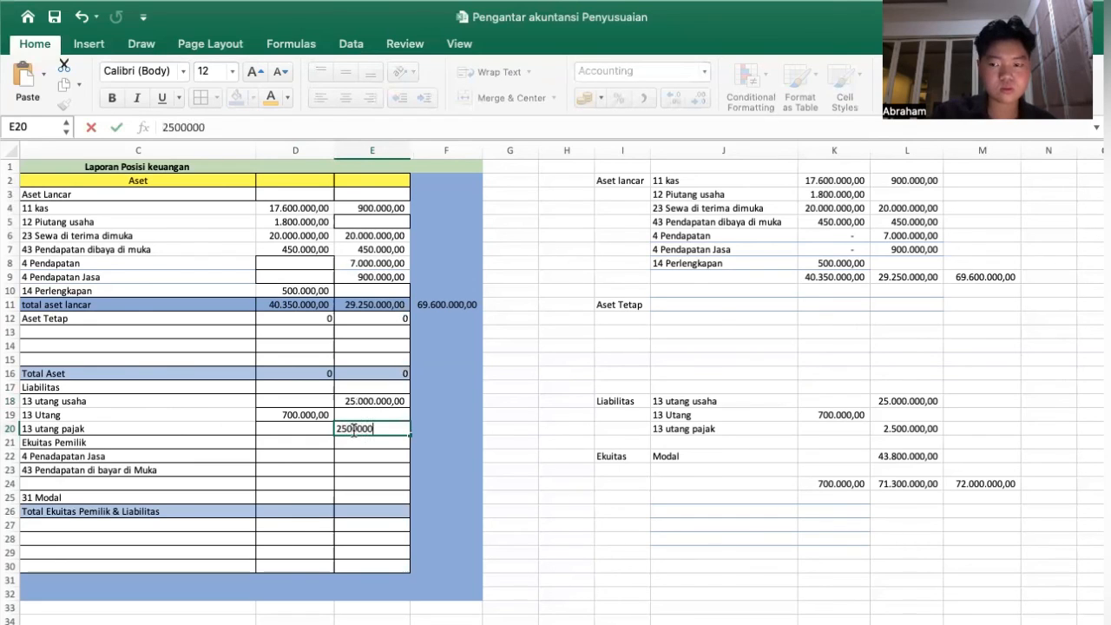
Copy the Modal entry with its amount from J22:L22 over the Ekuitas Pemilik account rows starting at C22:C25.
left_click(372, 483)
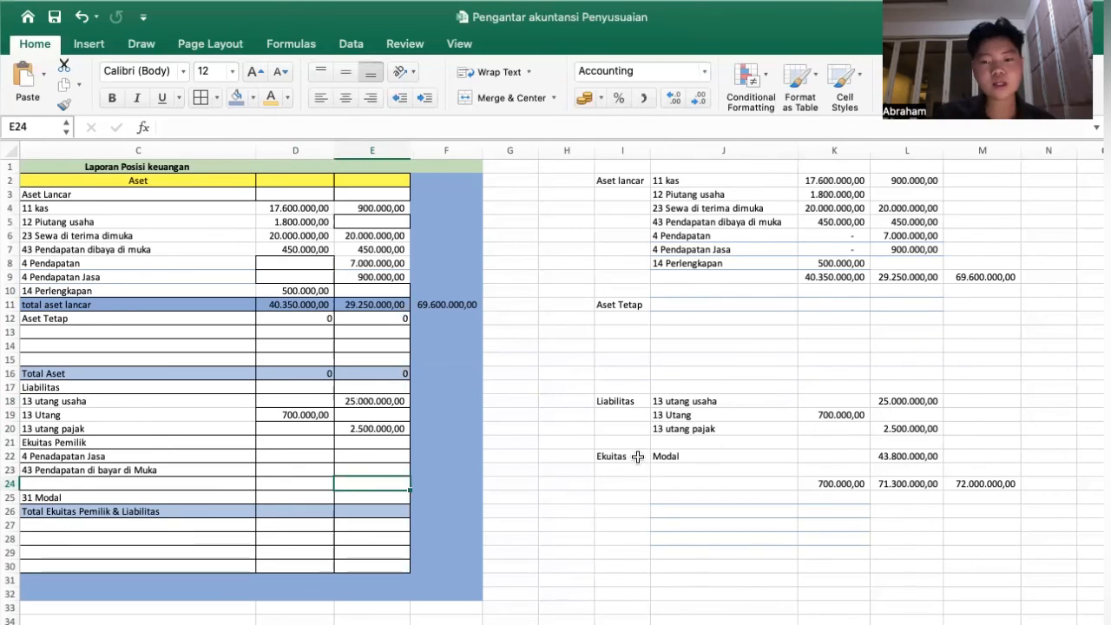
left_click_drag(666, 455, 894, 456)
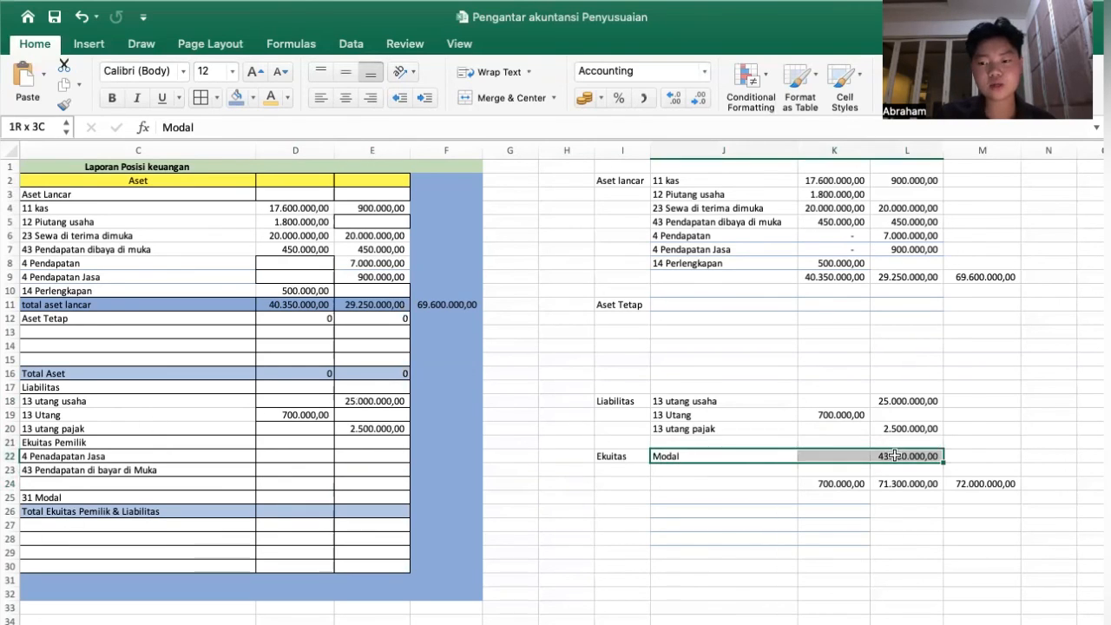
key("ctrl+c")
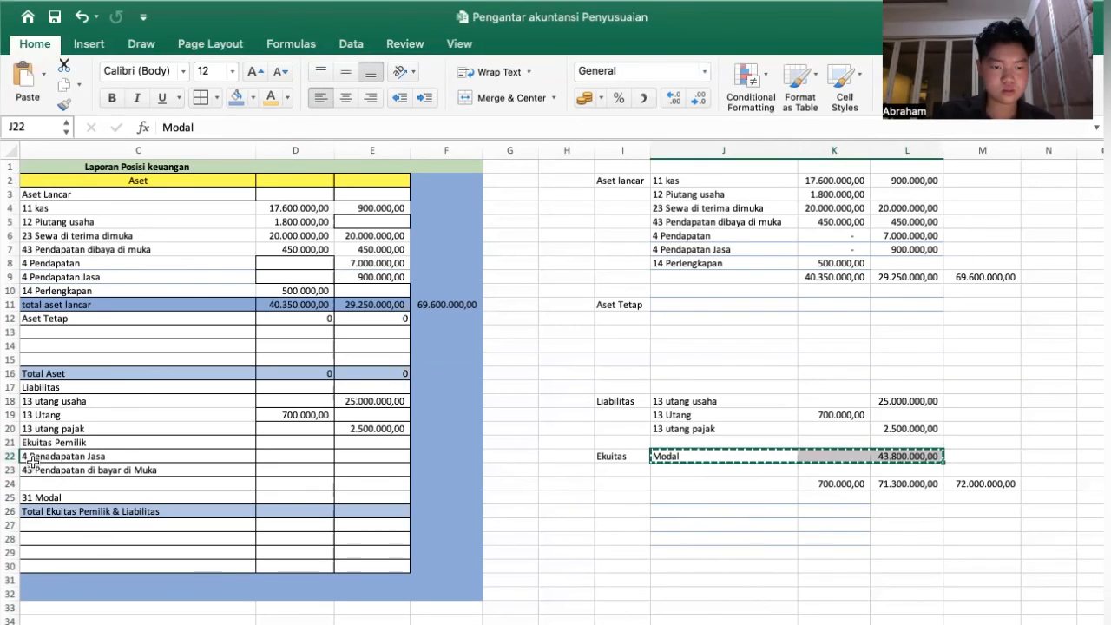
left_click_drag(31, 459, 52, 495)
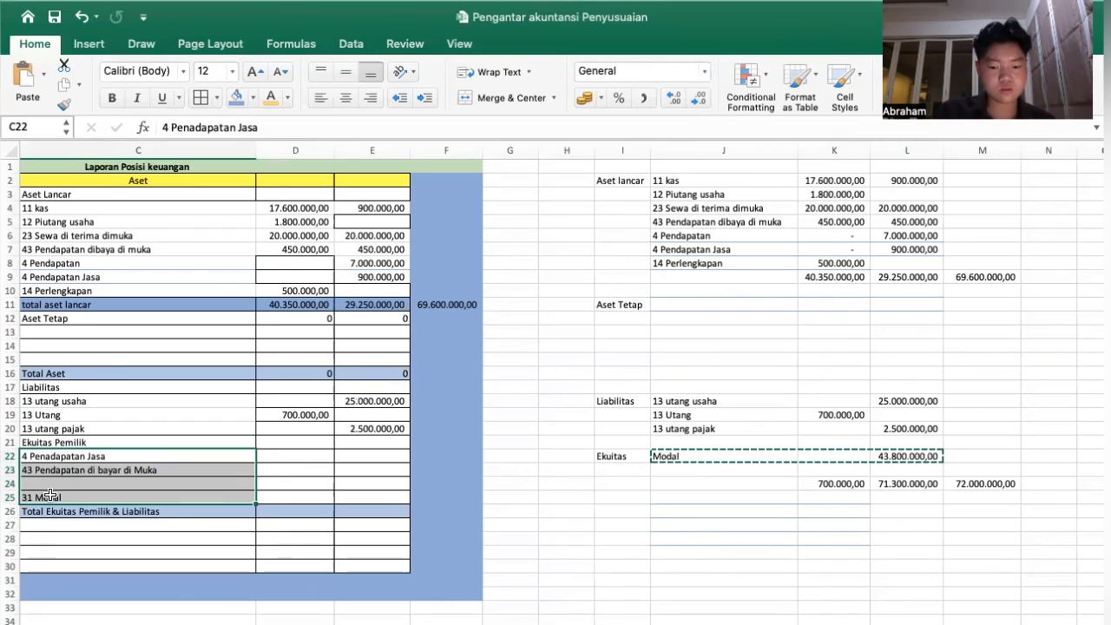
key("ctrl+v")
Clear the duplicate Modal entries in C23:E25, keeping only the one in row 22.
left_click(53, 483)
left_click(37, 469)
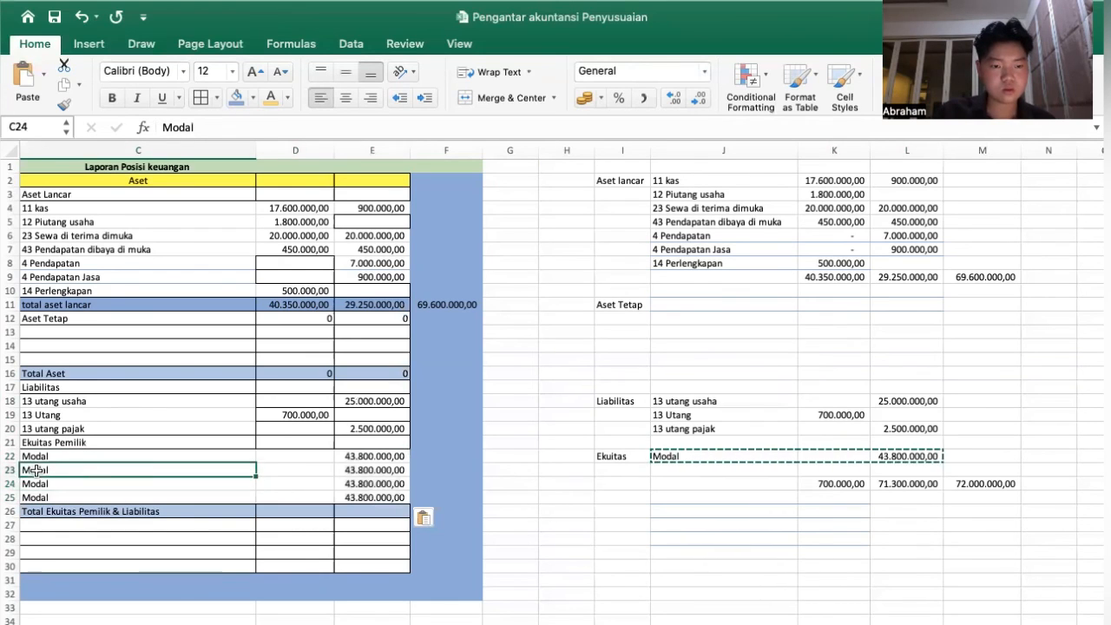
left_click_drag(36, 469, 356, 496)
key("Delete")
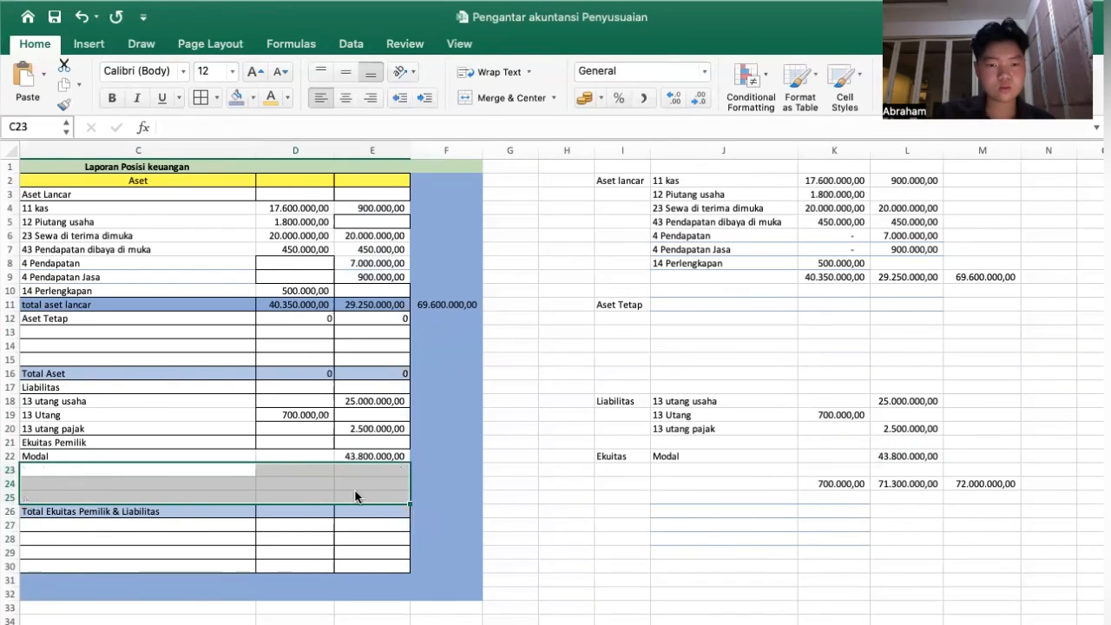
left_click(351, 552)
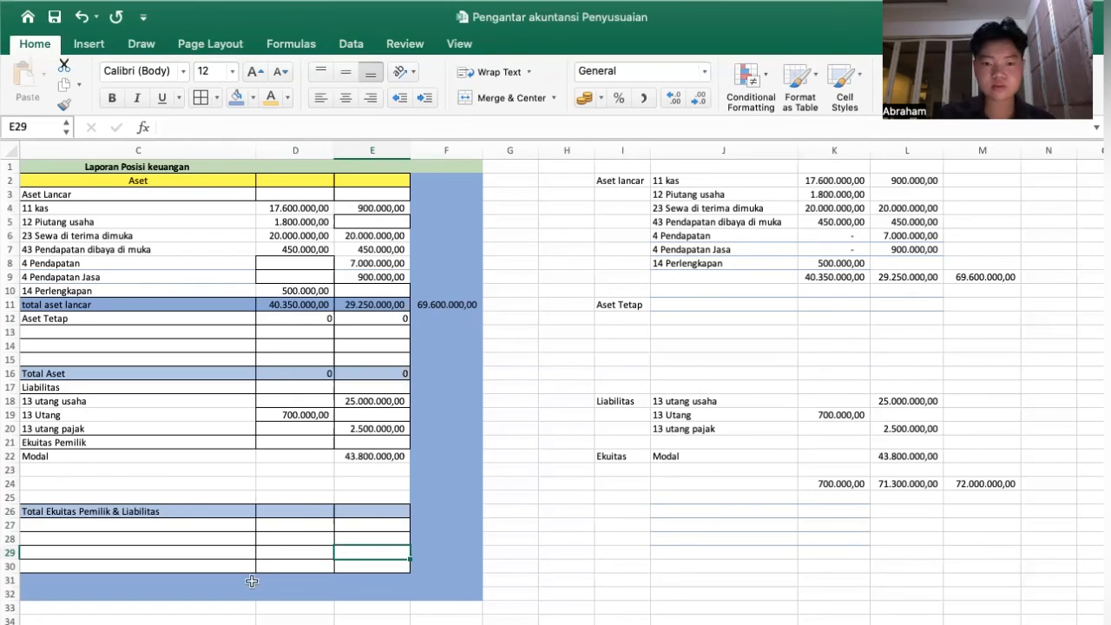
Total the debit side of Total Ekuitas Pemilik & Liabilitas in D26 with =SUM(D19).
left_click(311, 512)
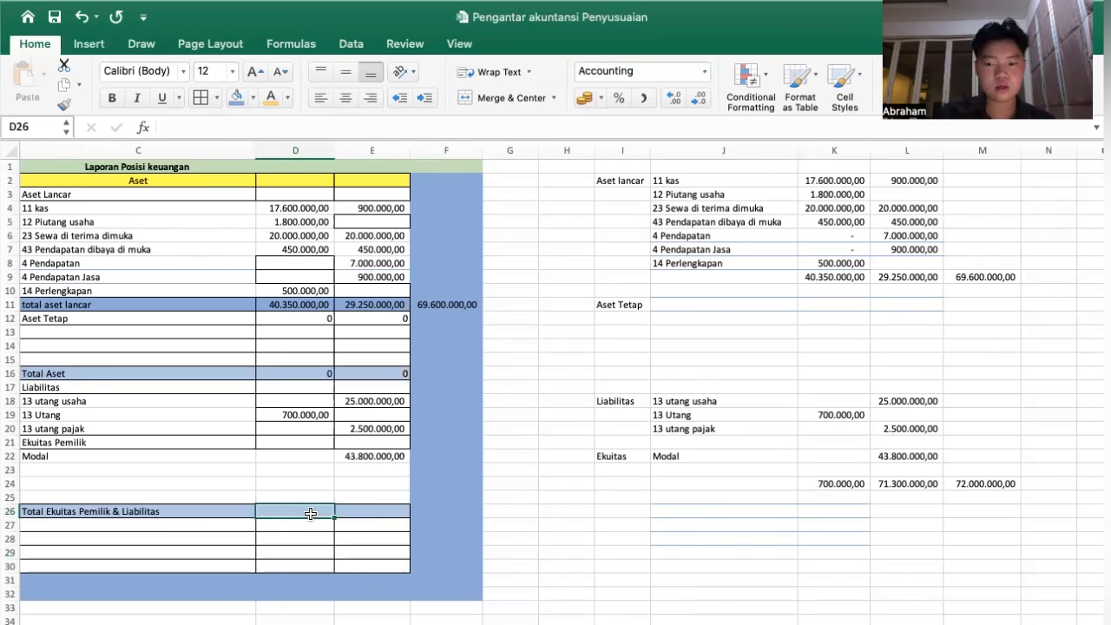
type("=sum")
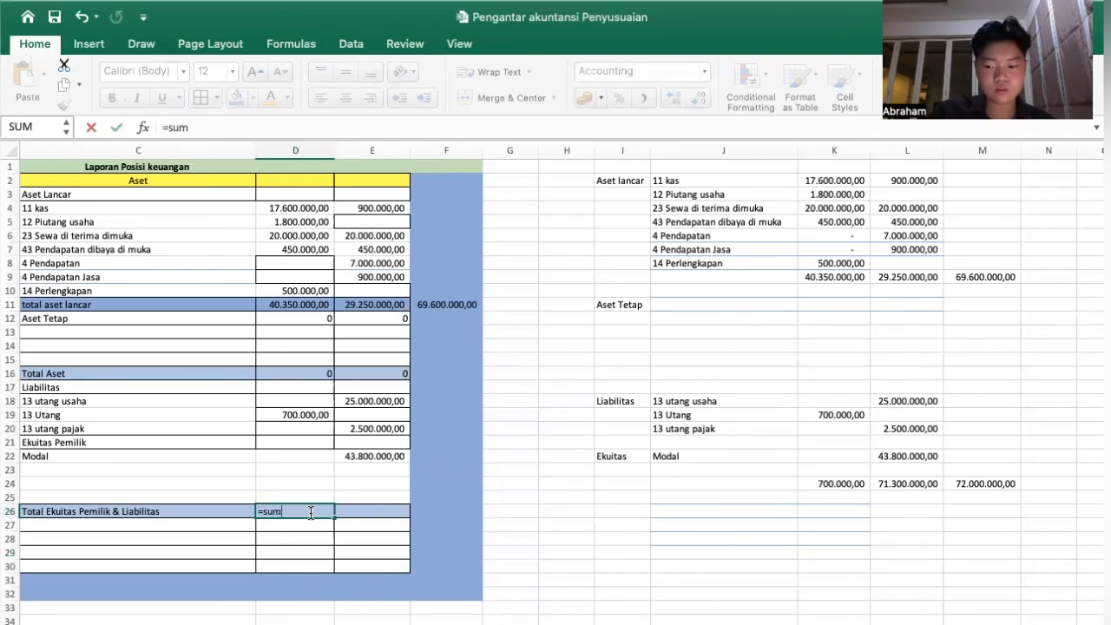
type("(")
left_click(291, 414)
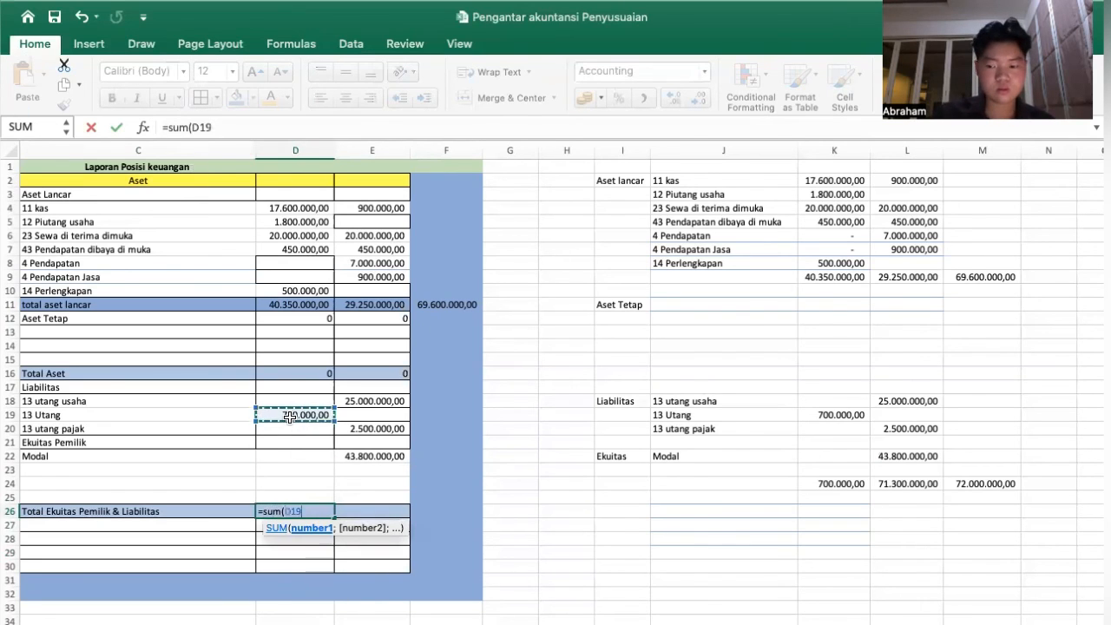
type(")")
key("Return")
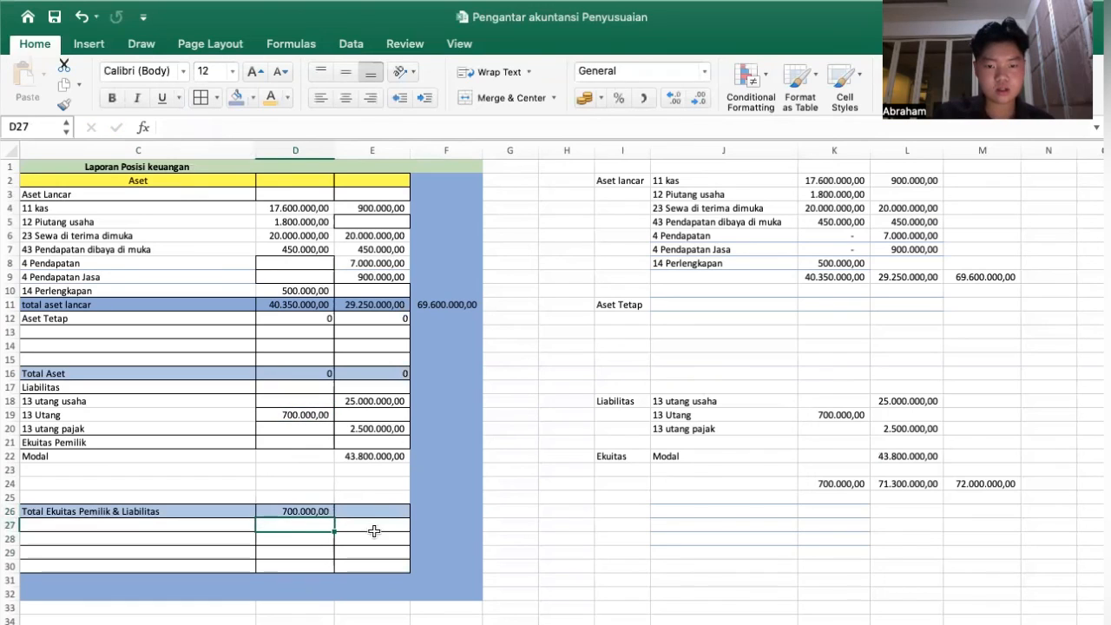
Total the credit side of Total Ekuitas Pemilik & Liabilitas in E26 by summing E18:E22.
left_click(360, 511)
type("=s")
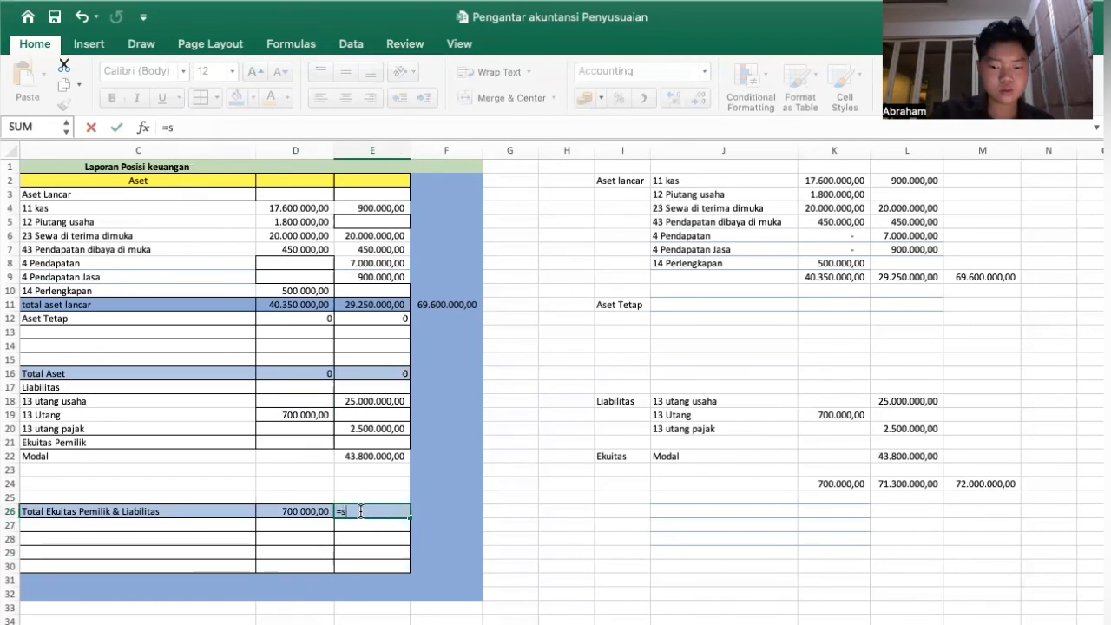
type("um(")
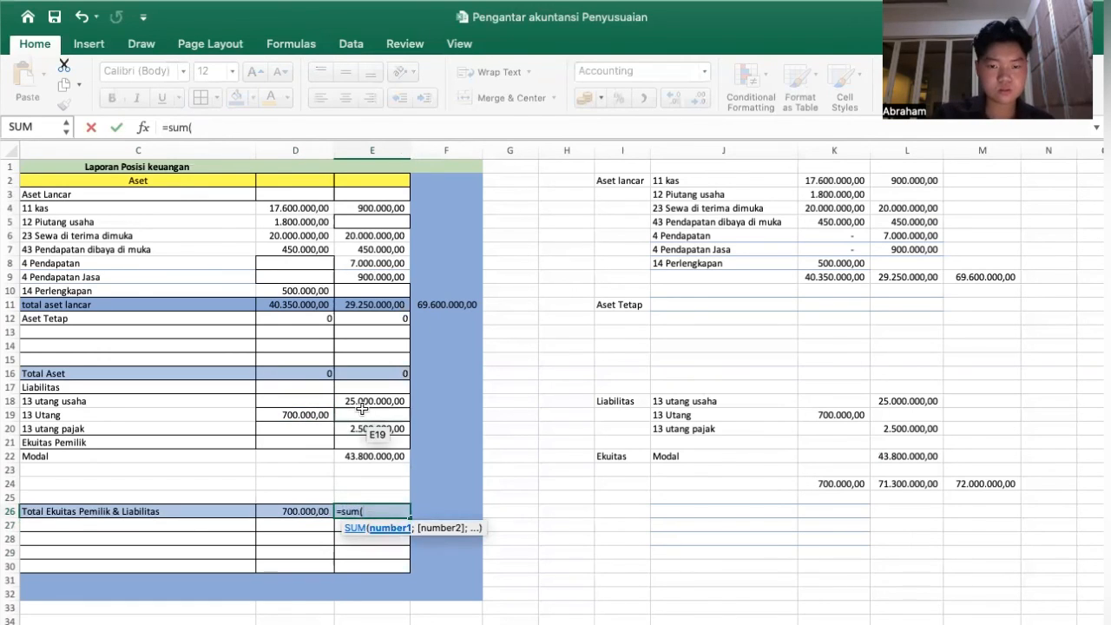
left_click_drag(369, 400, 363, 449)
type(")")
key("Return")
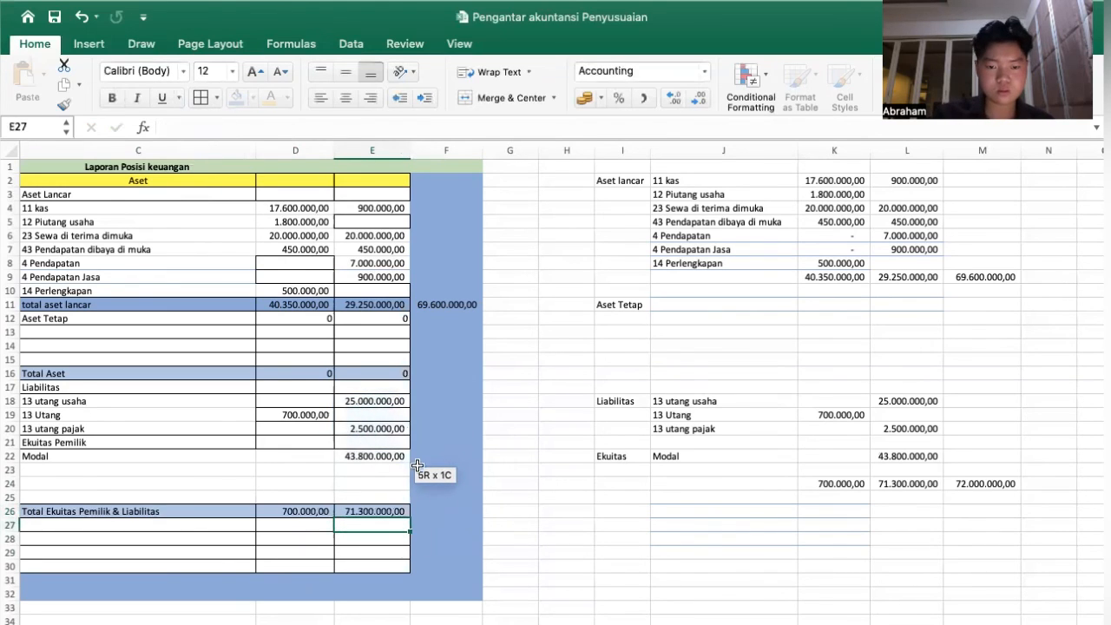
Add the debit and credit totals of Total Ekuitas Pemilik & Liabilitas in F26 with =SUM(D26:E26).
left_click(447, 511)
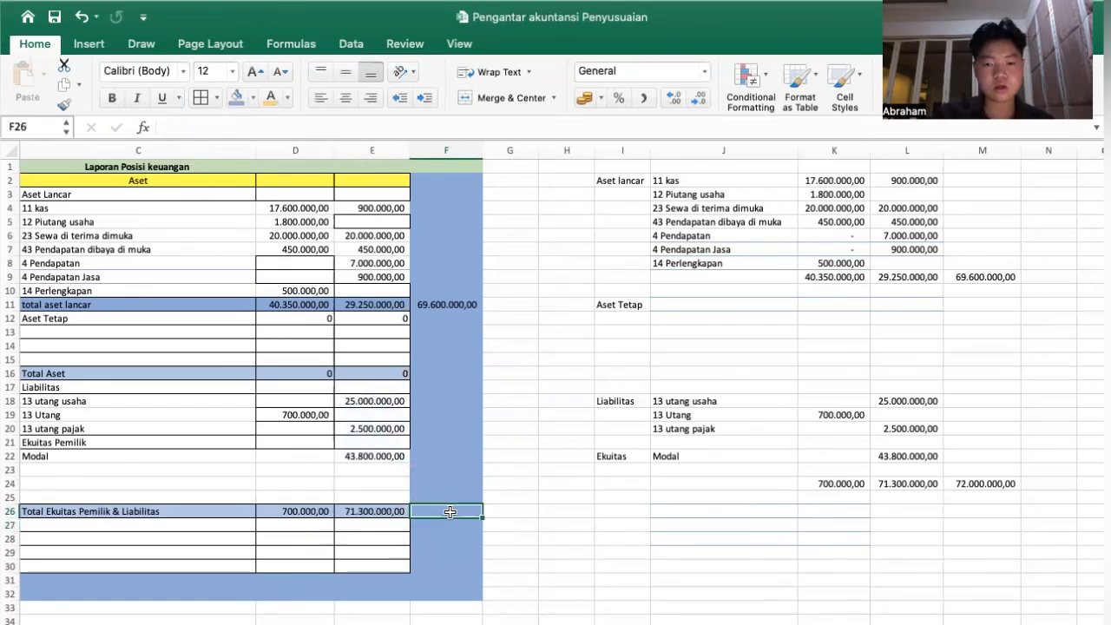
type("=sum(")
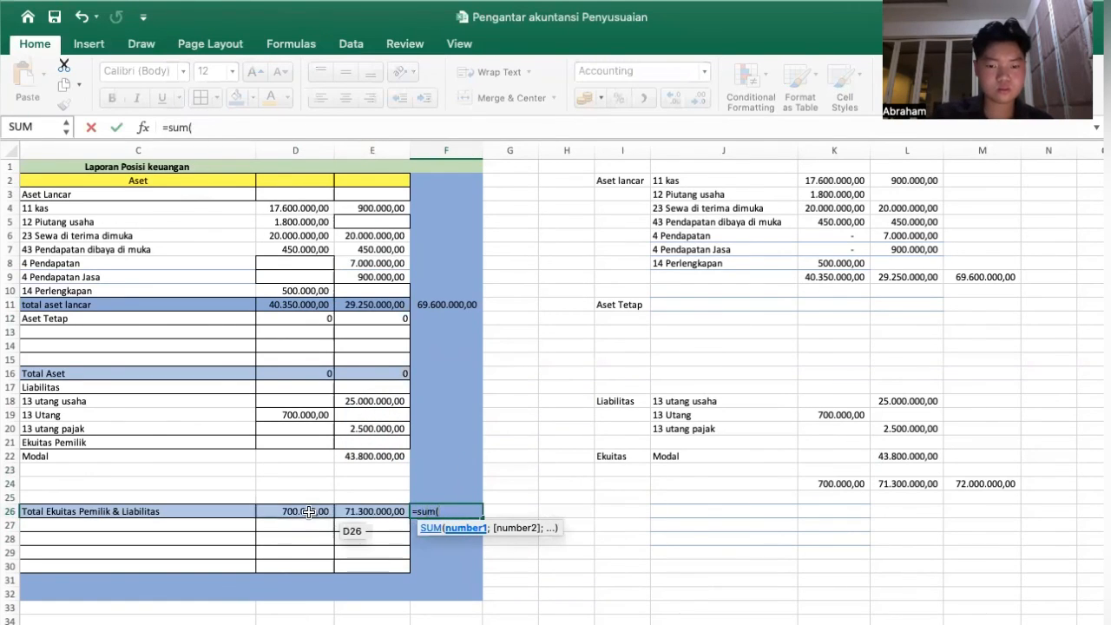
left_click_drag(295, 511, 356, 514)
type(")")
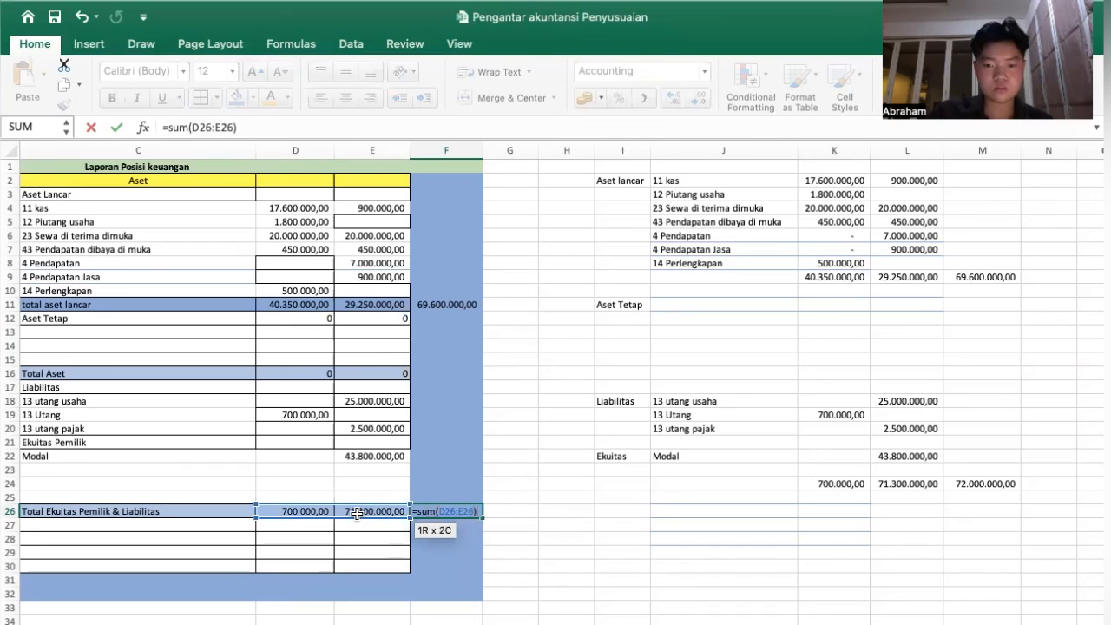
key("Return")
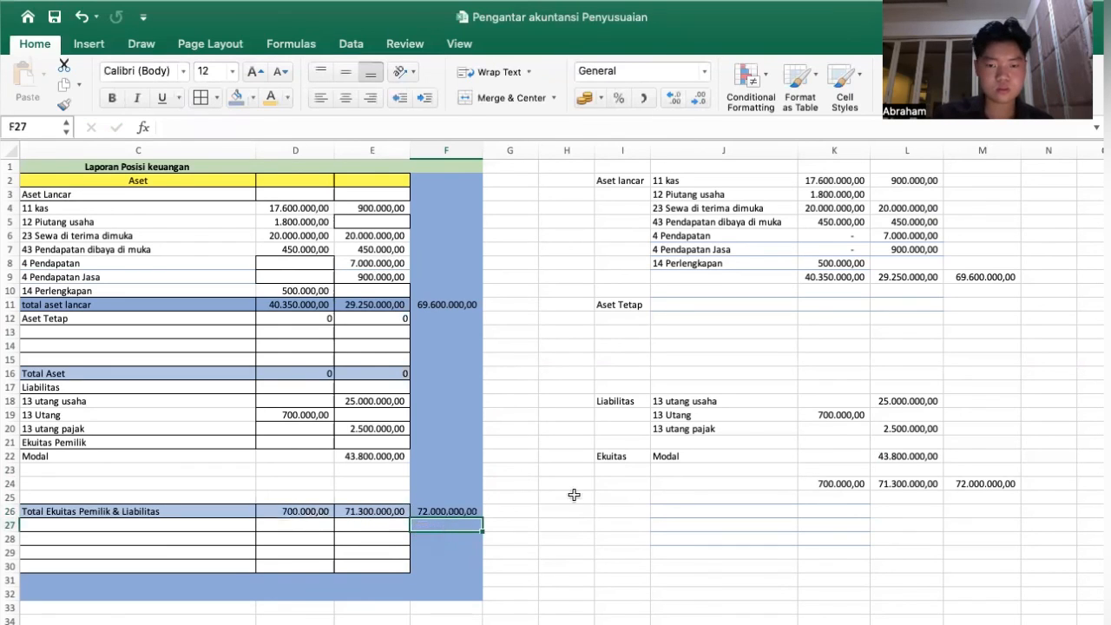
Fill the helper table in I2:M24 with white.
left_click(491, 506)
left_click_drag(597, 181, 969, 488)
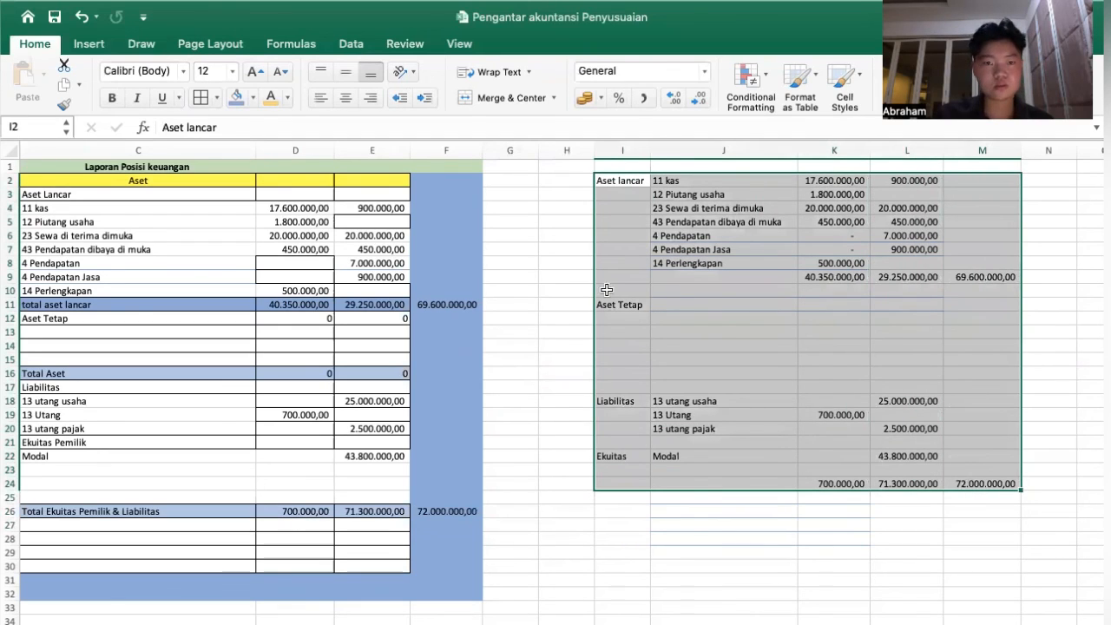
left_click(252, 99)
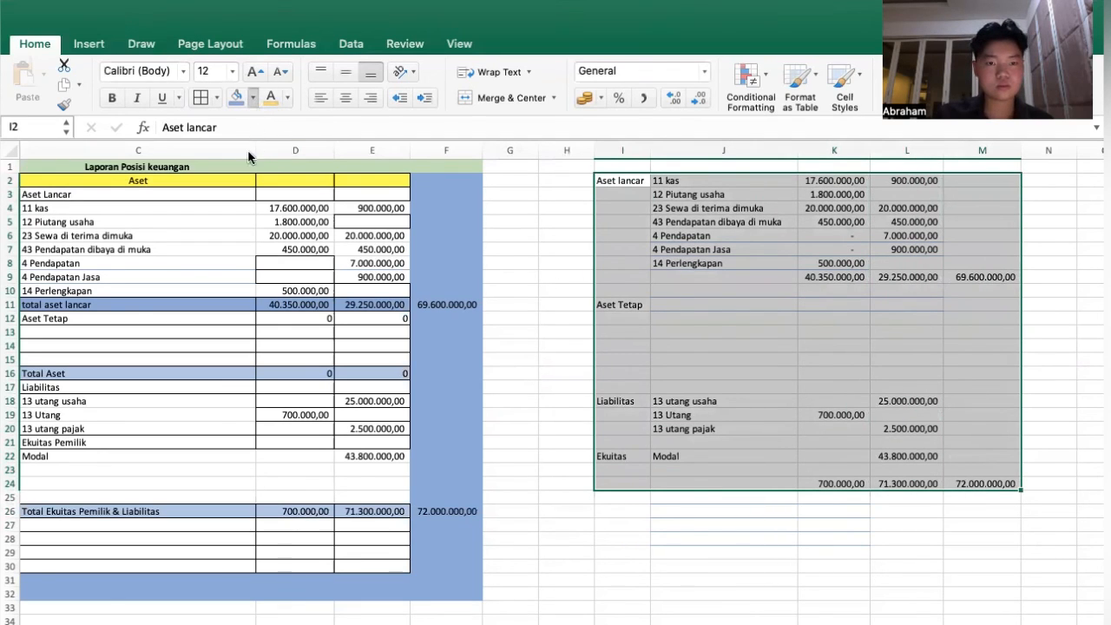
left_click(242, 177)
left_click(571, 315)
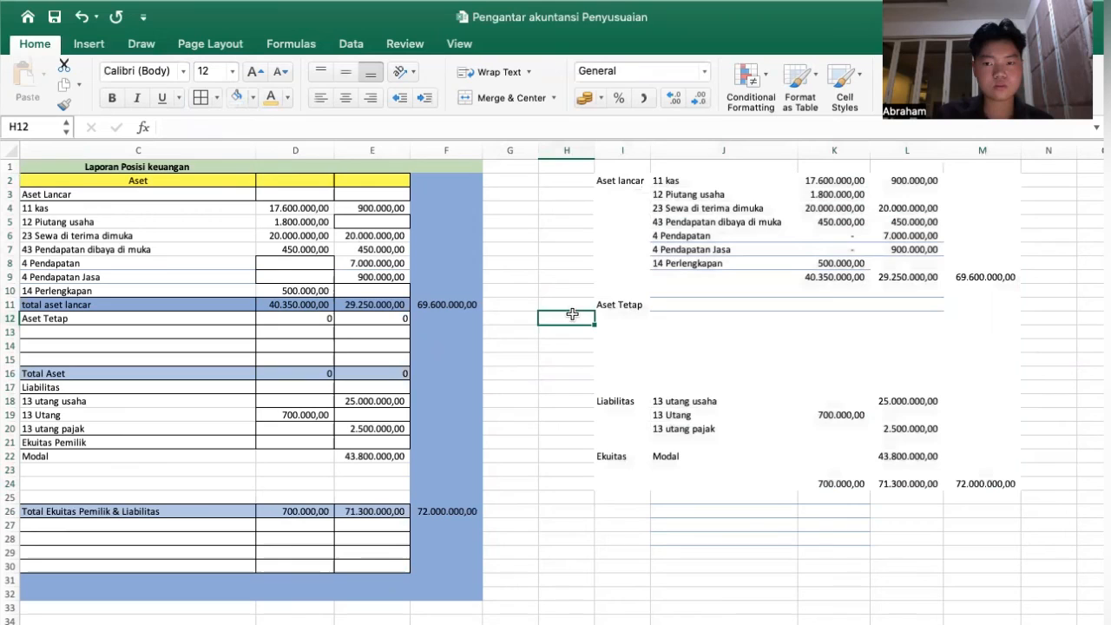
Delete the contents of the helper table in I2:M24.
left_click(603, 185)
left_click_drag(603, 185, 972, 484)
key("Delete")
left_click(677, 524)
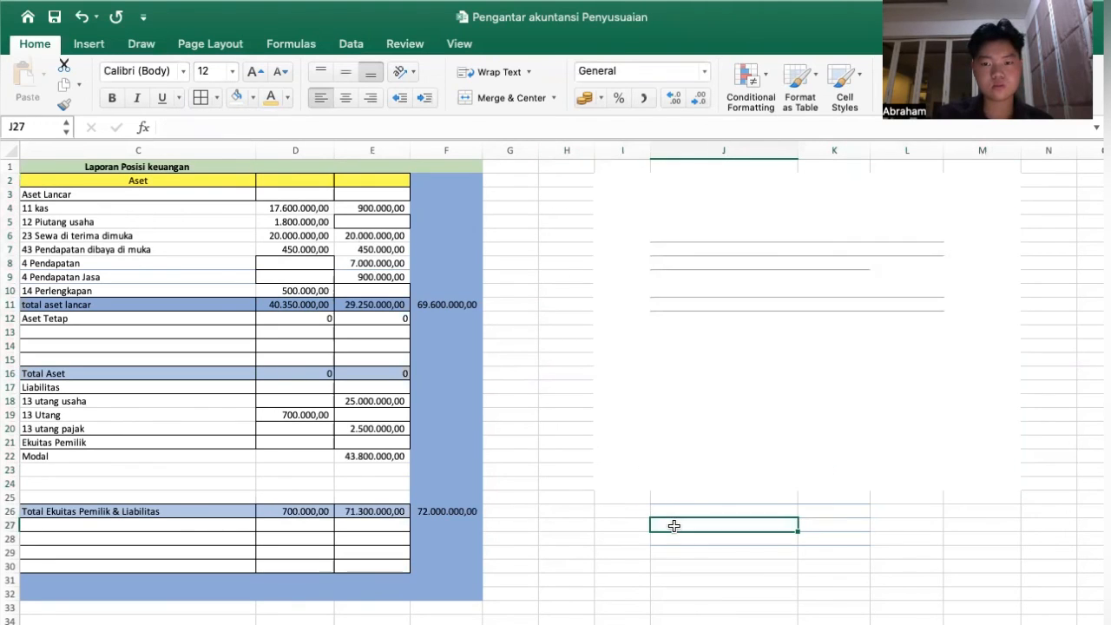
scroll(575, 395, "up", 5)
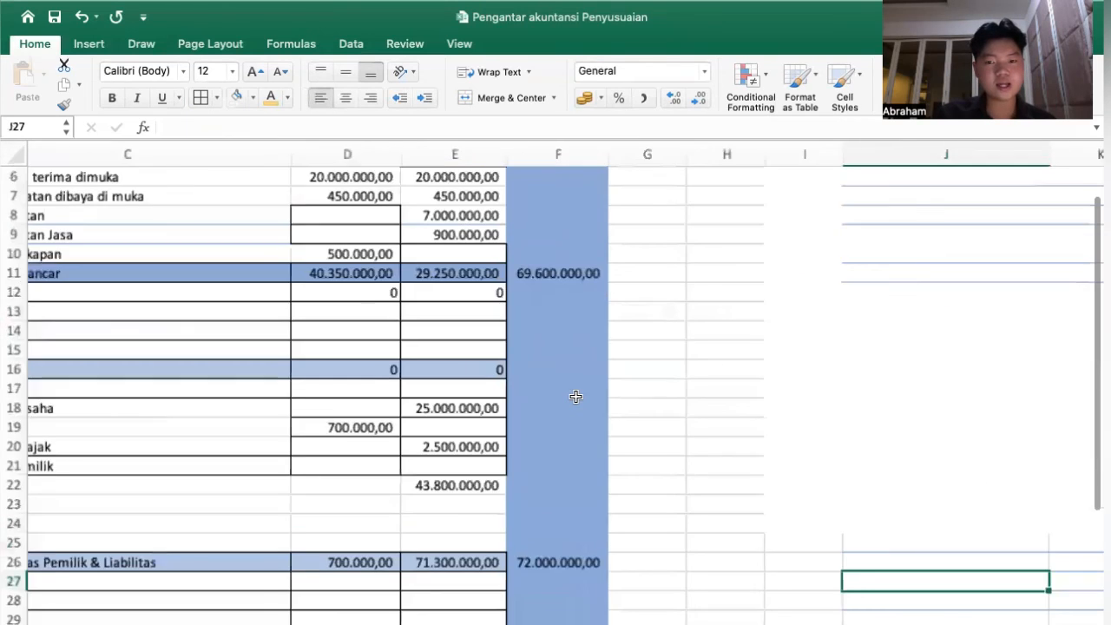
scroll(575, 396, "down", 5)
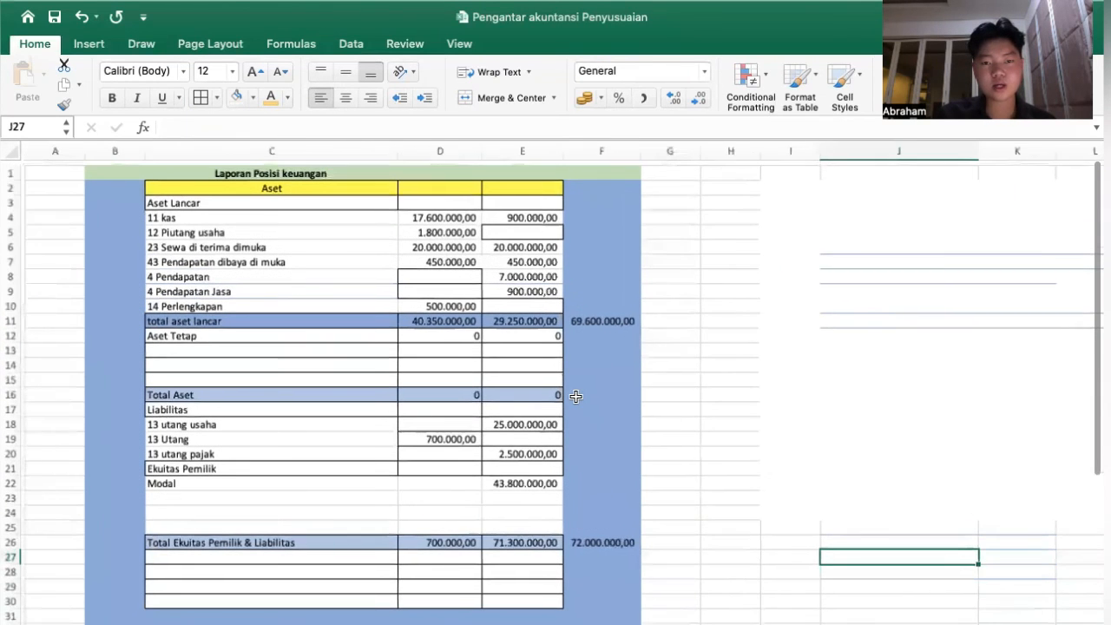
scroll(427, 316, "down", 1)
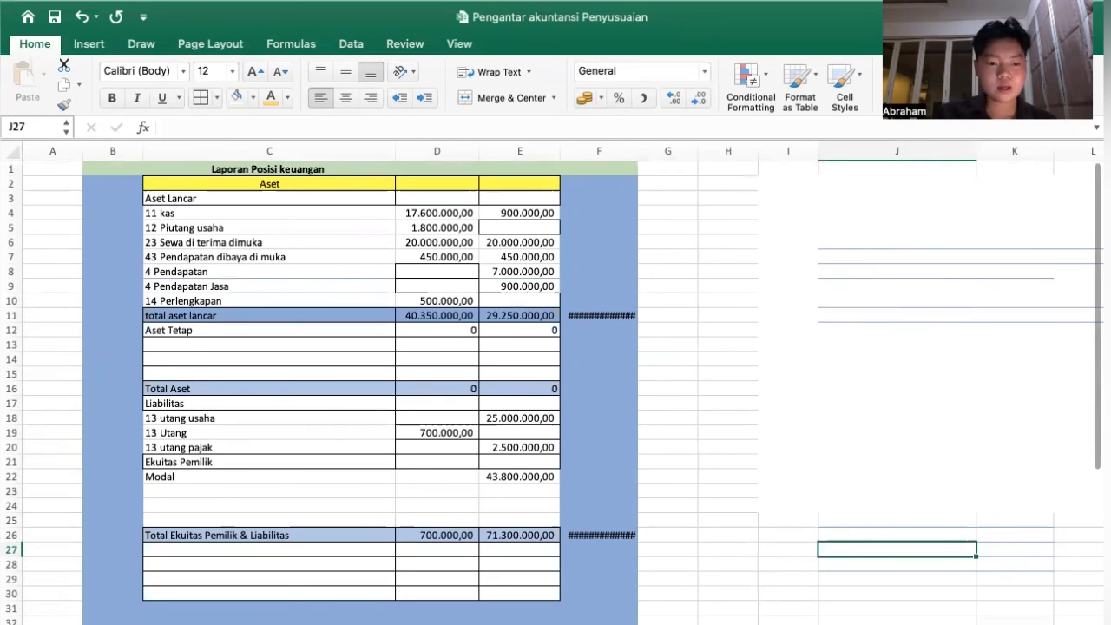
Review the workbook's sheets: the transaction descriptions, journal, pivot trial balances, Laporan Laba Rugi with Laporan Ekuitas Pemilik, and the Laporan Posisi keuangan.
key("ctrl+Page_Up")
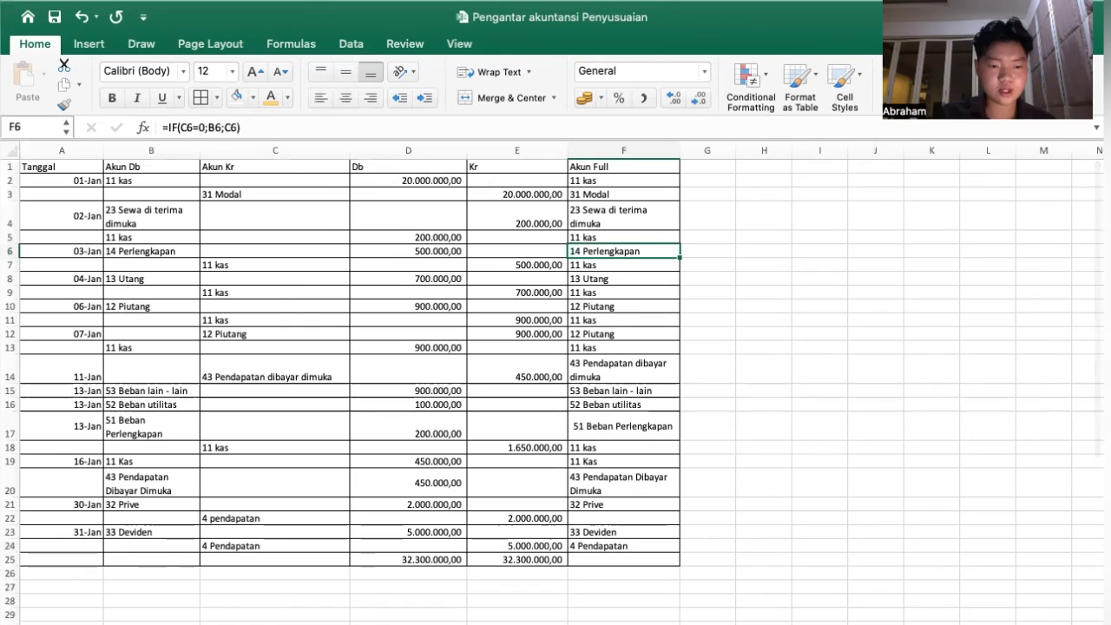
key("ctrl+Page_Up")
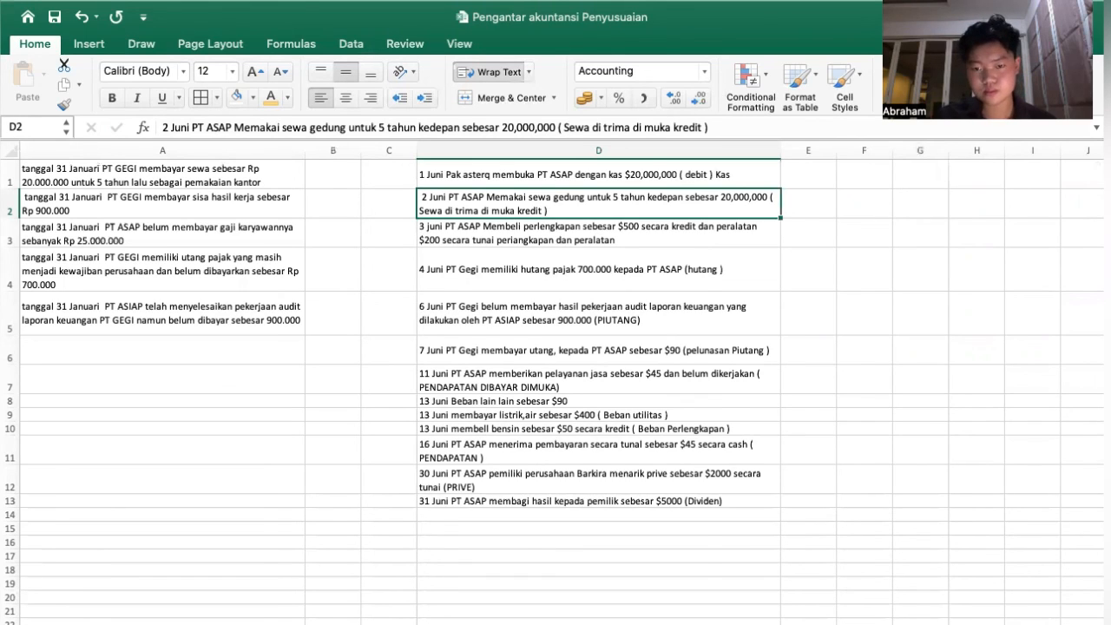
key("ctrl+Page_Down")
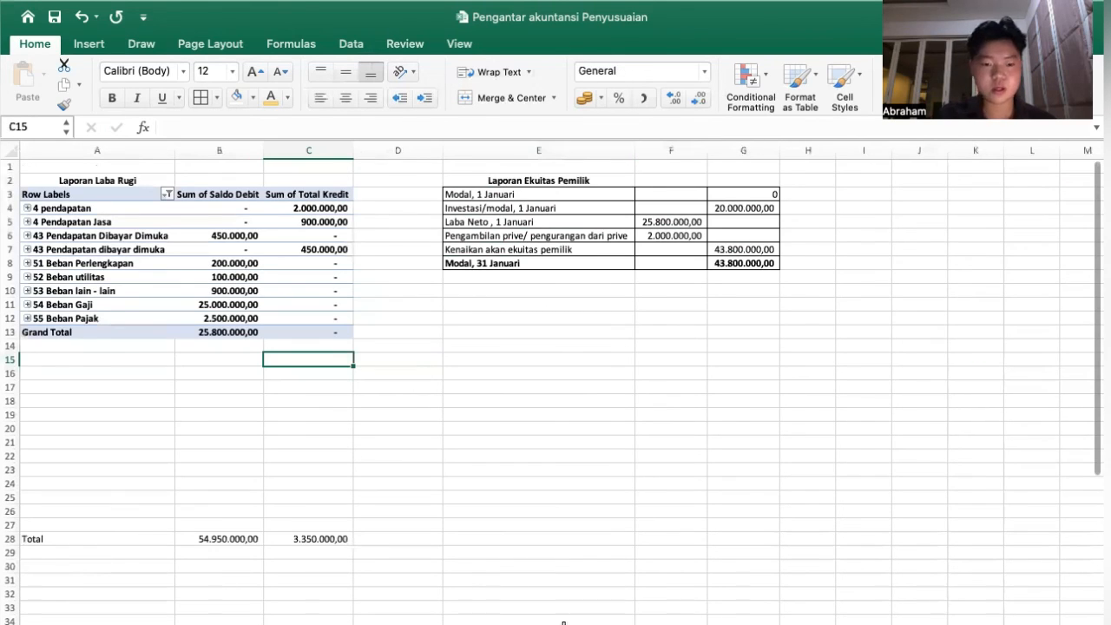
key("ctrl+Page_Up")
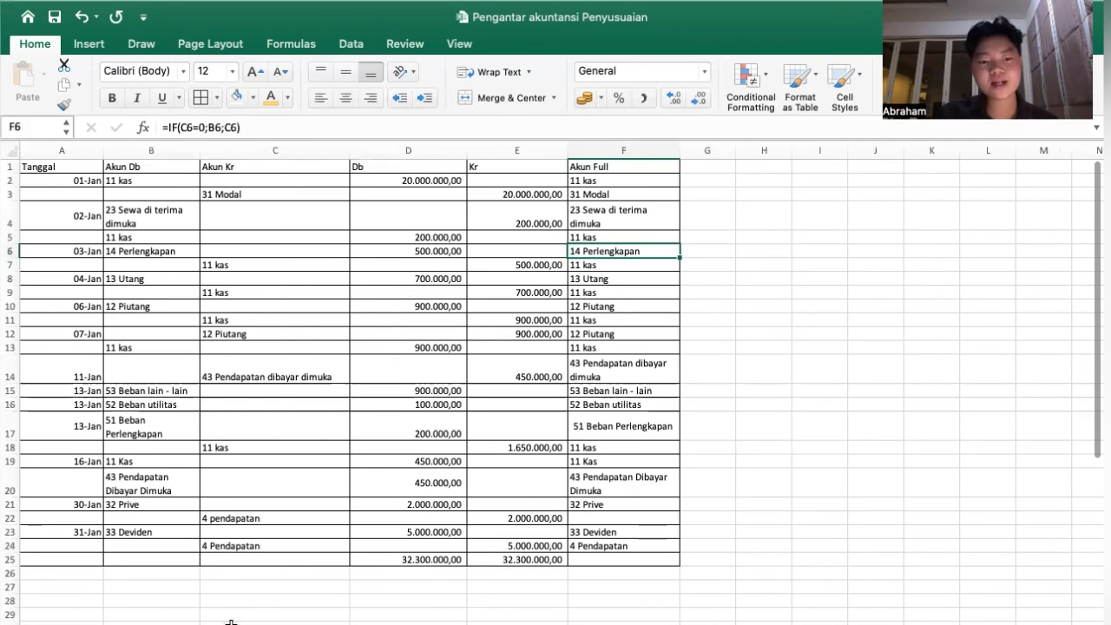
key("ctrl+Page_Down")
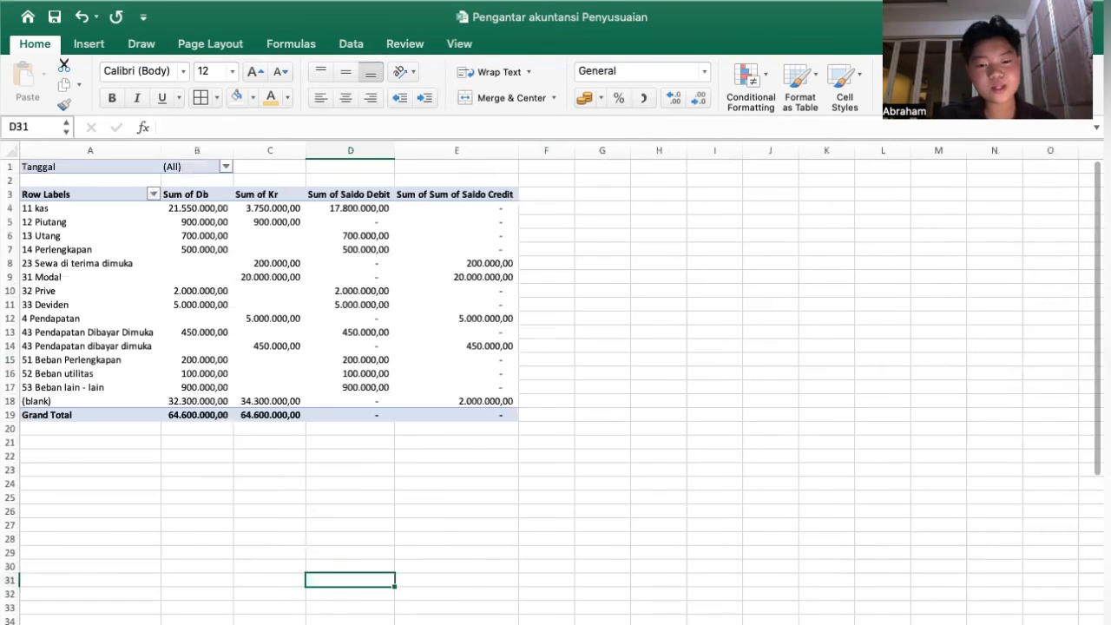
key("ctrl+Page_Down")
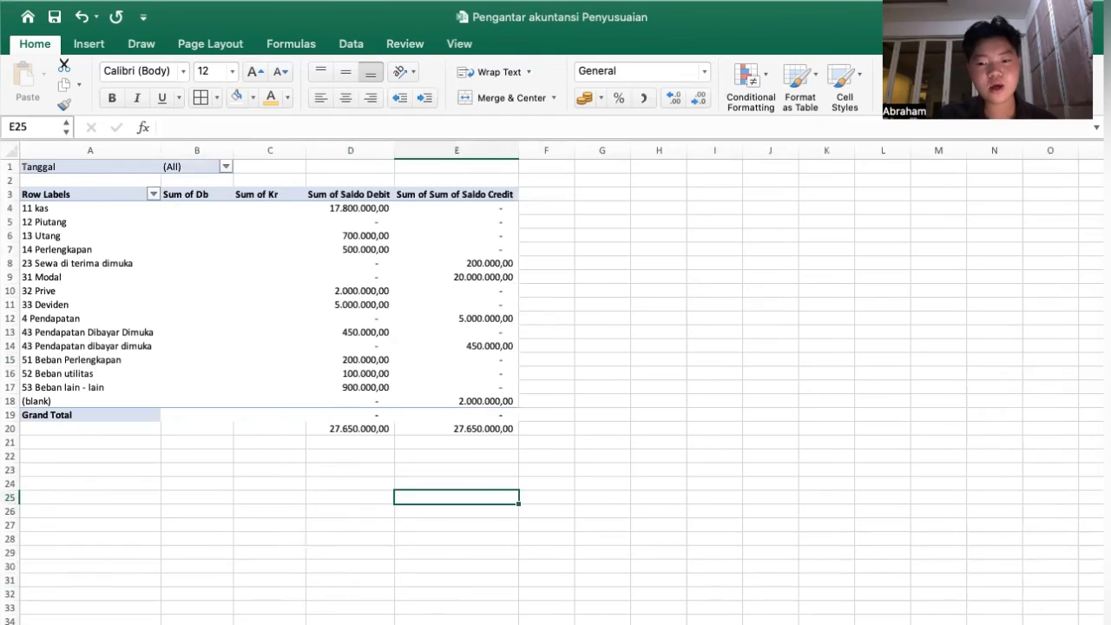
key("ctrl+Page_Down")
key("ctrl+Page_Down")
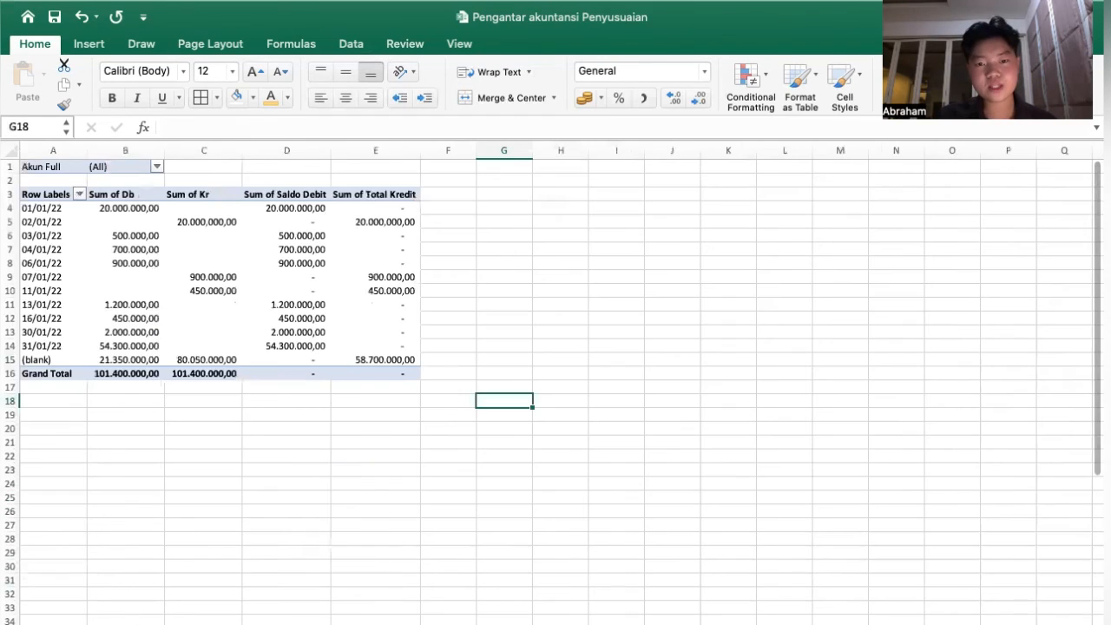
key("ctrl+Page_Down")
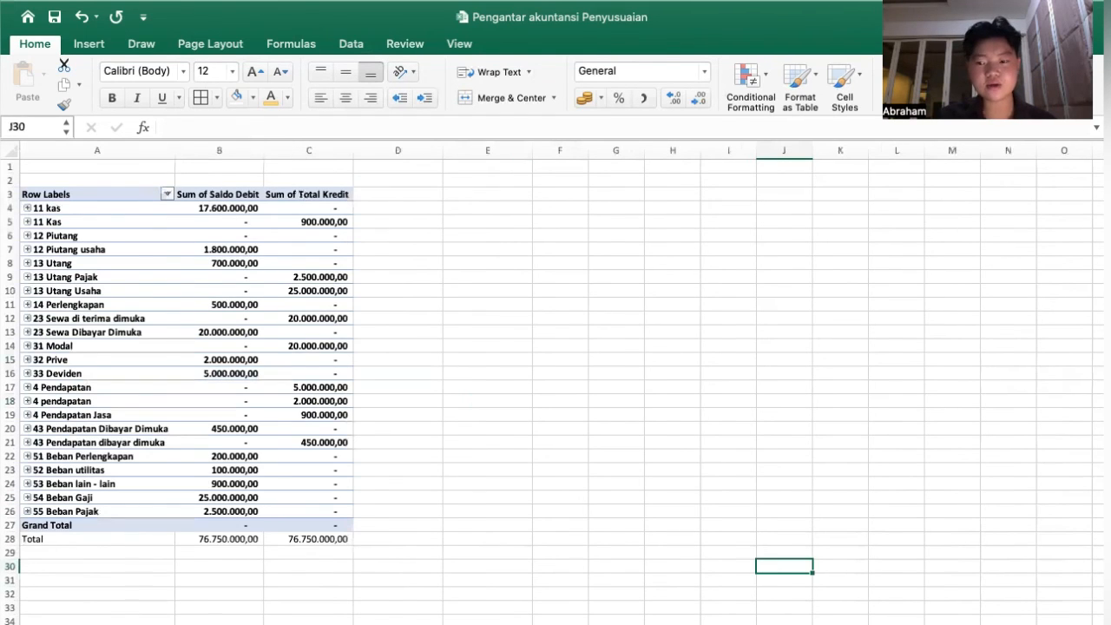
key("ctrl+Page_Down")
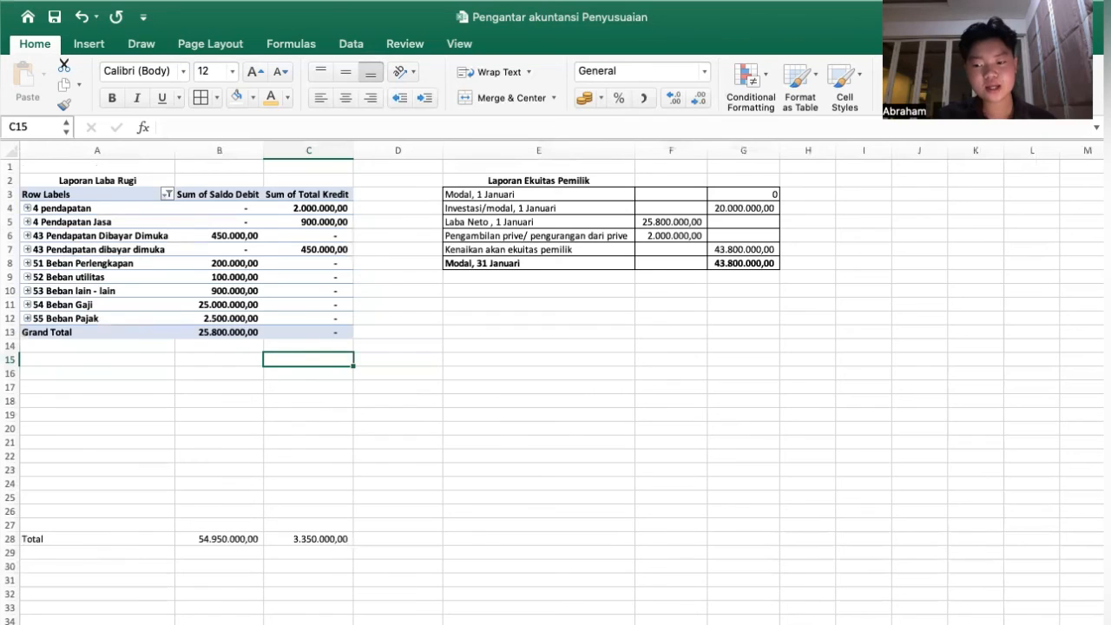
key("ctrl+Page_Down")
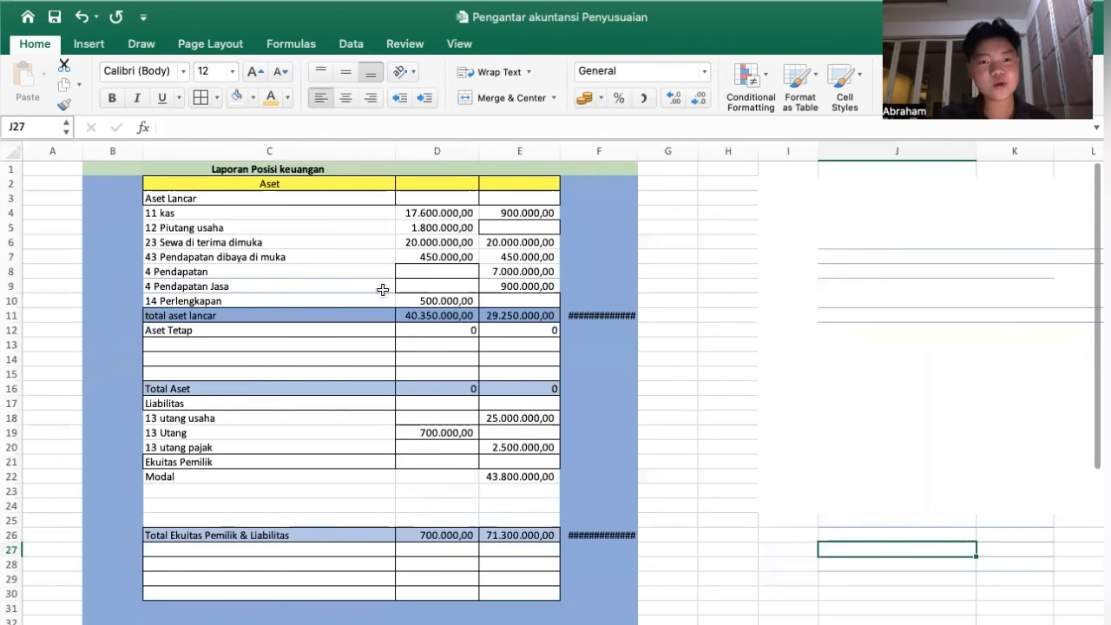